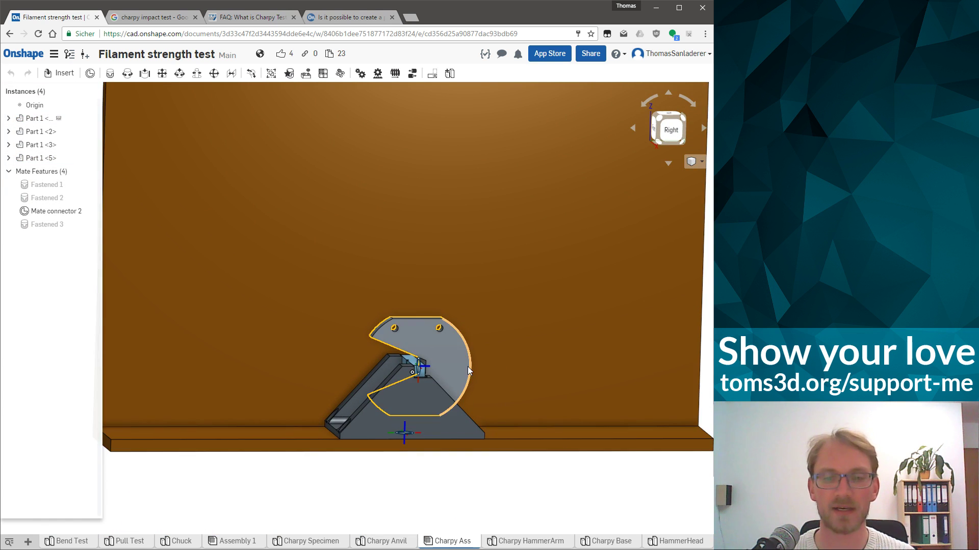
# Examine the Charpy Ass assembly from several angles, looking at the hammer head, anvil, base and upper pivot connector
pyautogui.scroll(4, 455, 368)
pyautogui.scroll(-5, 406, 358)
pyautogui.scroll(-3, 427, 258)
pyautogui.scroll(2, 406, 220)
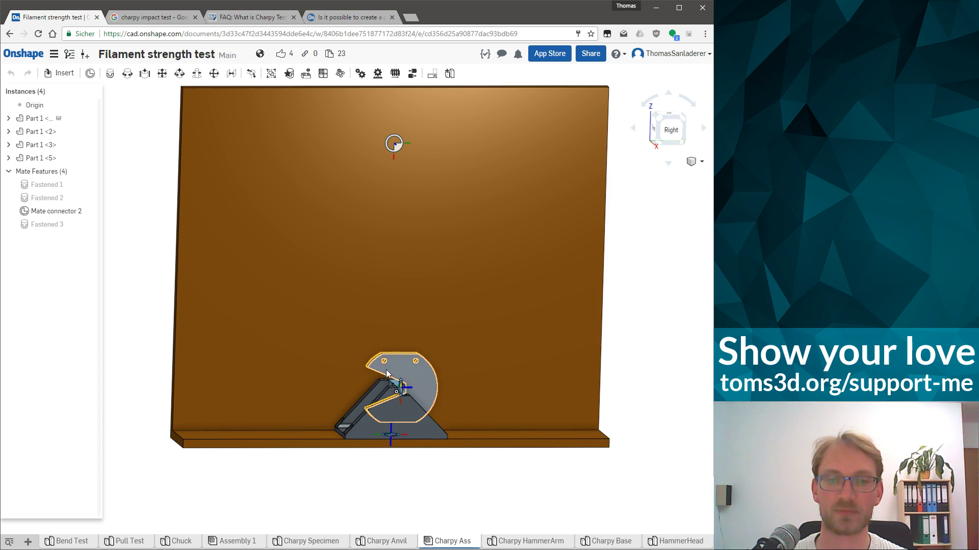
pyautogui.moveTo(389, 368); pyautogui.dragTo(423, 402, button='right')
pyautogui.scroll(3, 439, 424)
pyautogui.scroll(-1, 331, 332)
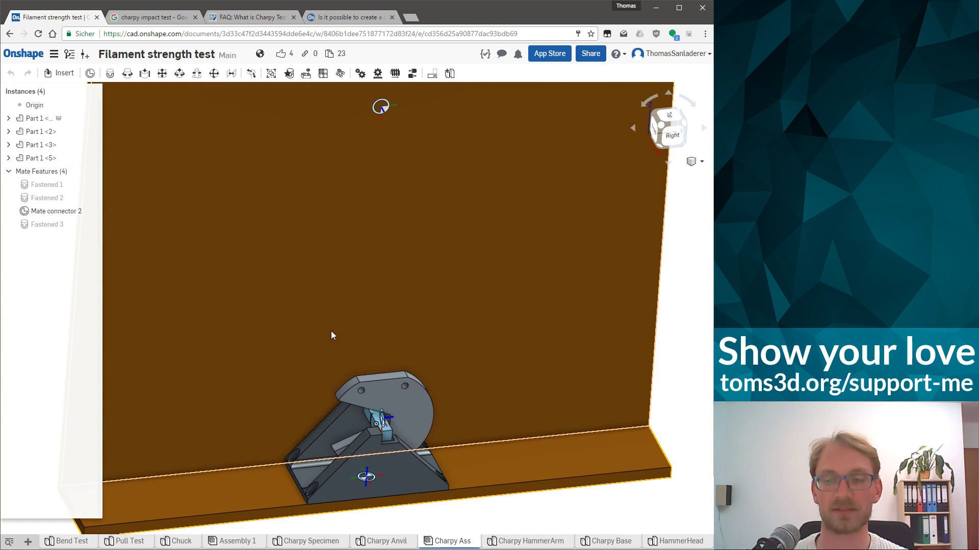
pyautogui.moveTo(331, 333); pyautogui.dragTo(356, 347, button='right')
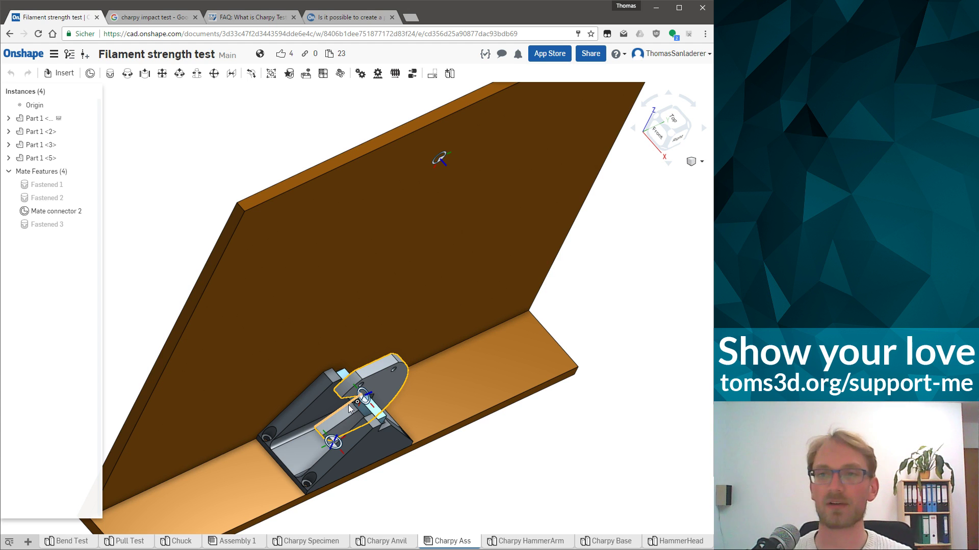
pyautogui.moveTo(350, 410); pyautogui.dragTo(311, 354, button='right')
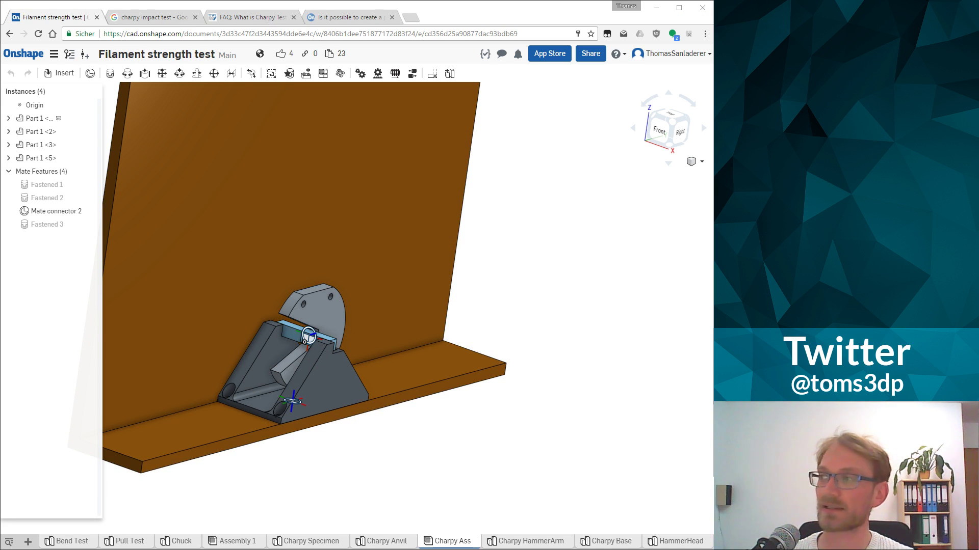
pyautogui.scroll(4, 376, 228)
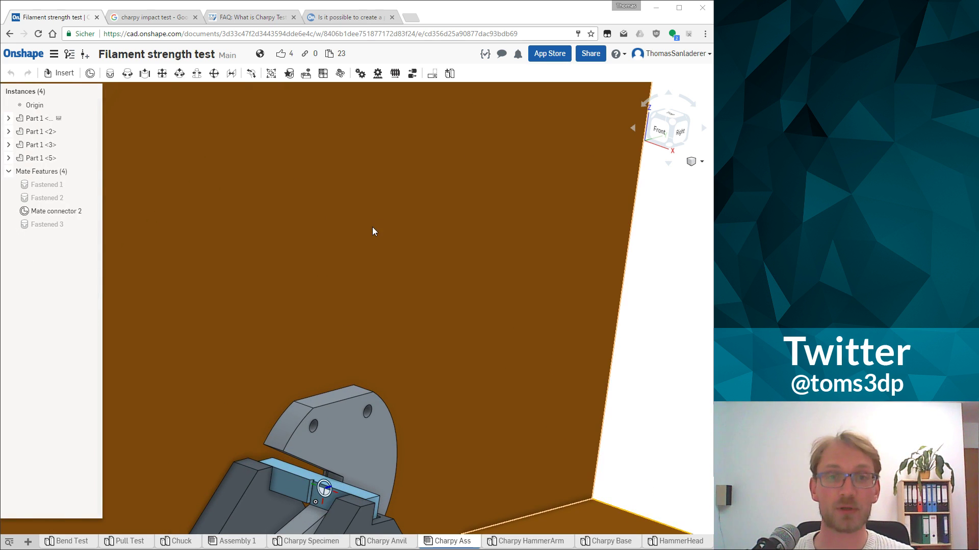
pyautogui.scroll(-6, 393, 242)
pyautogui.scroll(2, 373, 448)
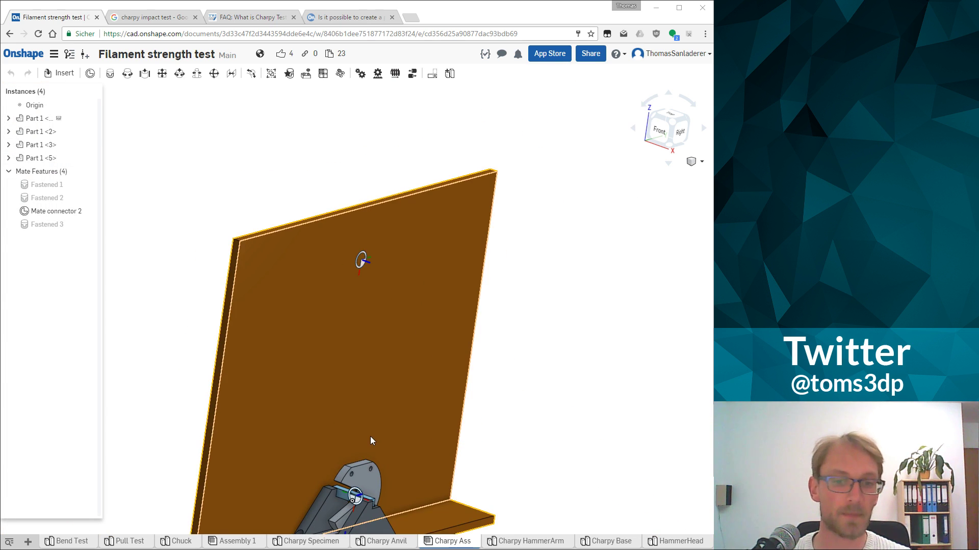
pyautogui.hotkey('shift', '4')
pyautogui.moveTo(324, 410); pyautogui.dragTo(354, 346, button='right')
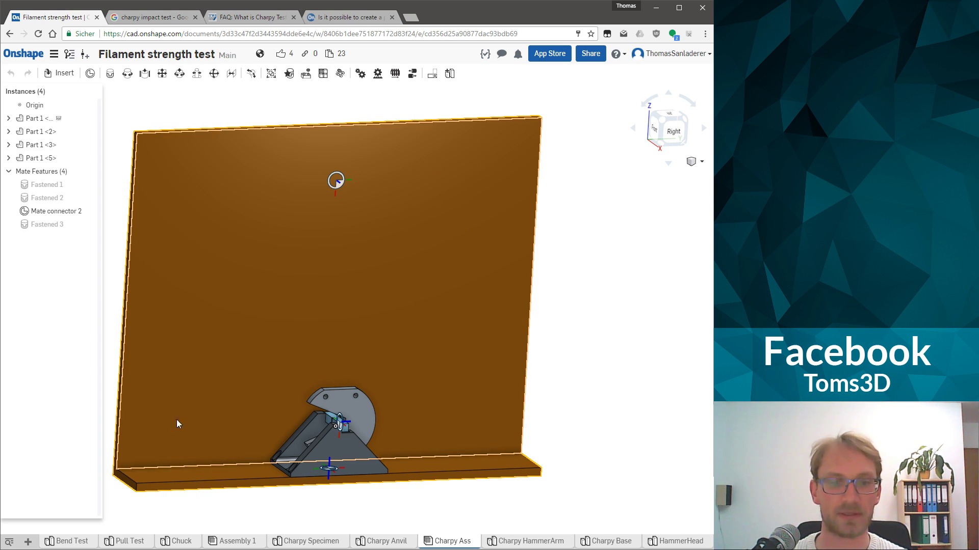
# Inspect the existing Charpy HammerArm part and delete its Part Studio from the document
pyautogui.click(527, 543)
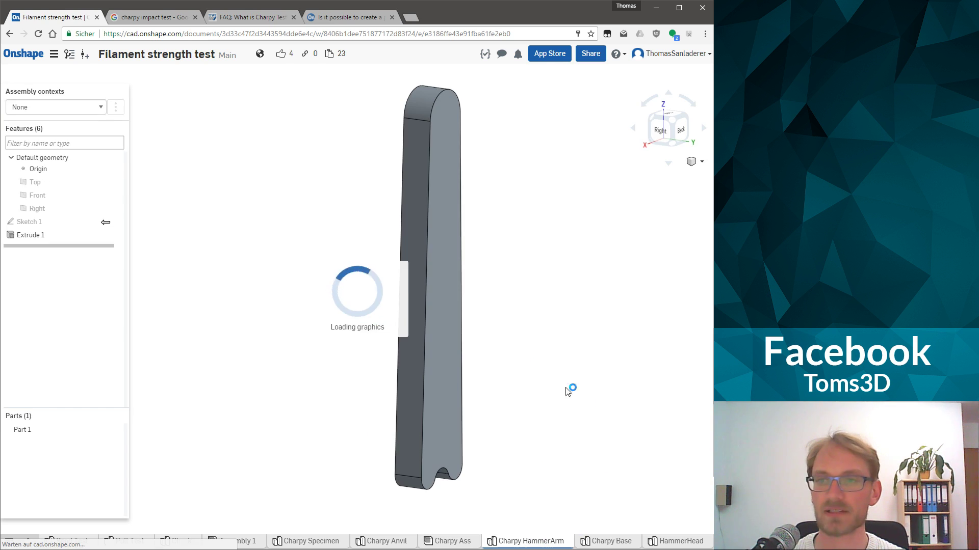
pyautogui.moveTo(436, 310)
pyautogui.mouseDown(button='right')
pyautogui.moveTo(555, 325)
pyautogui.moveTo(330, 308)
pyautogui.moveTo(459, 321)
pyautogui.moveTo(474, 280)
pyautogui.moveTo(429, 327)
pyautogui.mouseUp(button='right')
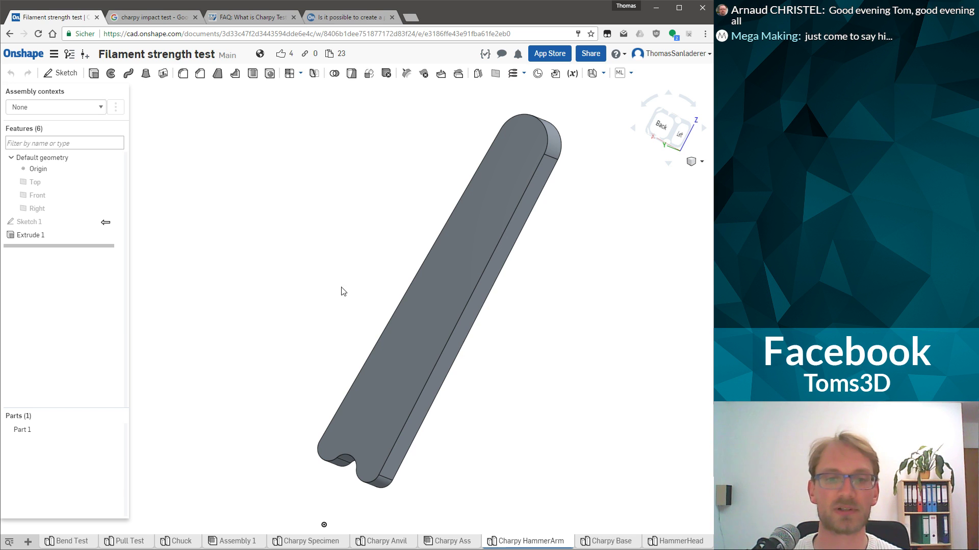
pyautogui.click(479, 278)
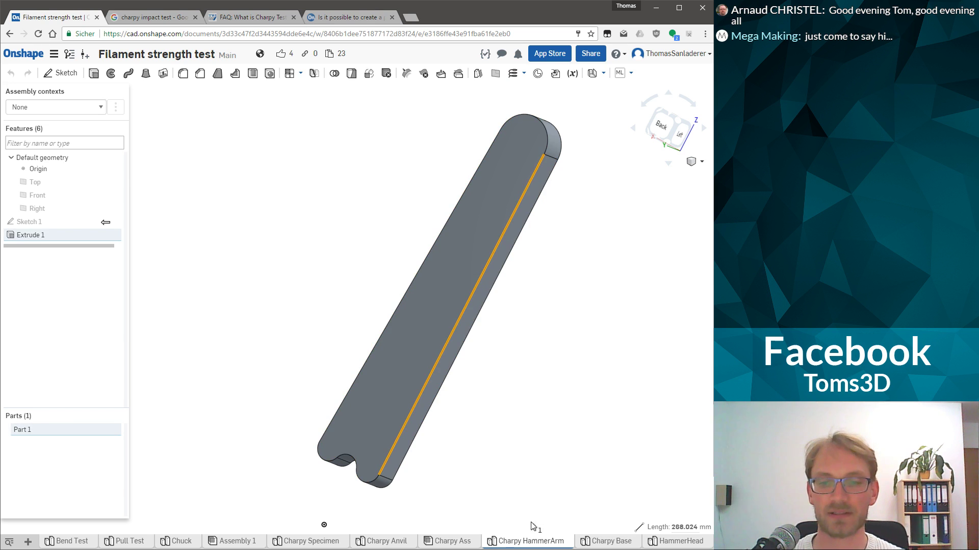
pyautogui.rightClick(531, 544)
pyautogui.click(504, 528)
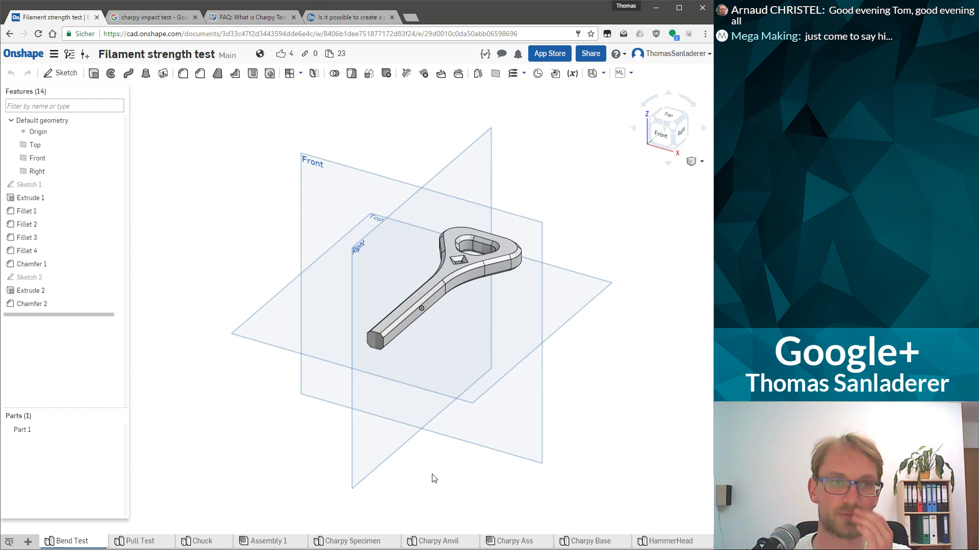
pyautogui.click(54, 53)
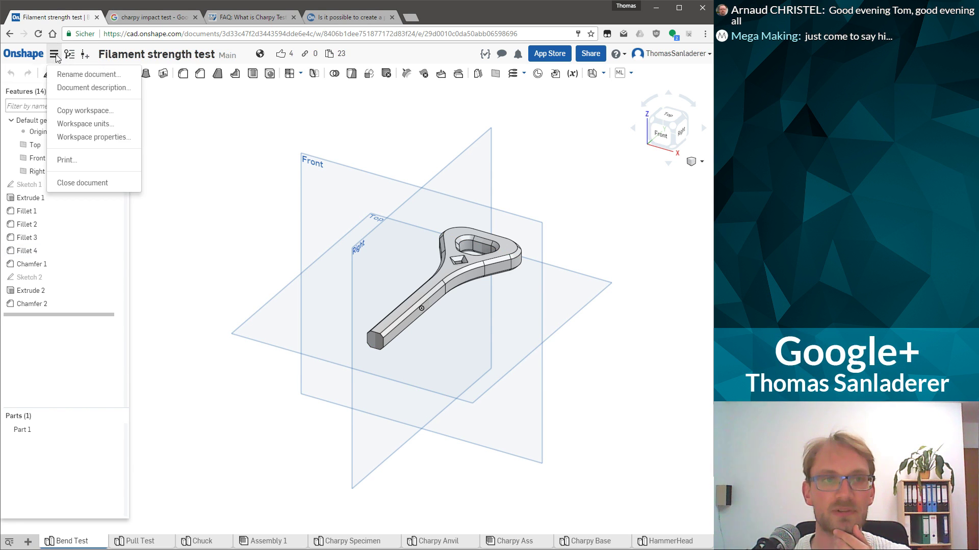
pyautogui.click(242, 162)
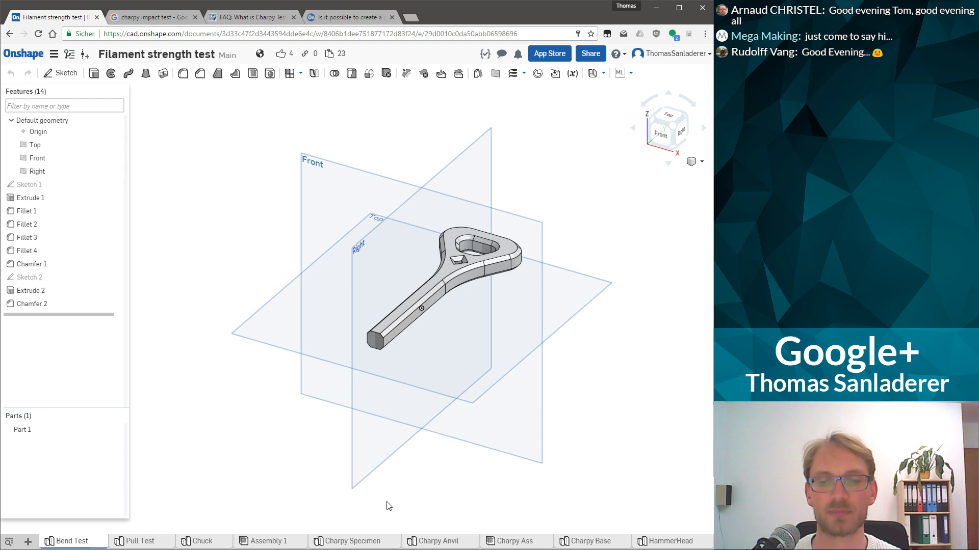
# Review the whole Charpy Ass assembly and create a new Part Studio in the document
pyautogui.click(523, 545)
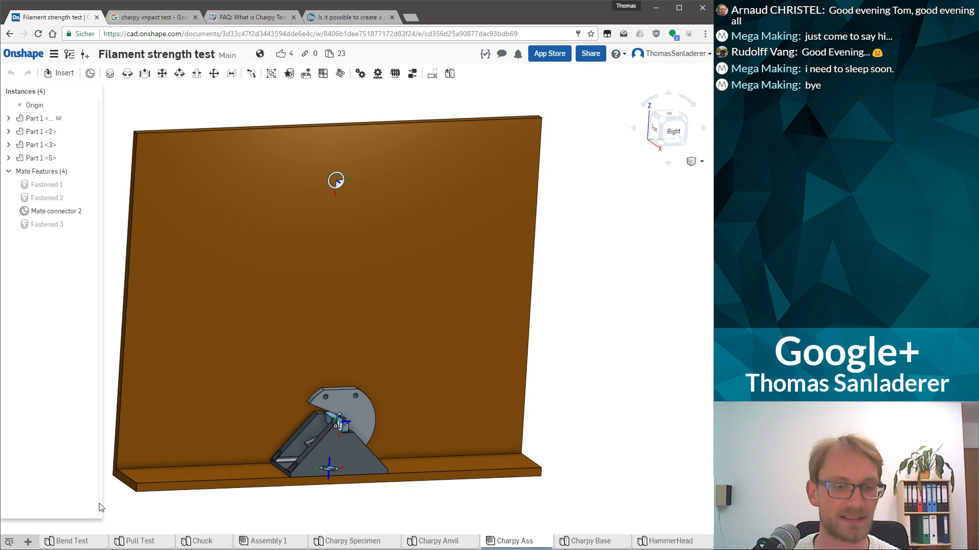
pyautogui.press('f')
pyautogui.moveTo(270, 345); pyautogui.dragTo(310, 461, button='right')
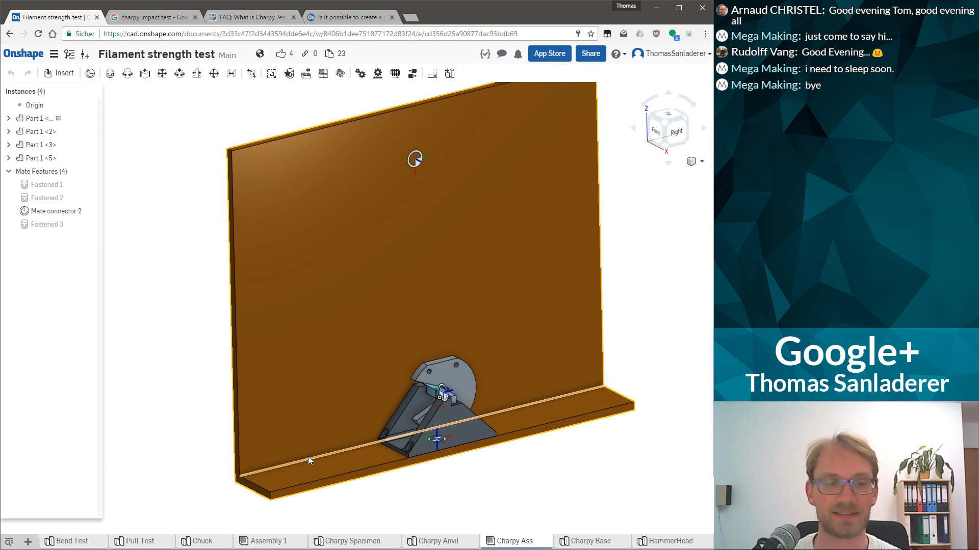
pyautogui.click(28, 542)
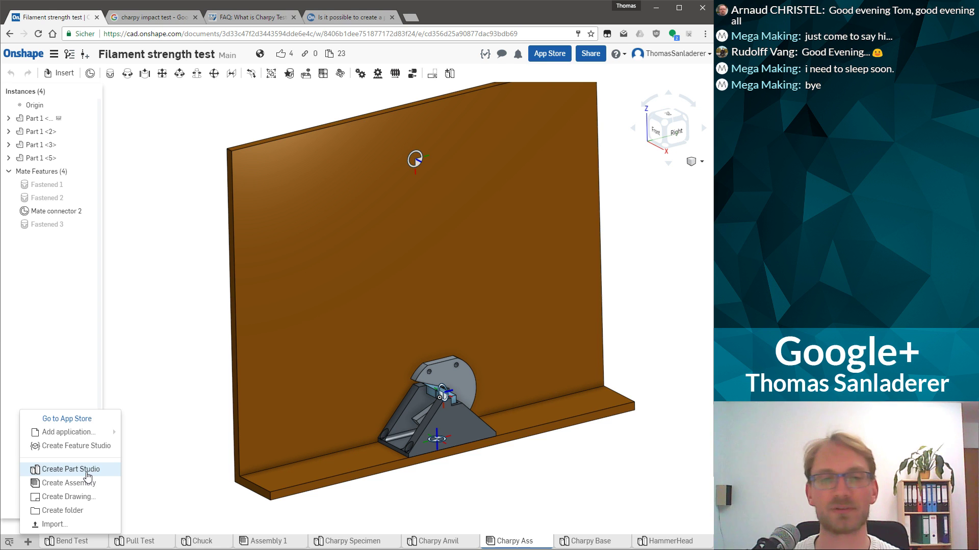
pyautogui.click(87, 474)
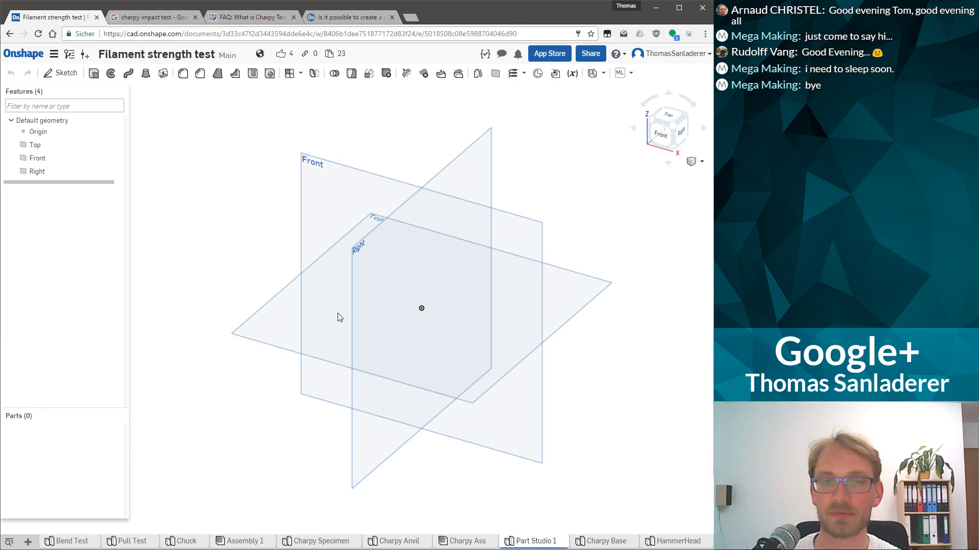
# Check the Charpy Ass assembly and the HammerHead part, and rename the new Part Studio to HammerArm
pyautogui.click(465, 539)
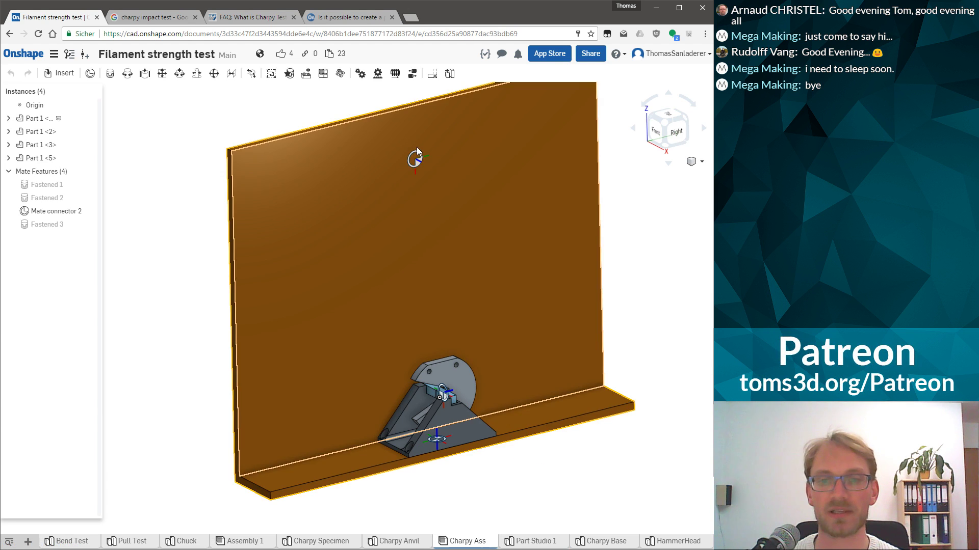
pyautogui.click(535, 541)
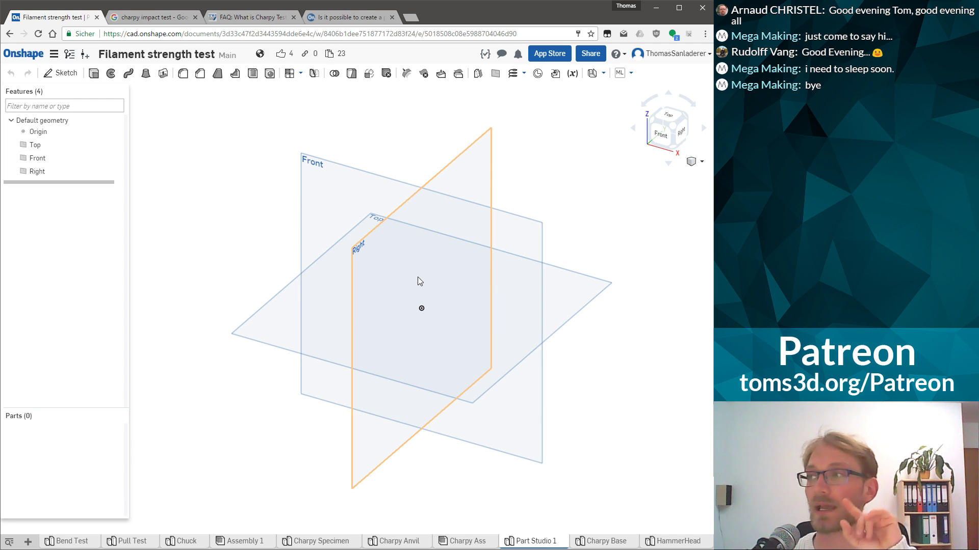
pyautogui.click(461, 541)
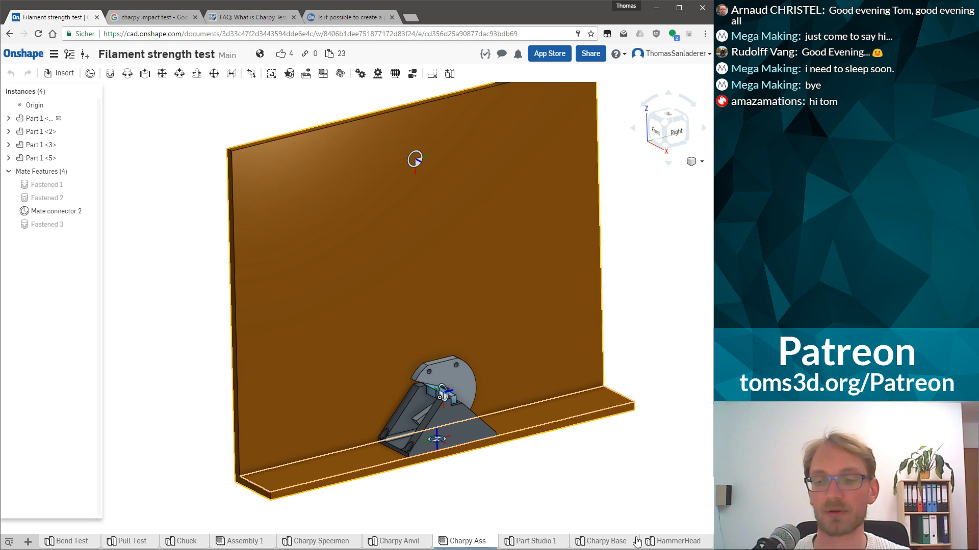
pyautogui.click(679, 541)
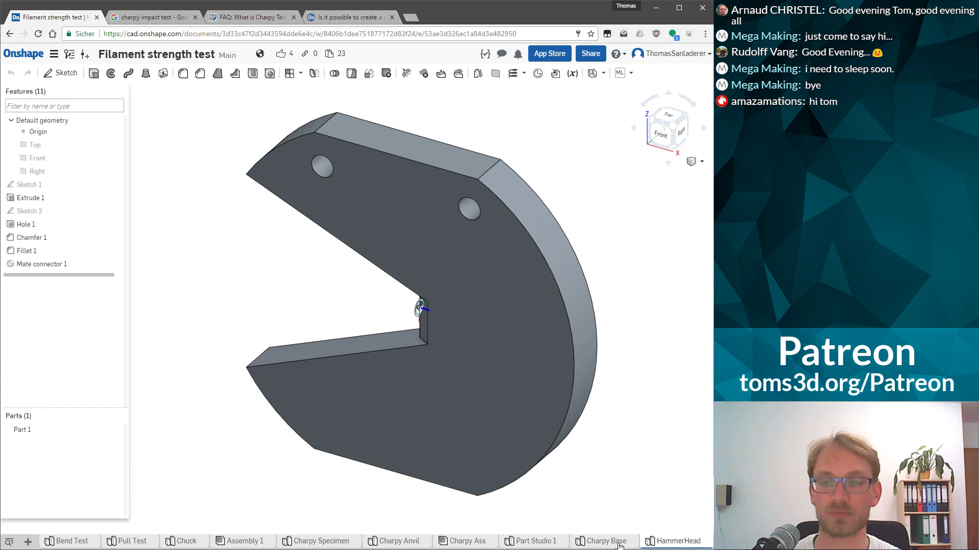
pyautogui.click(563, 546)
pyautogui.rightClick(561, 543)
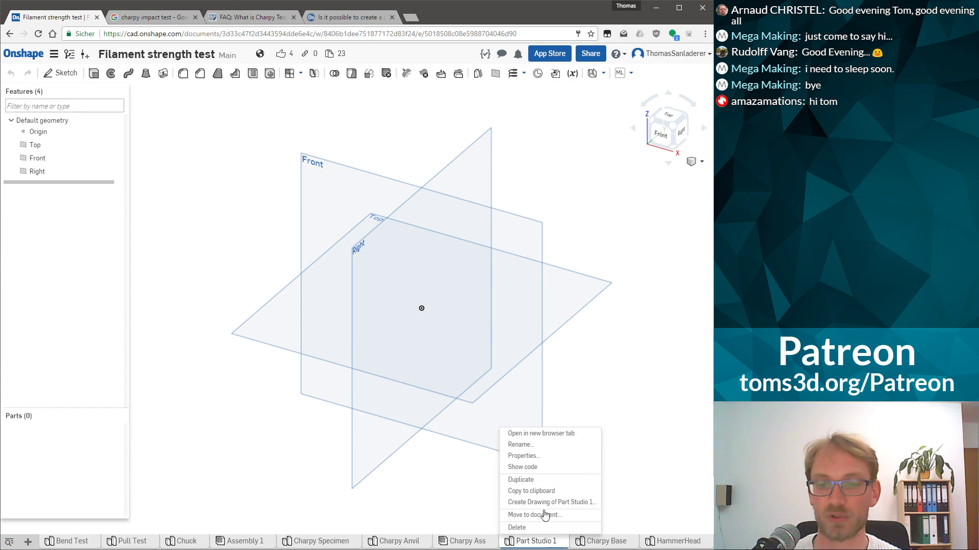
pyautogui.click(560, 445)
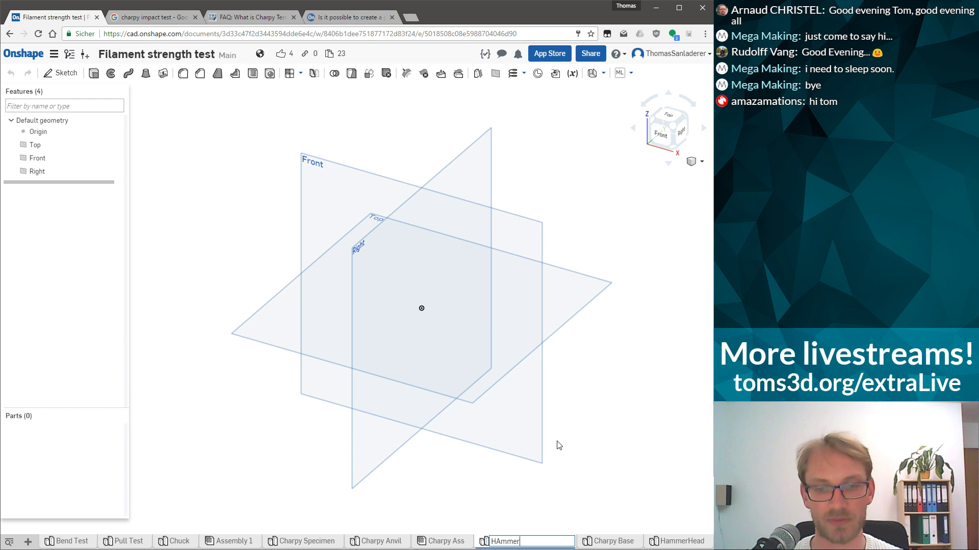
pyautogui.write('Hammer')
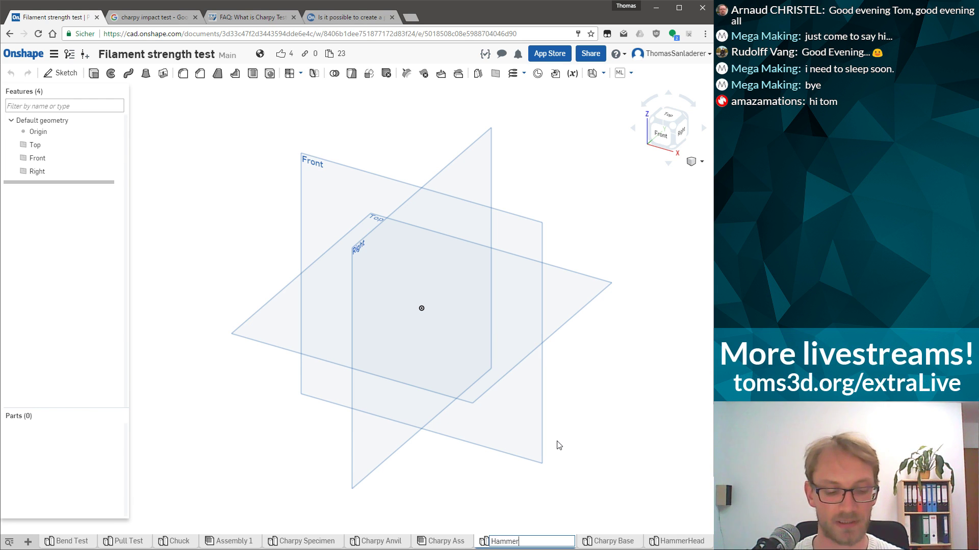
pyautogui.write('Arm')
pyautogui.press('Return')
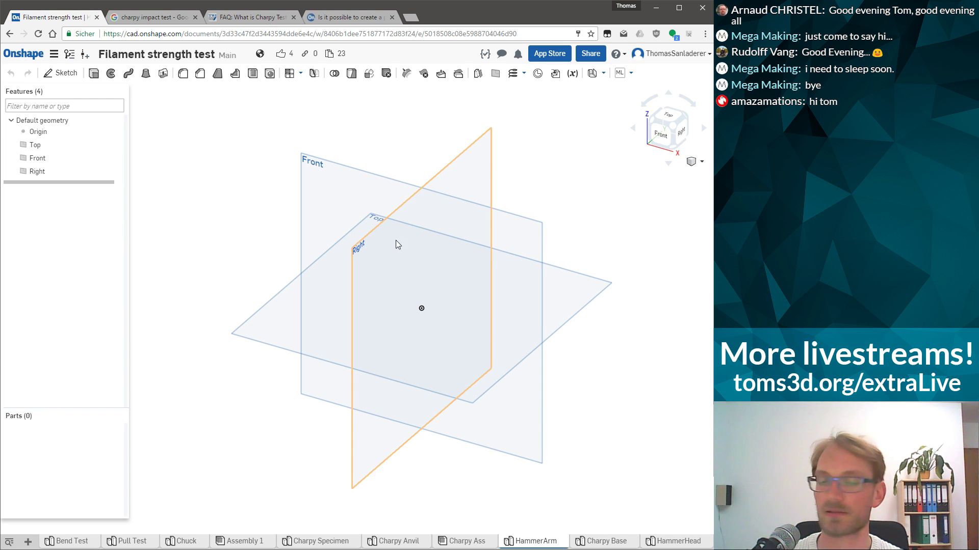
# Start a sketch on the Right plane and draw a circle about 71 mm in diameter centred on the origin
pyautogui.click(362, 294)
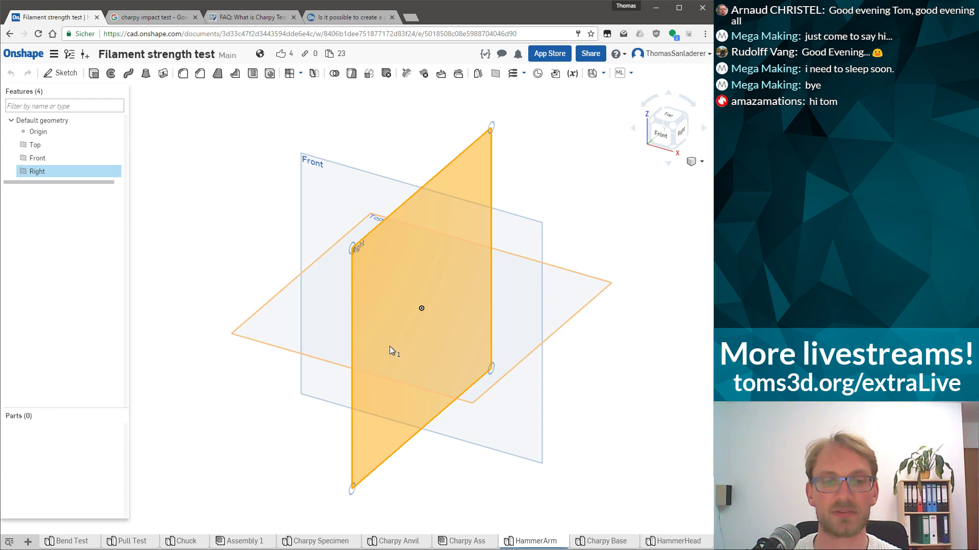
pyautogui.click(64, 74)
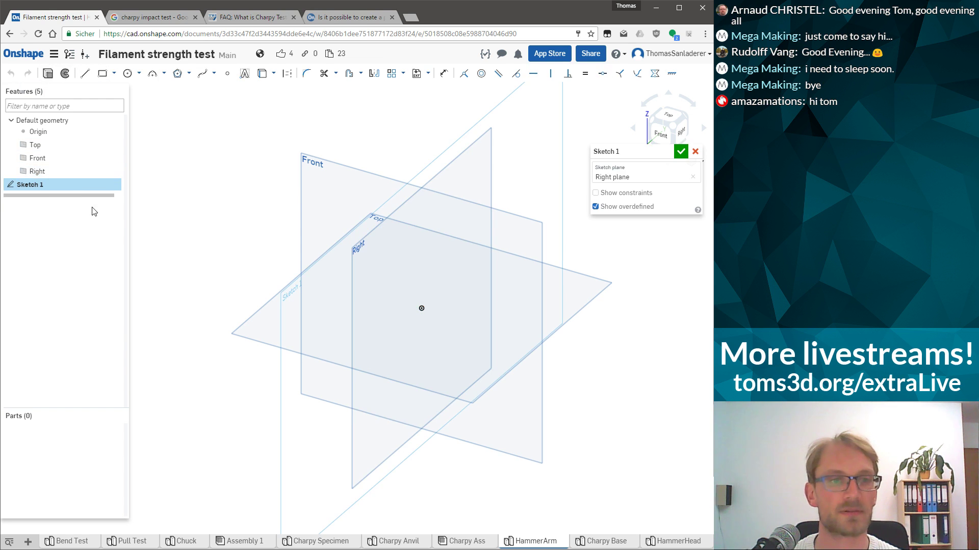
pyautogui.click(681, 132)
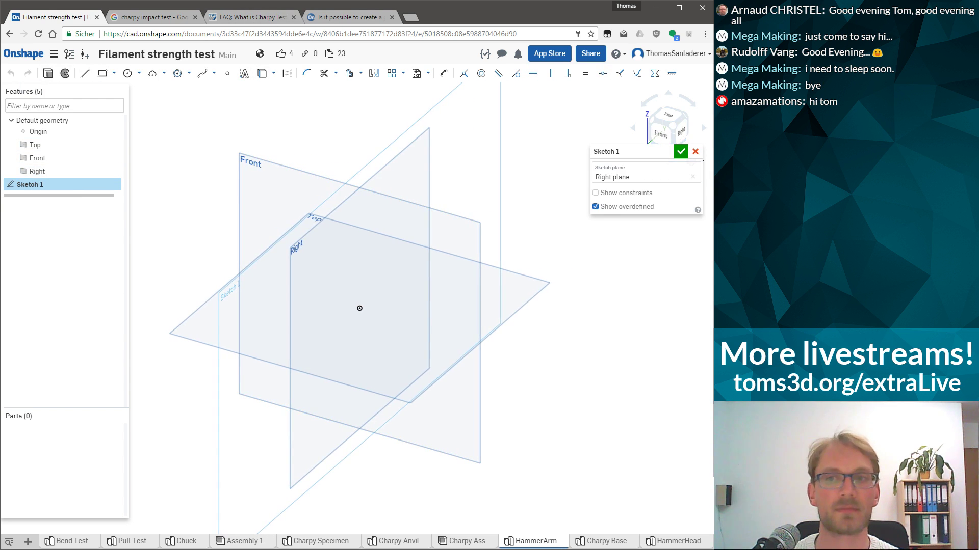
pyautogui.click(127, 74)
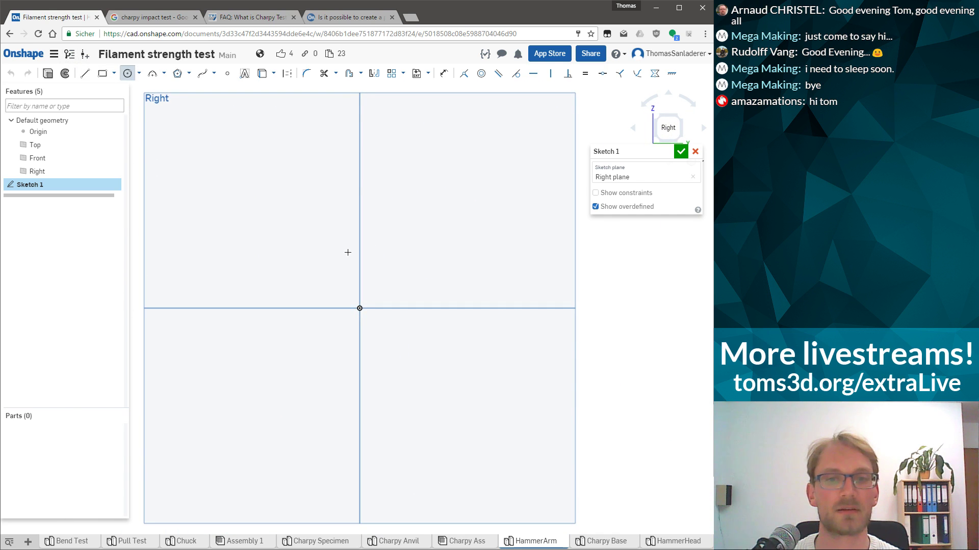
pyautogui.click(359, 308)
pyautogui.click(447, 256)
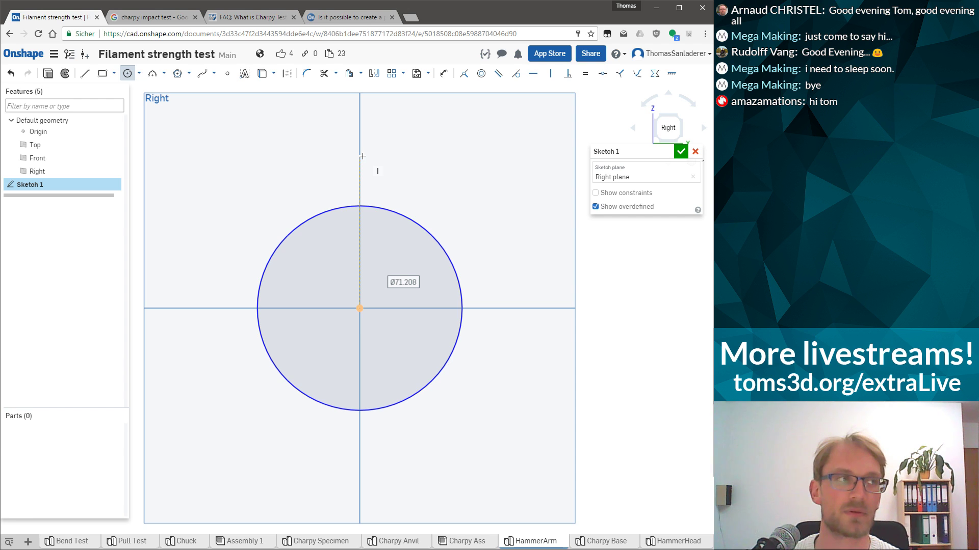
pyautogui.press('Escape')
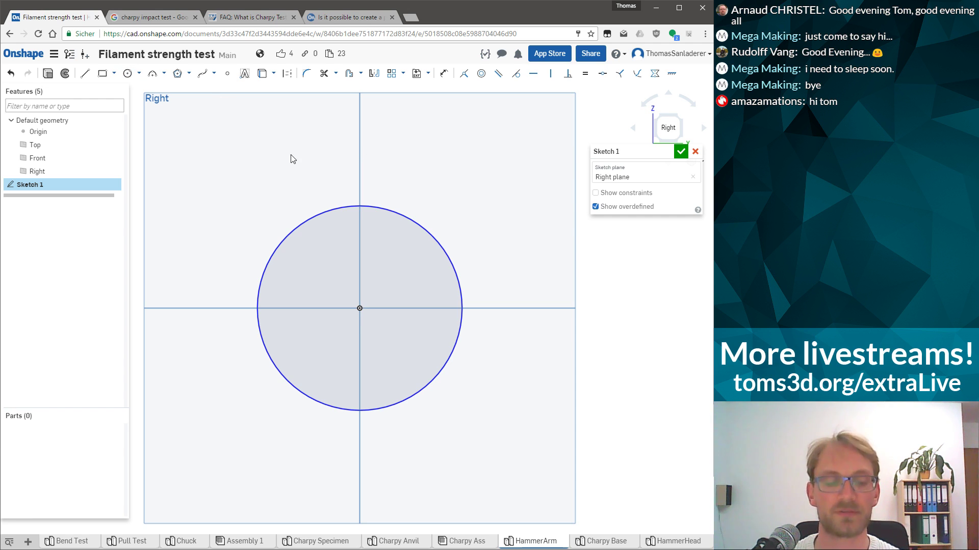
# Dimension the circle at the origin to a diameter of 40 mm
pyautogui.press('d')
pyautogui.click(418, 222)
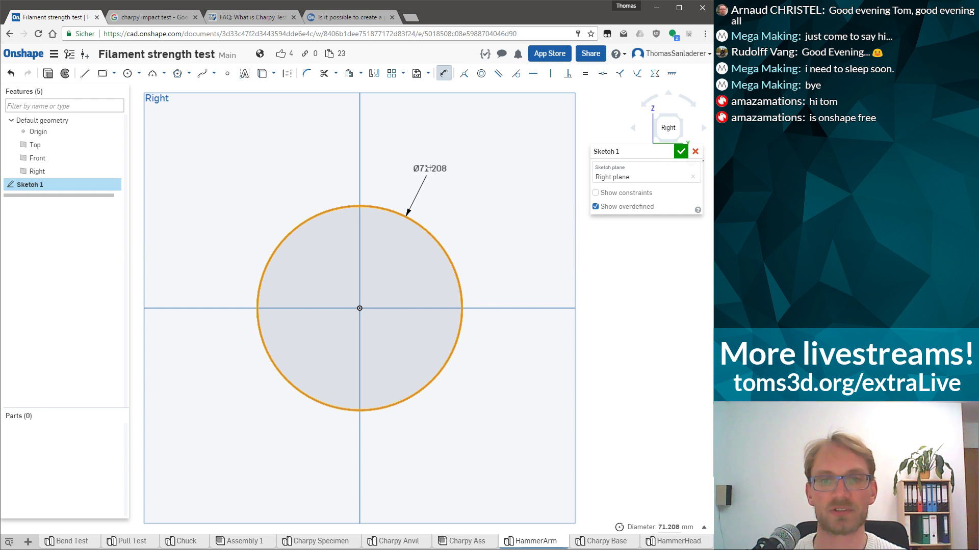
pyautogui.click(444, 171)
pyautogui.write('40')
pyautogui.press('Return')
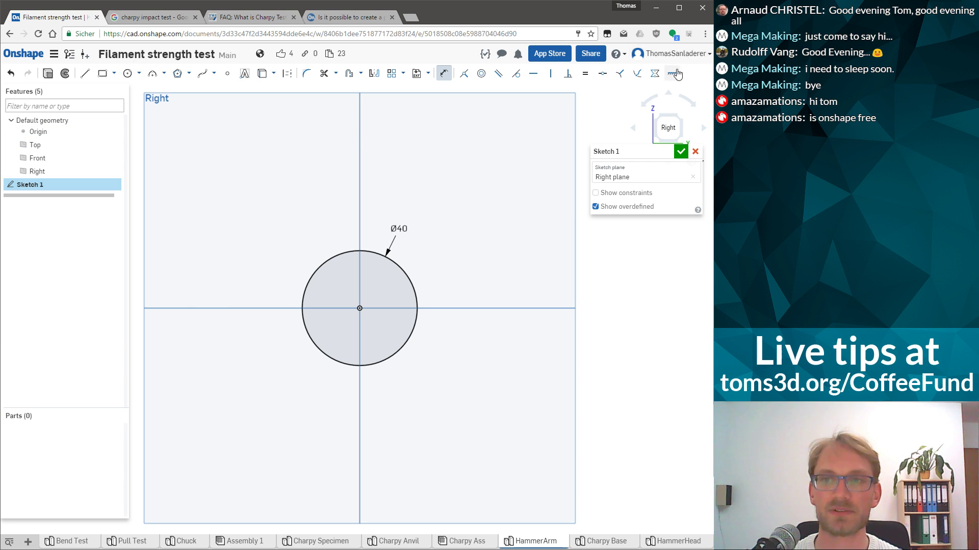
pyautogui.scroll(-10, 401, 369)
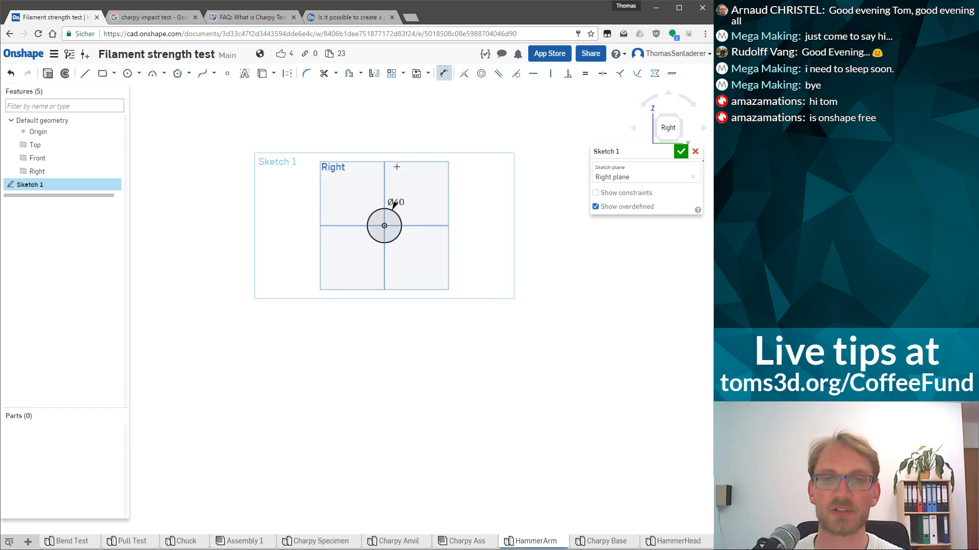
pyautogui.scroll(3, 423, 354)
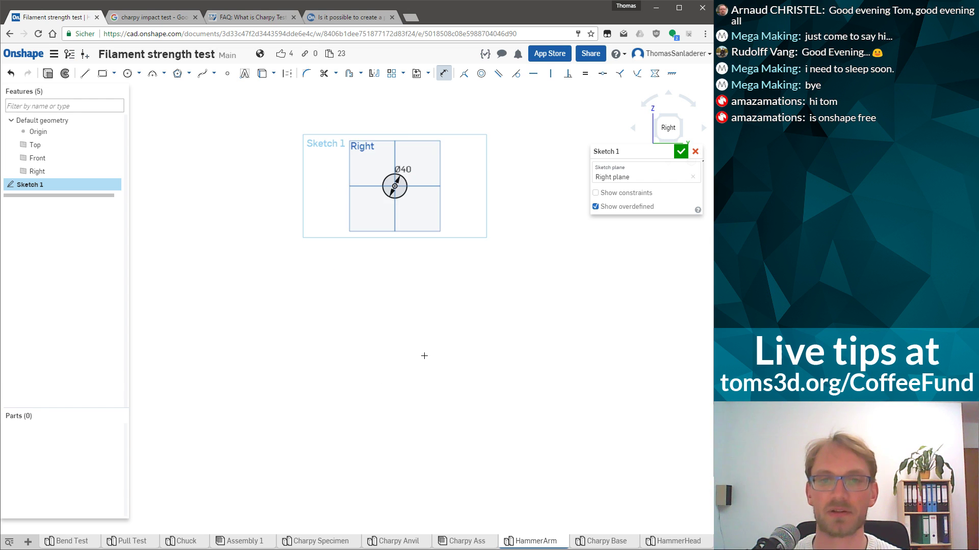
# Discard the sketch on the Right plane and start a new sketch on the Front plane, viewed face-on
pyautogui.scroll(5, 403, 147)
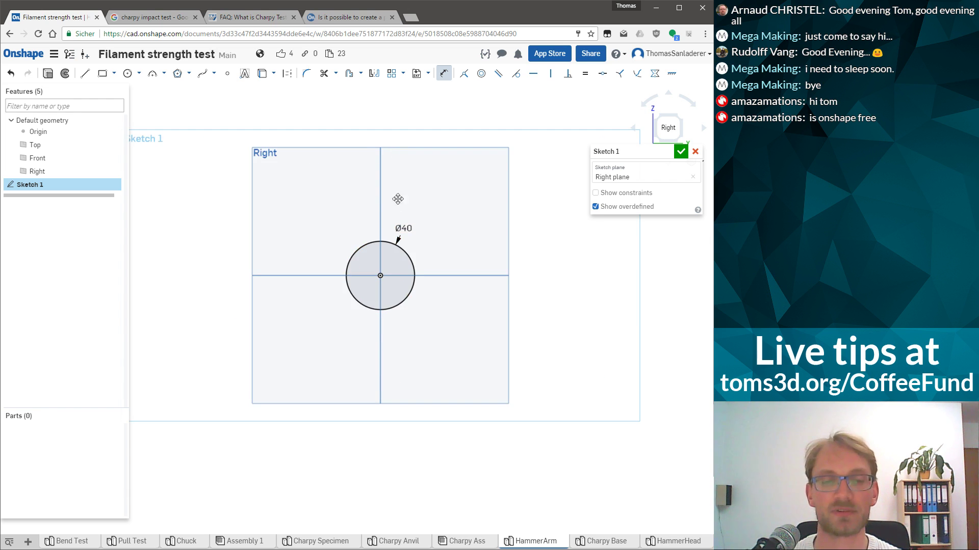
pyautogui.scroll(2, 393, 219)
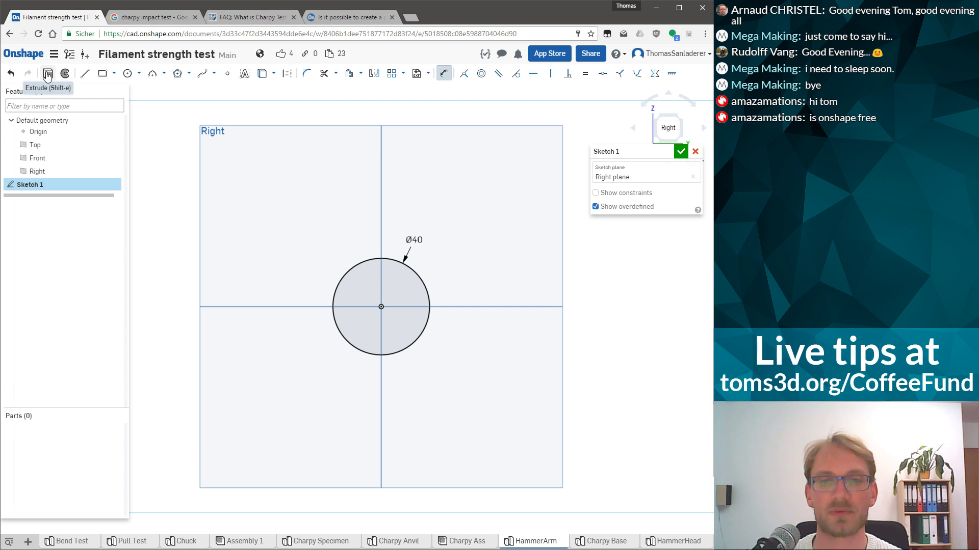
pyautogui.press('Escape')
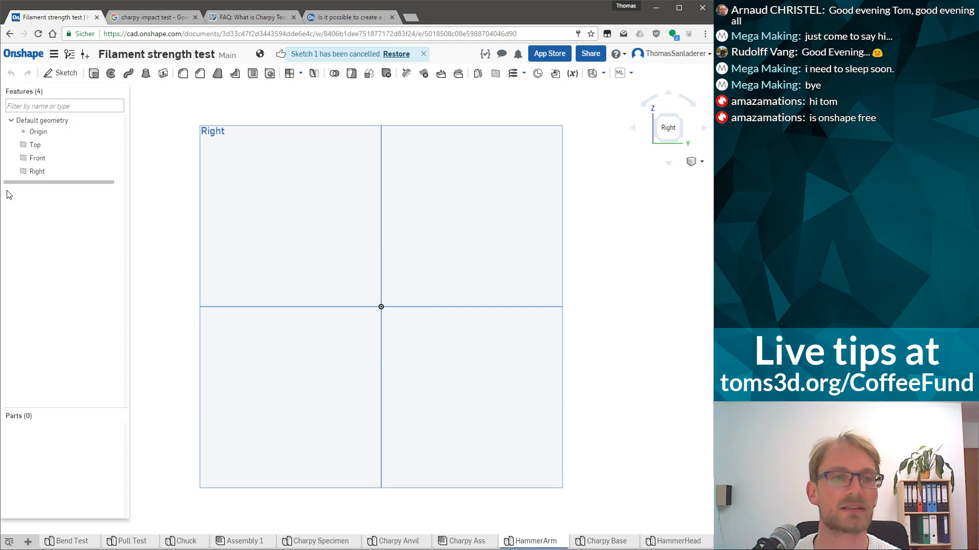
pyautogui.moveTo(168, 176); pyautogui.dragTo(329, 105, button='right')
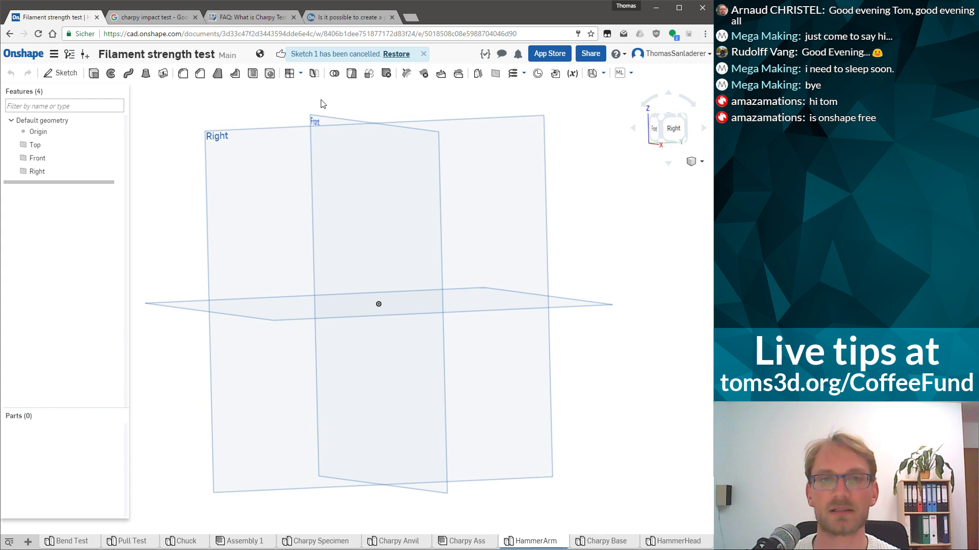
pyautogui.click(320, 120)
pyautogui.rightClick(43, 162)
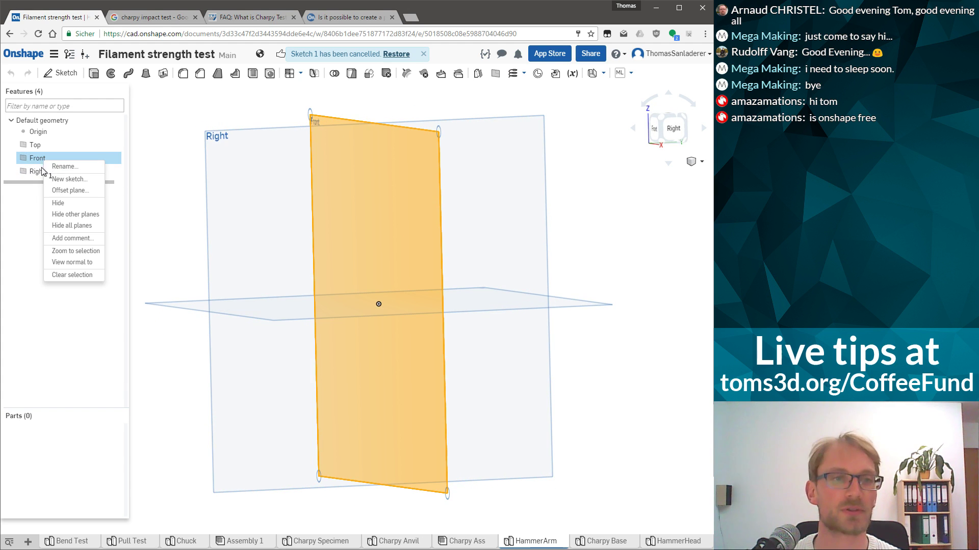
pyautogui.click(62, 180)
pyautogui.click(649, 130)
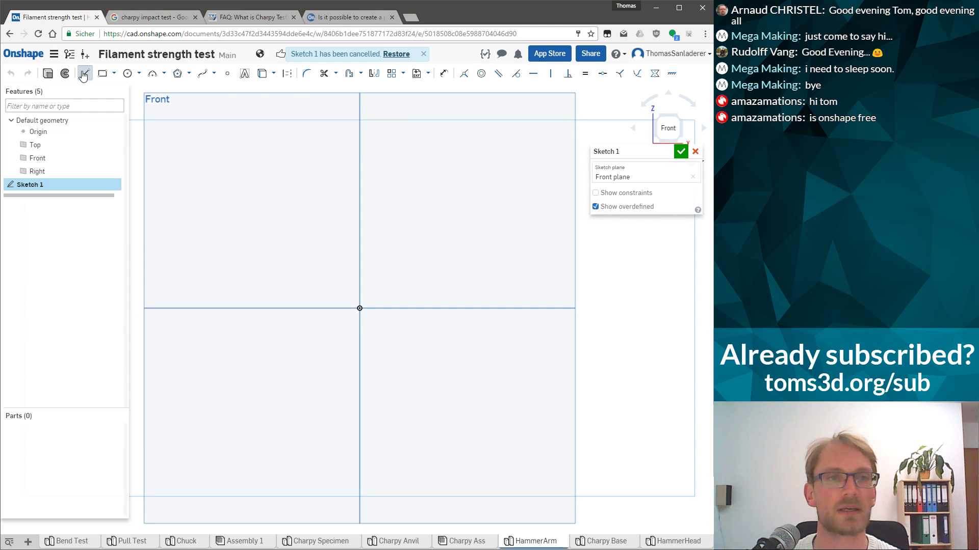
# Draw a horizontal line about 34 mm long from the origin and convert it to construction geometry
pyautogui.click(359, 308)
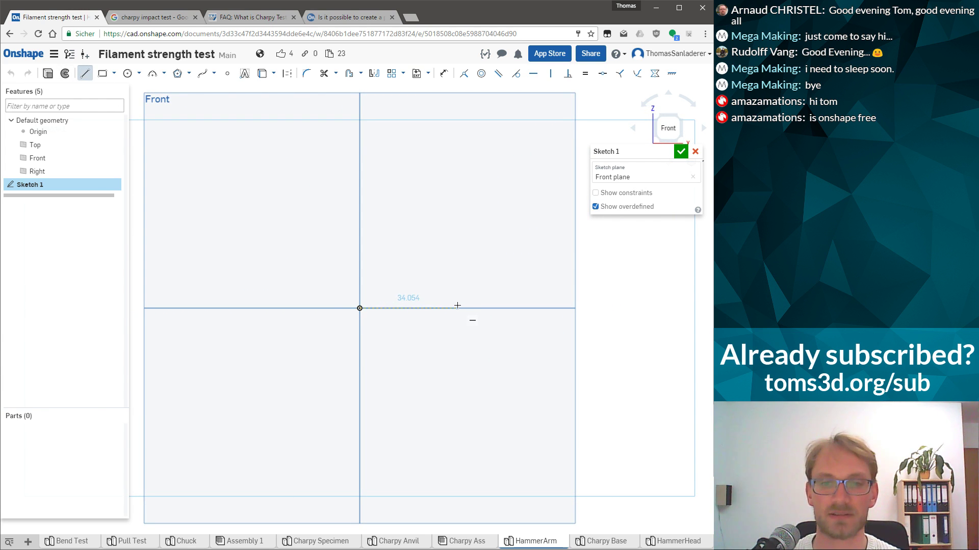
pyautogui.click(458, 308)
pyautogui.press('Escape')
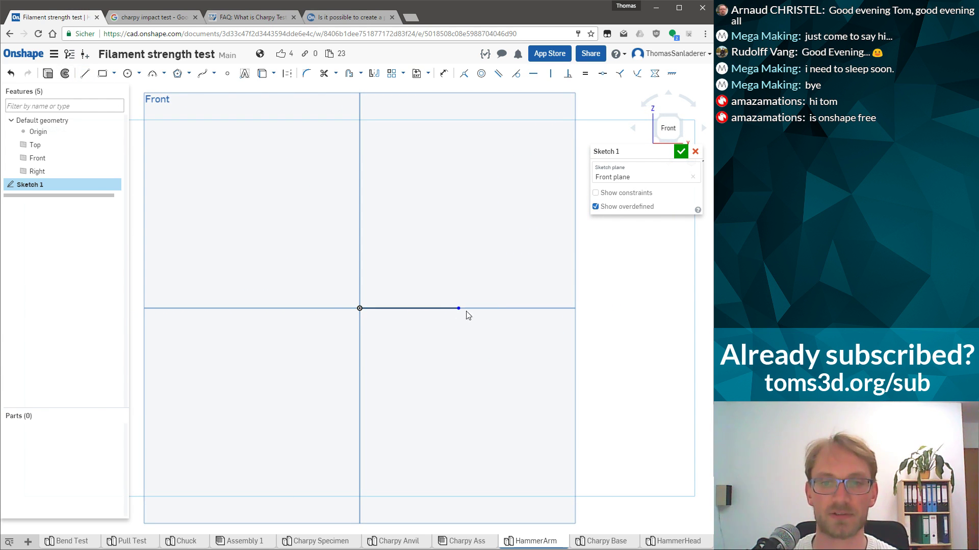
pyautogui.click(429, 309)
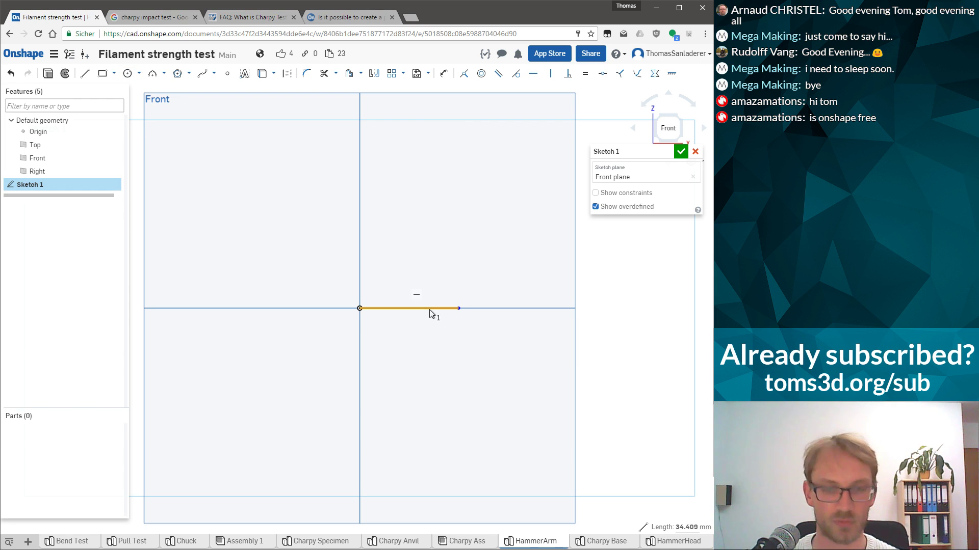
pyautogui.click(466, 299)
# Draw a closed stepped profile above the construction line, starting on the vertical axis, about 35 mm wide with a narrower section protruding about 4.6 mm downward
pyautogui.scroll(2, 434, 332)
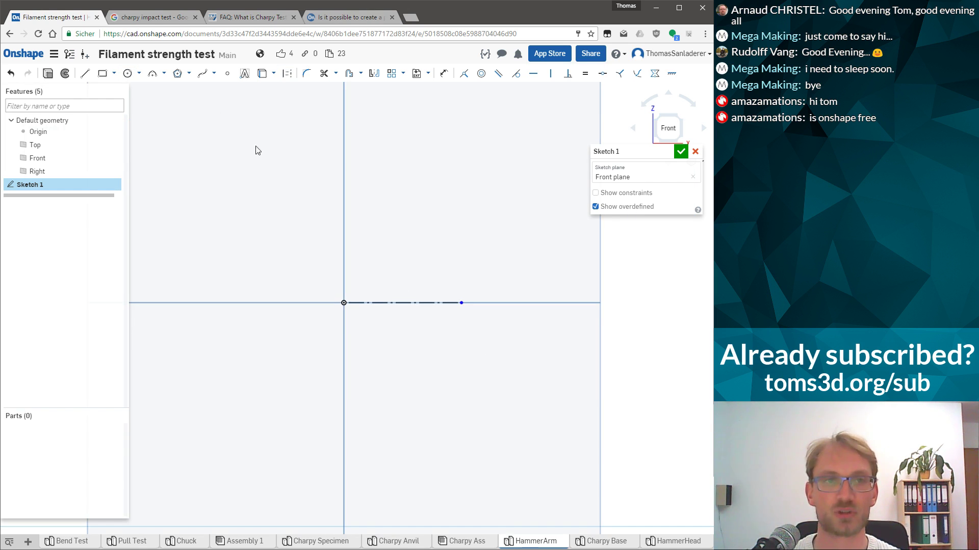
pyautogui.click(82, 76)
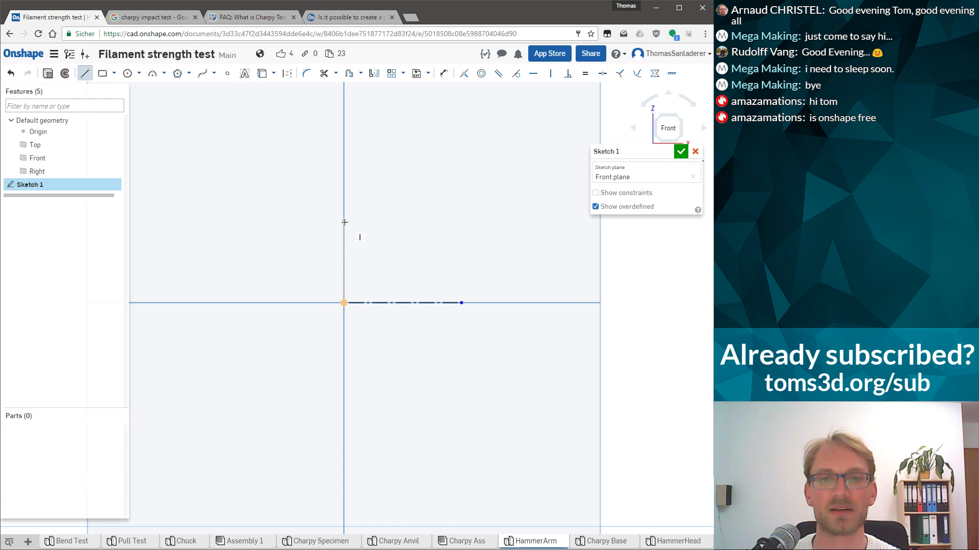
pyautogui.click(374, 237)
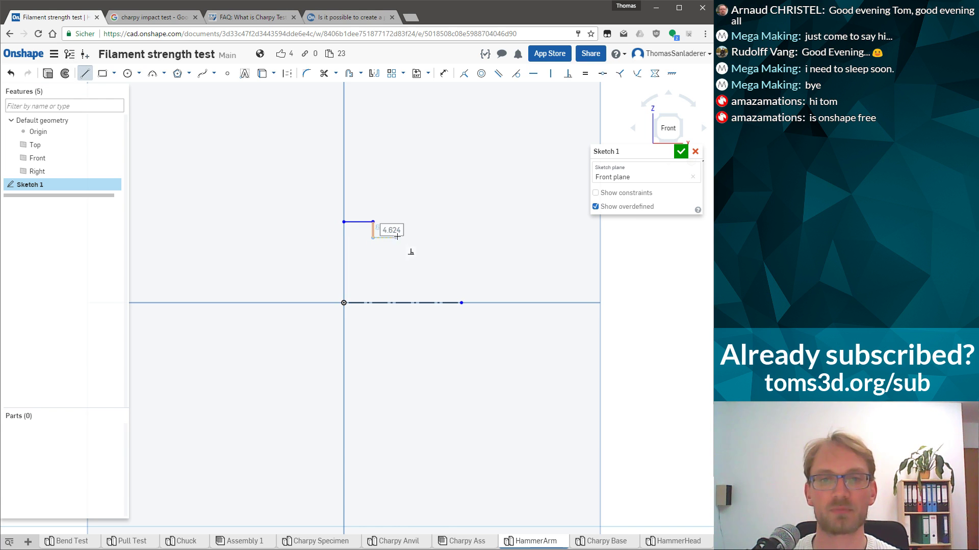
pyautogui.click(436, 222)
pyautogui.click(465, 222)
pyautogui.click(464, 174)
pyautogui.click(345, 174)
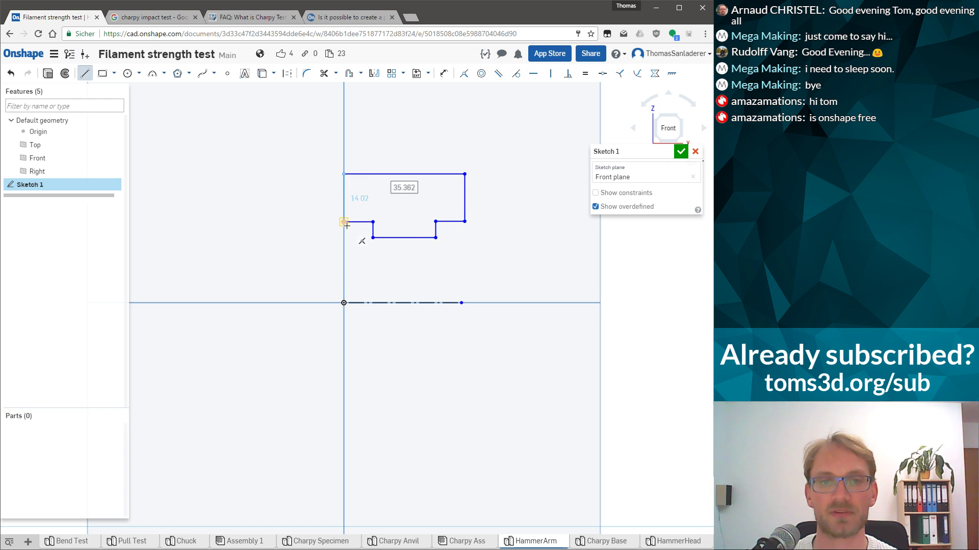
pyautogui.click(343, 222)
pyautogui.press('Escape')
# Dimension the profile's top edge from the construction line as a diameter of 40 mm
pyautogui.press('d')
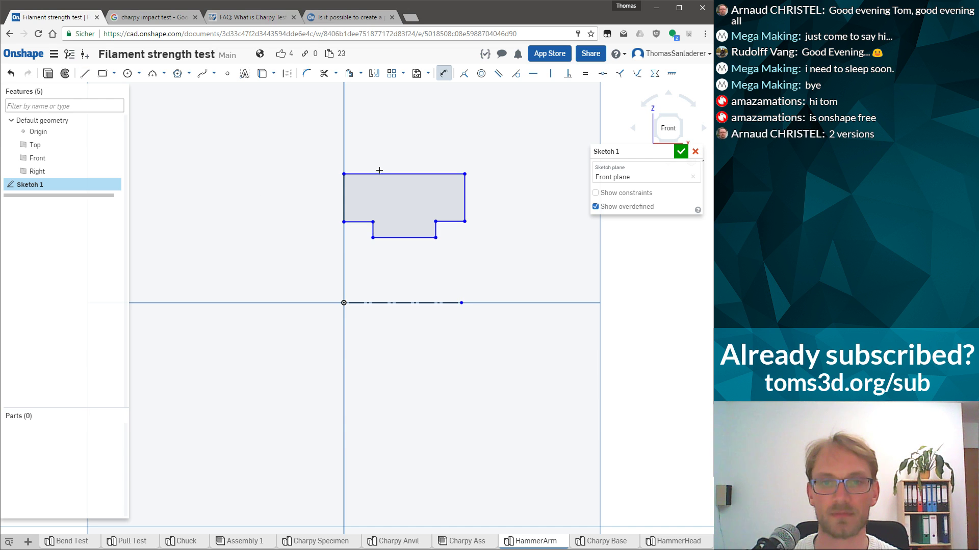
pyautogui.click(384, 177)
pyautogui.click(390, 303)
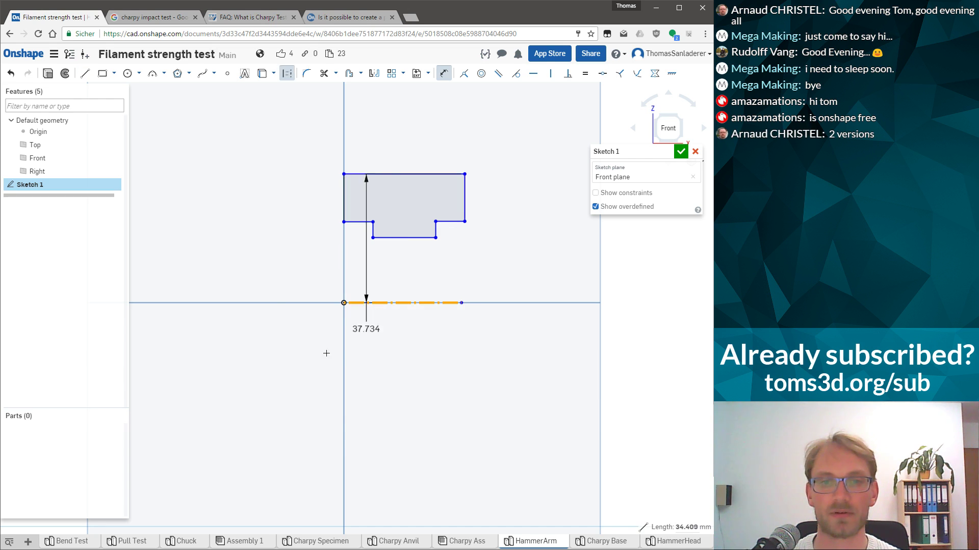
pyautogui.click(271, 368)
pyautogui.write('40')
pyautogui.press('Return')
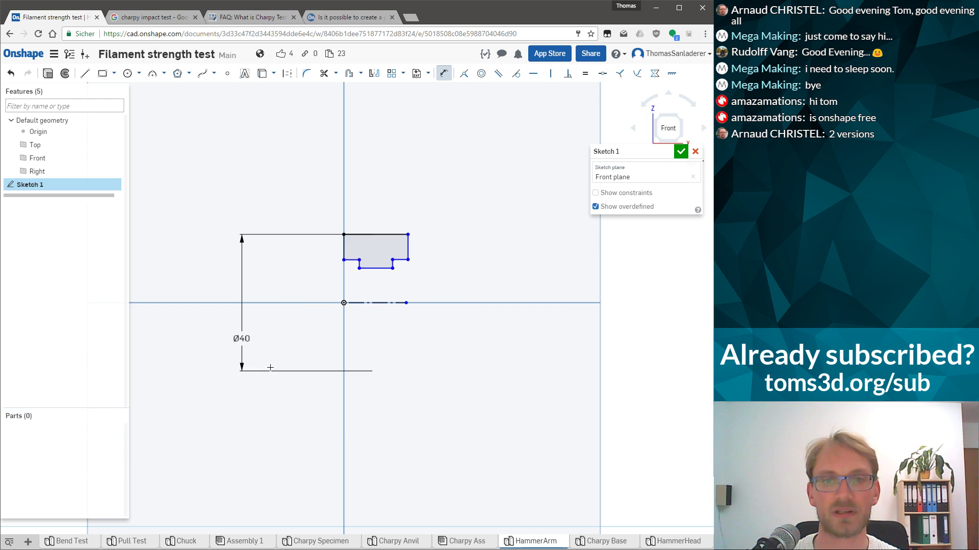
# Constrain the profile's two lower shoulder edges to equal length and narrow the profile slightly
pyautogui.scroll(5, 363, 288)
pyautogui.scroll(-3, 314, 253)
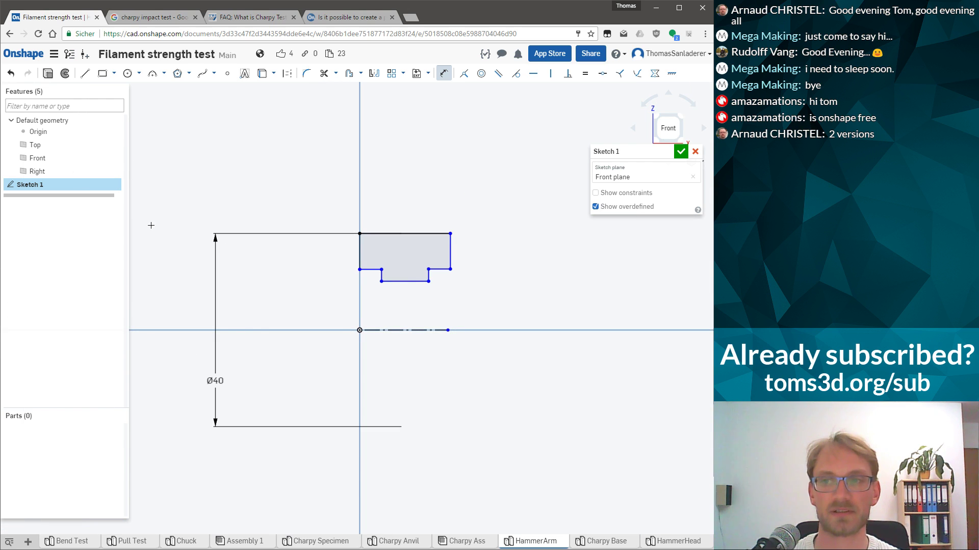
pyautogui.scroll(-1, 515, 237)
pyautogui.scroll(3, 536, 229)
pyautogui.scroll(2, 536, 230)
pyautogui.press('Escape')
pyautogui.click(377, 250)
pyautogui.click(512, 249)
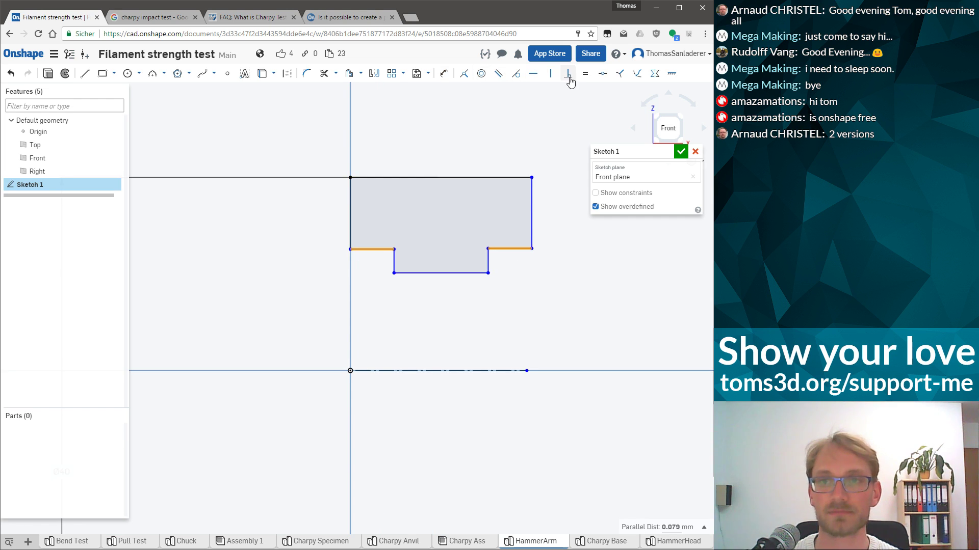
pyautogui.click(585, 73)
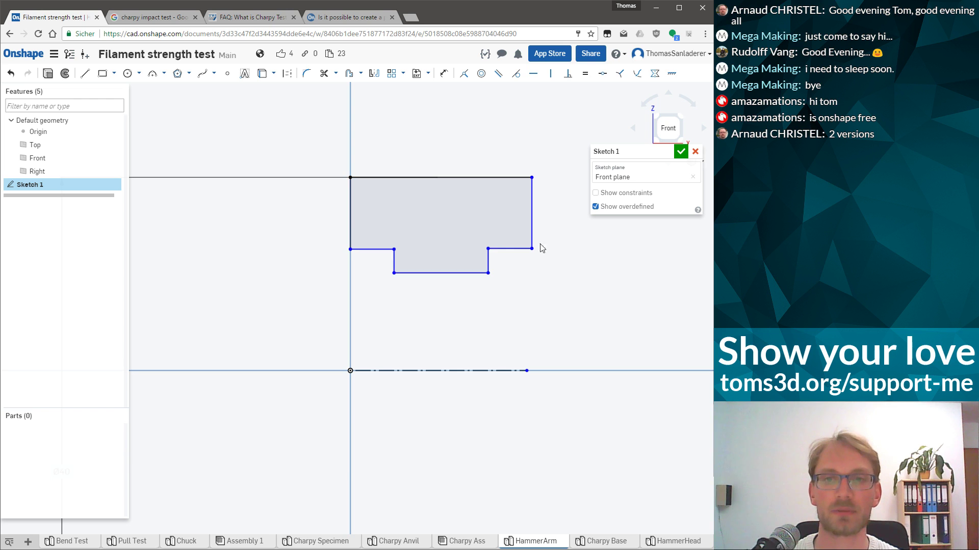
pyautogui.moveTo(489, 267)
pyautogui.mouseDown()
pyautogui.moveTo(396, 258)
pyautogui.moveTo(479, 262)
pyautogui.mouseUp()
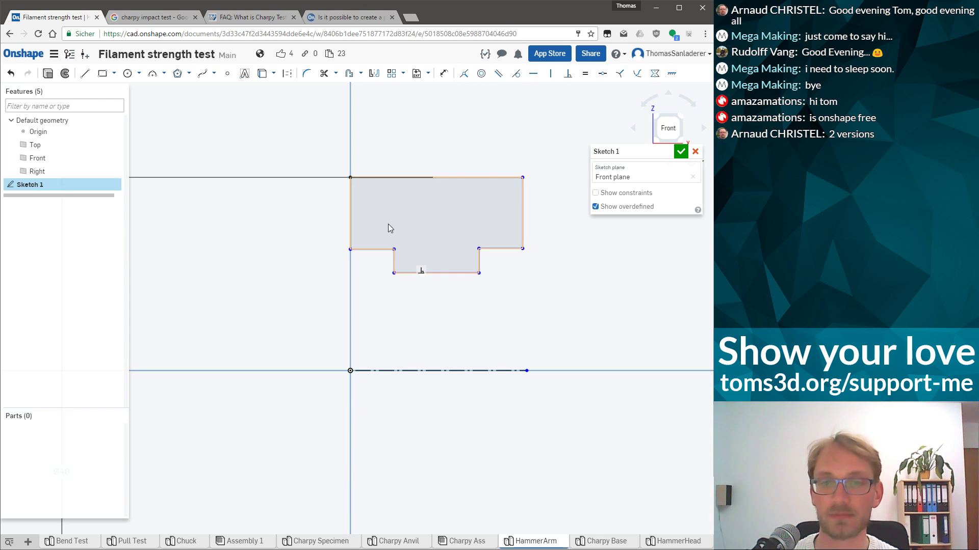
# Dimension the height of the left step between shoulder and protruding section to 3 mm
pyautogui.scroll(3, 415, 173)
pyautogui.press('d')
pyautogui.click(379, 331)
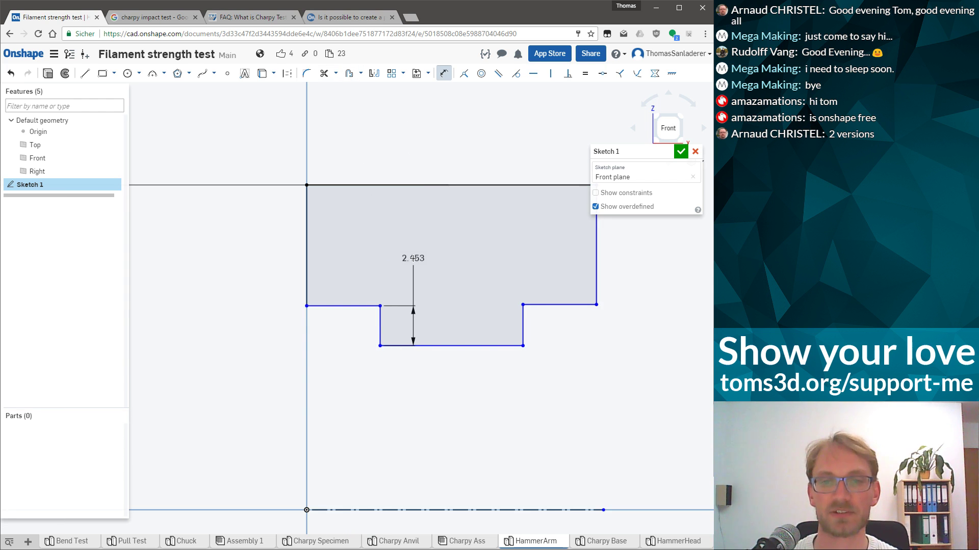
pyautogui.click(413, 258)
pyautogui.write('3')
pyautogui.press('Return')
# Dimension the left shoulder from the construction line as a diameter of 22 mm
pyautogui.scroll(-3, 351, 359)
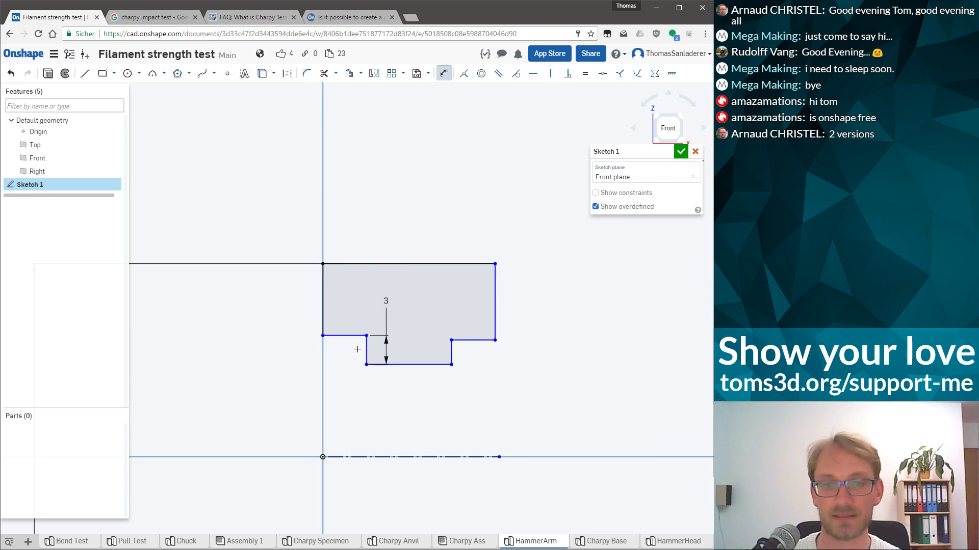
pyautogui.click(356, 457)
pyautogui.click(323, 335)
pyautogui.click(248, 497)
pyautogui.write('22')
pyautogui.press('Return')
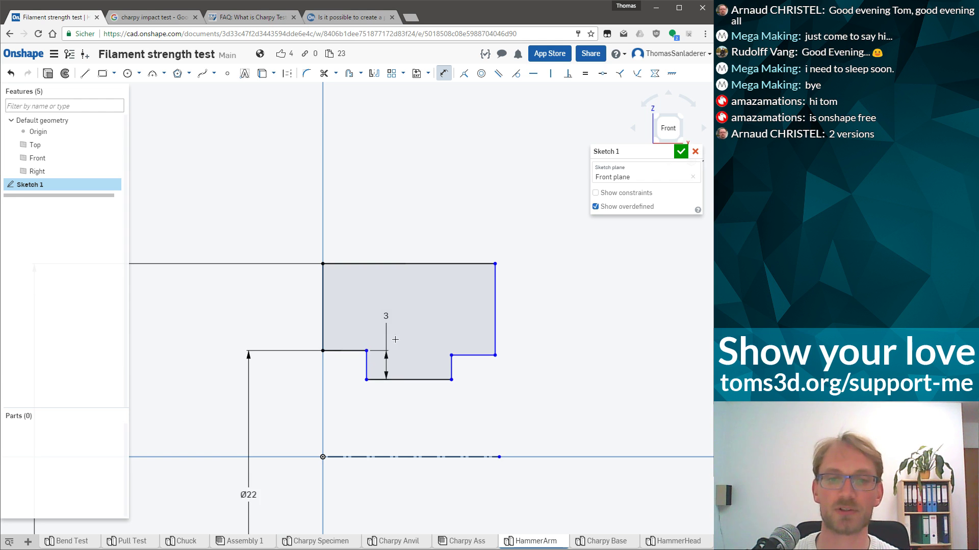
# Dimension the length of the left shoulder edge to 7 mm
pyautogui.click(340, 351)
pyautogui.click(355, 324)
pyautogui.write('7')
pyautogui.press('Return')
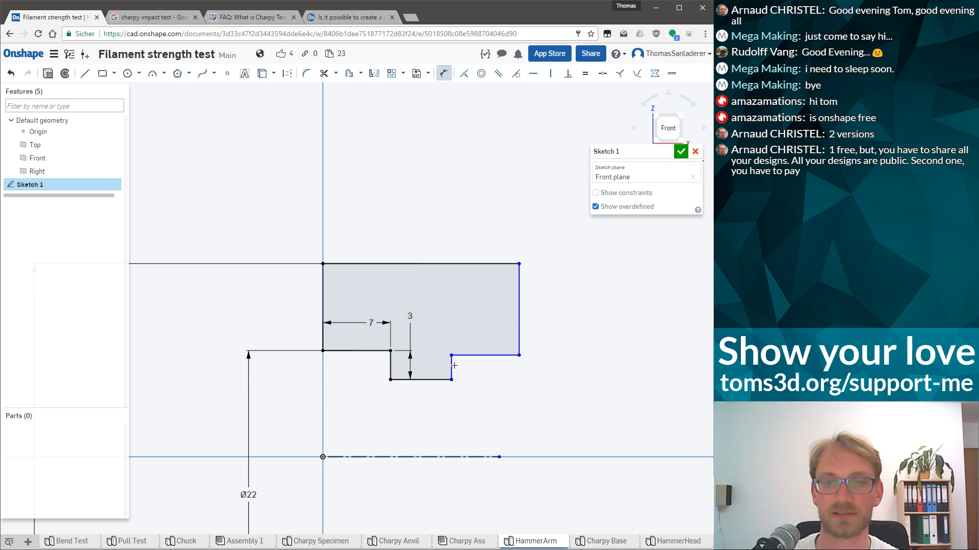
# Dimension the profile's top edge to an overall length of 30 mm
pyautogui.click(439, 265)
pyautogui.click(431, 223)
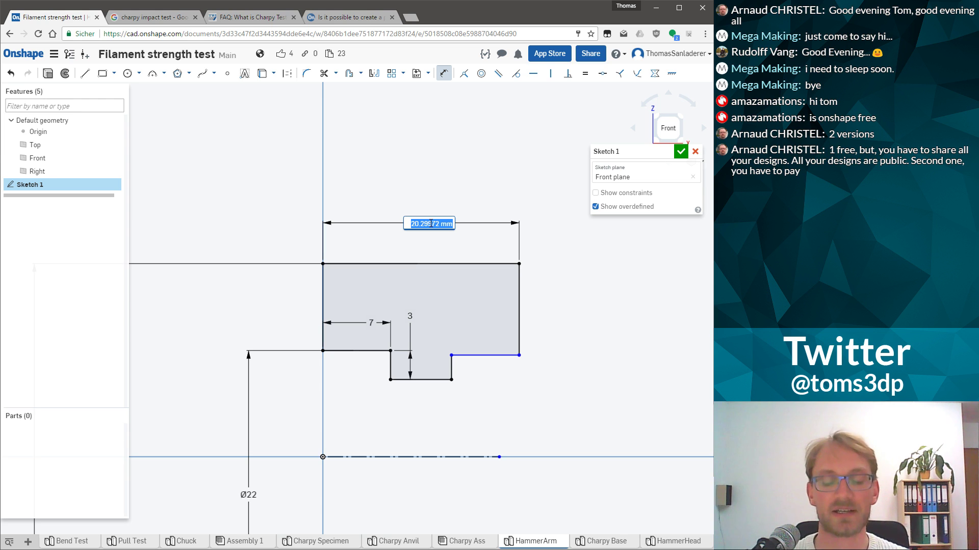
pyautogui.write('30')
pyautogui.press('Return')
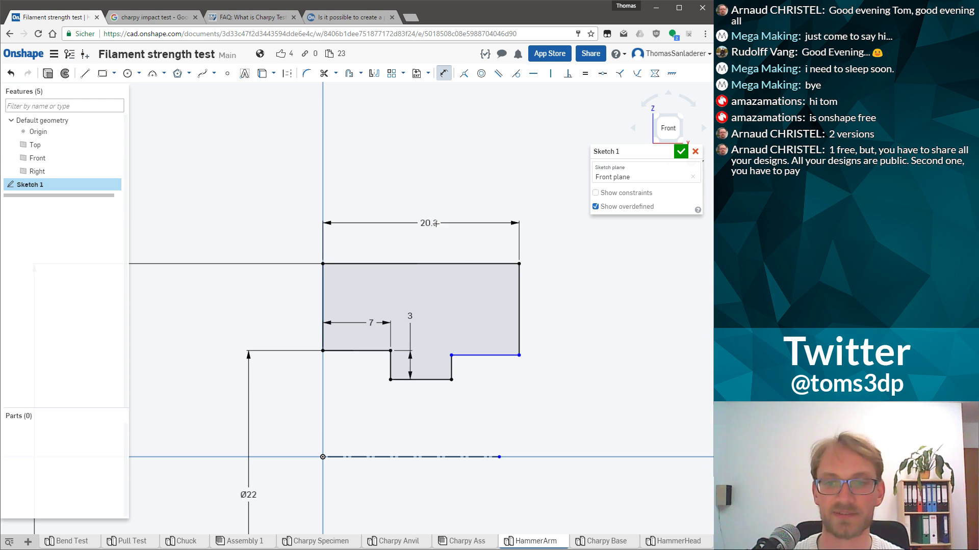
pyautogui.press('Escape')
# Align the right shoulder edge with the left one using a coincident constraint
pyautogui.moveTo(548, 358)
pyautogui.mouseDown()
pyautogui.moveTo(520, 302)
pyautogui.moveTo(579, 347)
pyautogui.mouseUp()
pyautogui.click(567, 348)
pyautogui.click(369, 351)
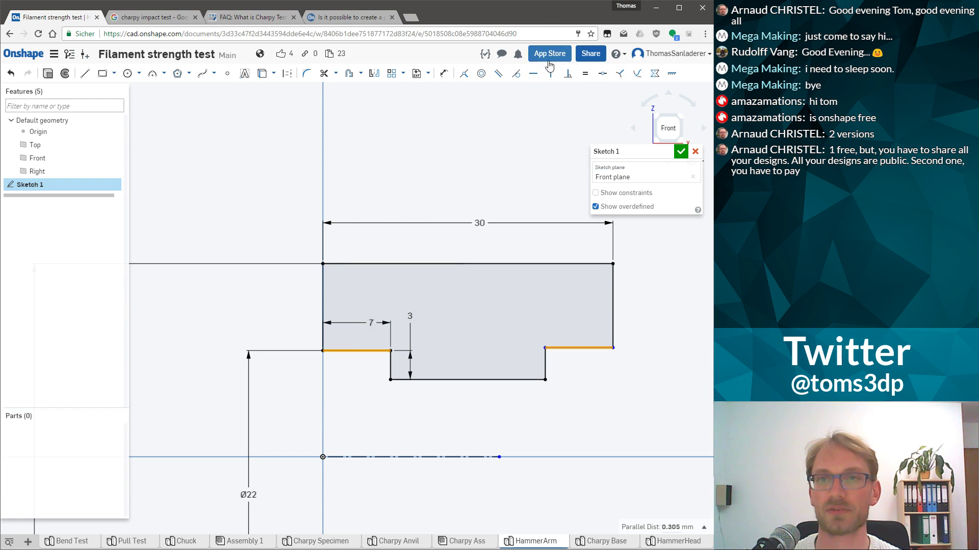
pyautogui.click(464, 75)
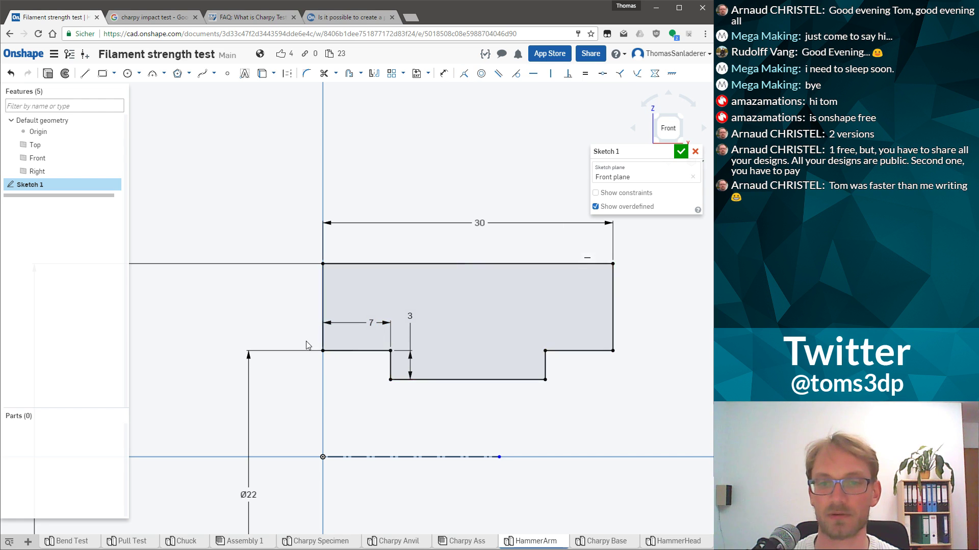
# Extend the free end of the construction line to just past the profile's right side
pyautogui.scroll(-3, 539, 187)
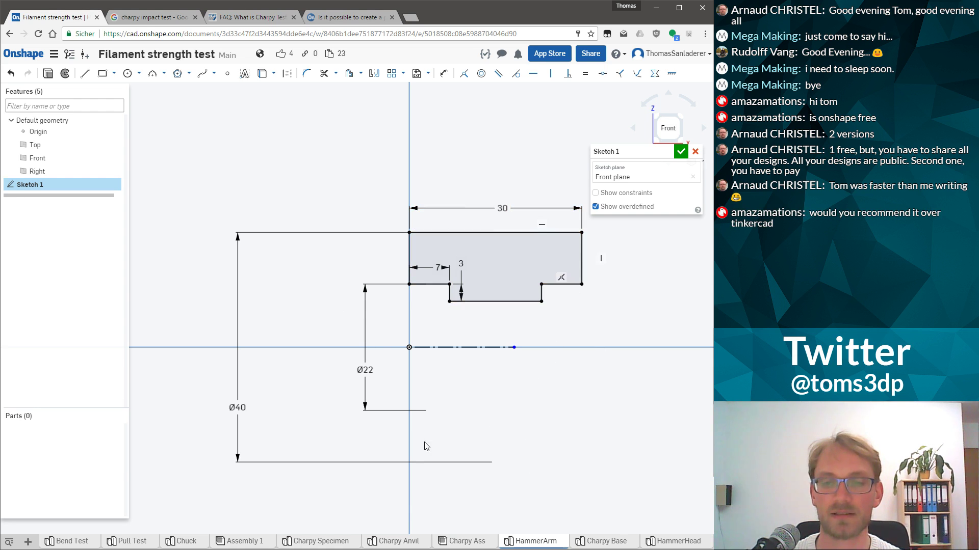
pyautogui.scroll(2, 693, 292)
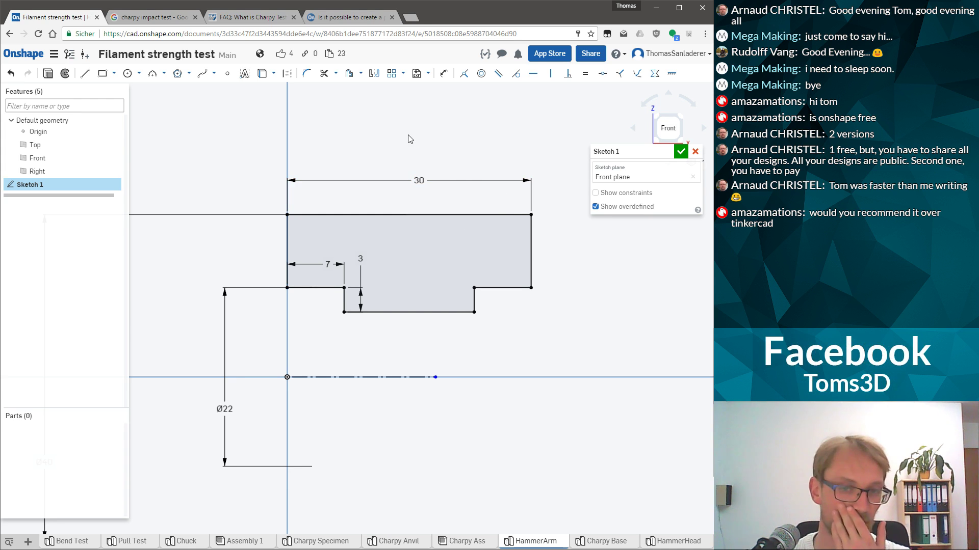
pyautogui.moveTo(435, 377); pyautogui.dragTo(551, 347)
pyautogui.scroll(-3, 603, 294)
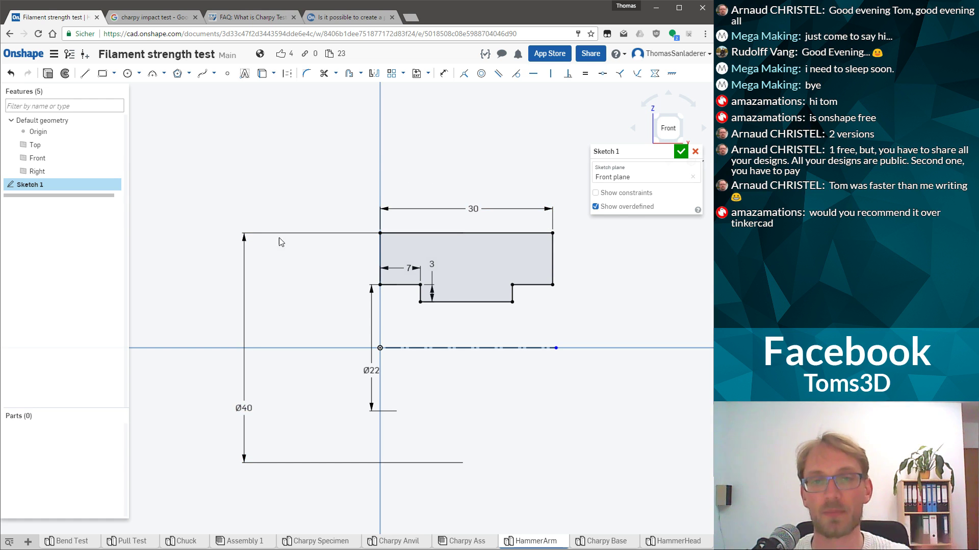
# Revolve the hub profile a full turn around the construction line as a new solid
pyautogui.click(65, 75)
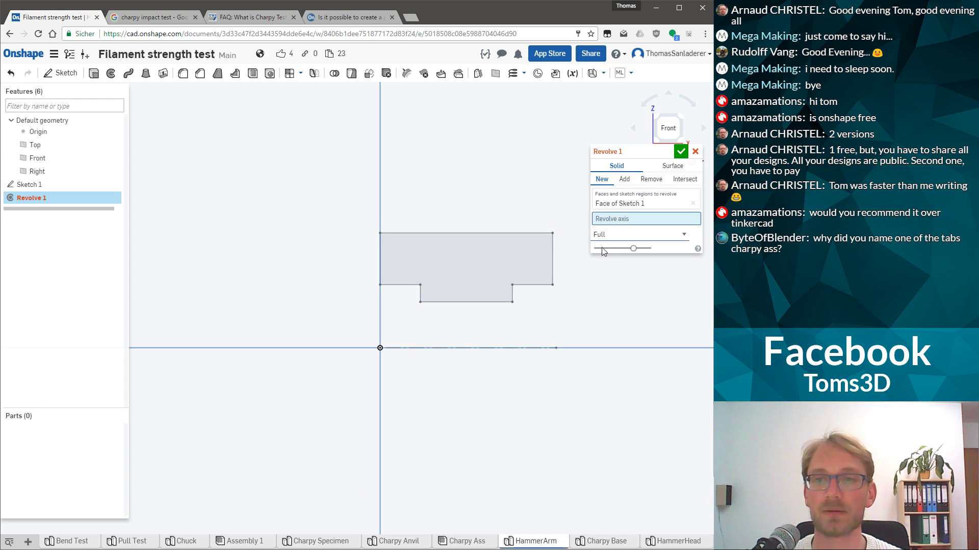
pyautogui.click(488, 347)
pyautogui.moveTo(597, 338); pyautogui.dragTo(547, 341, button='right')
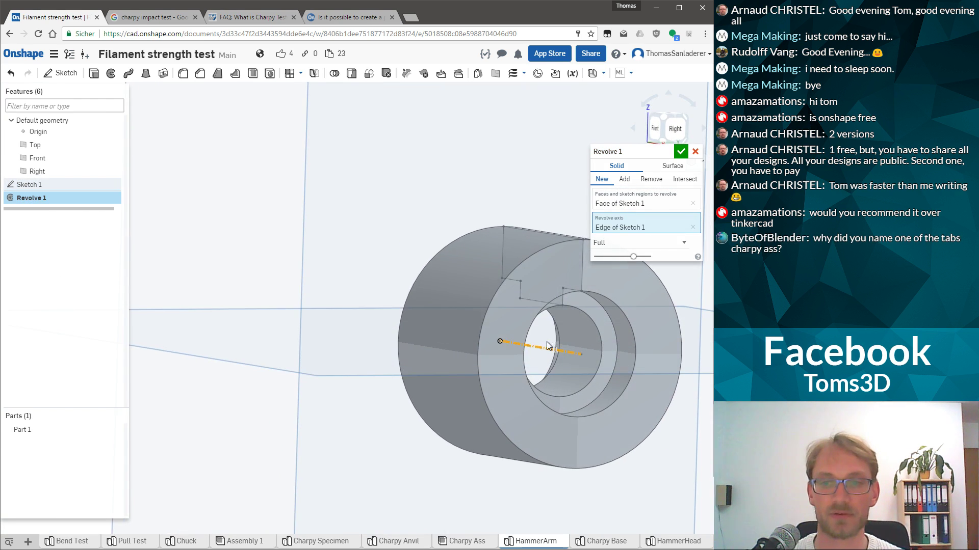
pyautogui.scroll(-3, 445, 288)
pyautogui.scroll(2, 481, 294)
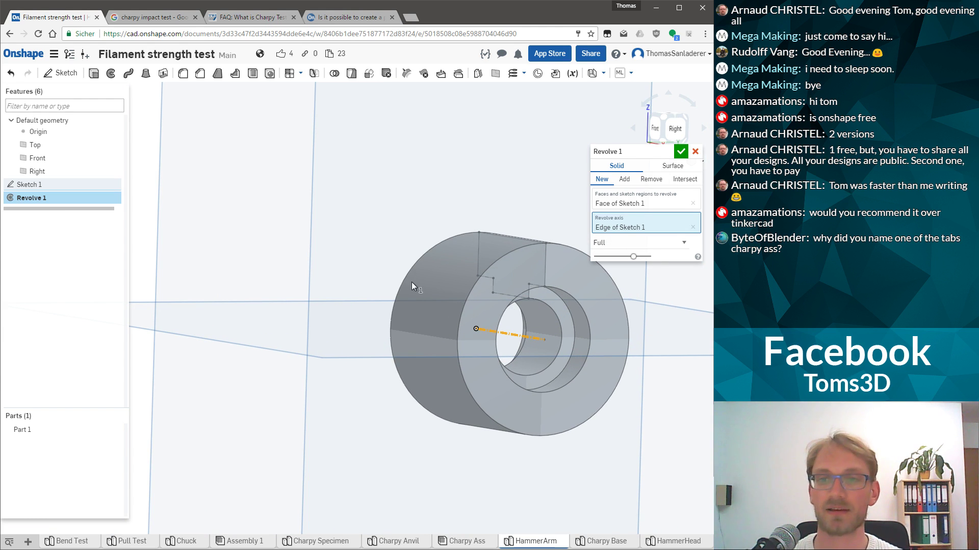
pyautogui.moveTo(438, 257)
pyautogui.mouseDown(button='right')
pyautogui.moveTo(454, 250)
pyautogui.moveTo(438, 264)
pyautogui.mouseUp(button='right')
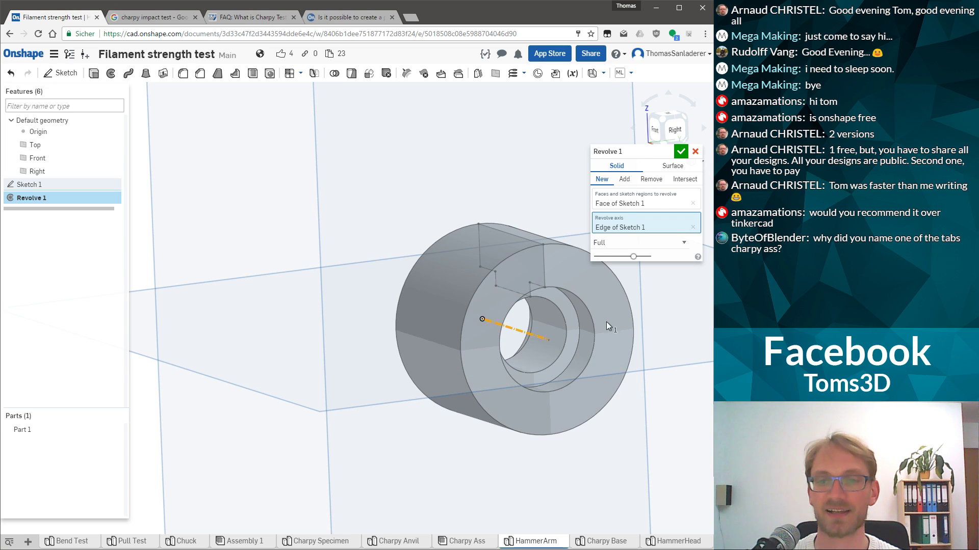
pyautogui.moveTo(567, 323); pyautogui.dragTo(422, 270, button='middle')
pyautogui.moveTo(422, 270); pyautogui.dragTo(414, 266, button='right')
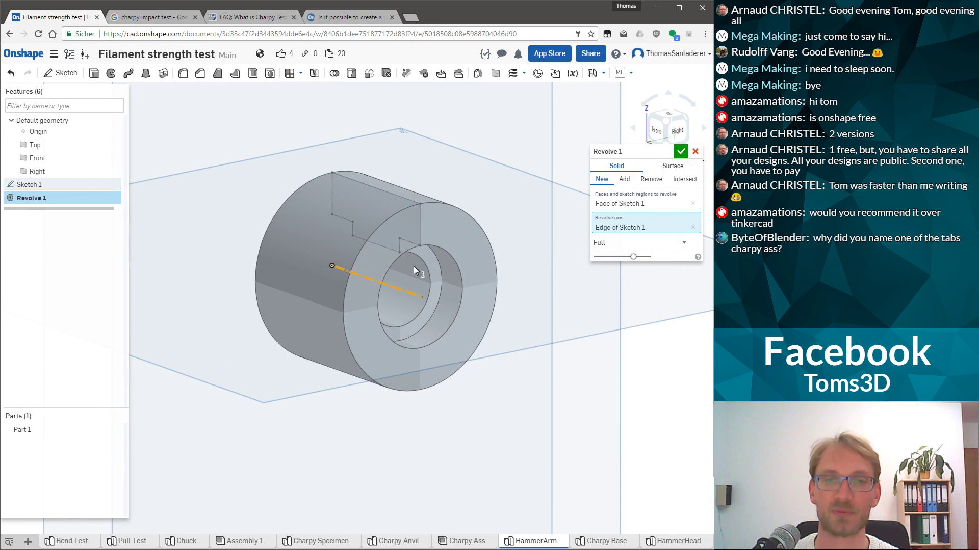
pyautogui.click(681, 152)
pyautogui.moveTo(331, 262); pyautogui.dragTo(365, 234, button='right')
pyautogui.click(364, 233)
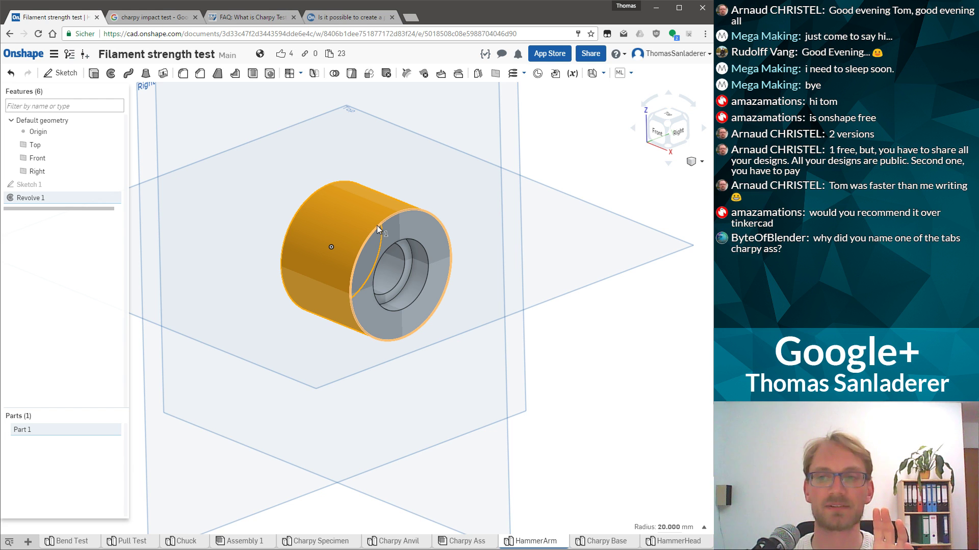
pyautogui.moveTo(351, 224)
pyautogui.mouseDown(button='right')
pyautogui.moveTo(319, 221)
pyautogui.moveTo(336, 219)
pyautogui.mouseUp(button='right')
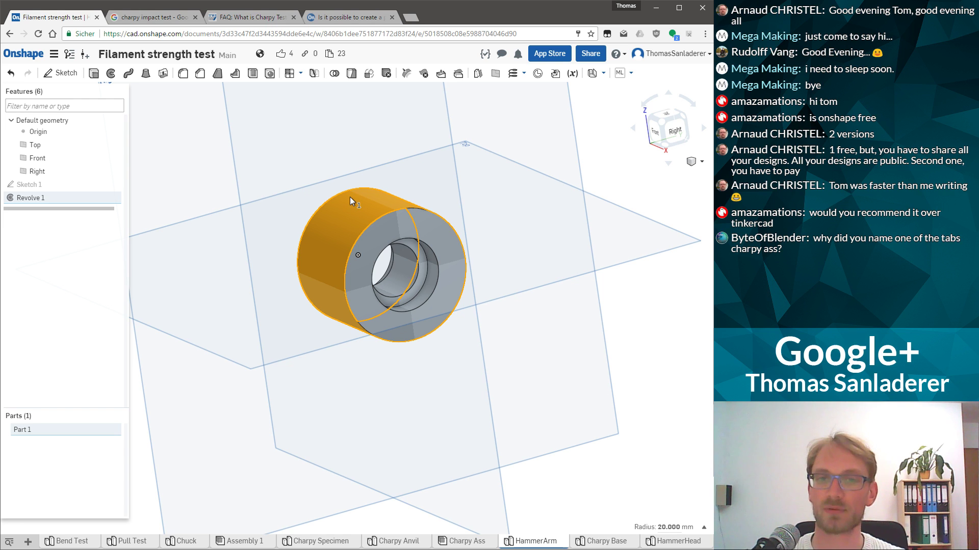
pyautogui.click(646, 308)
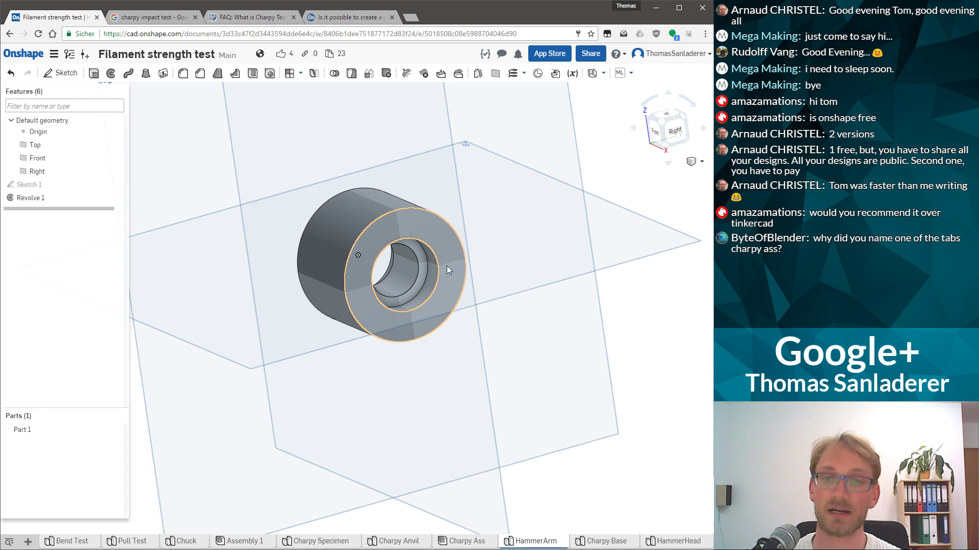
# Chamfer the edges of the hub's narrow inner bore with an equal distance of 1 mm
pyautogui.moveTo(454, 261); pyautogui.dragTo(384, 255, button='right')
pyautogui.scroll(5, 384, 255)
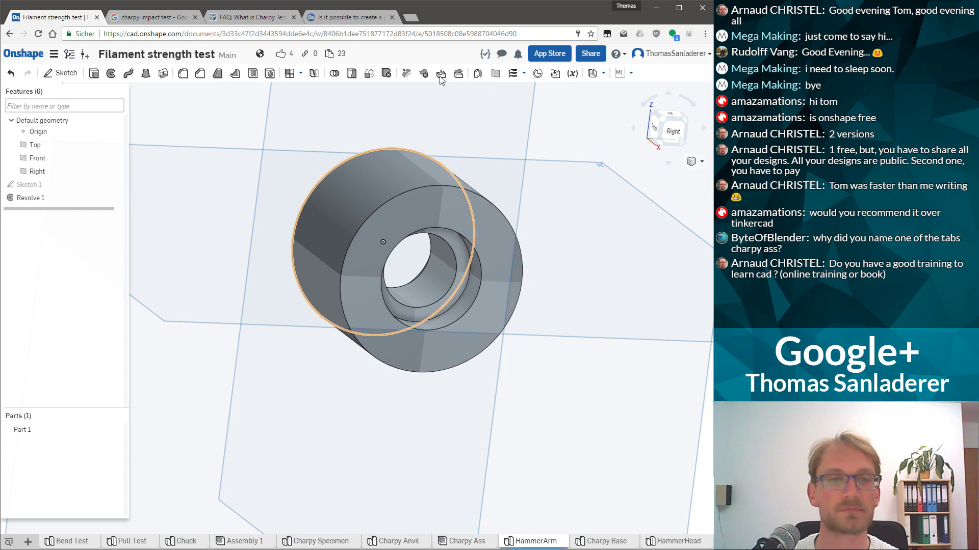
pyautogui.click(200, 76)
pyautogui.click(431, 286)
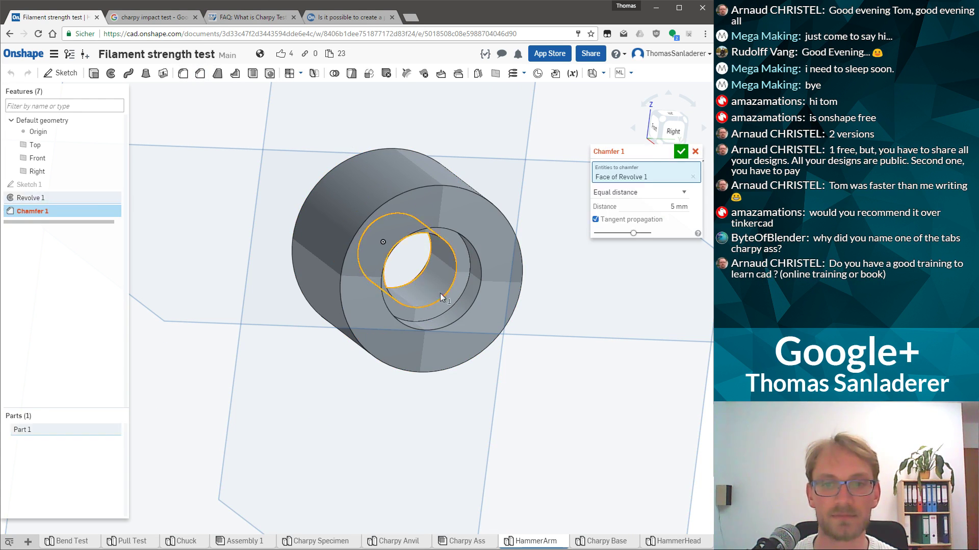
pyautogui.write('1')
pyautogui.press('Return')
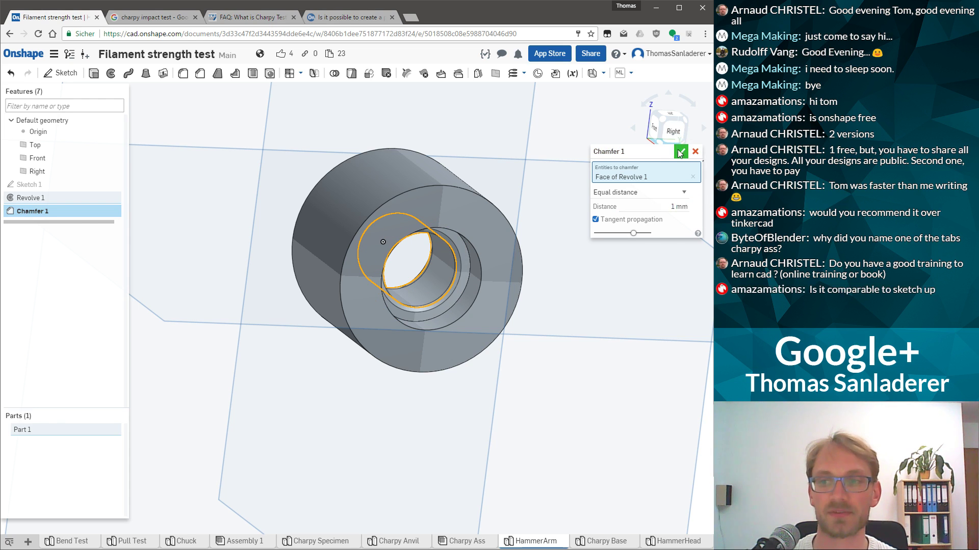
pyautogui.click(680, 151)
pyautogui.scroll(-3, 377, 259)
pyautogui.scroll(5, 382, 239)
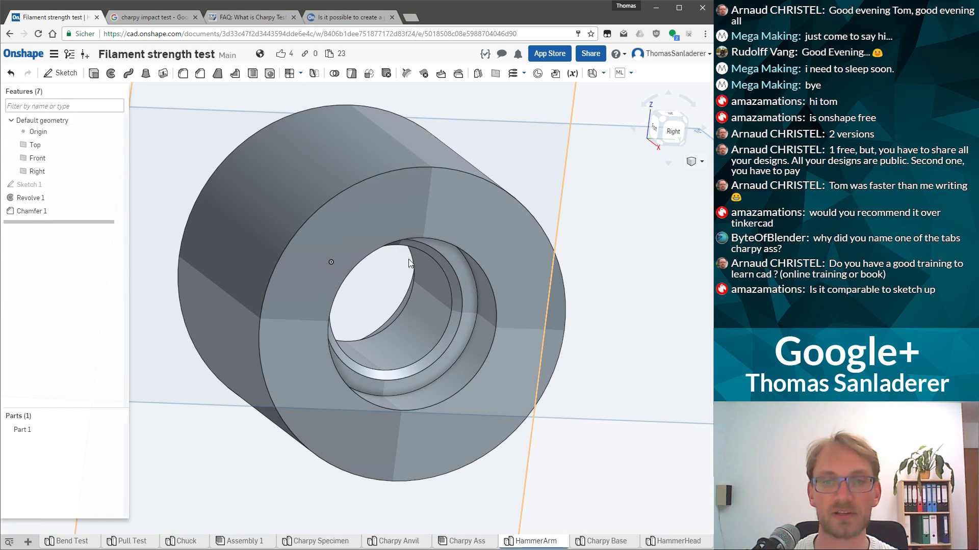
pyautogui.moveTo(411, 222); pyautogui.dragTo(329, 237, button='right')
pyautogui.scroll(-5, 401, 245)
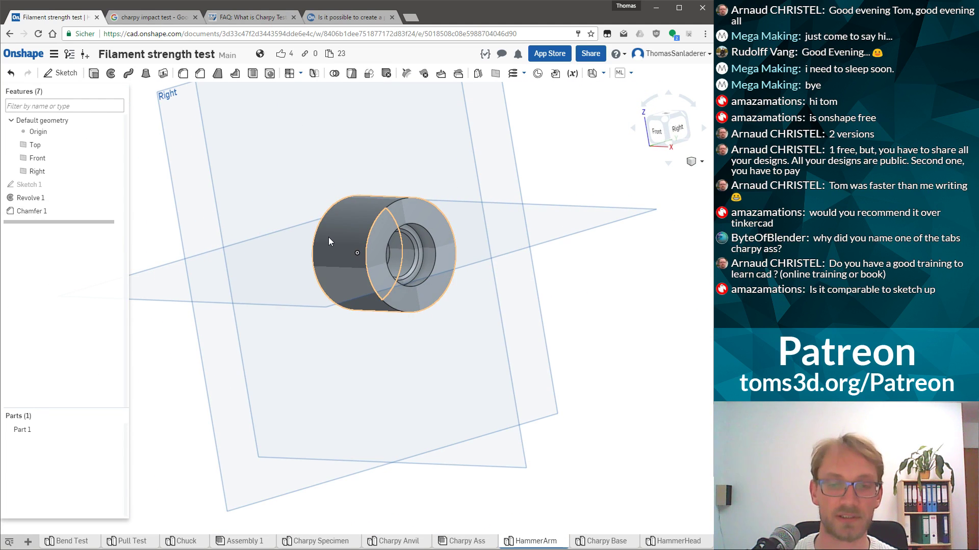
# Switch to the Charpy Ass assembly and start inserting a part from the current document
pyautogui.click(478, 543)
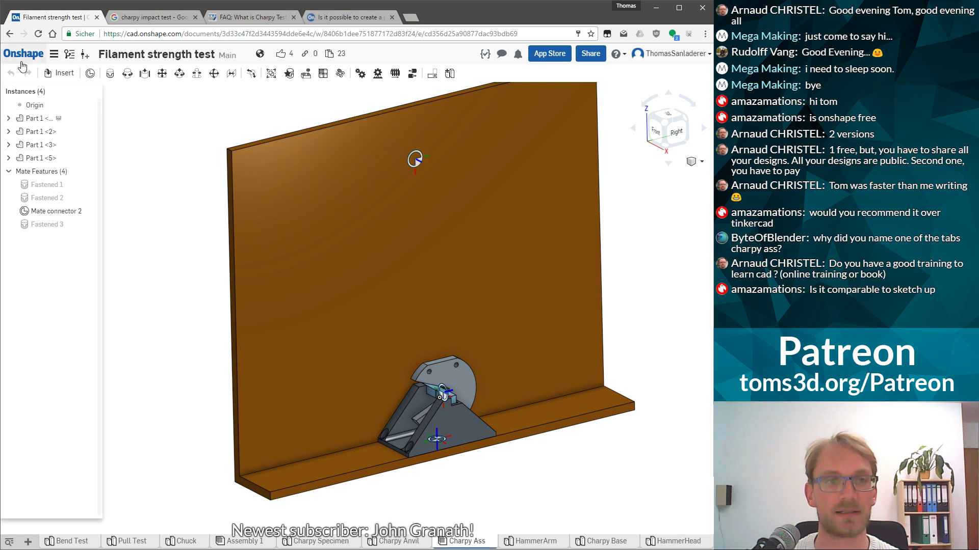
pyautogui.click(59, 73)
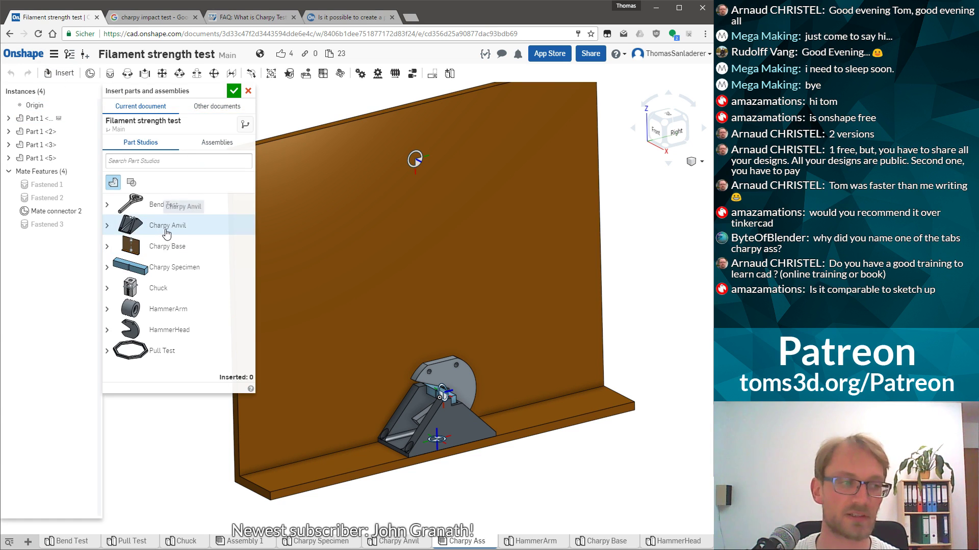
pyautogui.click(192, 309)
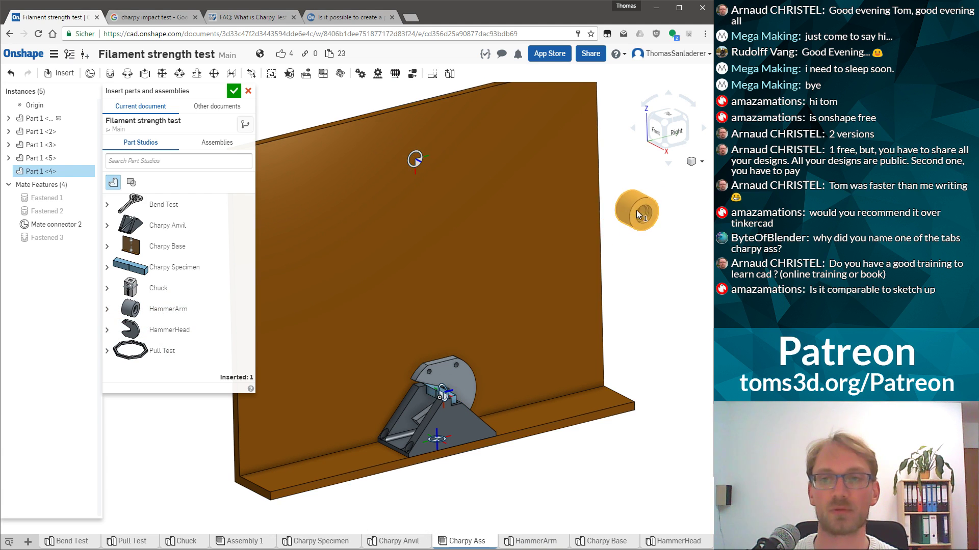
pyautogui.click(636, 210)
pyautogui.click(622, 208)
pyautogui.hotkey('ctrl', 'z')
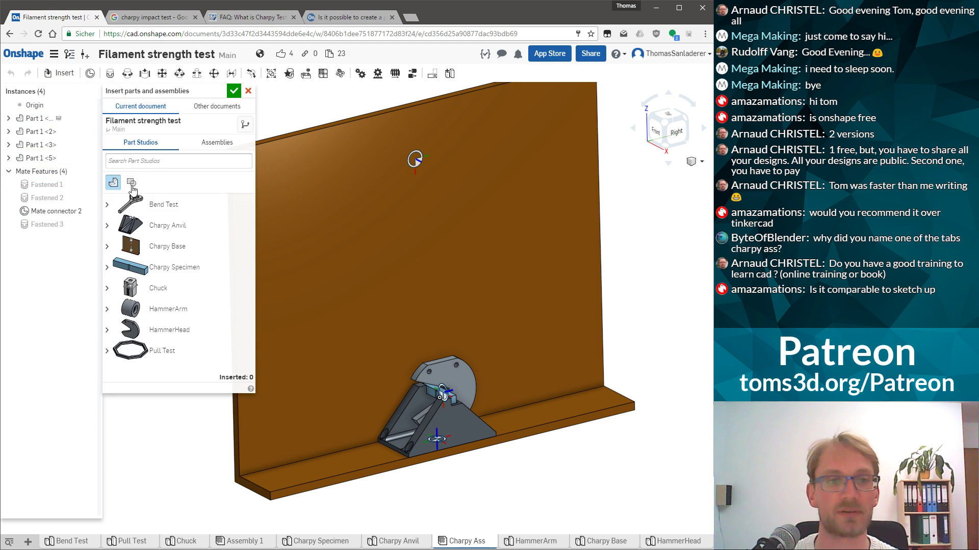
# Insert one HammerArm part into the assembly, placing it freely beside the wooden back board
pyautogui.click(168, 309)
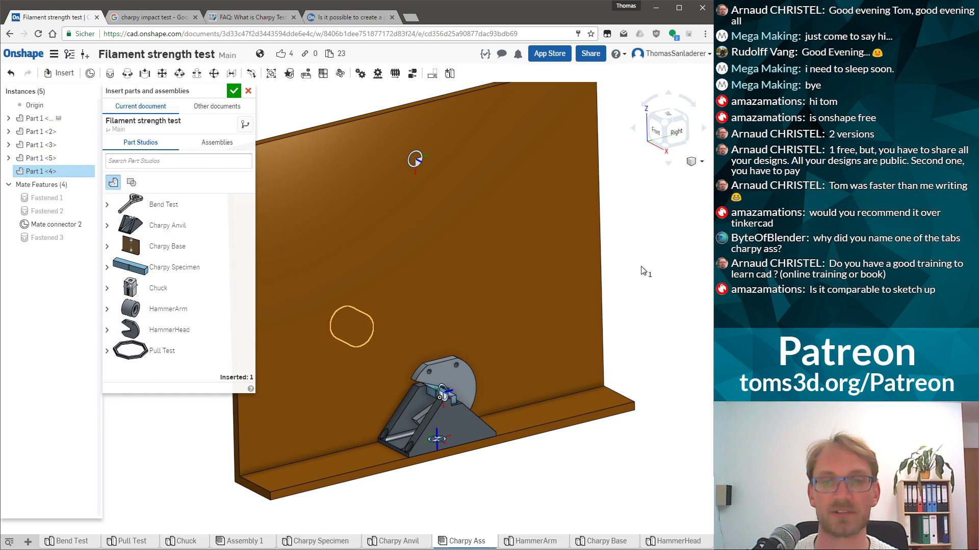
pyautogui.click(659, 252)
pyautogui.click(233, 91)
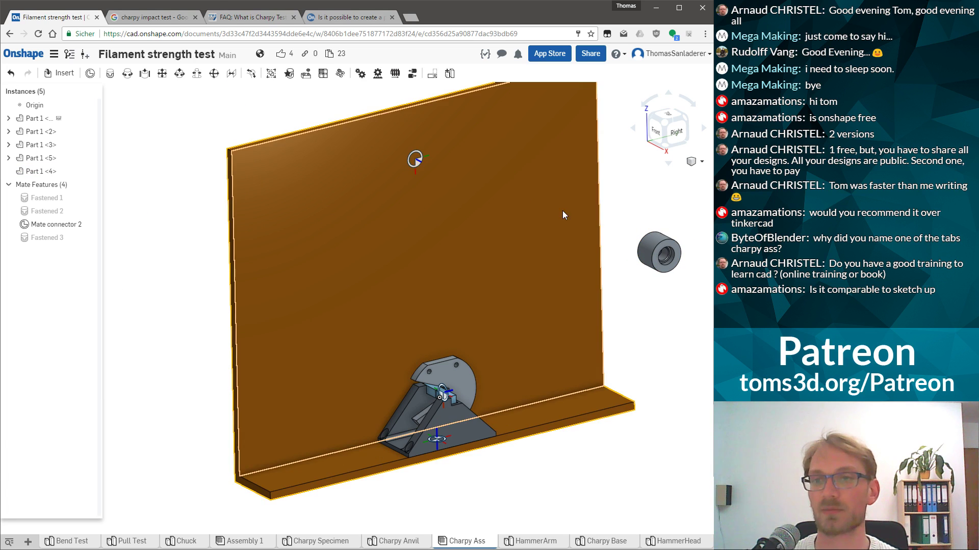
pyautogui.moveTo(649, 251); pyautogui.dragTo(442, 155, button='right')
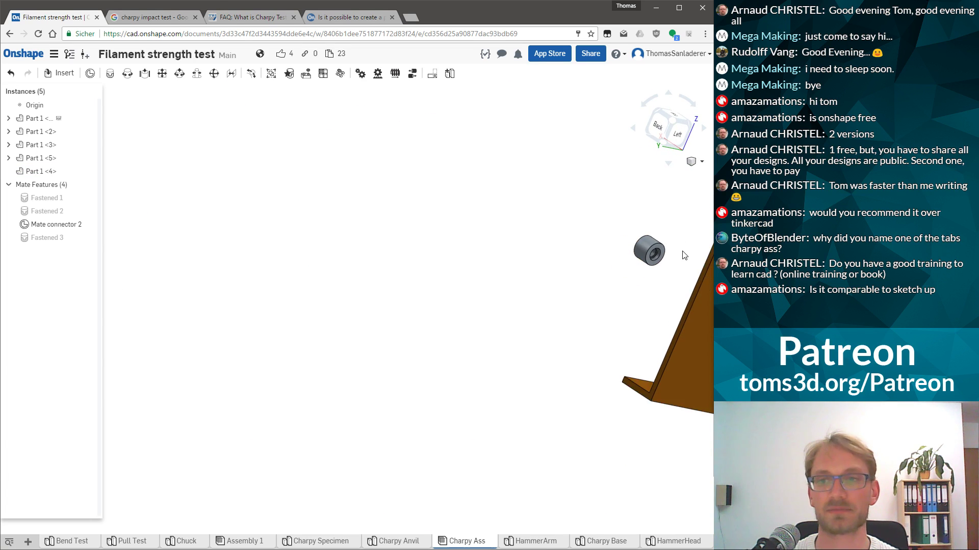
pyautogui.scroll(5, 663, 261)
pyautogui.click(571, 291)
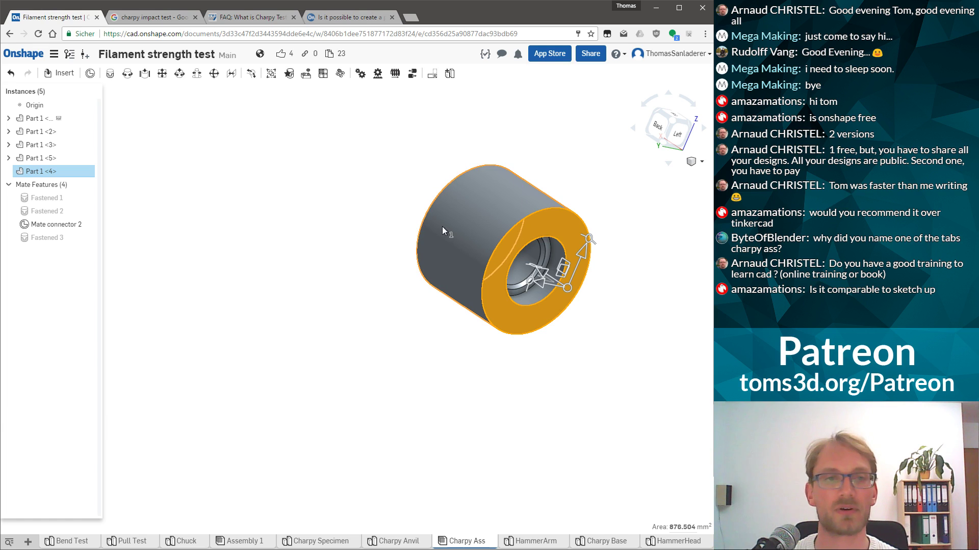
pyautogui.click(278, 297)
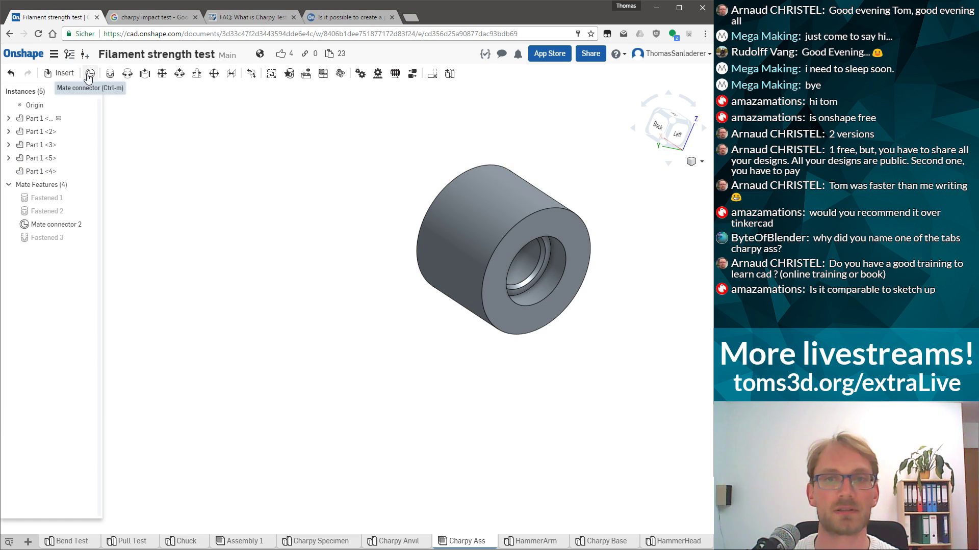
pyautogui.scroll(-8, 187, 207)
pyautogui.moveTo(217, 214); pyautogui.dragTo(281, 243, button='right')
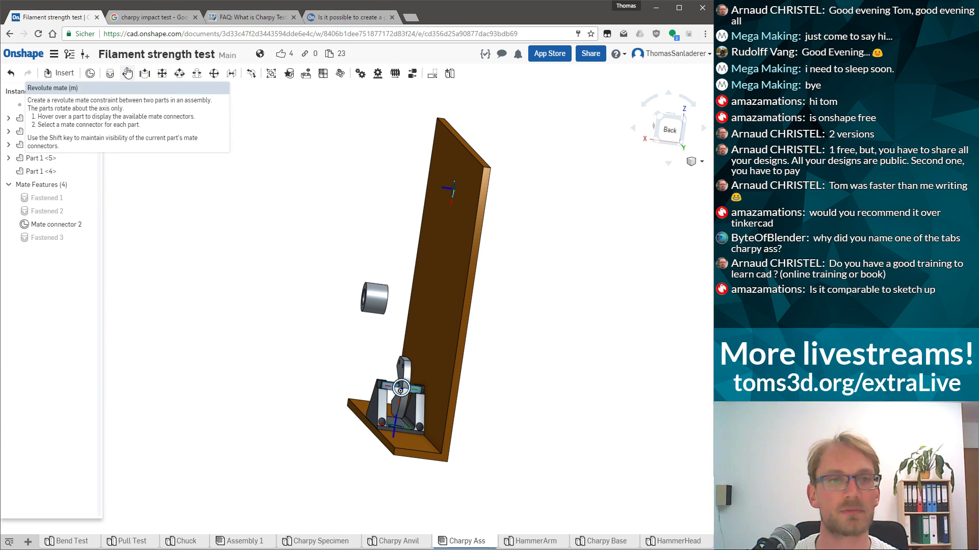
# Add a mate connector to the hub, centred on the shoulder face inside its bore recess
pyautogui.scroll(5, 305, 245)
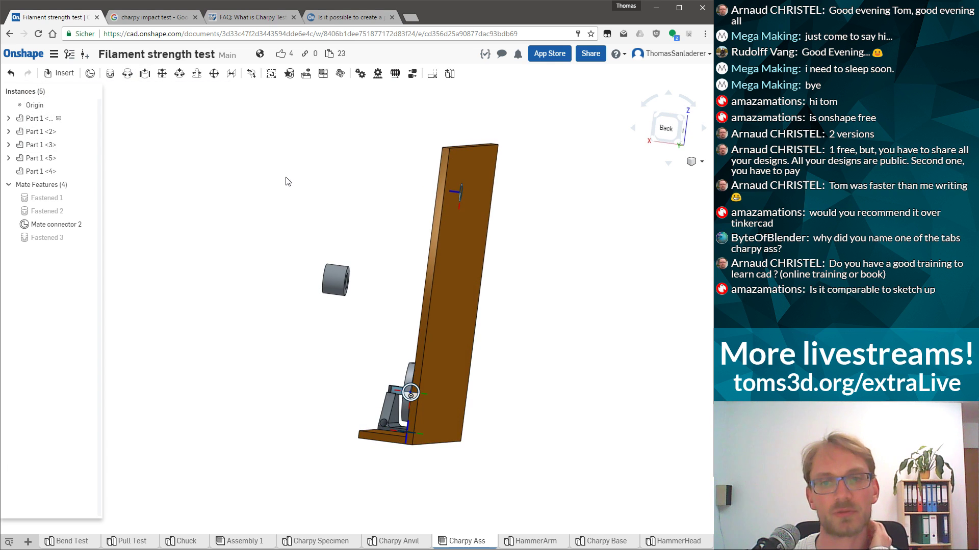
pyautogui.moveTo(315, 316); pyautogui.dragTo(302, 323, button='right')
pyautogui.scroll(-3, 324, 279)
pyautogui.scroll(5, 162, 315)
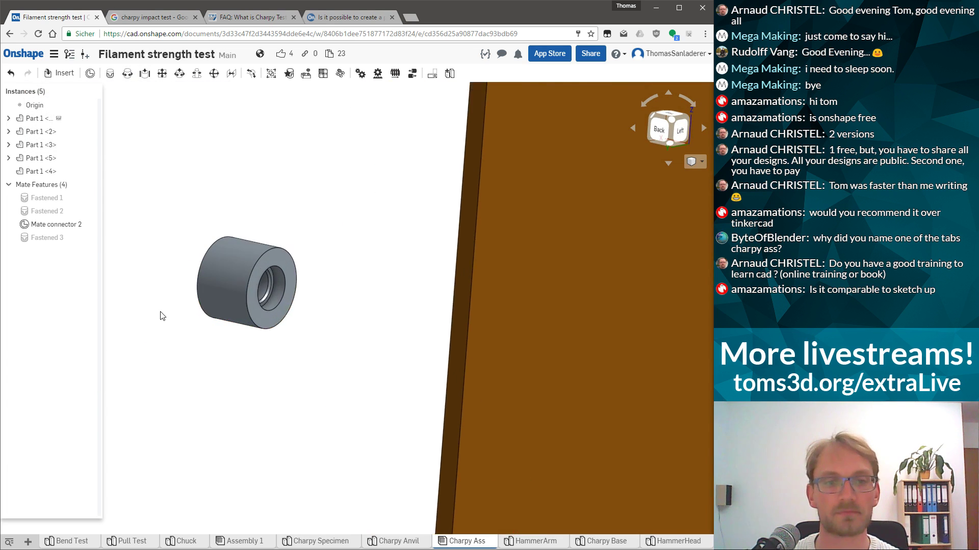
pyautogui.click(375, 77)
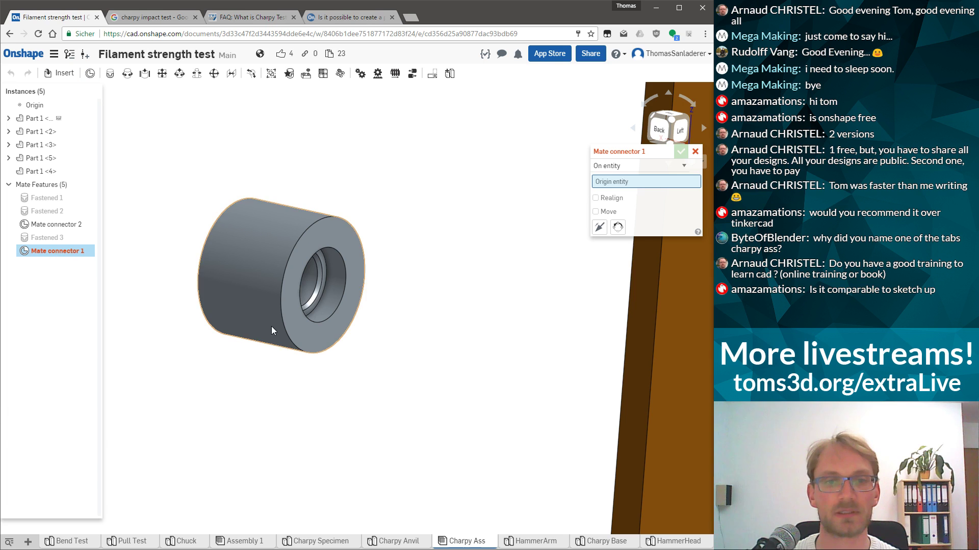
pyautogui.click(329, 297)
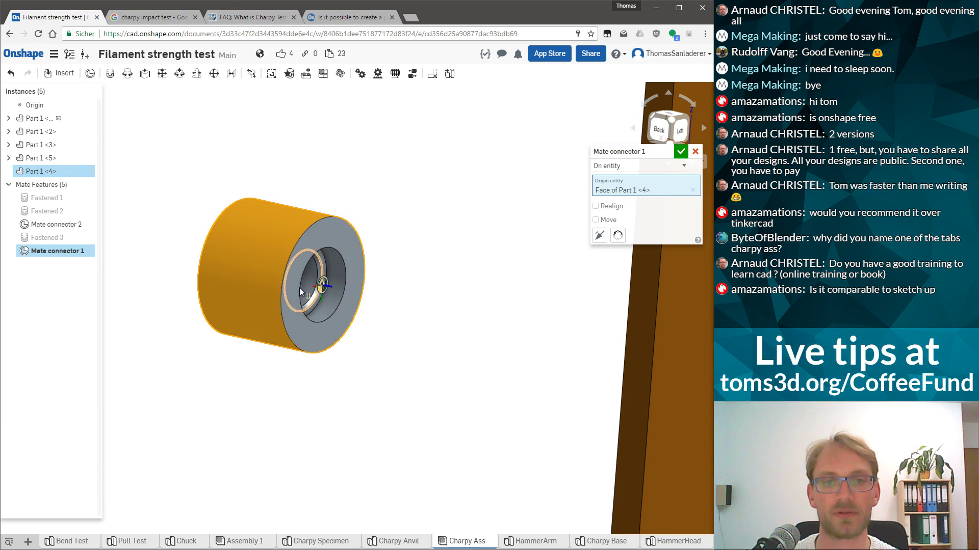
pyautogui.scroll(5, 334, 301)
pyautogui.scroll(-5, 381, 283)
pyautogui.press('Return')
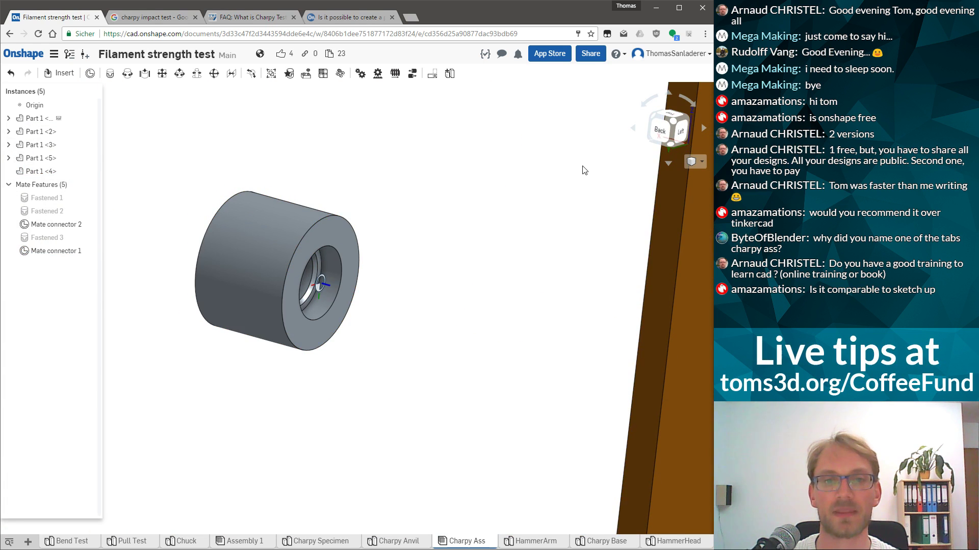
pyautogui.scroll(-4, 435, 259)
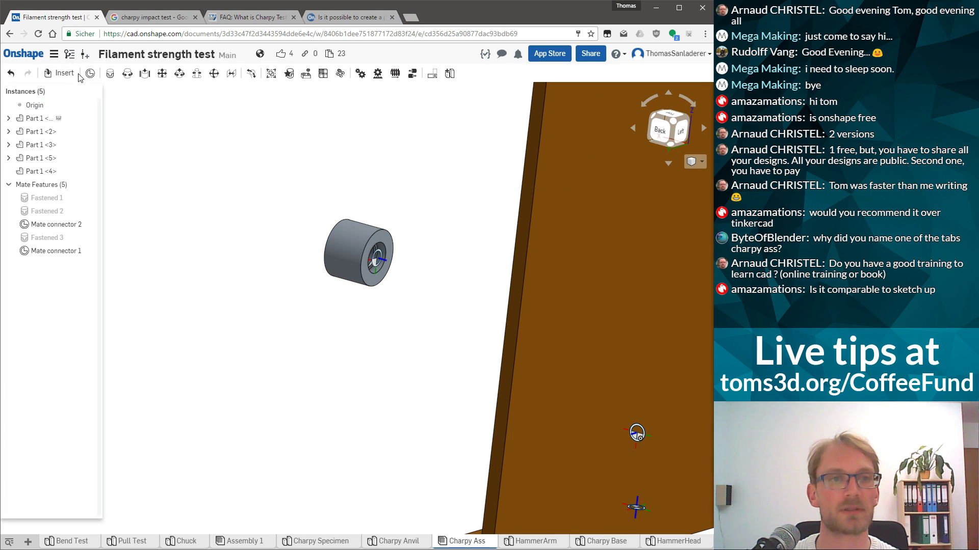
pyautogui.click(127, 74)
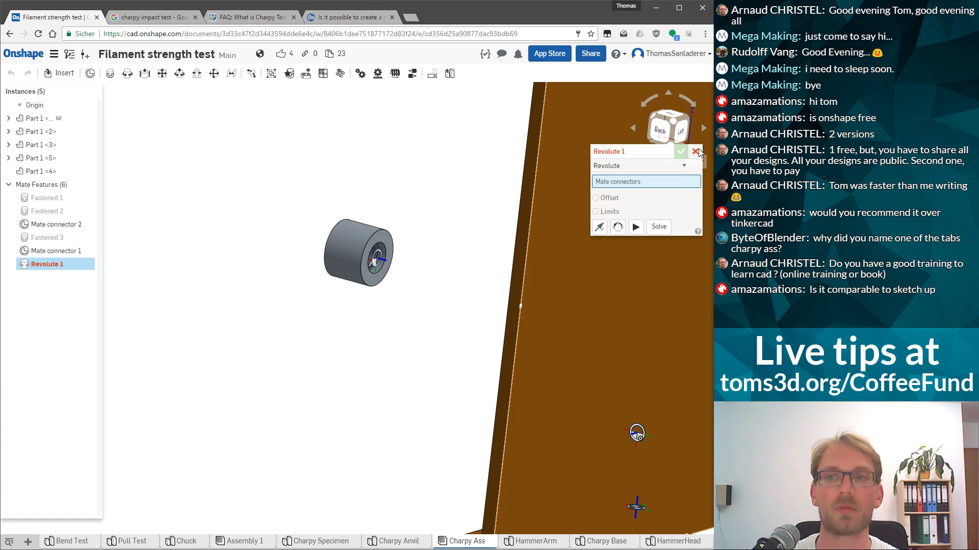
pyautogui.press('Escape')
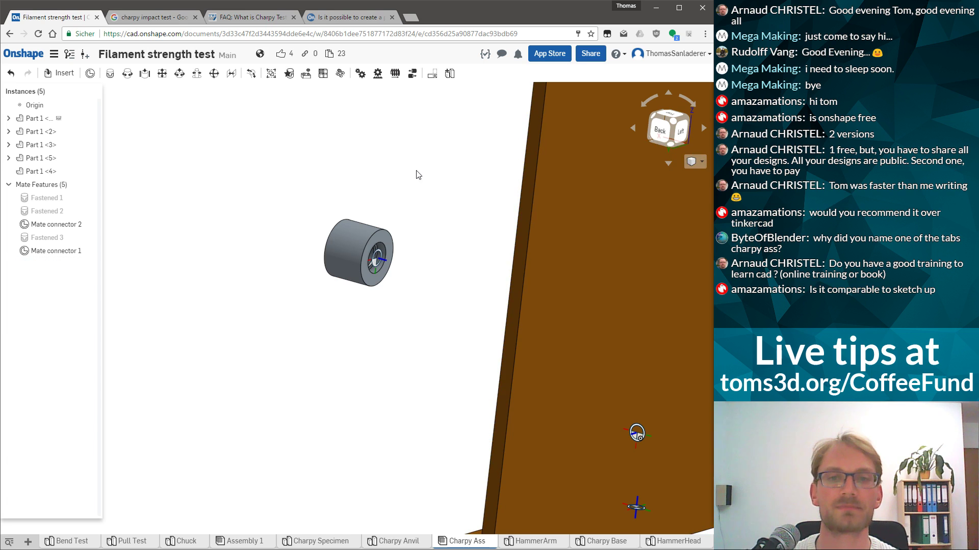
# Create a slider mate between the hub's mate connector and Mate connector 2 near the top of the back board
pyautogui.click(145, 75)
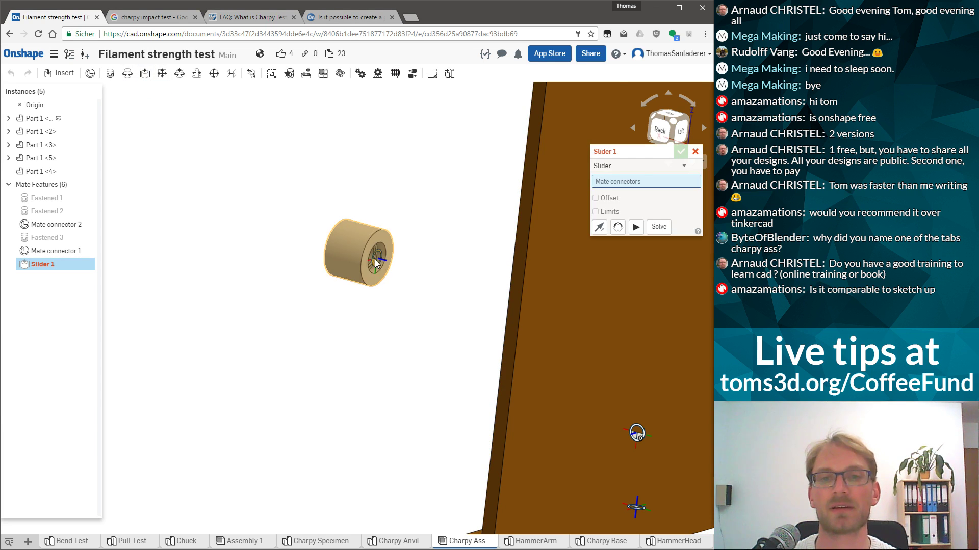
pyautogui.click(374, 259)
pyautogui.scroll(-3, 329, 181)
pyautogui.moveTo(329, 181); pyautogui.dragTo(494, 113, button='right')
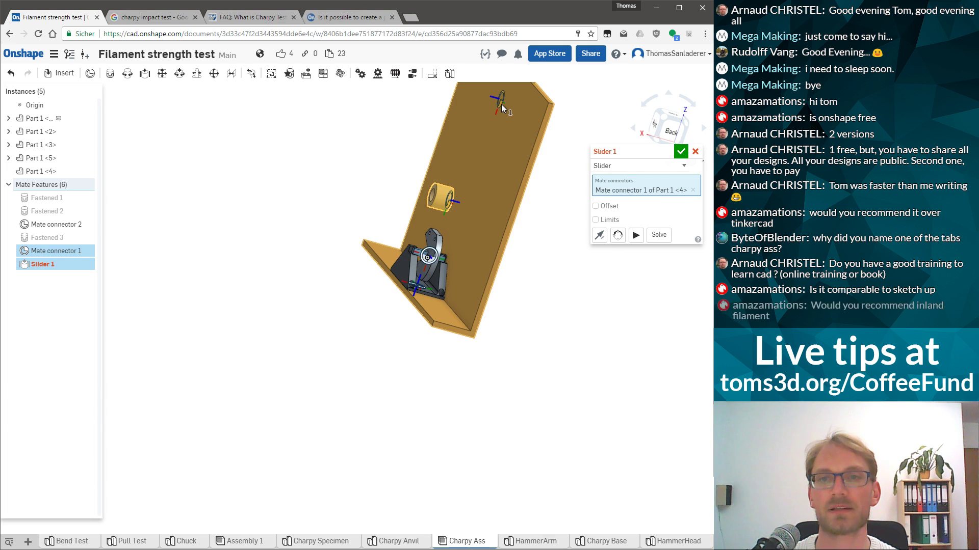
pyautogui.click(501, 104)
pyautogui.scroll(5, 499, 84)
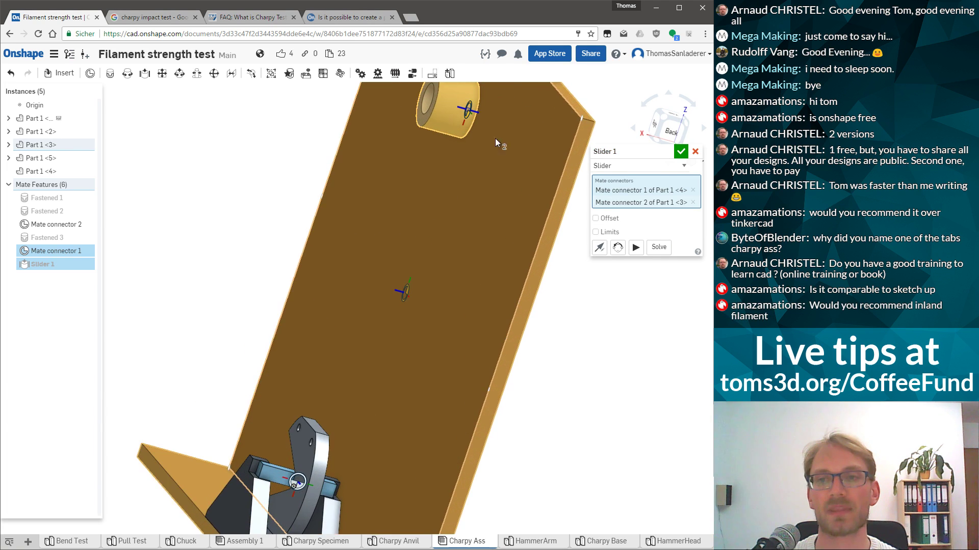
# Enable the offset option of the slider mate and enter an X offset of 0 mm
pyautogui.click(607, 219)
pyautogui.click(654, 231)
pyautogui.moveTo(531, 249); pyautogui.dragTo(612, 257, button='right')
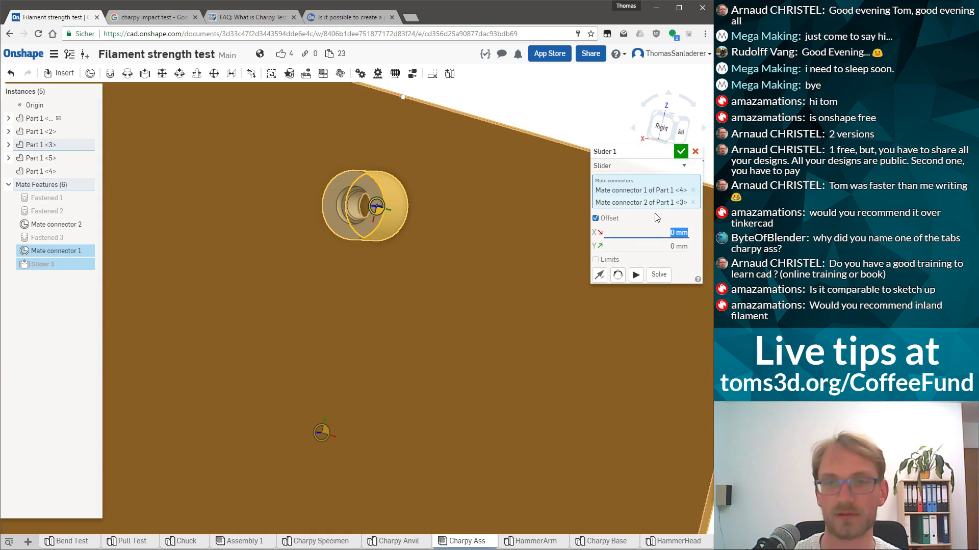
pyautogui.write('0')
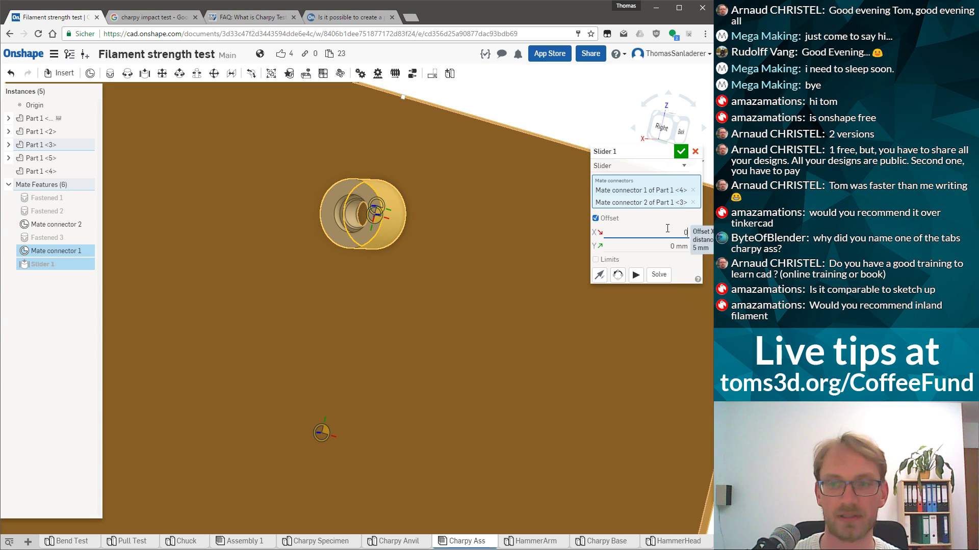
pyautogui.press('Return')
# Enable limits on the slider mate, set both the Z minimum and Z maximum to -2 mm, and accept the mate
pyautogui.click(601, 263)
pyautogui.moveTo(484, 264); pyautogui.dragTo(411, 255, button='right')
pyautogui.click(665, 275)
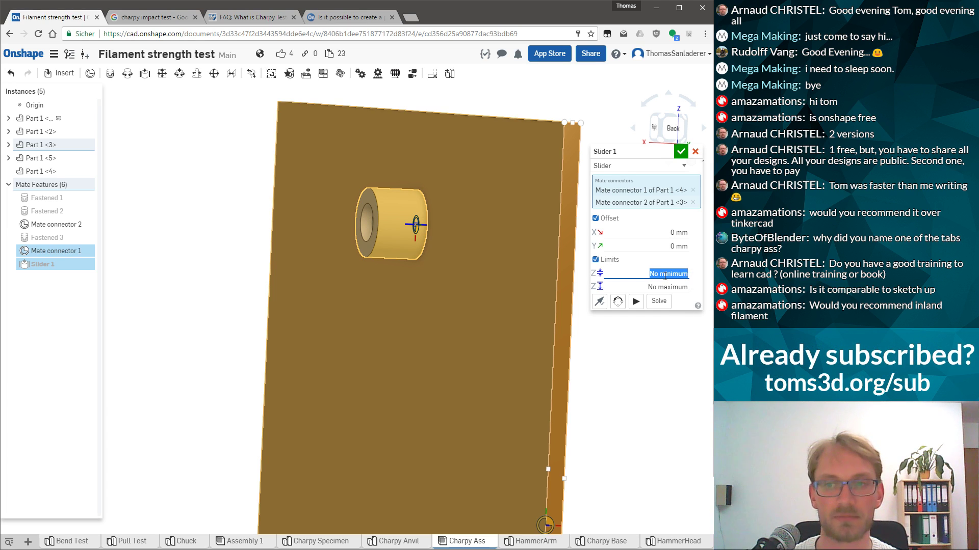
pyautogui.write('5')
pyautogui.press('Tab')
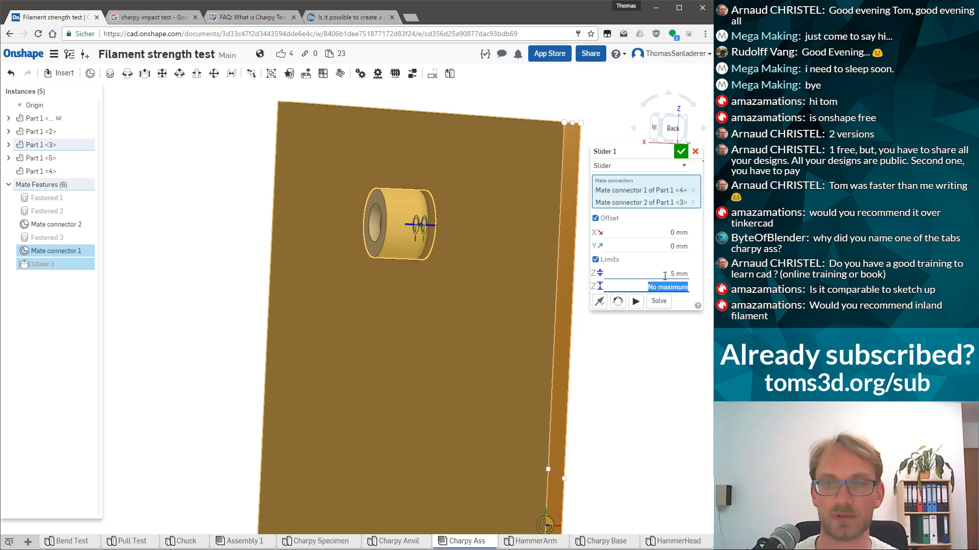
pyautogui.click(666, 276)
pyautogui.write('-2')
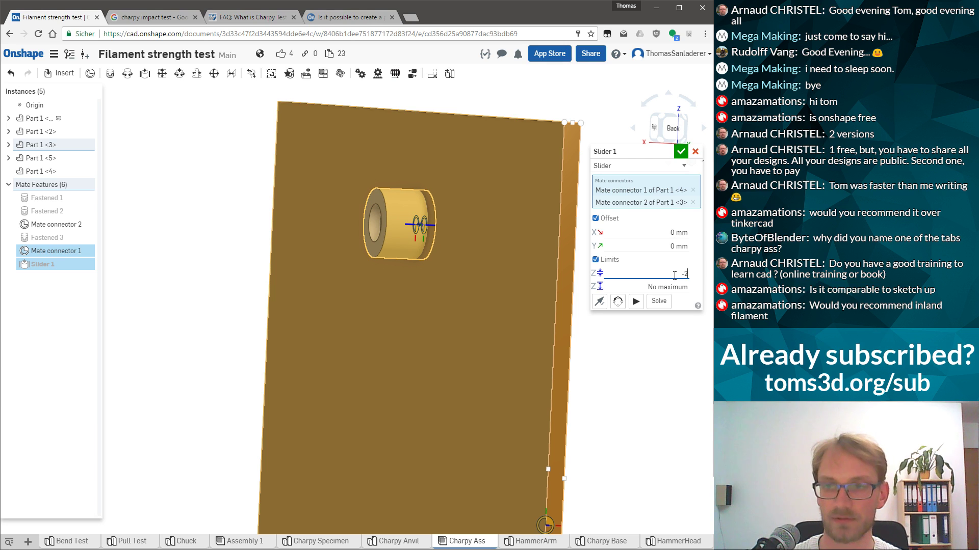
pyautogui.press('Tab')
pyautogui.write('-2')
pyautogui.press('Tab')
pyautogui.moveTo(340, 247); pyautogui.dragTo(380, 252, button='right')
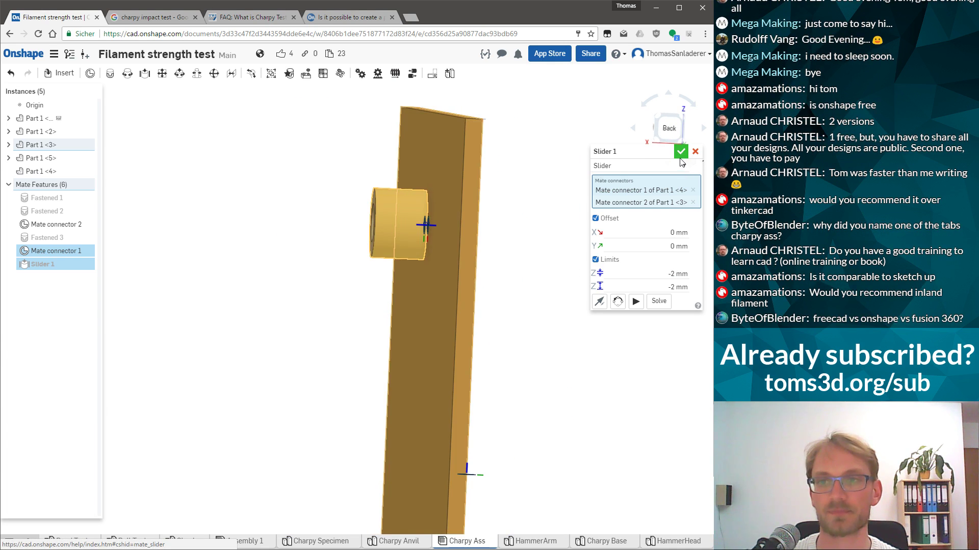
pyautogui.click(681, 155)
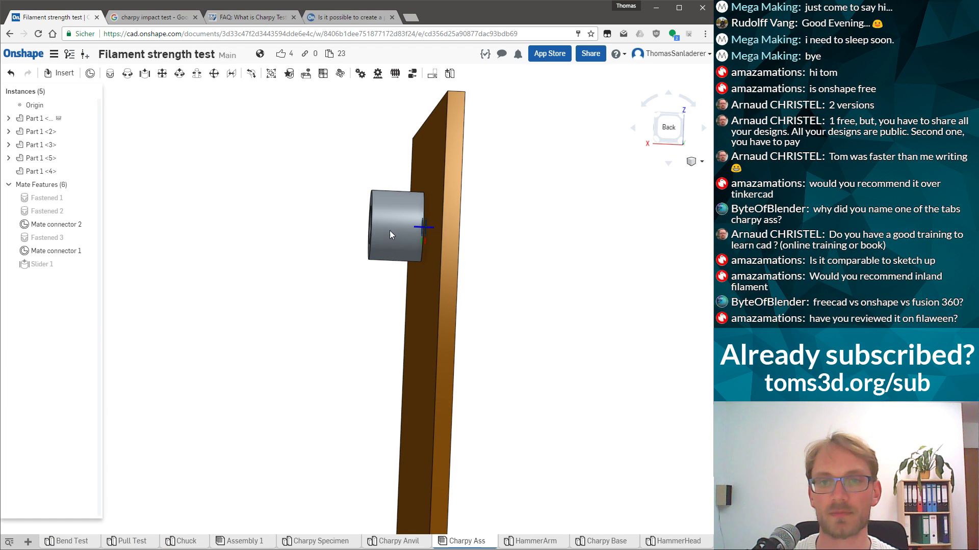
# Open the hub part for editing in the context of the Charpy assembly
pyautogui.moveTo(351, 224); pyautogui.dragTo(524, 302, button='right')
pyautogui.scroll(-3, 524, 302)
pyautogui.scroll(2, 478, 438)
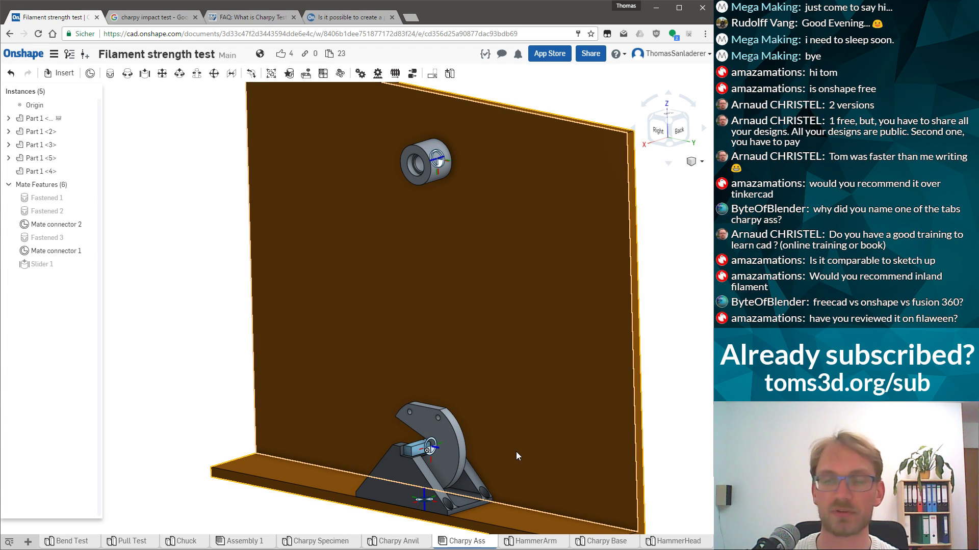
pyautogui.moveTo(516, 452); pyautogui.dragTo(492, 262, button='right')
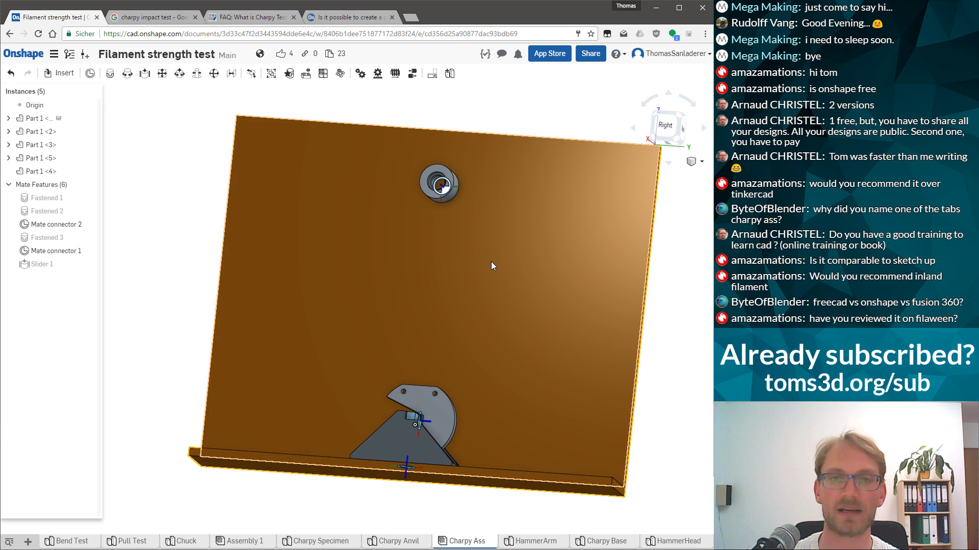
pyautogui.moveTo(429, 206)
pyautogui.mouseDown(button='right')
pyautogui.moveTo(424, 191)
pyautogui.moveTo(403, 185)
pyautogui.moveTo(505, 99)
pyautogui.mouseUp(button='right')
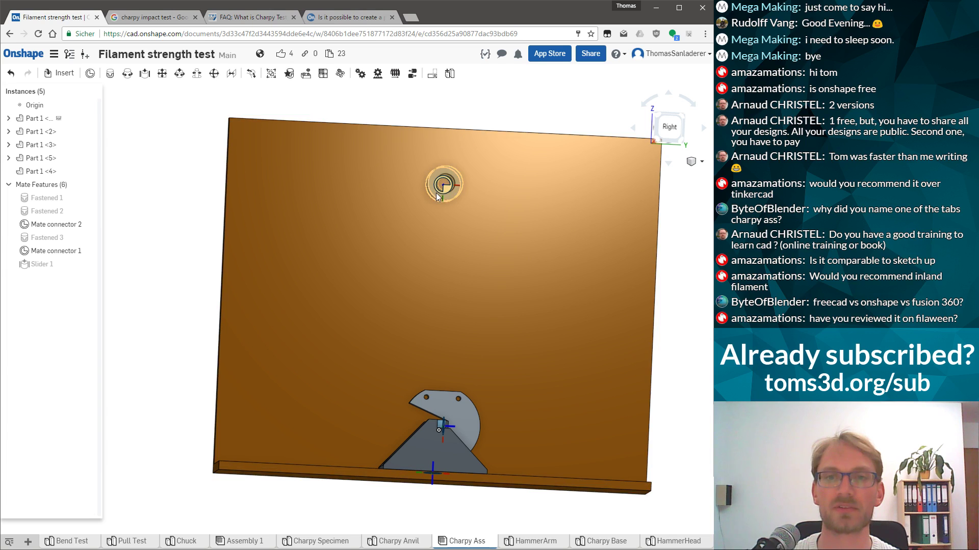
pyautogui.click(663, 136)
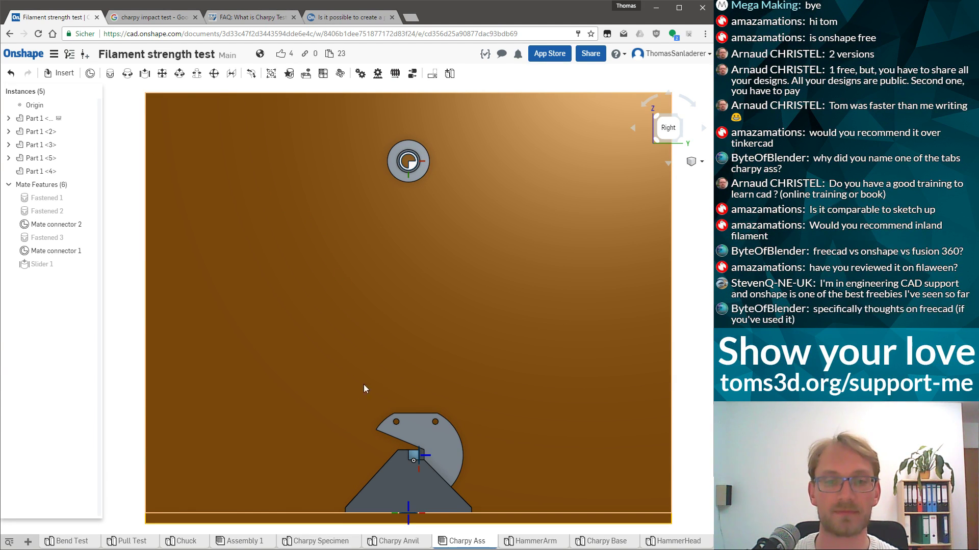
pyautogui.rightClick(395, 170)
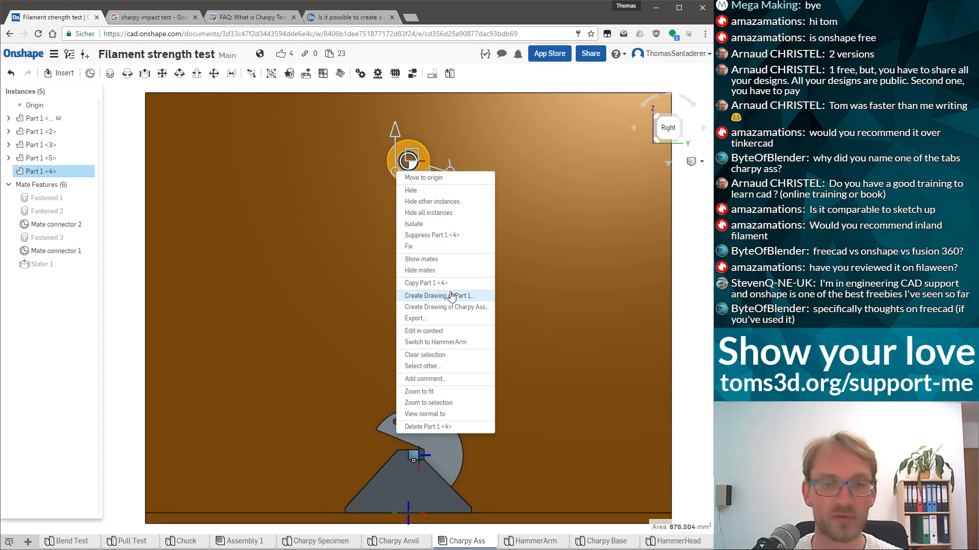
pyautogui.click(455, 340)
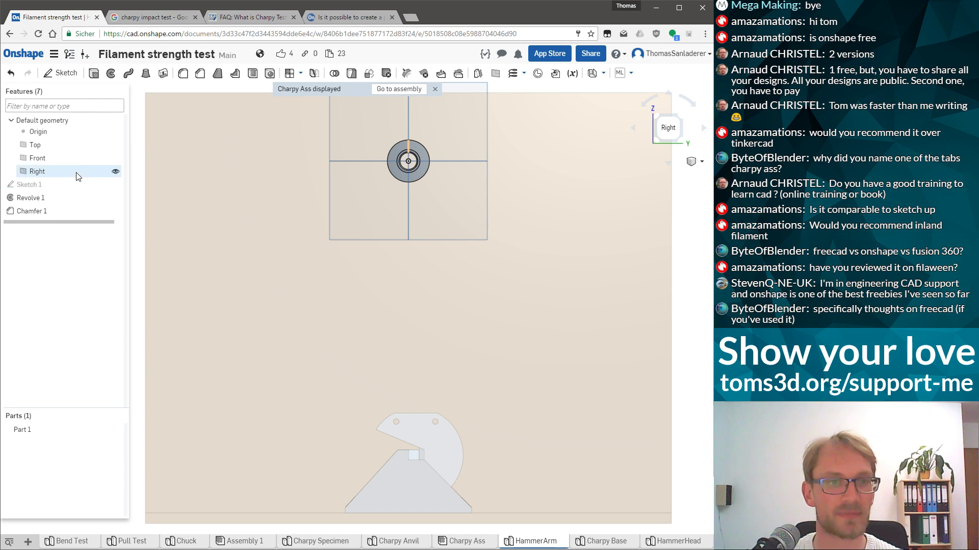
# Start a sketch on the Right plane and place a sketch point inside each of the hammer head's two mounting holes
pyautogui.click(50, 172)
pyautogui.scroll(-3, 457, 254)
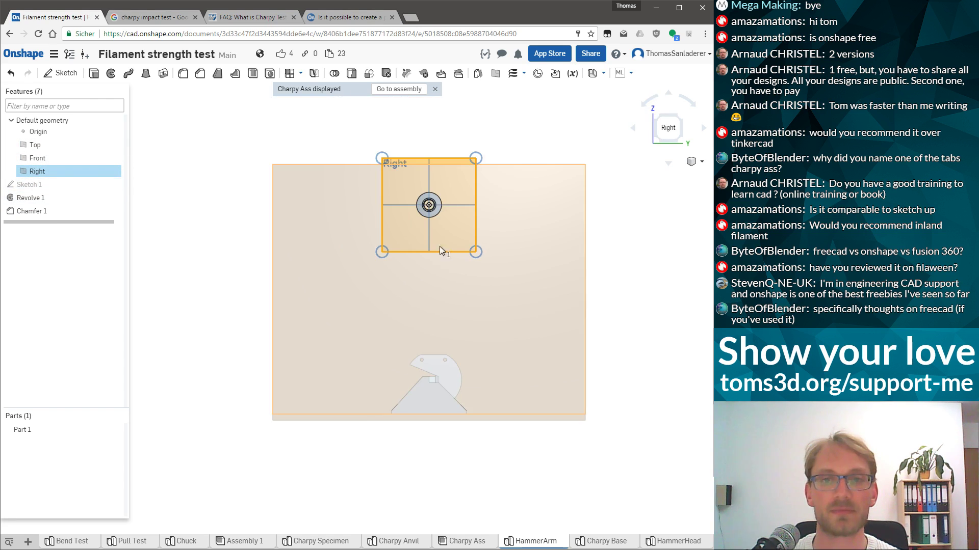
pyautogui.scroll(4, 439, 252)
pyautogui.scroll(-2, 449, 225)
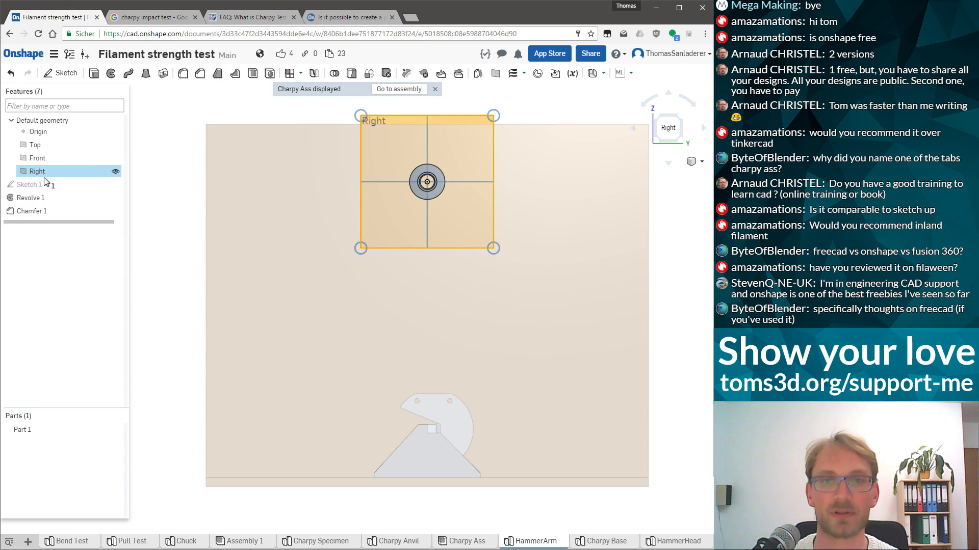
pyautogui.click(60, 73)
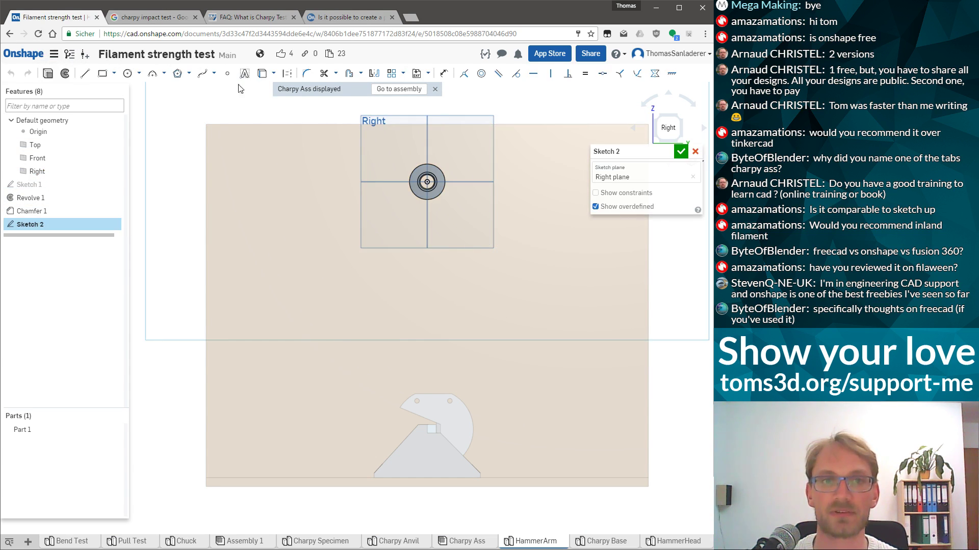
pyautogui.scroll(-10, 410, 403)
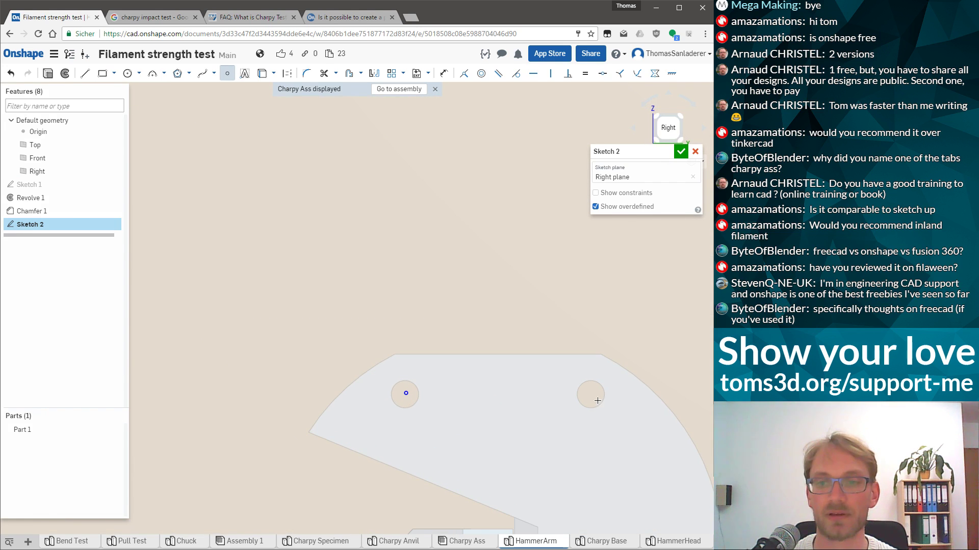
pyautogui.press('Escape')
# Try a coincident constraint between the first sketch point and its mounting hole's edge, and undo it
pyautogui.click(411, 400)
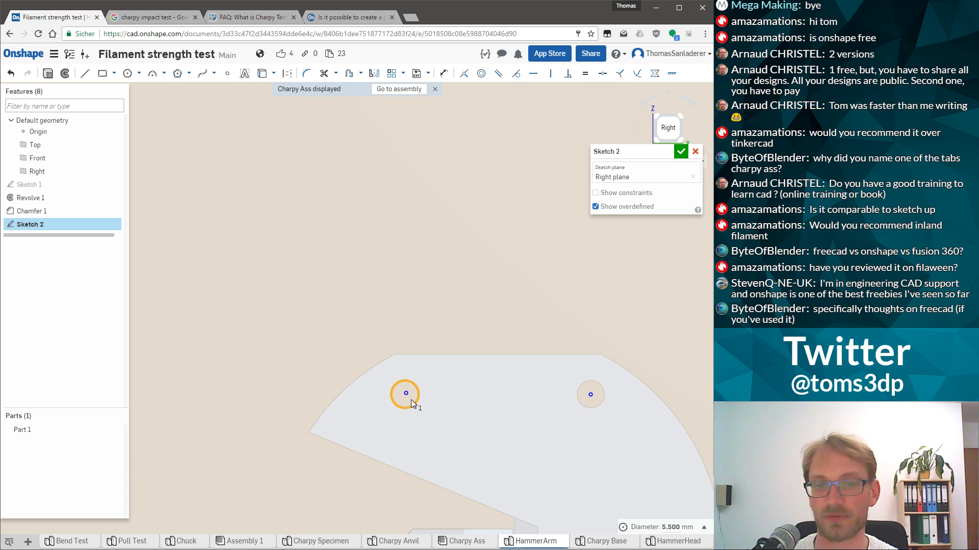
pyautogui.click(424, 411)
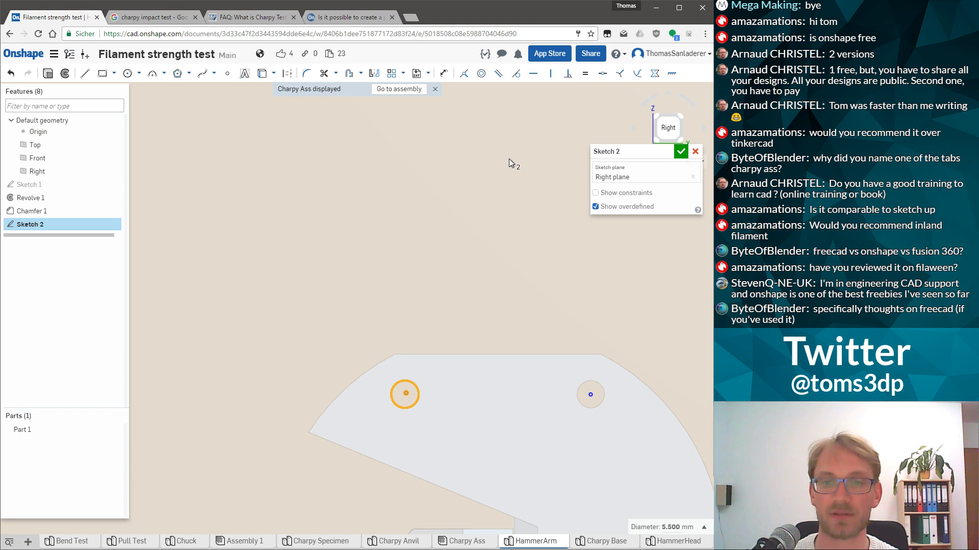
pyautogui.click(444, 73)
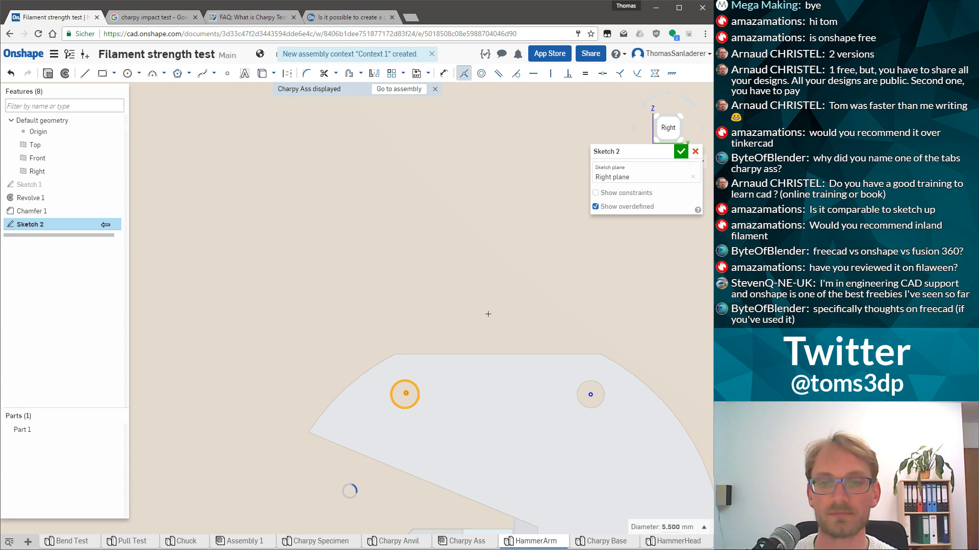
pyautogui.hotkey('ctrl', 'z')
# Make each sketch point concentric with its mounting hole in the hammer head
pyautogui.click(408, 395)
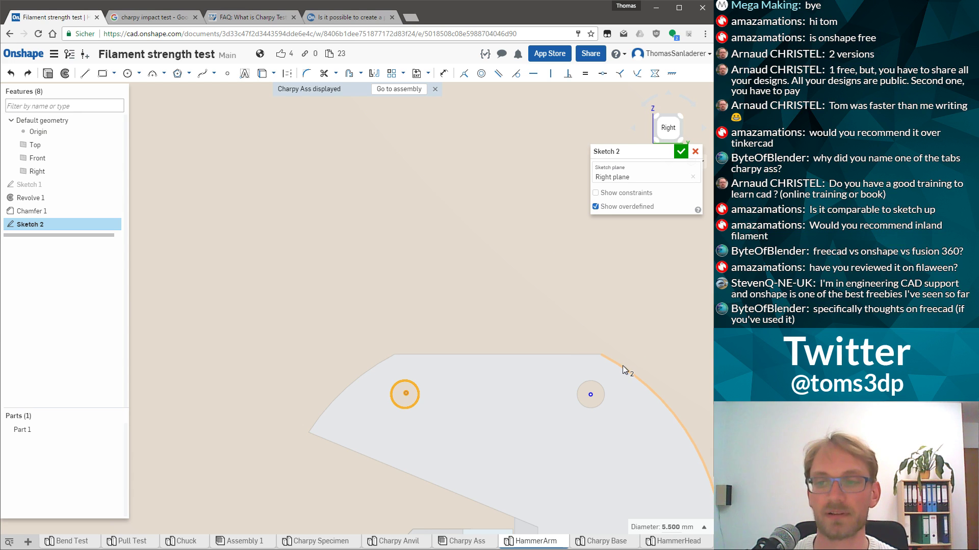
pyautogui.click(421, 325)
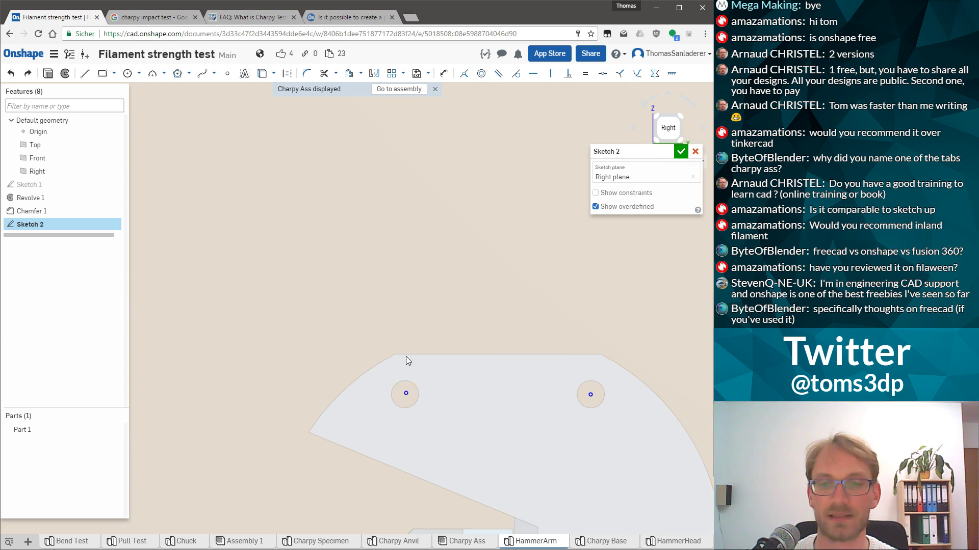
pyautogui.click(587, 386)
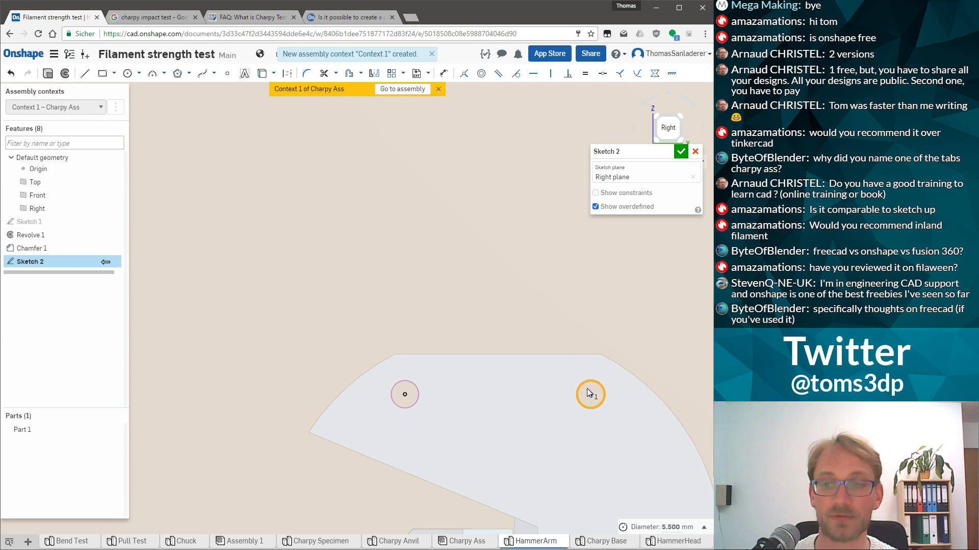
pyautogui.click(482, 77)
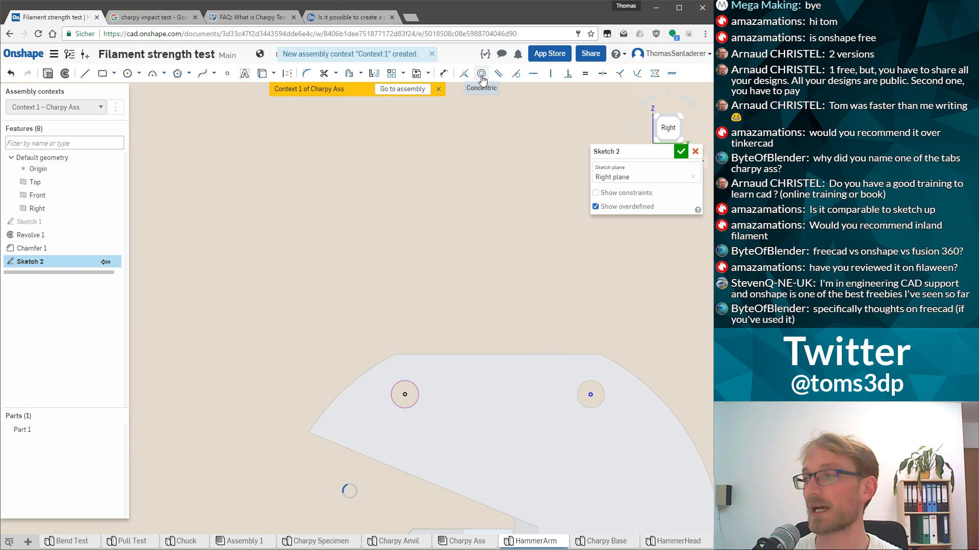
# Sketch a circle centred on each of the two hole points, larger than the holes, the second about 21 mm in diameter
pyautogui.scroll(-4, 405, 321)
pyautogui.scroll(4, 421, 306)
pyautogui.press('c')
pyautogui.click(374, 422)
pyautogui.click(420, 422)
pyautogui.click(559, 422)
pyautogui.click(513, 390)
pyautogui.press('Escape')
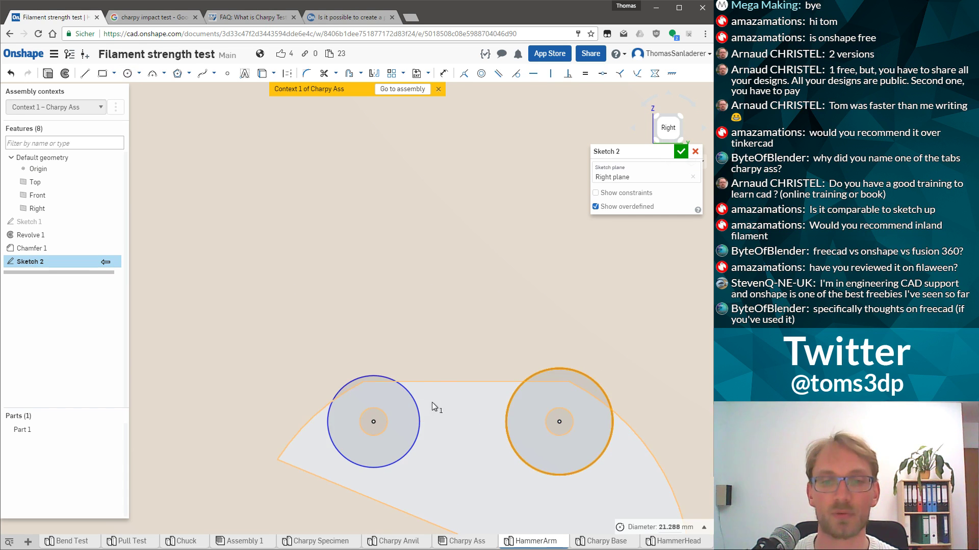
# Constrain the two circles to equal size and set their diameter to 20 mm
pyautogui.click(418, 408)
pyautogui.click(585, 73)
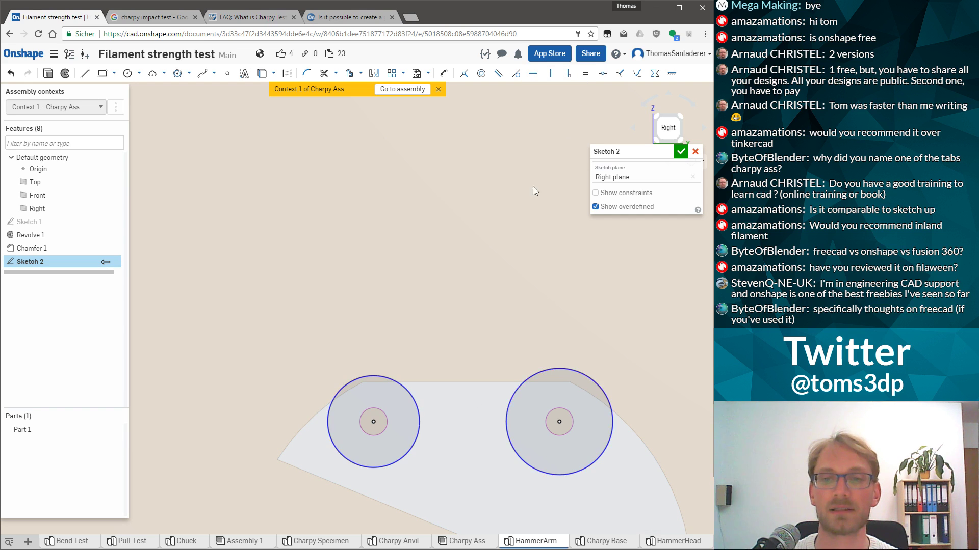
pyautogui.press('d')
pyautogui.click(366, 377)
pyautogui.click(279, 411)
pyautogui.write('2')
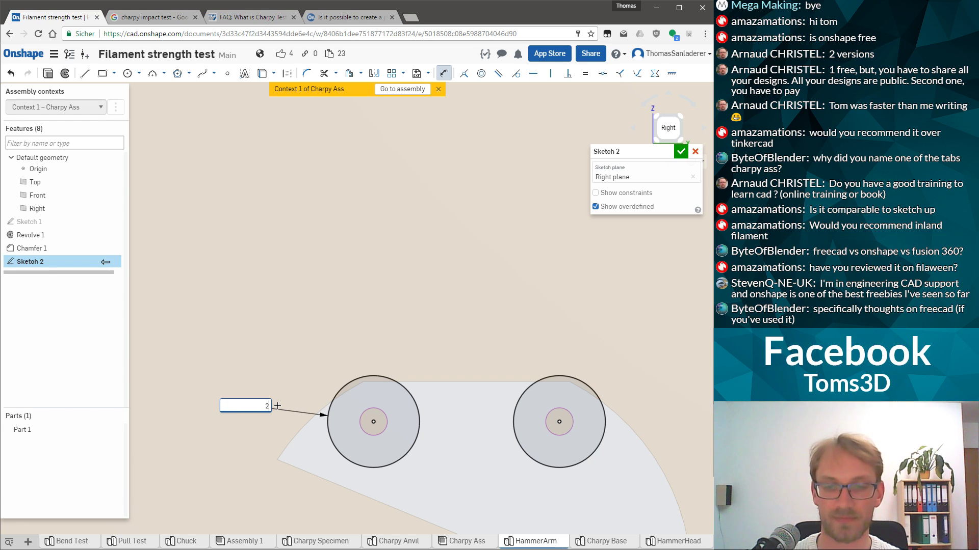
pyautogui.write('1')
pyautogui.press('Return')
pyautogui.doubleClick(376, 421)
pyautogui.write('20')
pyautogui.press('Return')
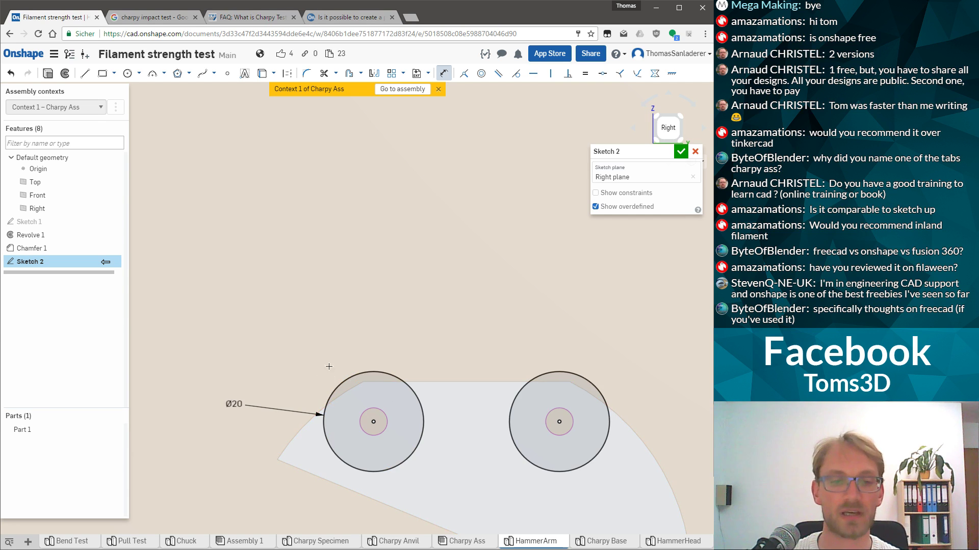
# Draw a vertical line from the outer side of the first 20 mm circle up to beside the hub's outer edge
pyautogui.scroll(2, 403, 377)
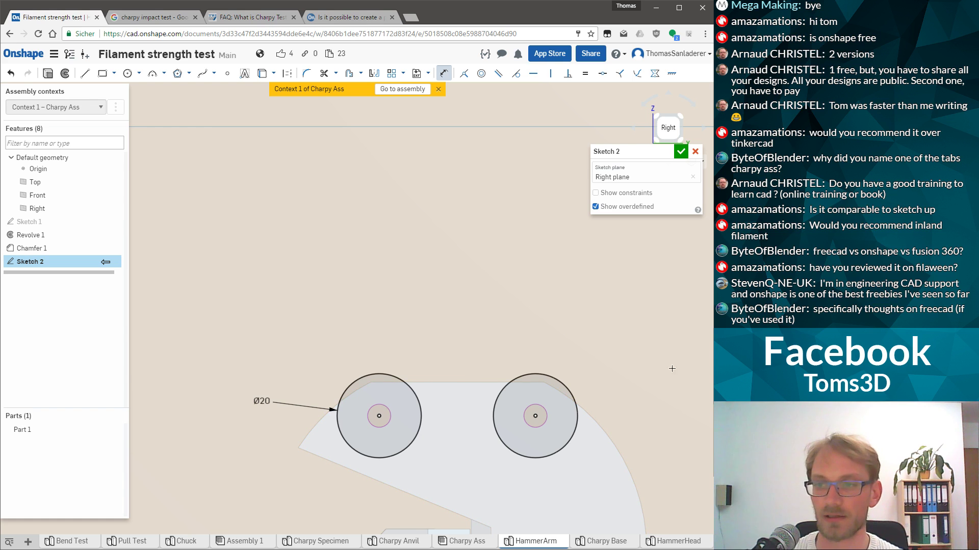
pyautogui.scroll(10, 408, 405)
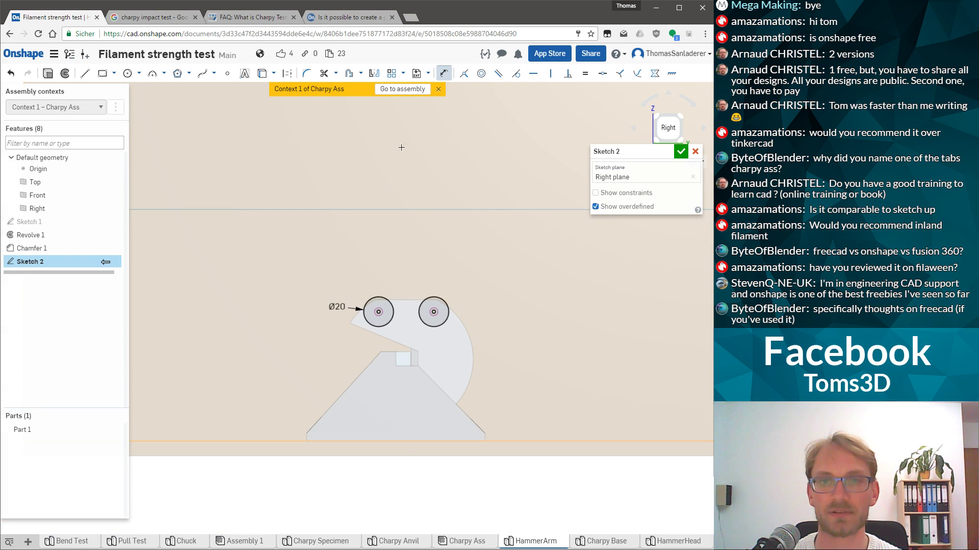
pyautogui.scroll(-3, 415, 336)
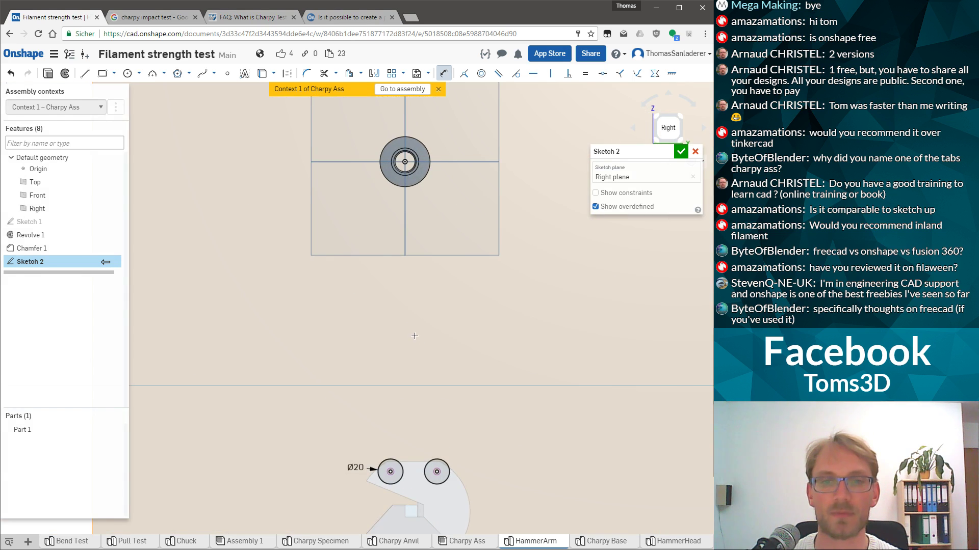
pyautogui.click(85, 73)
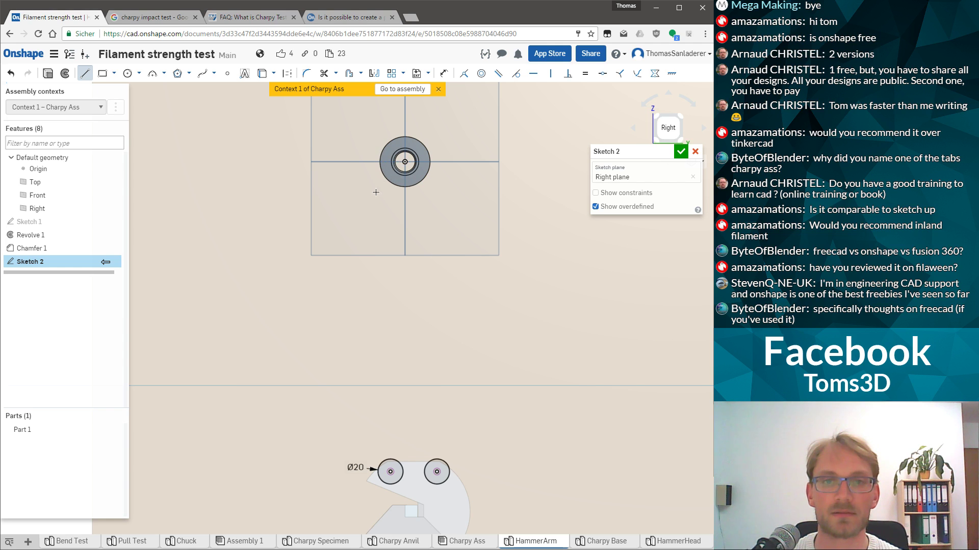
pyautogui.click(377, 470)
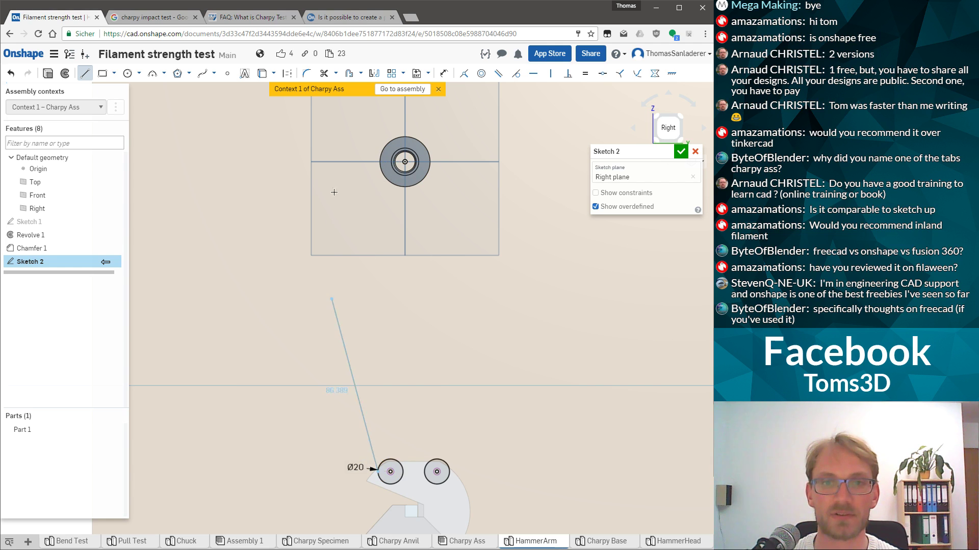
pyautogui.click(377, 181)
pyautogui.press('Escape')
# Try to make the line's upper endpoint coincident with the hub's 40 mm outer circle
pyautogui.click(381, 172)
pyautogui.click(378, 181)
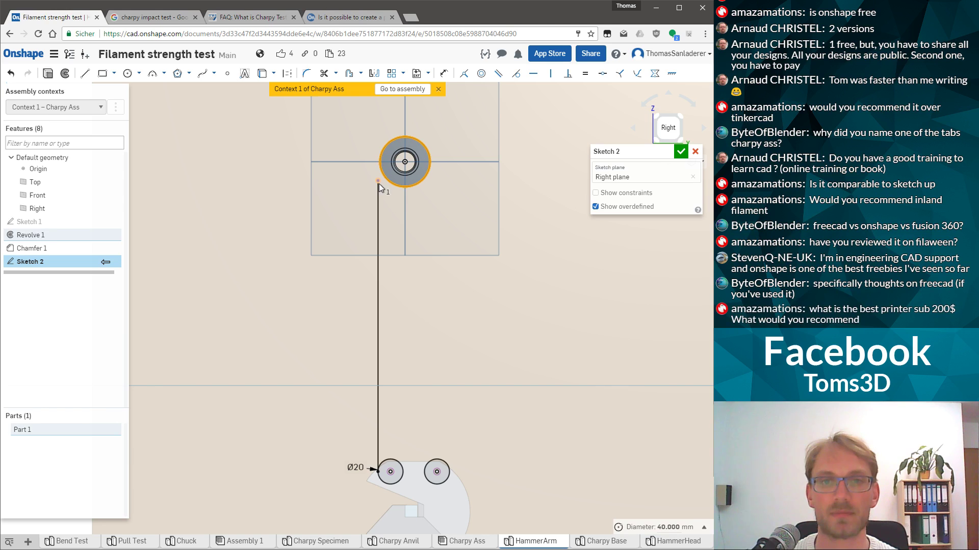
pyautogui.click(464, 73)
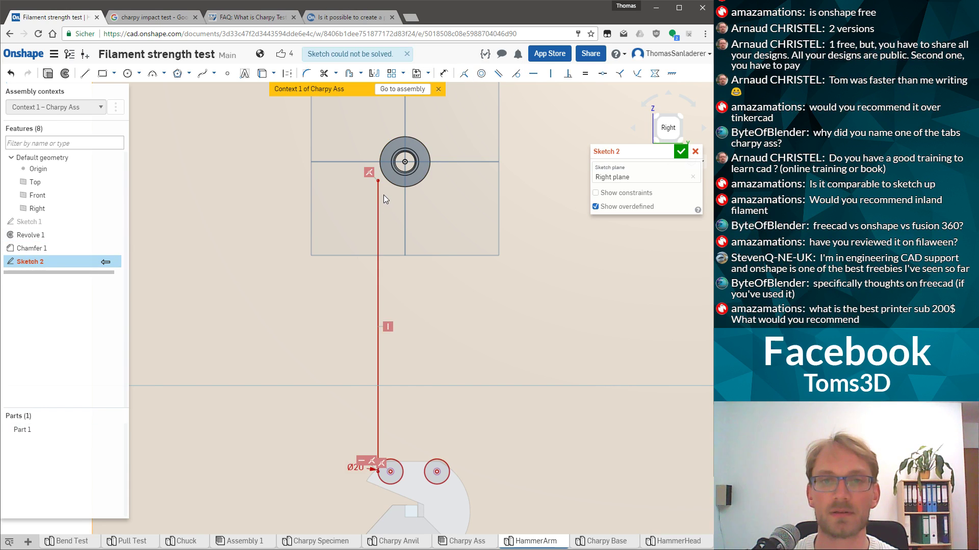
# Undo the failed coincidence, remove the line's vertical constraint, and make its upper endpoint coincident with the hub's outer circle
pyautogui.hotkey('ctrl', 'z')
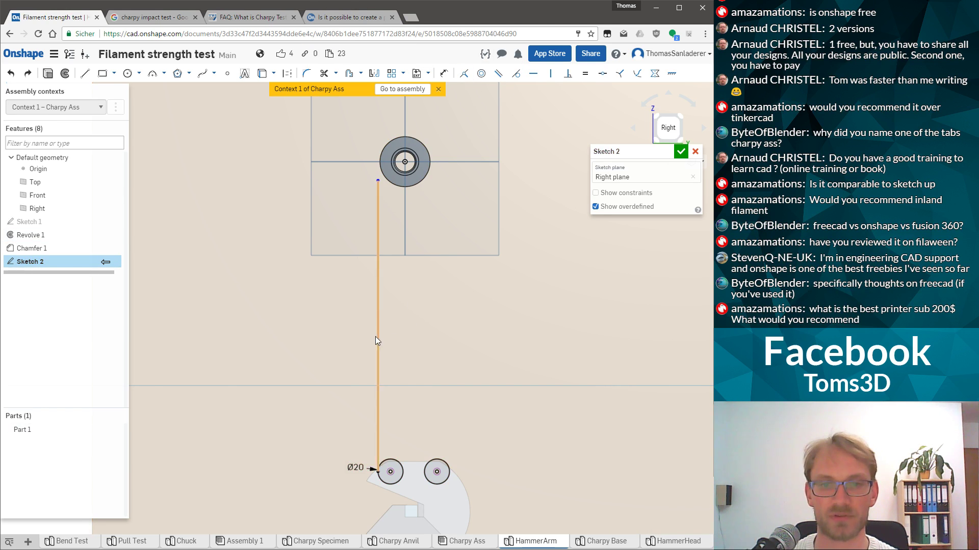
pyautogui.click(376, 318)
pyautogui.press('Delete')
pyautogui.moveTo(377, 181); pyautogui.dragTo(385, 176)
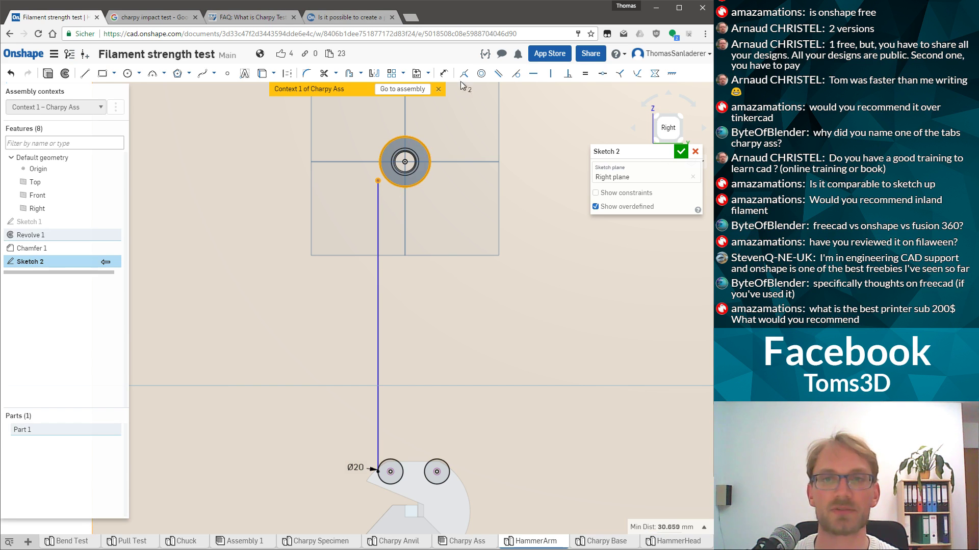
# Make the first arm line tangent to the hub's outer circle
pyautogui.scroll(5, 393, 176)
pyautogui.click(374, 197)
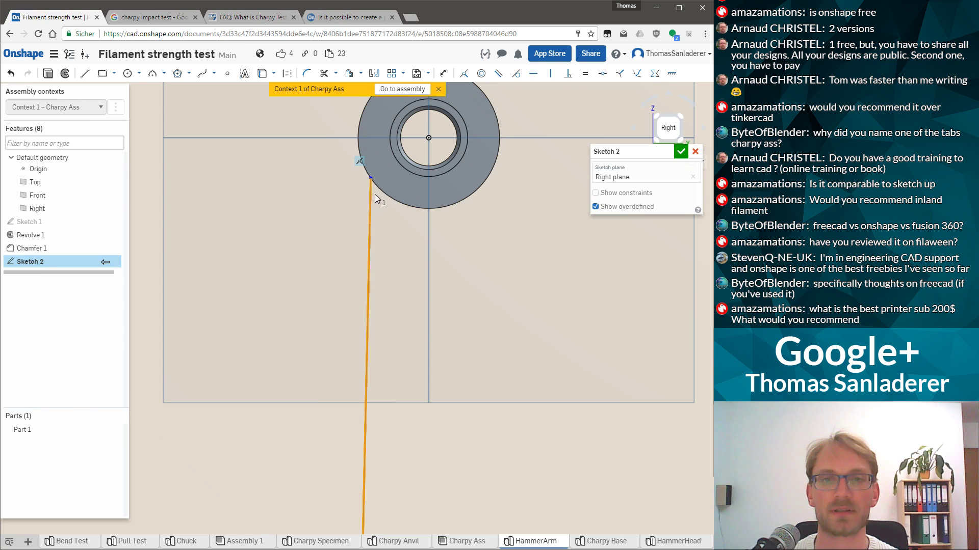
pyautogui.click(378, 189)
pyautogui.click(516, 73)
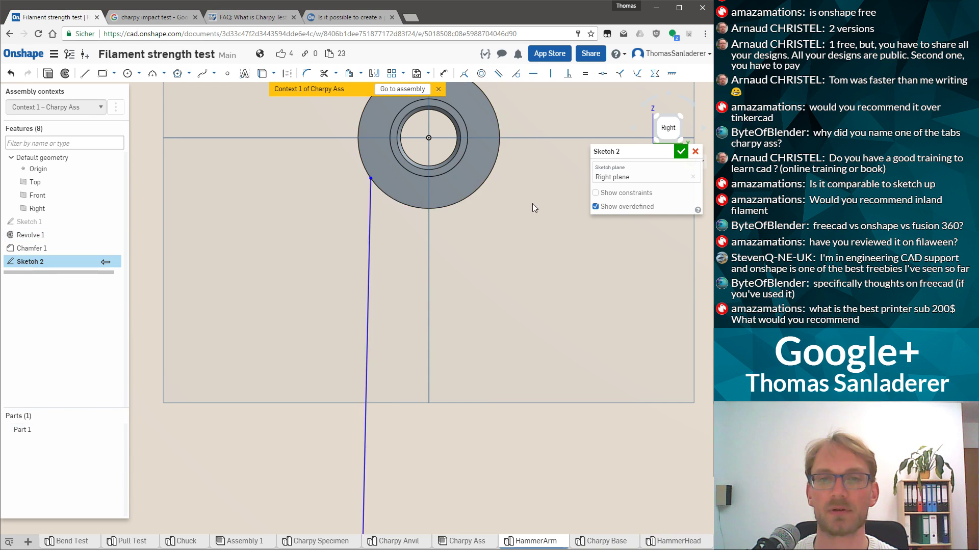
pyautogui.scroll(-3, 403, 204)
pyautogui.click(511, 383)
pyautogui.click(533, 357)
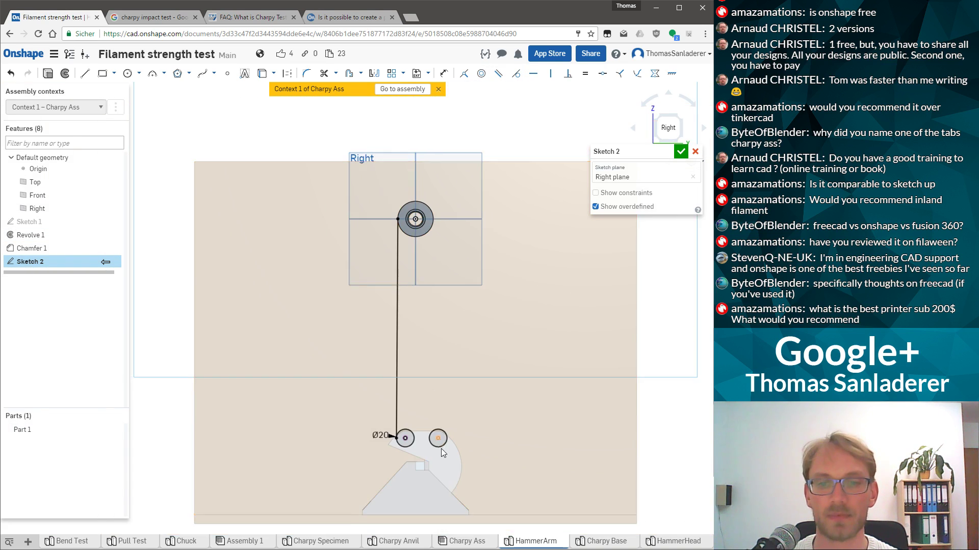
# Draw a second line from the outer side of the other 20 mm circle up to beside the hub's opposite edge
pyautogui.scroll(2, 439, 445)
pyautogui.click(92, 84)
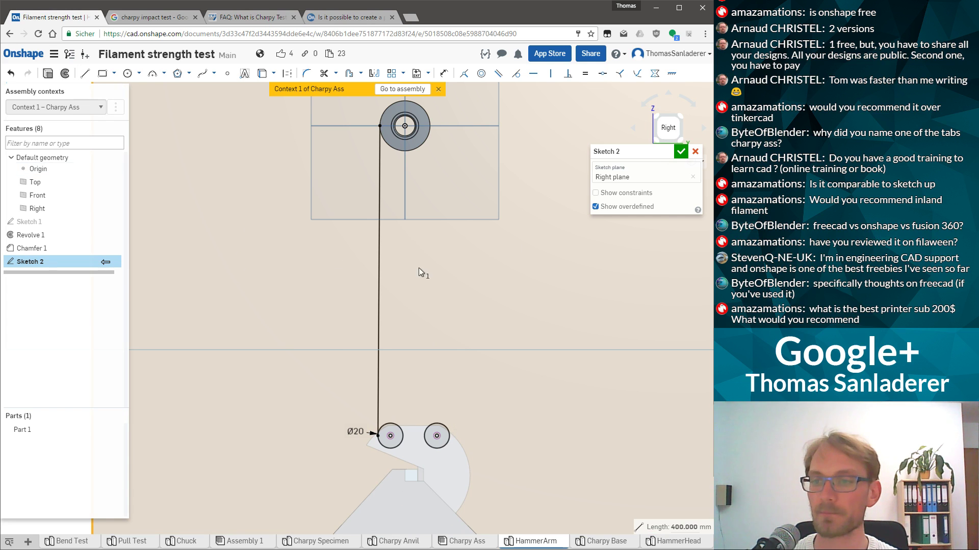
pyautogui.click(85, 73)
pyautogui.click(449, 430)
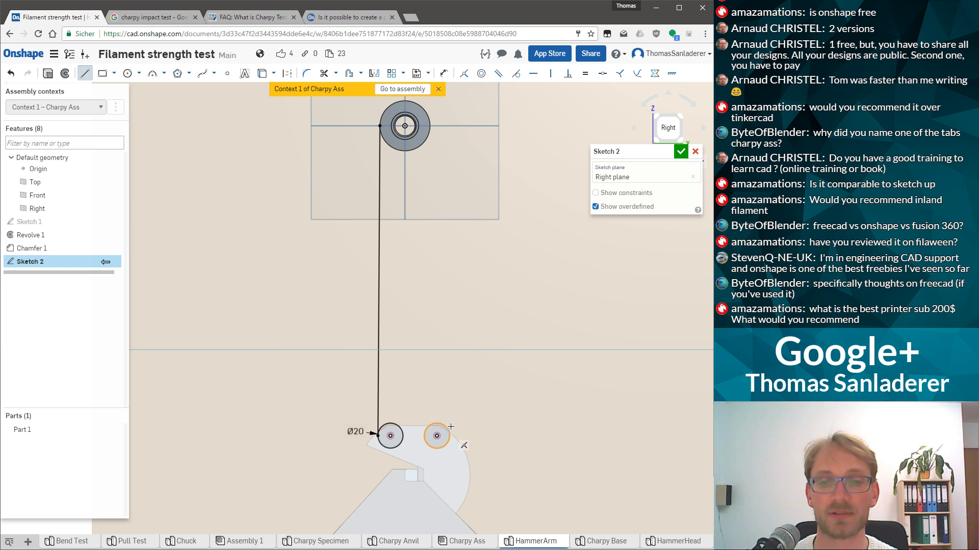
pyautogui.click(436, 117)
pyautogui.press('Escape')
# Make the second line's upper endpoint coincident with the hub's outer circle and the line tangent to that circle
pyautogui.scroll(5, 436, 120)
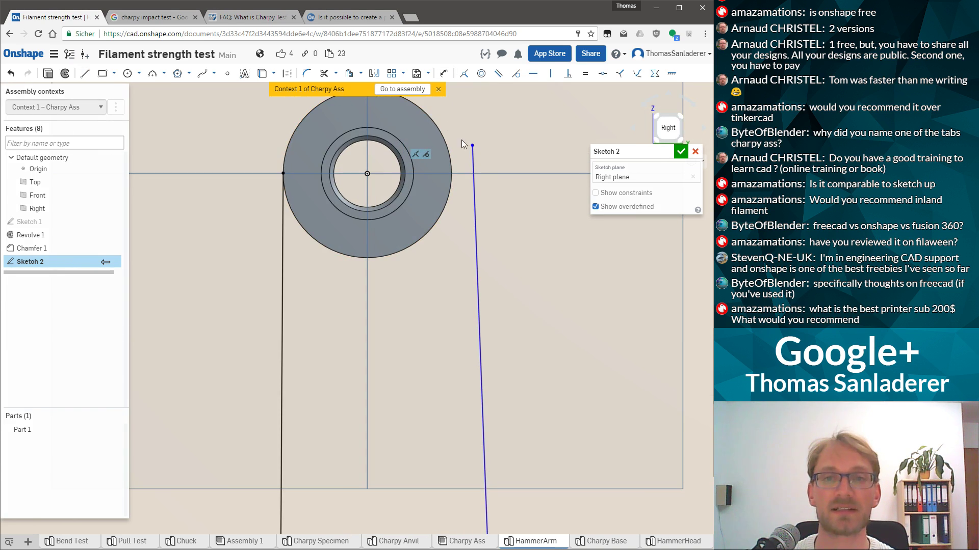
pyautogui.click(450, 154)
pyautogui.click(472, 146)
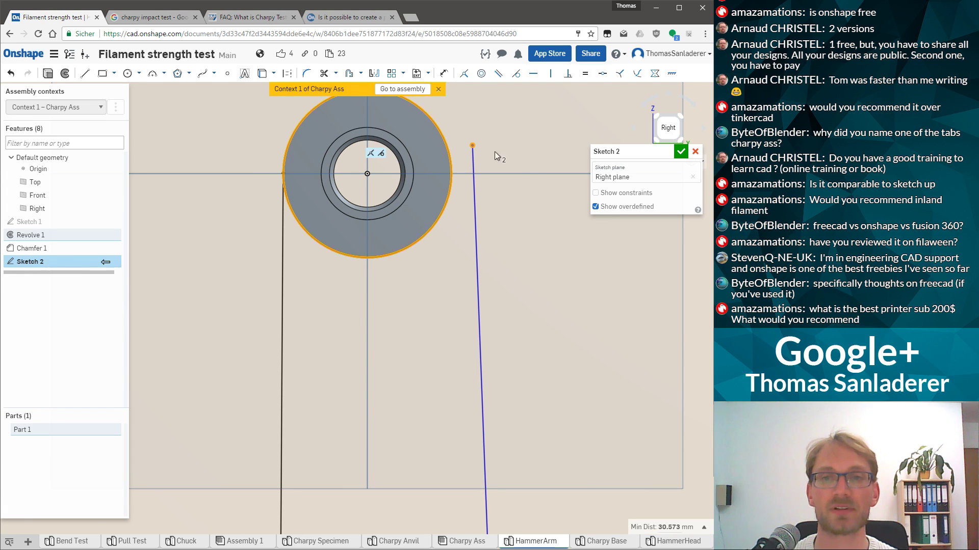
pyautogui.click(466, 75)
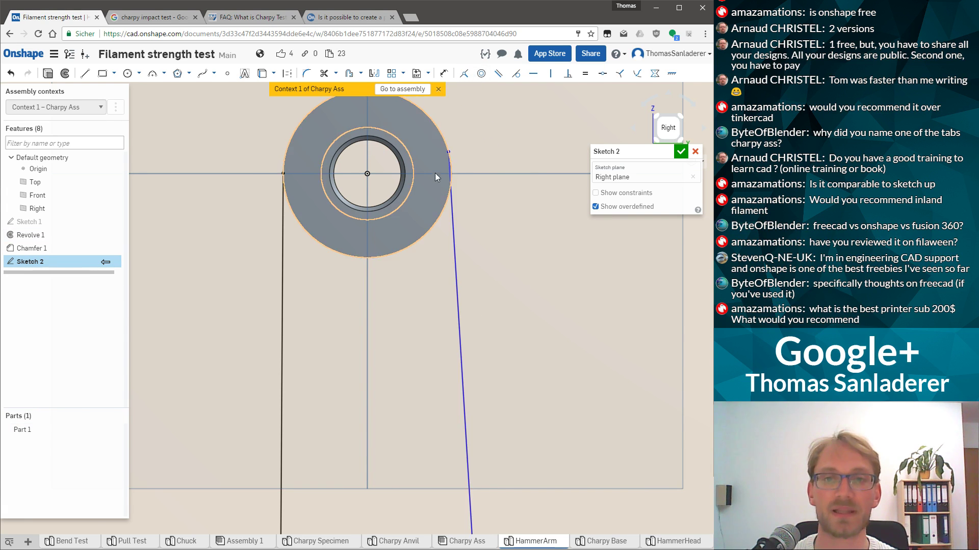
pyautogui.click(449, 165)
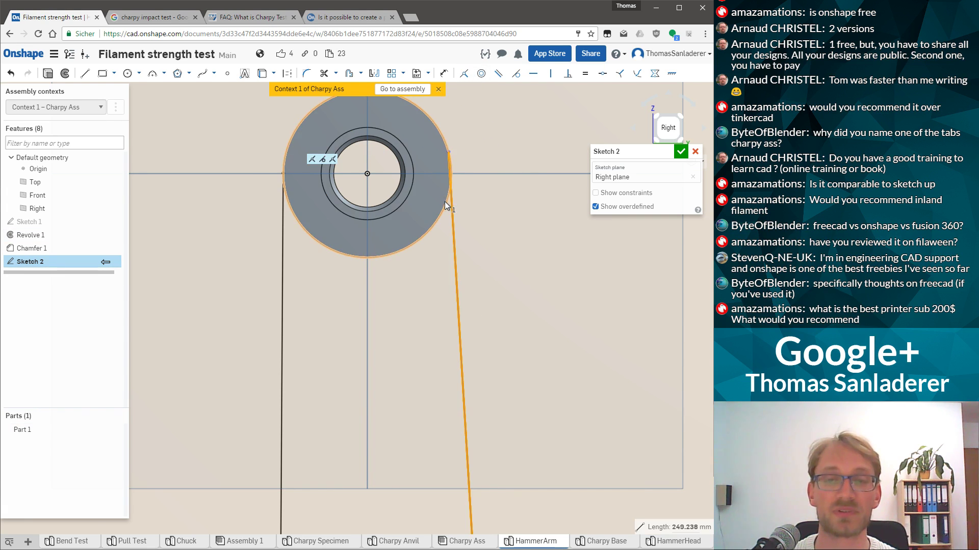
pyautogui.click(445, 201)
pyautogui.click(516, 75)
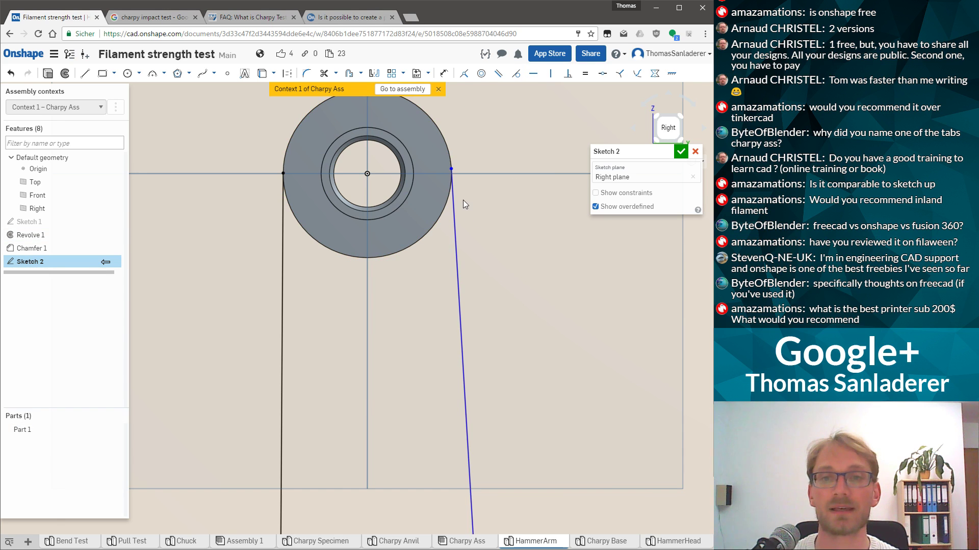
# Make the lower end of the second line tangent to the second 20 mm circle
pyautogui.scroll(-10, 462, 200)
pyautogui.scroll(10, 495, 357)
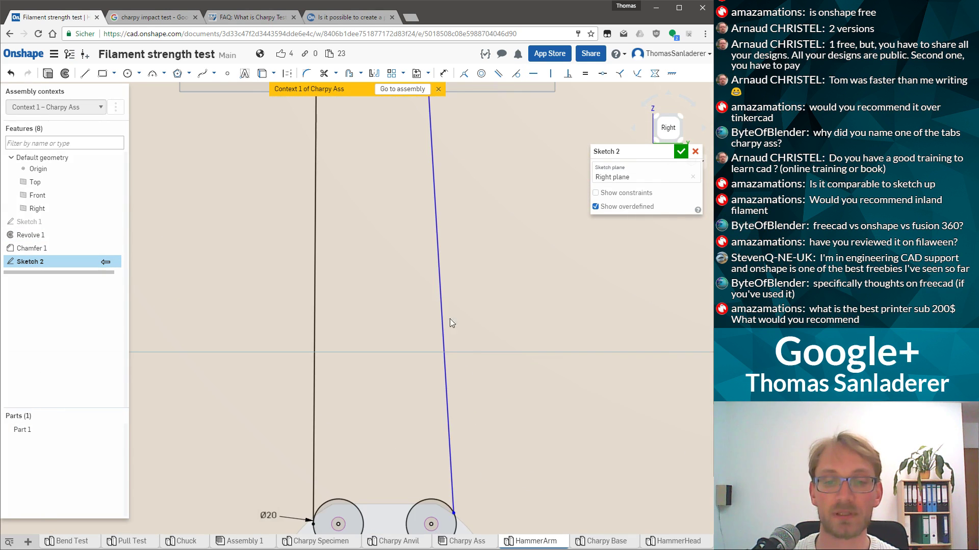
pyautogui.moveTo(459, 372); pyautogui.dragTo(467, 387)
pyautogui.click(463, 391)
pyautogui.click(461, 359)
pyautogui.click(463, 76)
pyautogui.scroll(-5, 494, 209)
pyautogui.scroll(4, 404, 215)
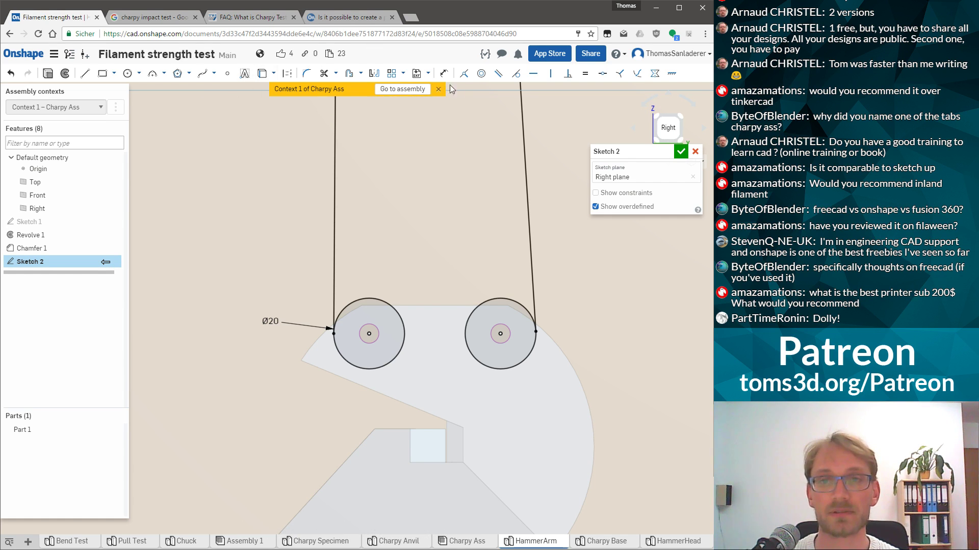
pyautogui.click(138, 74)
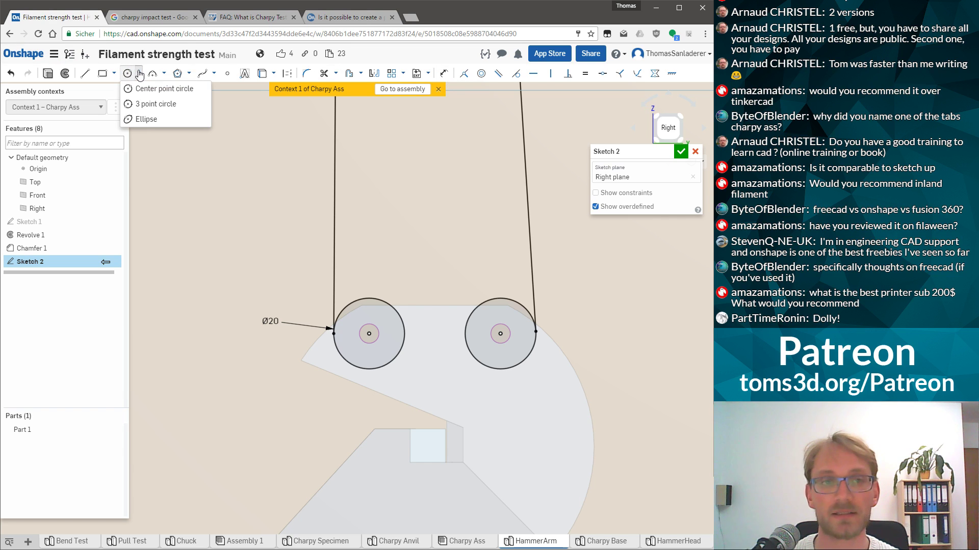
pyautogui.click(155, 90)
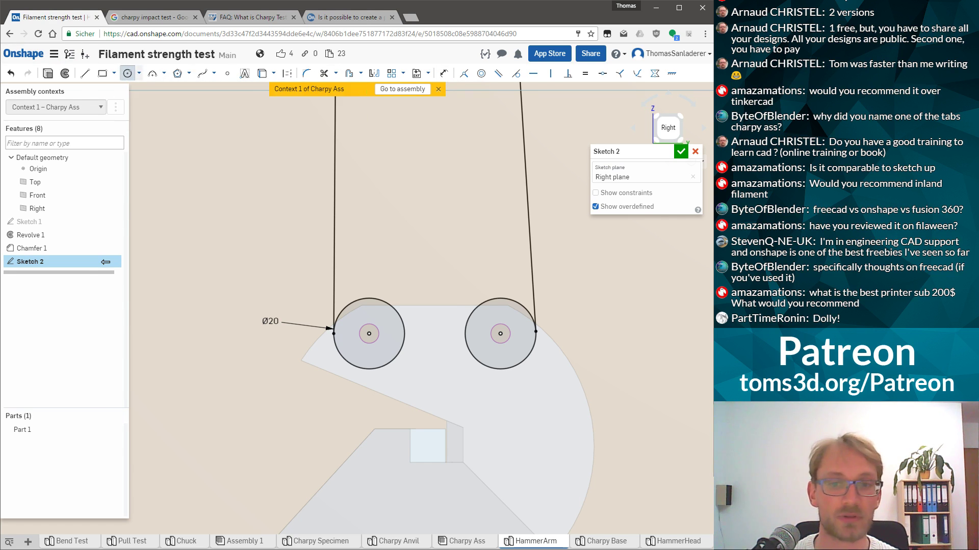
pyautogui.click(152, 73)
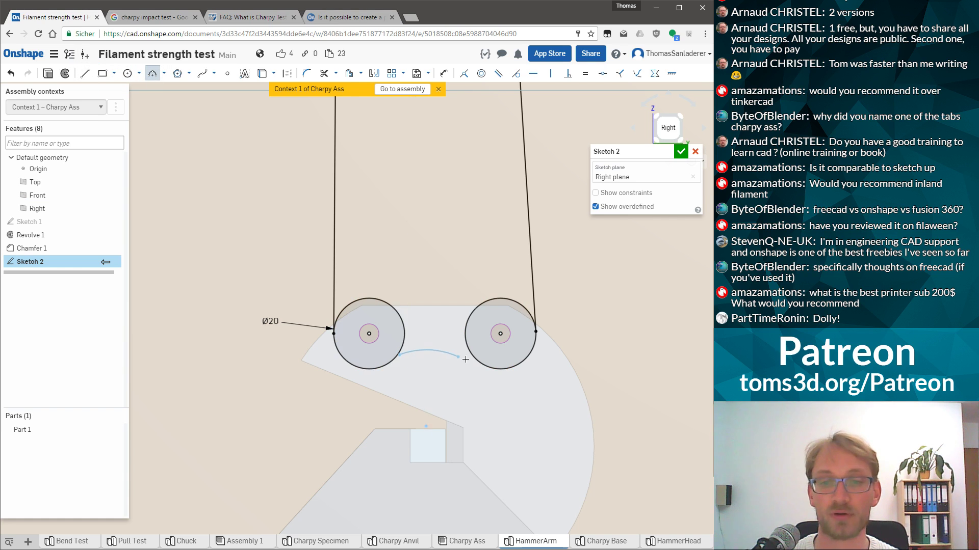
pyautogui.press('Escape')
pyautogui.click(152, 72)
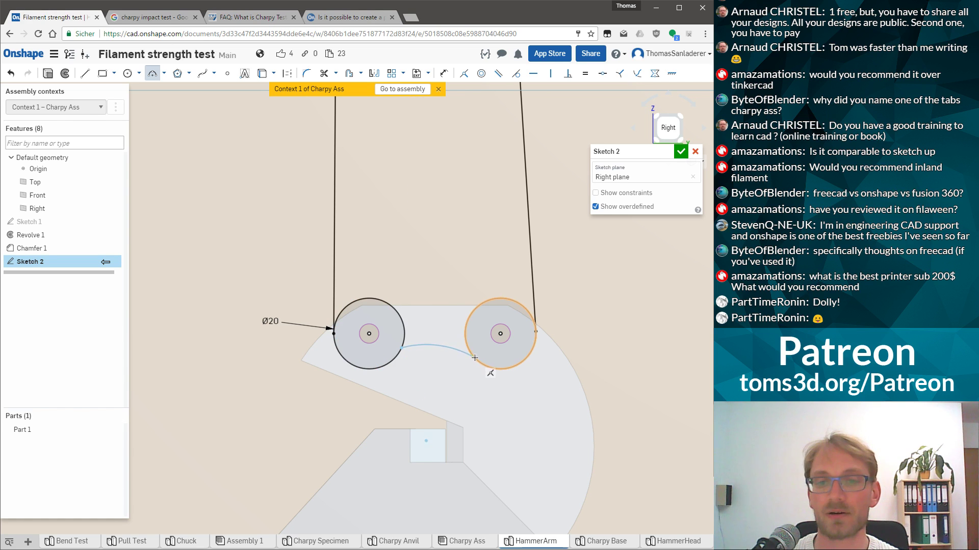
pyautogui.press('Escape')
# Draw a three-point arc bulging upward between the facing lower sides of the two 20 mm circles
pyautogui.click(152, 73)
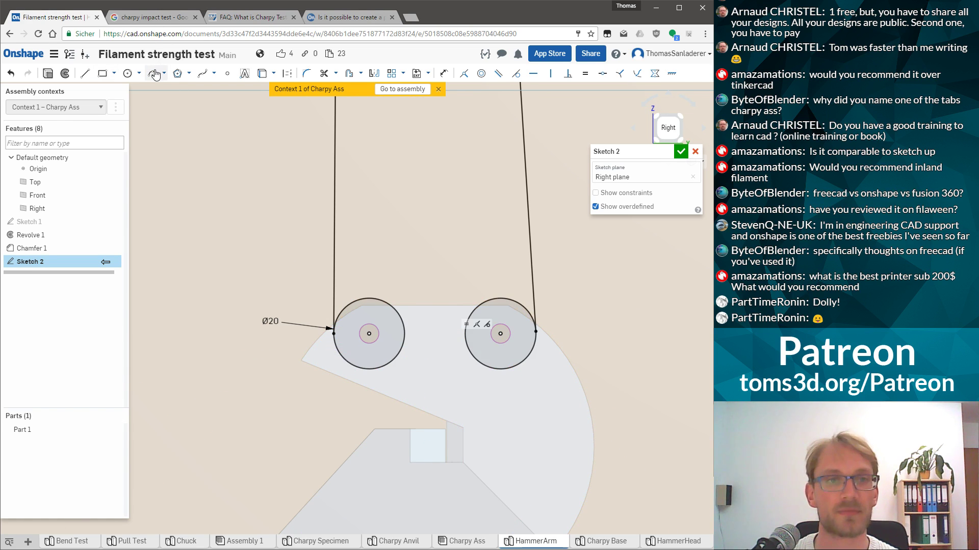
pyautogui.click(400, 350)
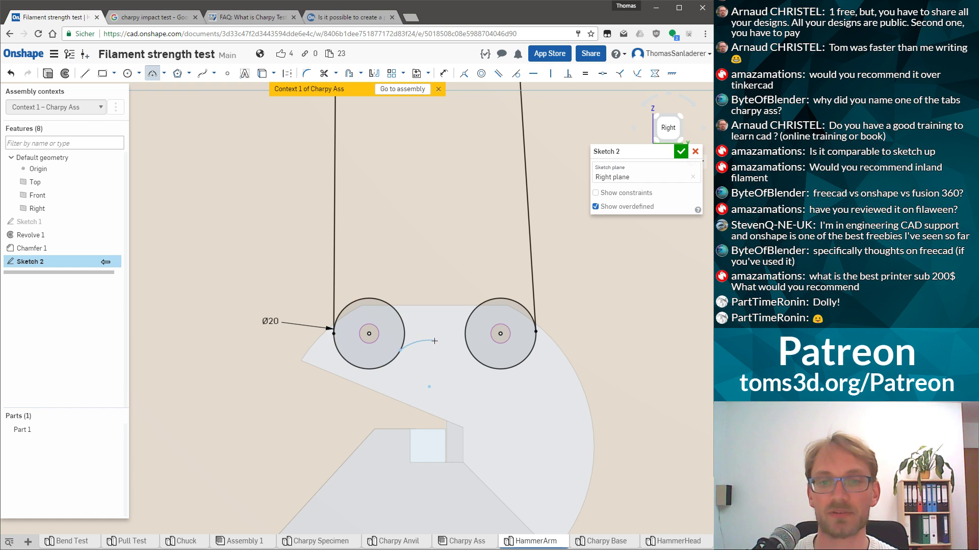
pyautogui.click(469, 348)
pyautogui.click(429, 339)
pyautogui.press('Escape')
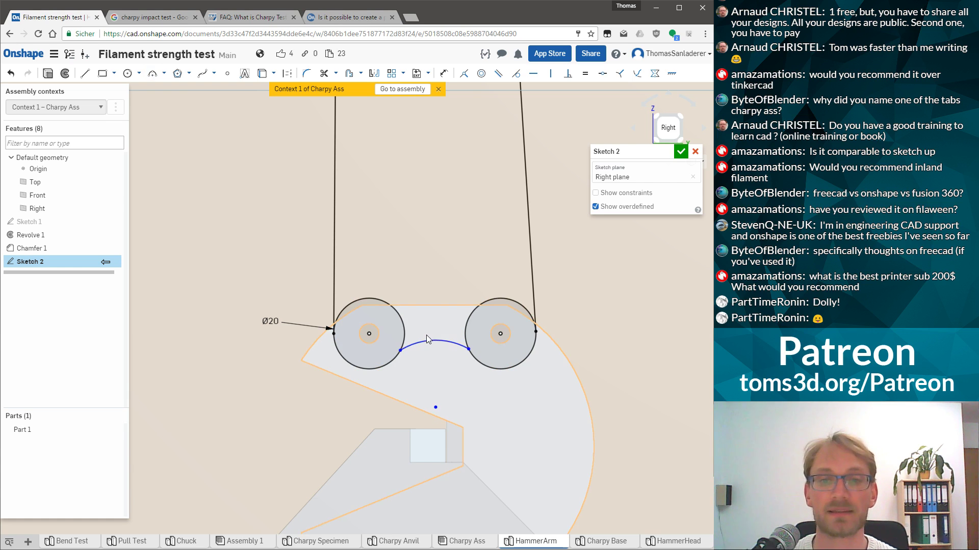
# Make the arc tangent to both 20 mm circles and move its centre point up slightly to tighten the curve
pyautogui.click(350, 304)
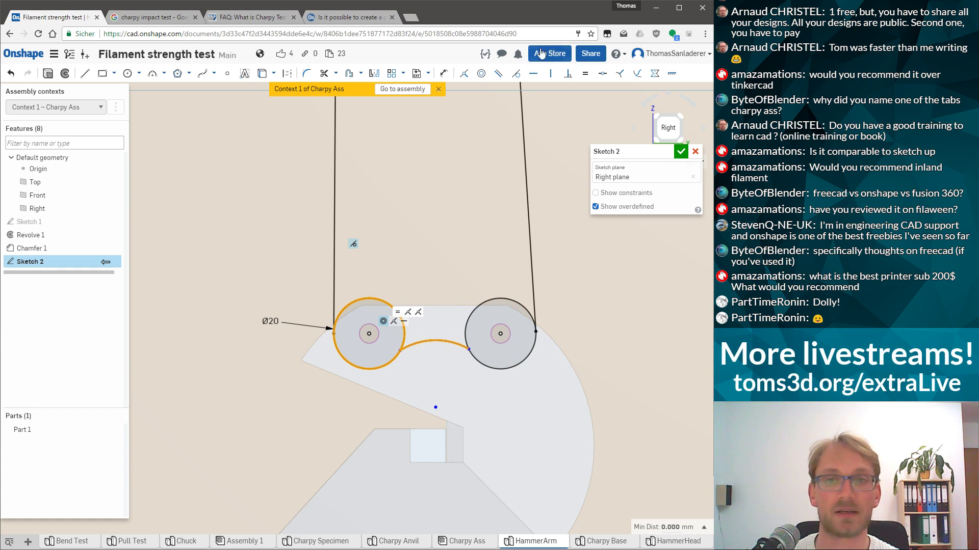
pyautogui.click(516, 74)
pyautogui.click(459, 345)
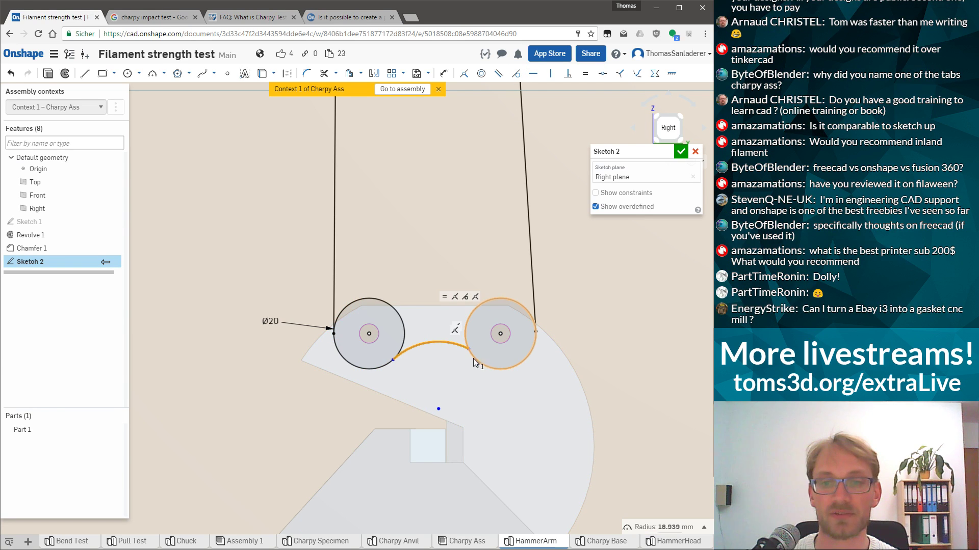
pyautogui.click(480, 366)
pyautogui.click(516, 74)
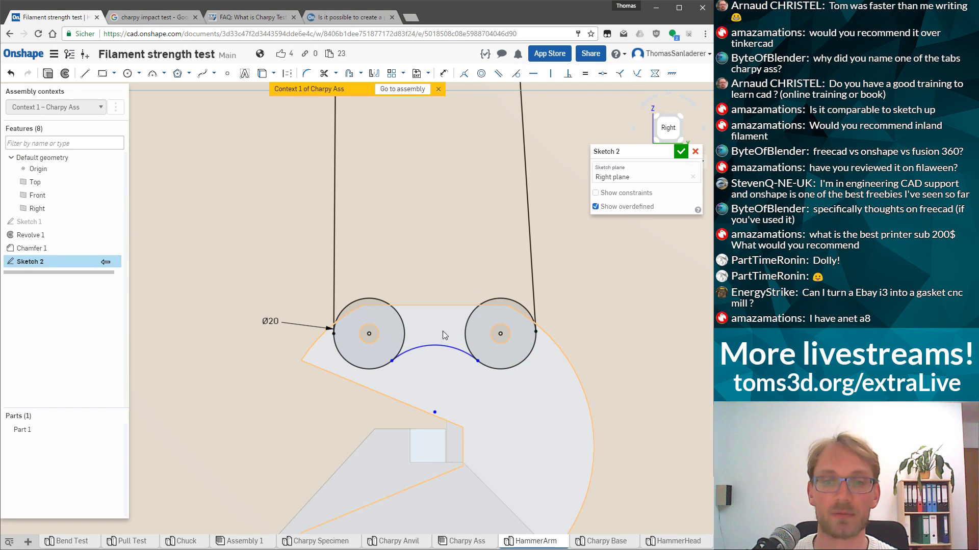
pyautogui.moveTo(435, 413); pyautogui.dragTo(432, 388)
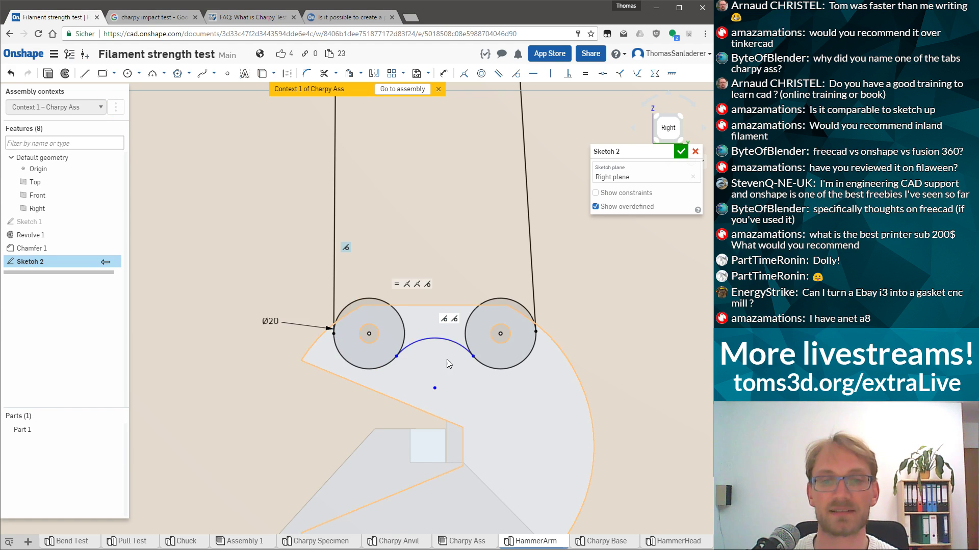
pyautogui.moveTo(435, 388); pyautogui.dragTo(436, 393)
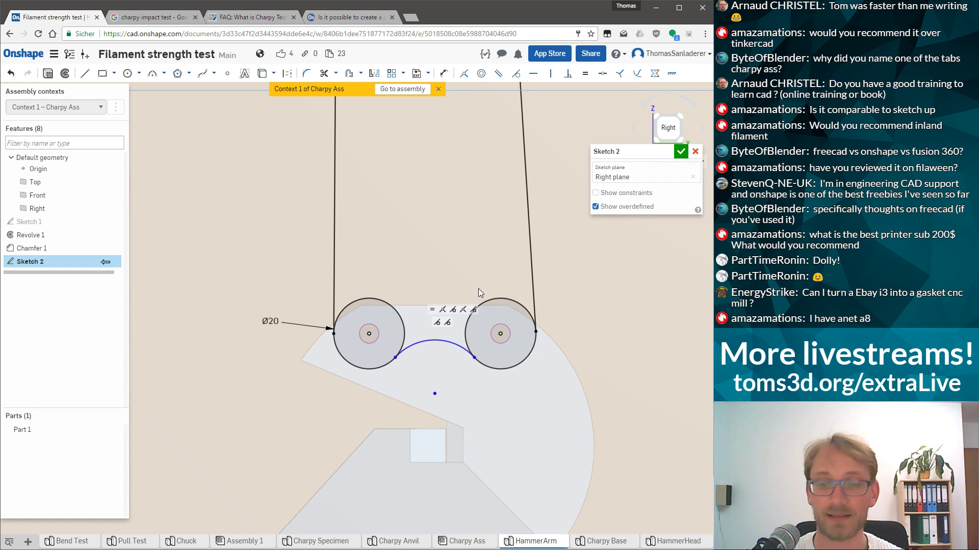
# Sketch a 40 mm circle centred on the hub, matching its outer edge, to close the upper end of the arm
pyautogui.scroll(-3, 441, 219)
pyautogui.scroll(-4, 476, 424)
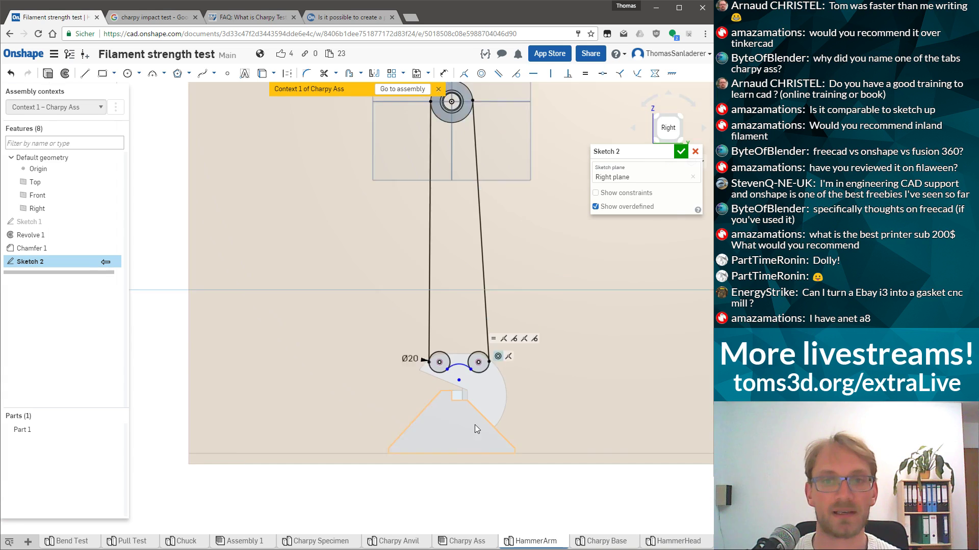
pyautogui.scroll(6, 450, 199)
pyautogui.scroll(-3, 455, 190)
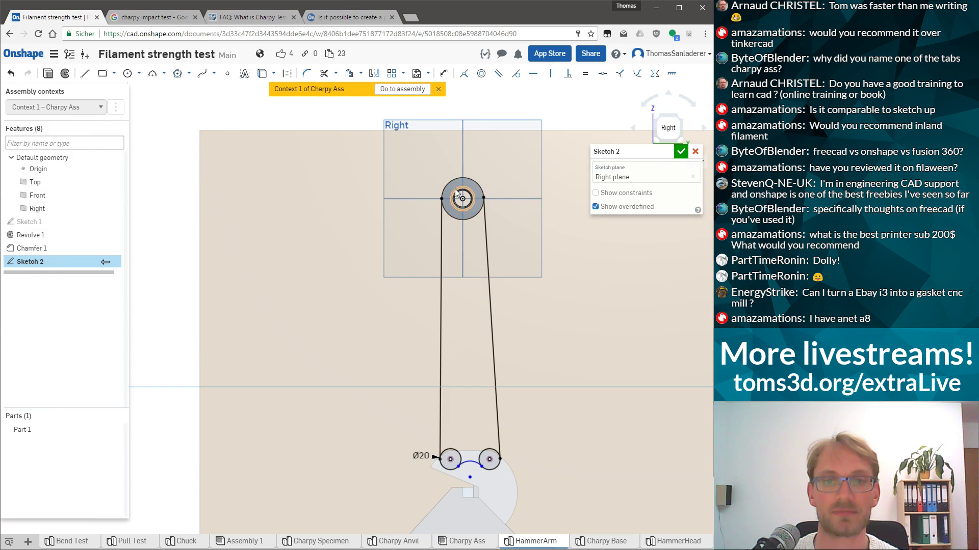
pyautogui.scroll(7, 433, 175)
pyautogui.press('c')
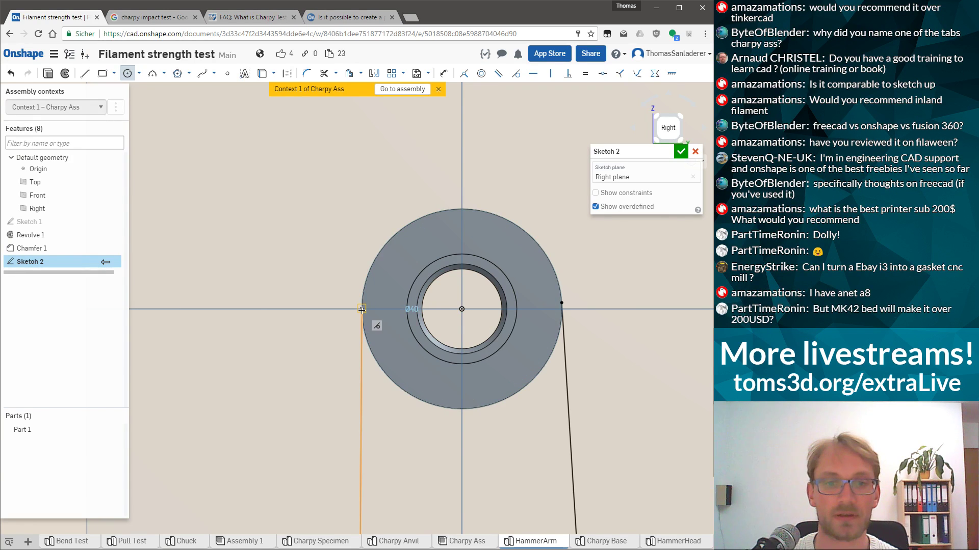
pyautogui.click(461, 309)
pyautogui.click(366, 279)
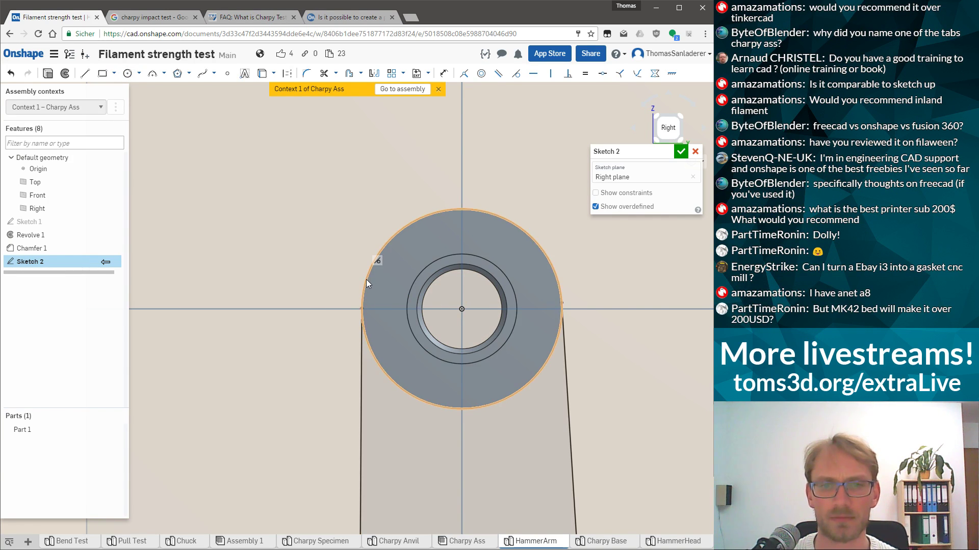
pyautogui.scroll(-5, 334, 194)
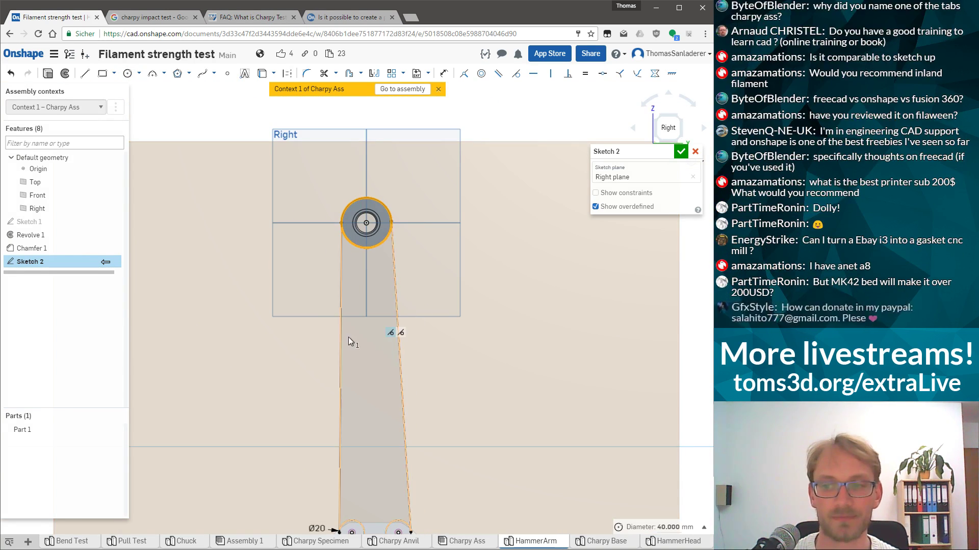
pyautogui.scroll(2, 348, 337)
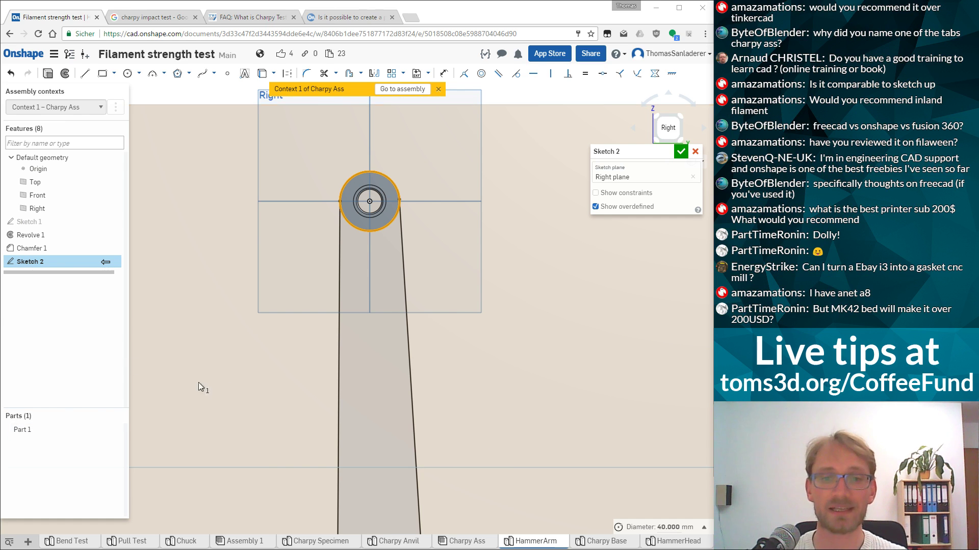
pyautogui.click(369, 408)
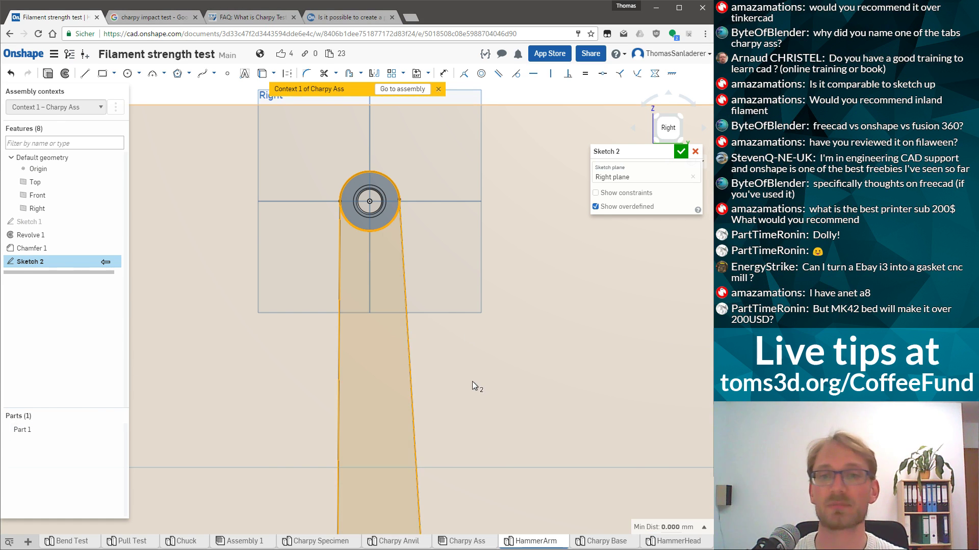
pyautogui.scroll(-3, 472, 386)
pyautogui.click(616, 372)
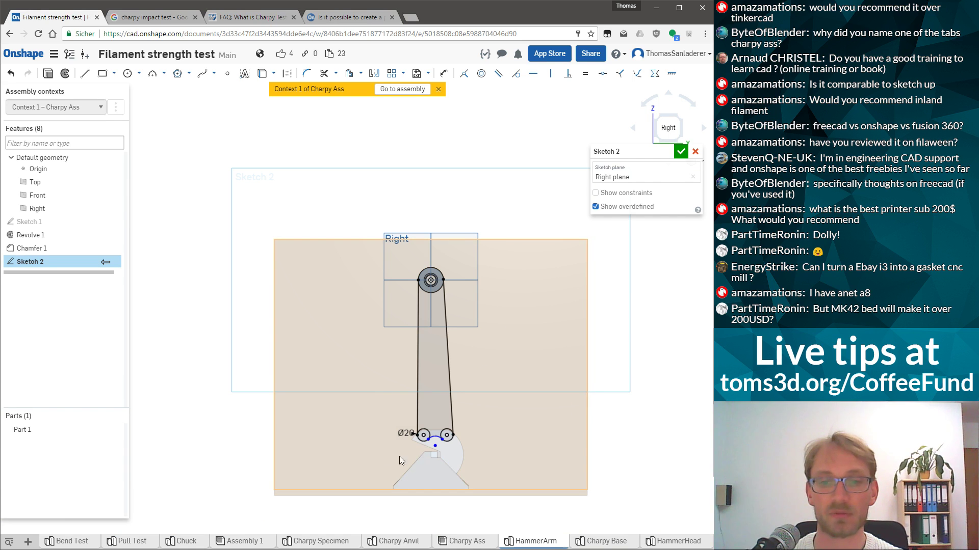
pyautogui.scroll(8, 431, 438)
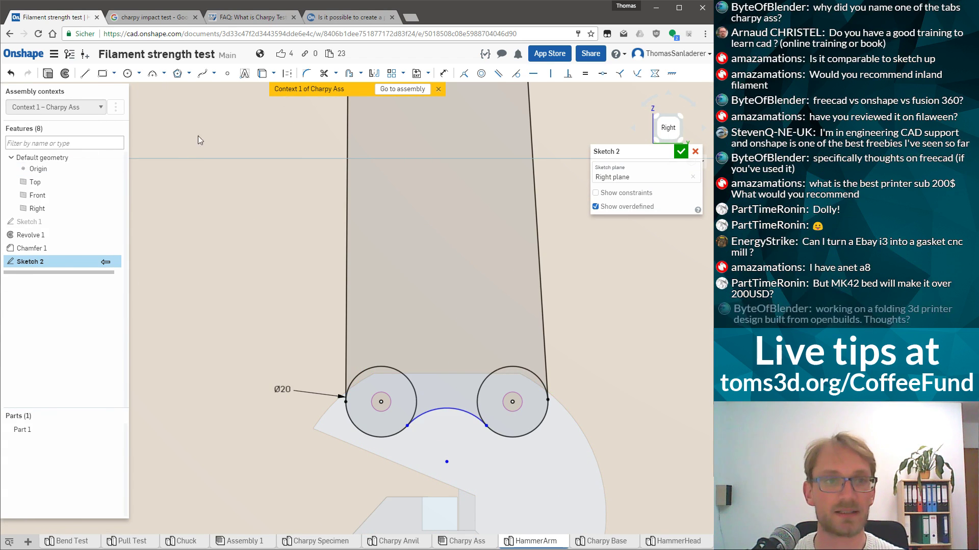
# Dimension the vertical distance between the first lower circle's centre and the connecting arc's centre as 15 mm
pyautogui.press('u')
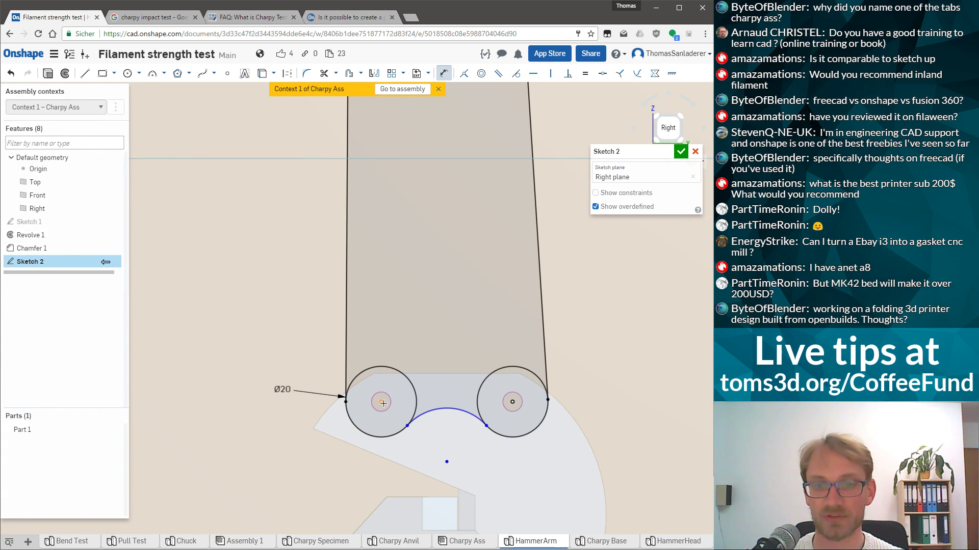
pyautogui.click(428, 458)
pyautogui.click(263, 429)
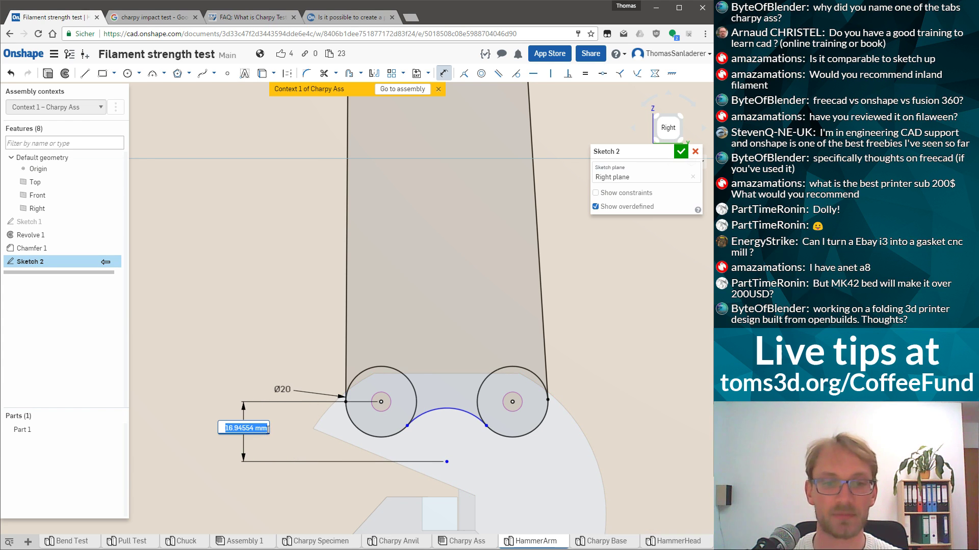
pyautogui.write('15')
pyautogui.press('Return')
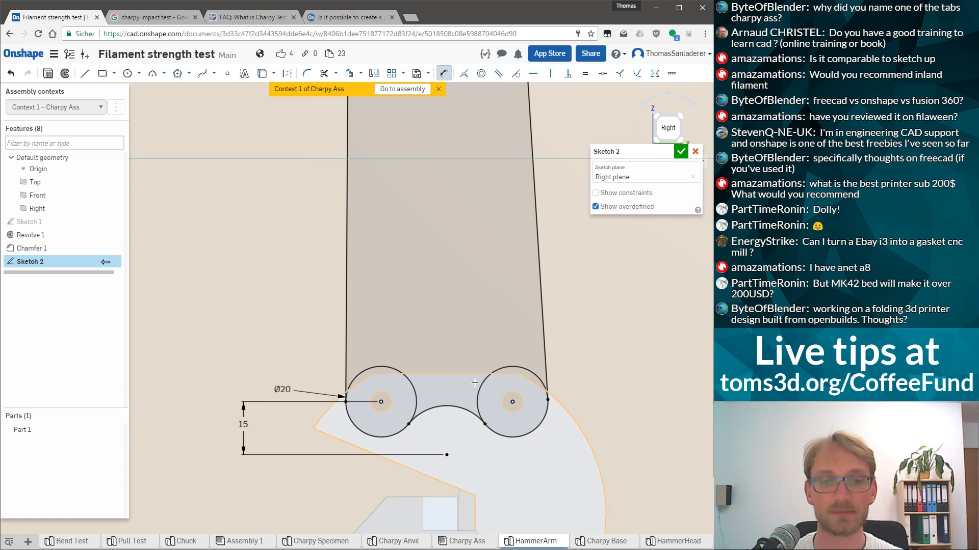
# Trim away the inner upper portions of both 20 mm circles, leaving only the rounded lower outline of the arm
pyautogui.scroll(-5, 459, 382)
pyautogui.scroll(5, 433, 326)
pyautogui.scroll(3, 444, 336)
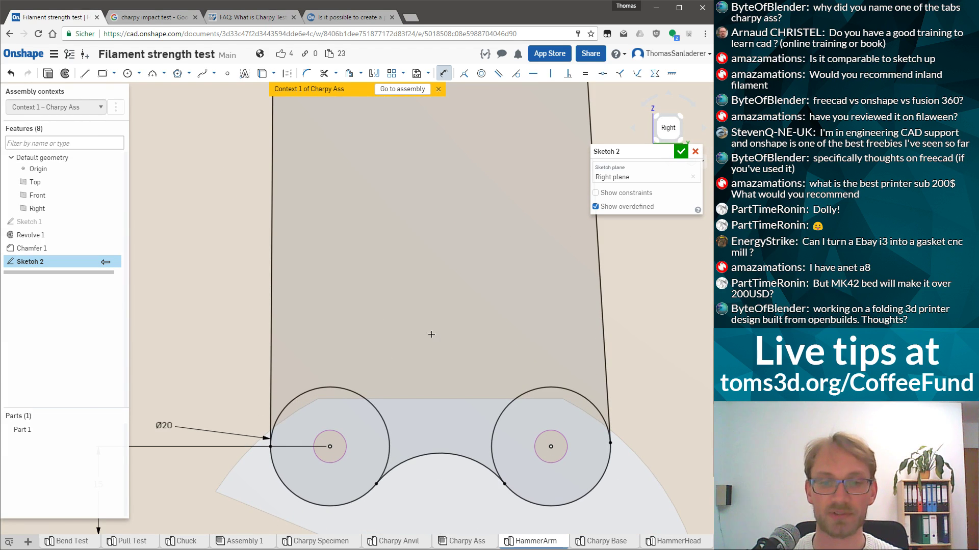
pyautogui.press('Escape')
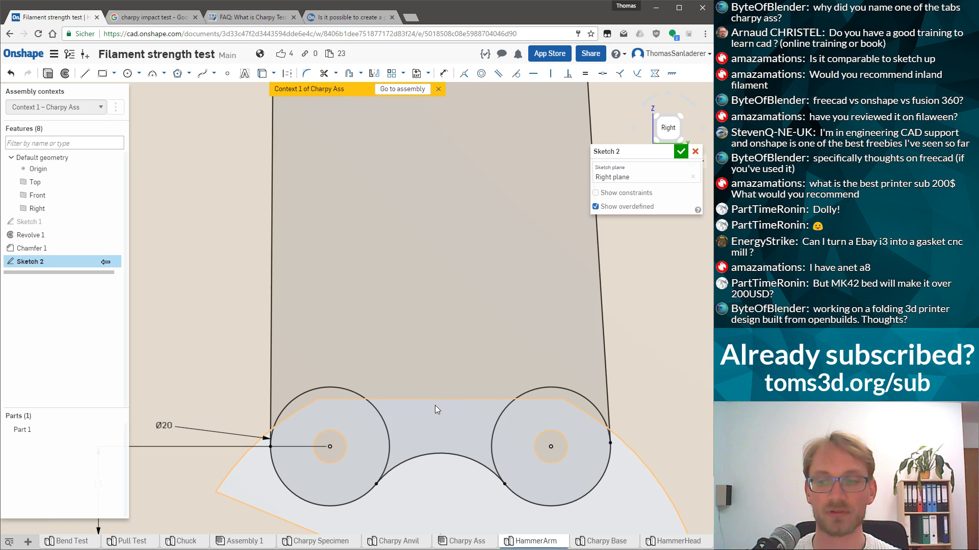
pyautogui.press('m')
pyautogui.click(367, 401)
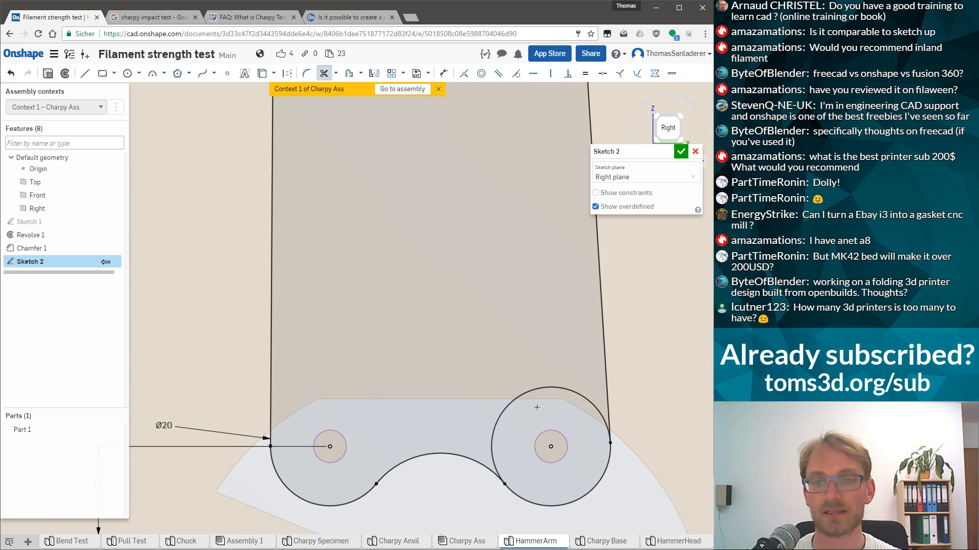
pyautogui.click(511, 410)
# Start an added extrusion of the sketch, replacing the whole-sketch selection with only the arm region below the hub
pyautogui.scroll(-8, 511, 410)
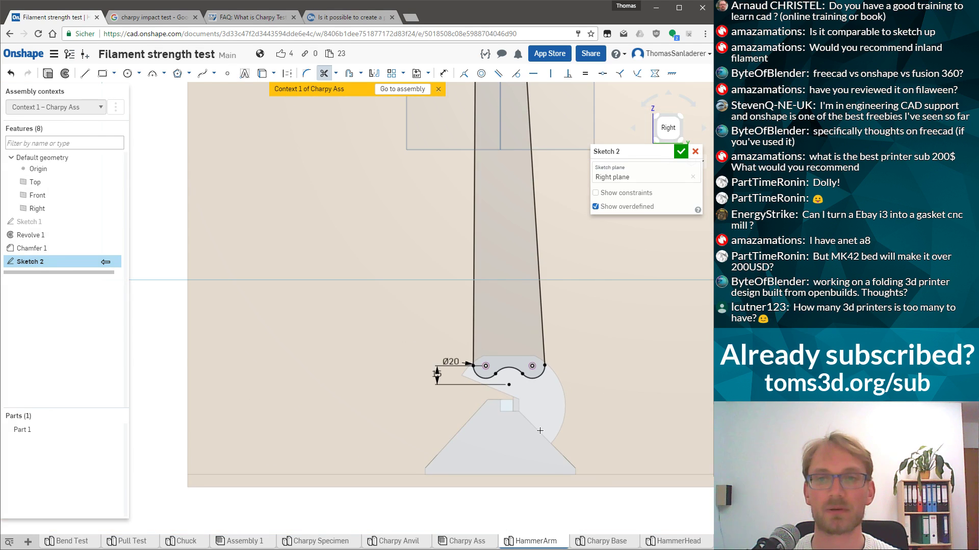
pyautogui.scroll(4, 542, 262)
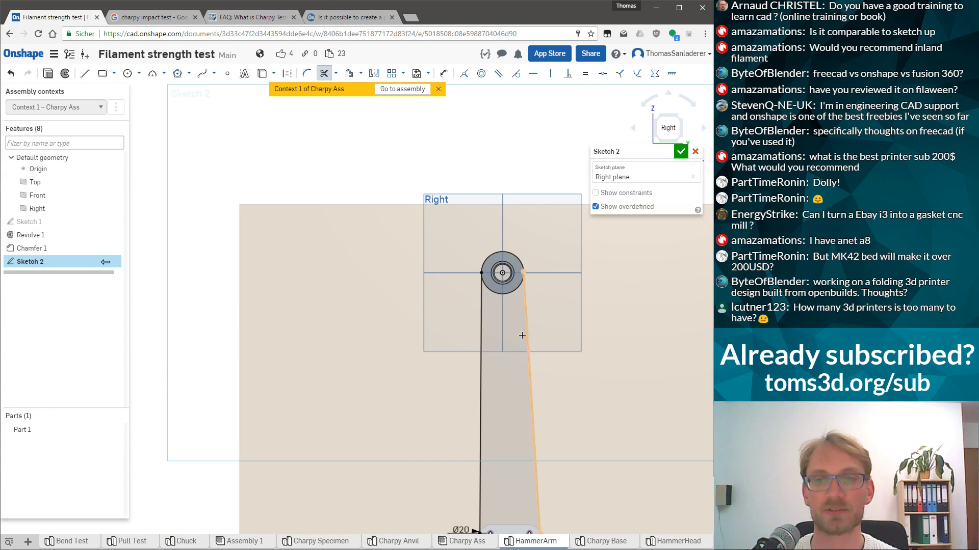
pyautogui.click(48, 74)
pyautogui.scroll(-4, 506, 274)
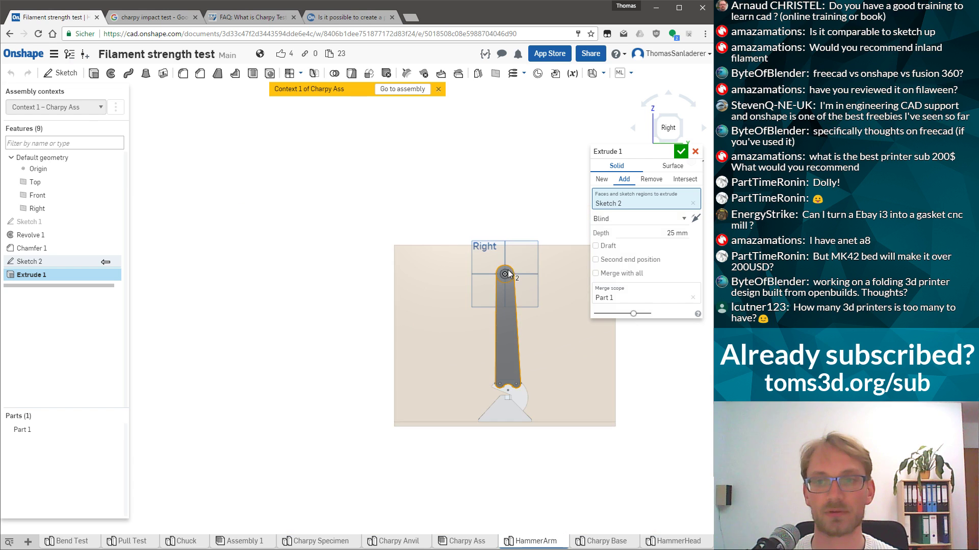
pyautogui.click(693, 204)
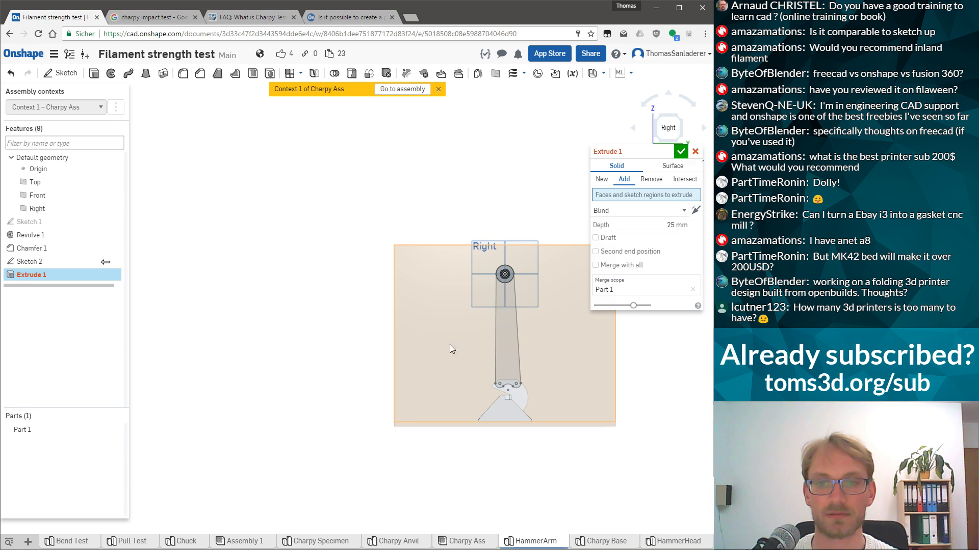
pyautogui.click(499, 340)
pyautogui.scroll(5, 491, 314)
pyautogui.moveTo(508, 317)
pyautogui.mouseDown(button='right')
pyautogui.moveTo(523, 333)
pyautogui.moveTo(511, 330)
pyautogui.mouseUp(button='right')
pyautogui.scroll(-4, 499, 469)
pyautogui.scroll(8, 494, 487)
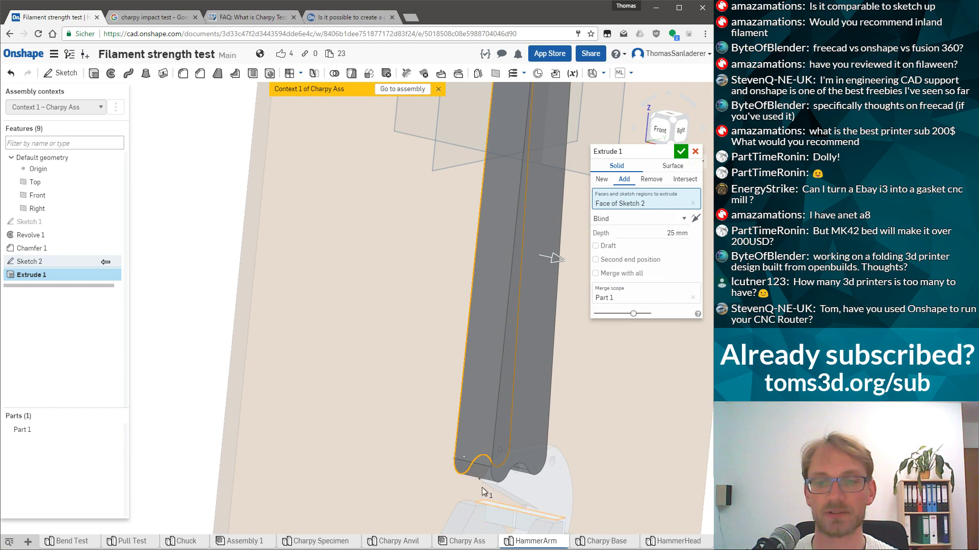
pyautogui.moveTo(490, 461); pyautogui.dragTo(512, 473, button='right')
pyautogui.scroll(5, 509, 471)
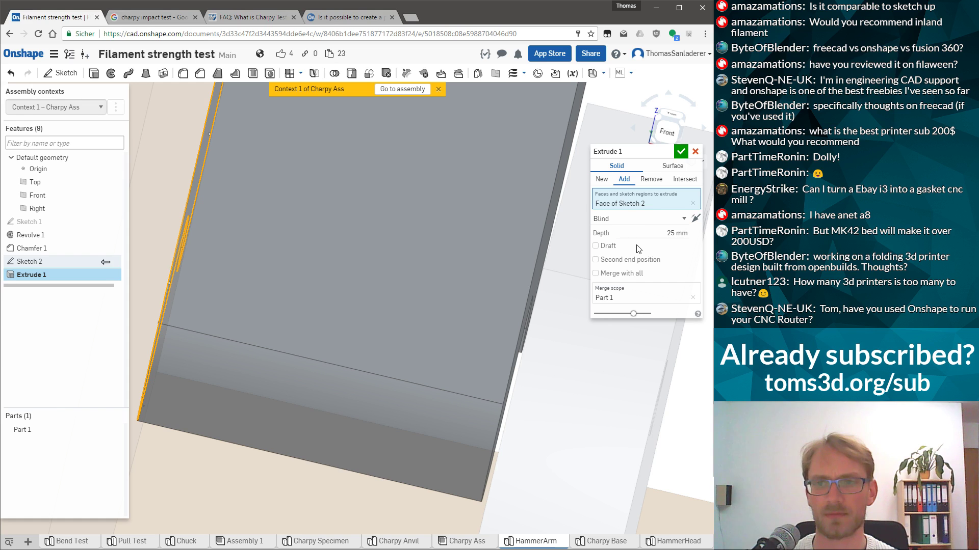
# Try to end the extrusion with Up to part, using the hammer head as the target part
pyautogui.click(644, 219)
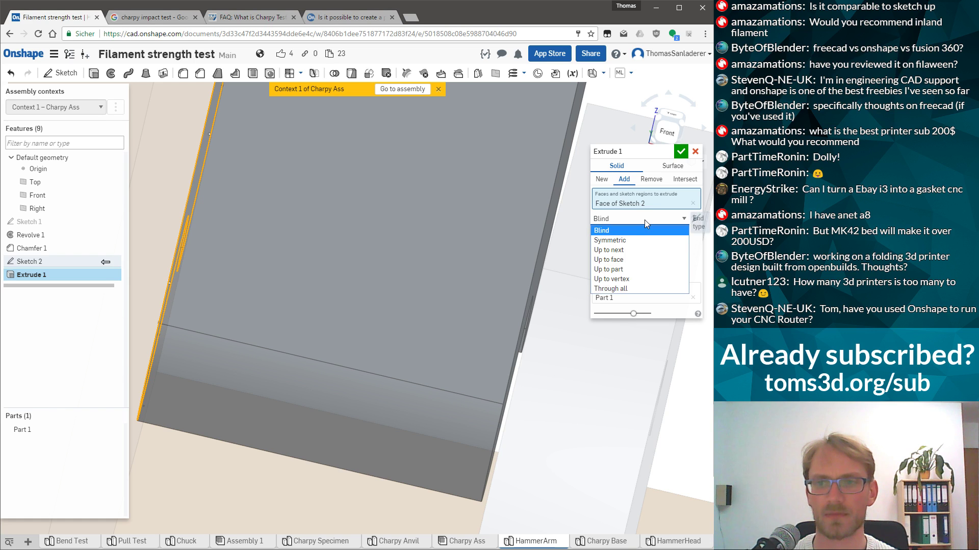
pyautogui.click(628, 267)
pyautogui.moveTo(405, 389)
pyautogui.mouseDown(button='right')
pyautogui.moveTo(434, 404)
pyautogui.moveTo(444, 380)
pyautogui.mouseUp(button='right')
pyautogui.scroll(-3, 429, 401)
pyautogui.scroll(-8, 429, 401)
pyautogui.scroll(5, 395, 409)
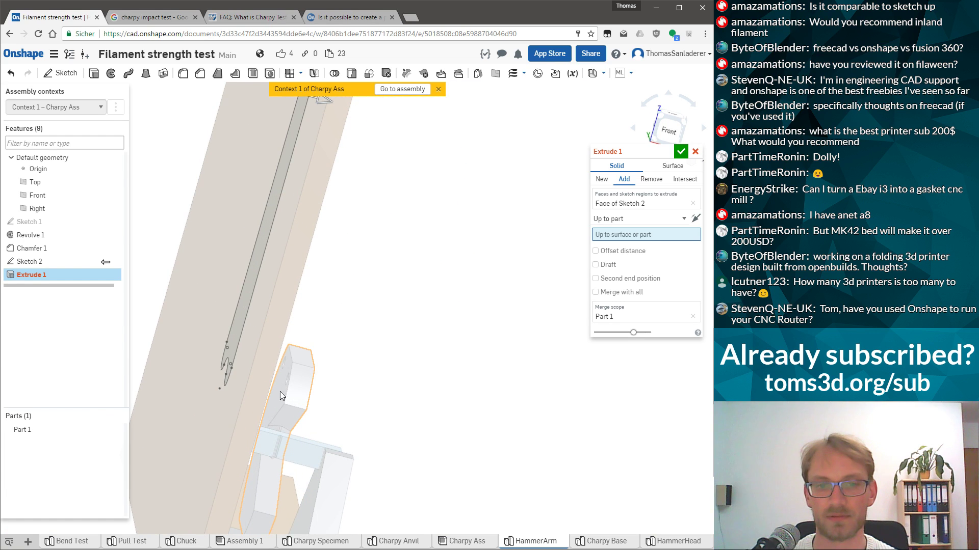
pyautogui.click(283, 393)
pyautogui.moveTo(416, 300); pyautogui.dragTo(392, 292, button='right')
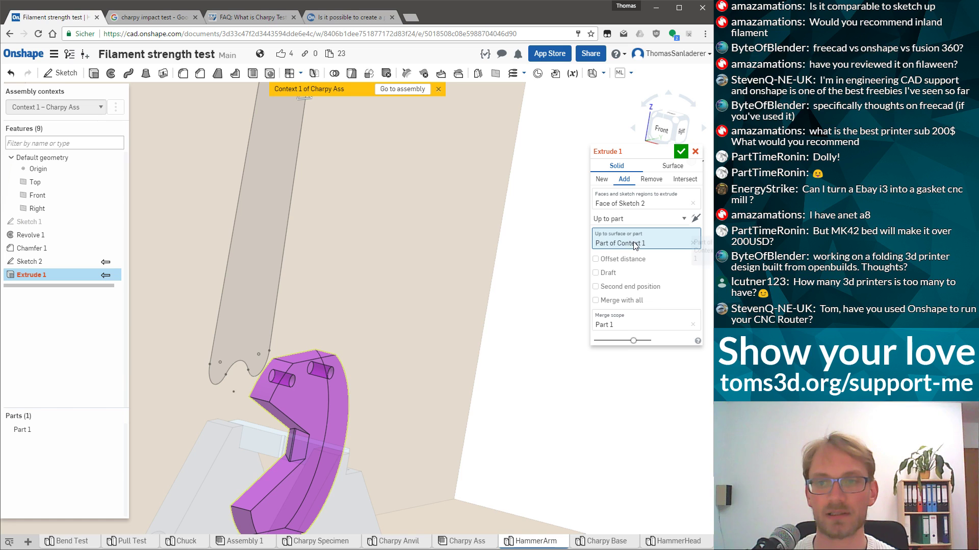
# End the arm extrusion with Up to vertex at the hammer head's upper corner facing the arm, and accept it
pyautogui.click(674, 217)
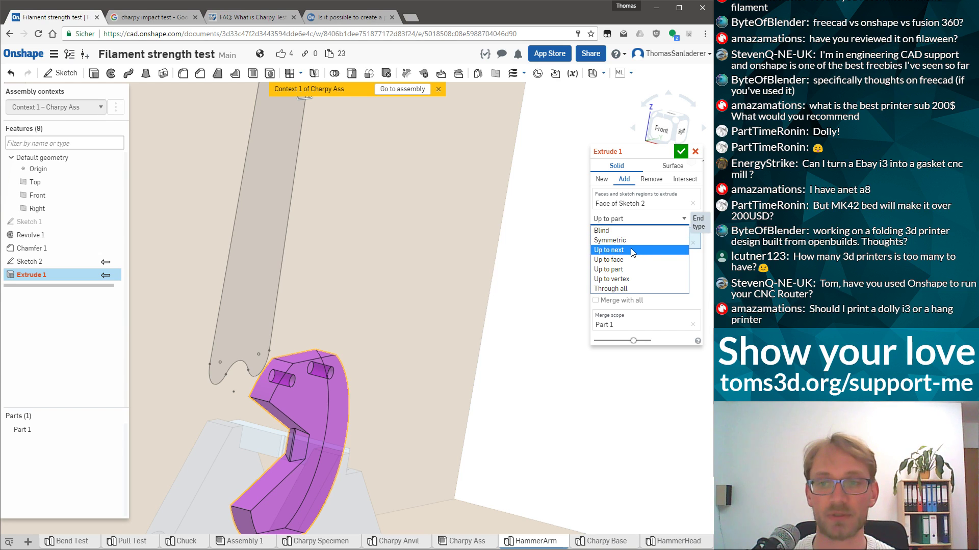
pyautogui.click(645, 278)
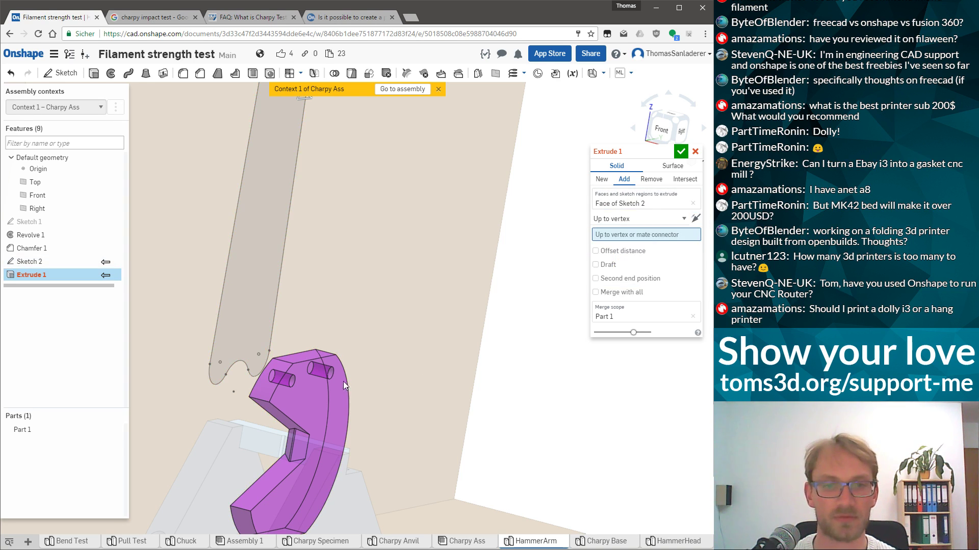
pyautogui.click(272, 360)
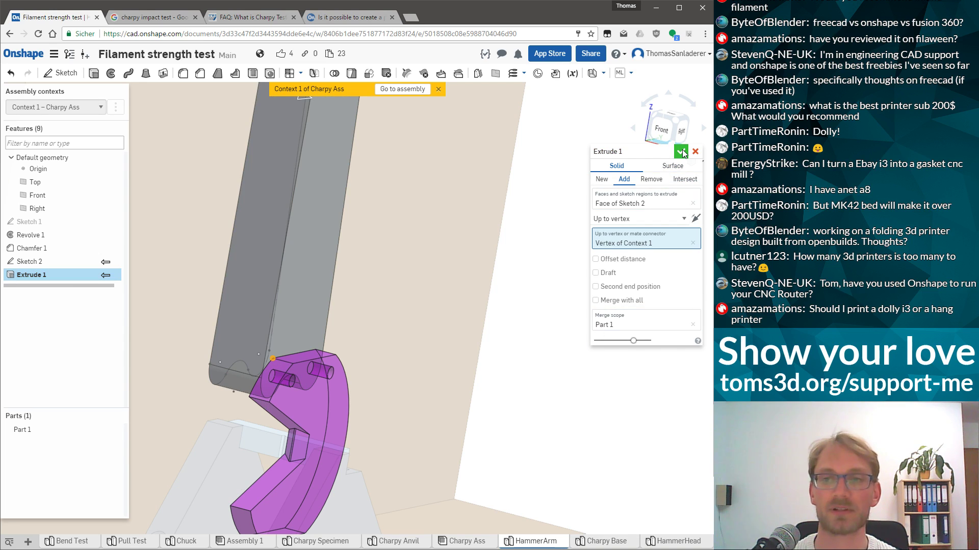
pyautogui.hotkey('shift', '4')
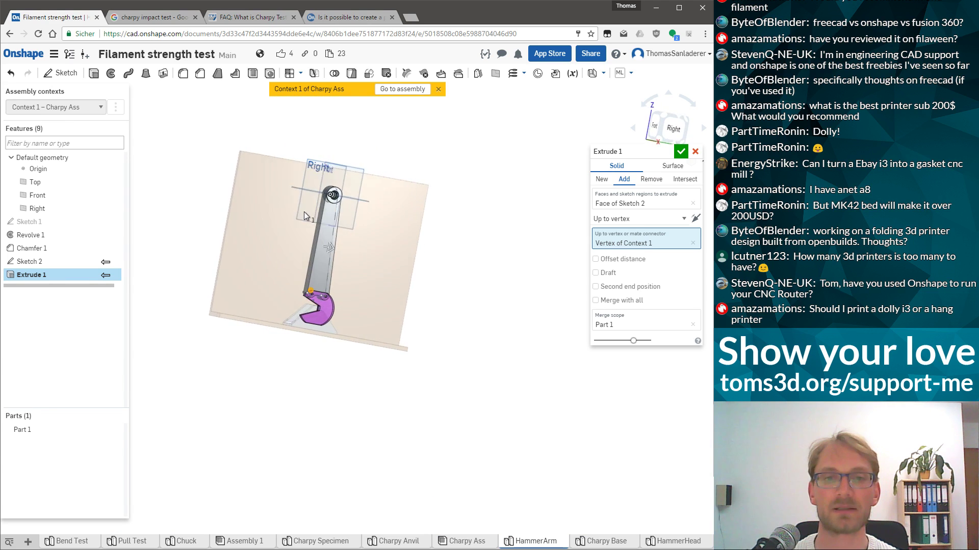
pyautogui.scroll(5, 299, 283)
pyautogui.scroll(3, 387, 174)
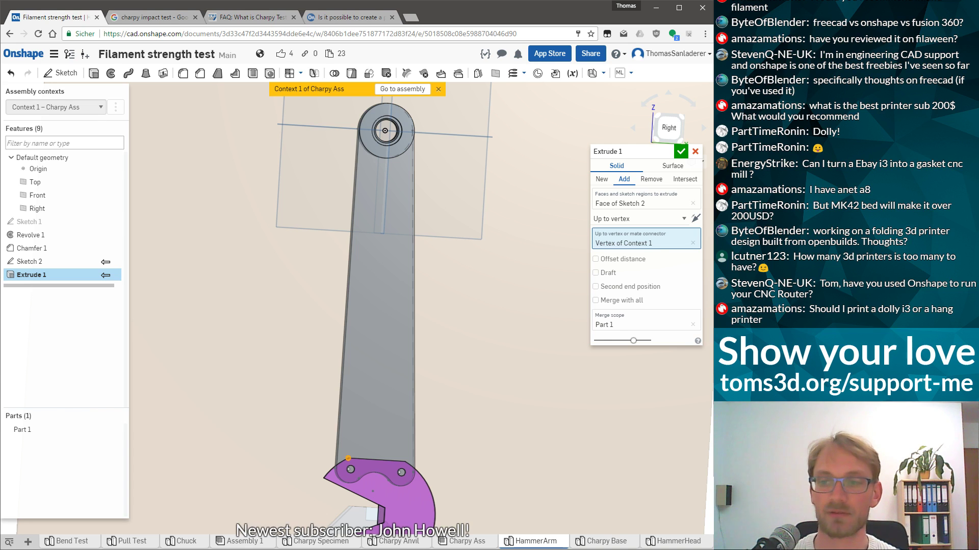
pyautogui.moveTo(379, 282); pyautogui.dragTo(422, 290, button='right')
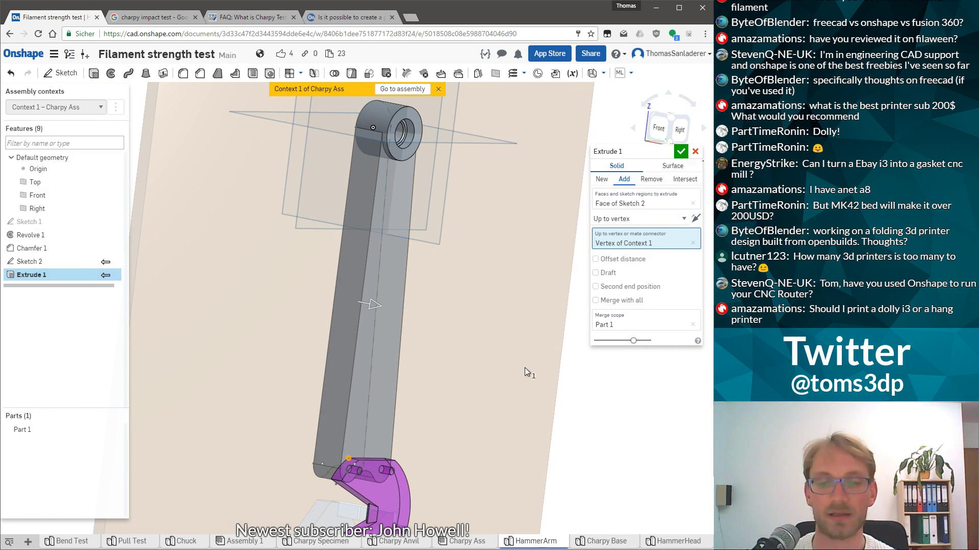
pyautogui.moveTo(470, 424); pyautogui.dragTo(462, 402, button='right')
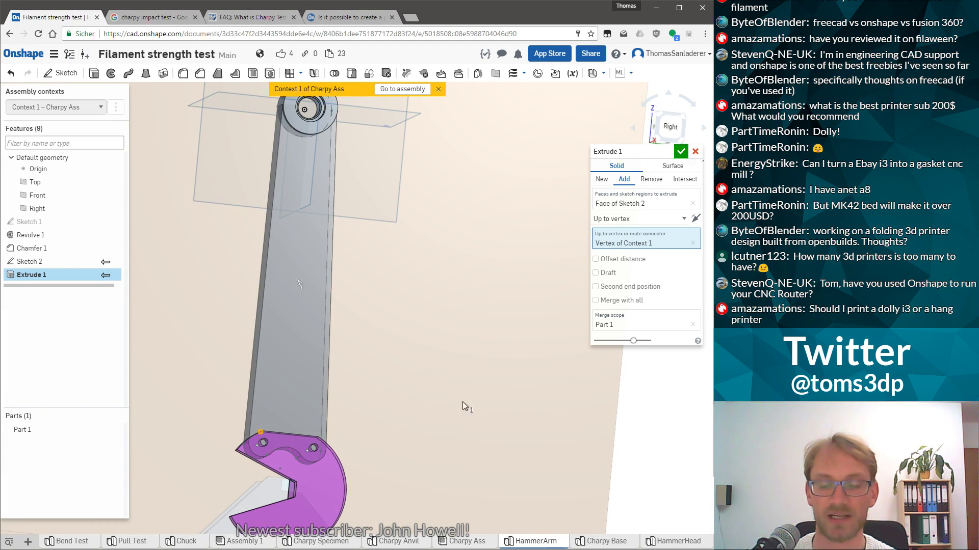
pyautogui.click(681, 154)
# Examine the extruded arm from several angles, especially where its lower end meets the hammer head and its two holes
pyautogui.scroll(-4, 289, 332)
pyautogui.moveTo(289, 331)
pyautogui.mouseDown(button='right')
pyautogui.moveTo(338, 355)
pyautogui.moveTo(288, 324)
pyautogui.moveTo(277, 337)
pyautogui.mouseUp(button='right')
pyautogui.scroll(2, 271, 322)
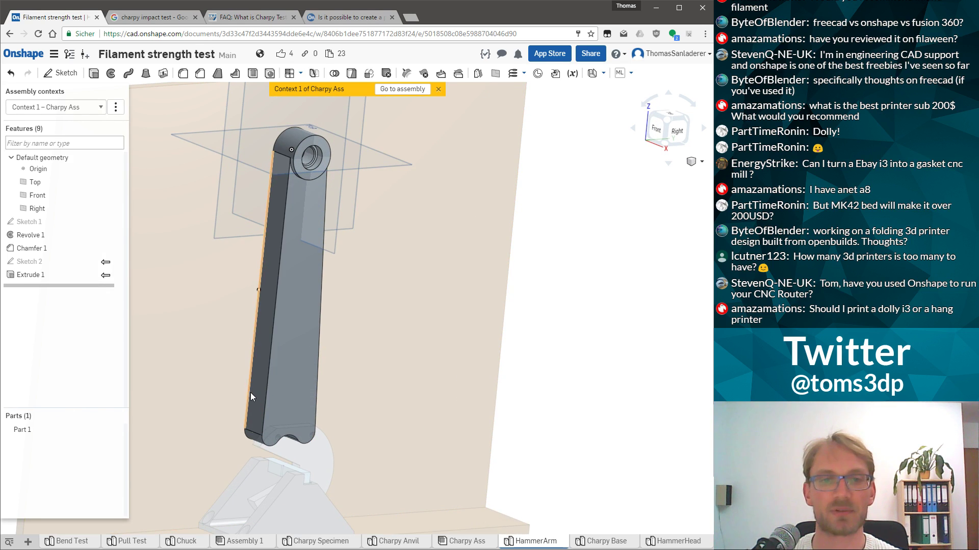
pyautogui.moveTo(252, 420); pyautogui.dragTo(276, 386, button='right')
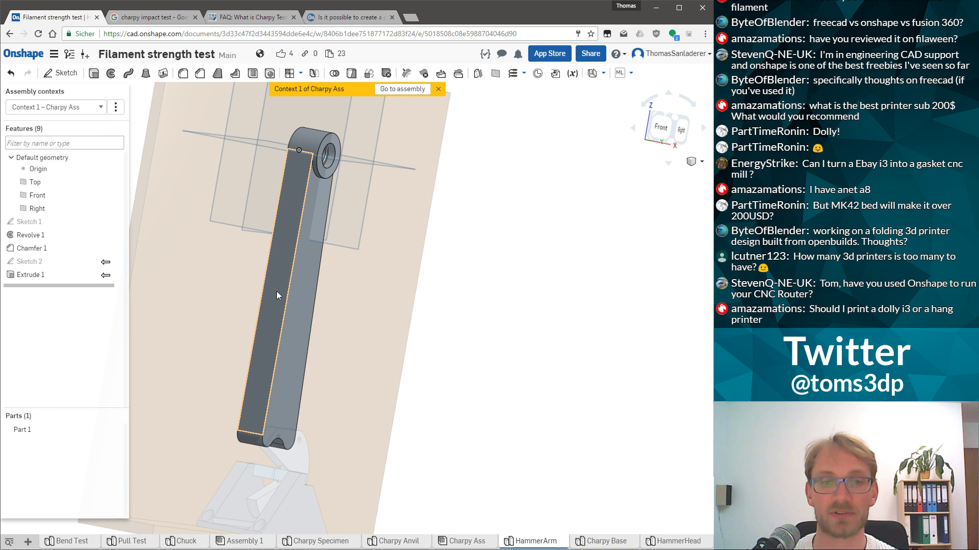
pyautogui.moveTo(319, 394); pyautogui.dragTo(292, 418, button='right')
pyautogui.scroll(5, 291, 418)
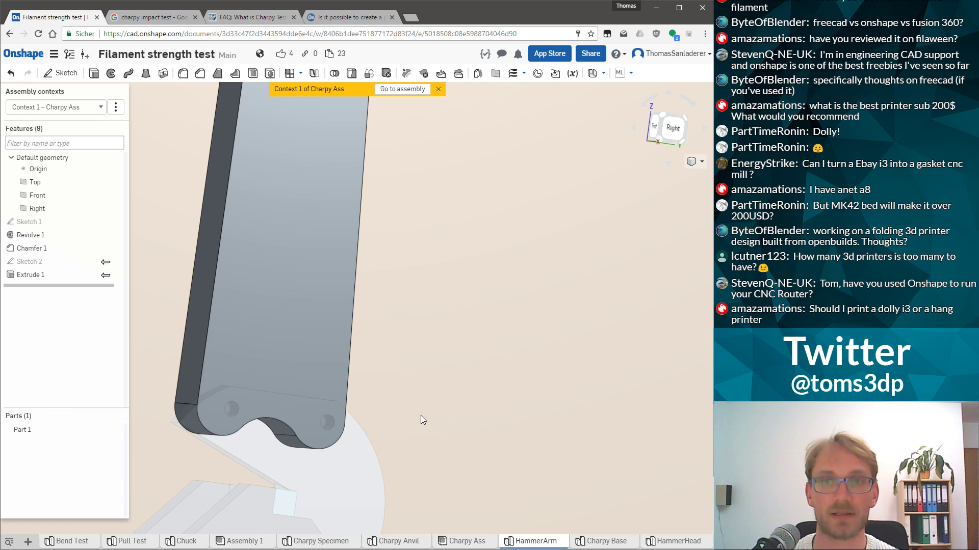
pyautogui.scroll(-2, 497, 416)
pyautogui.scroll(4, 311, 411)
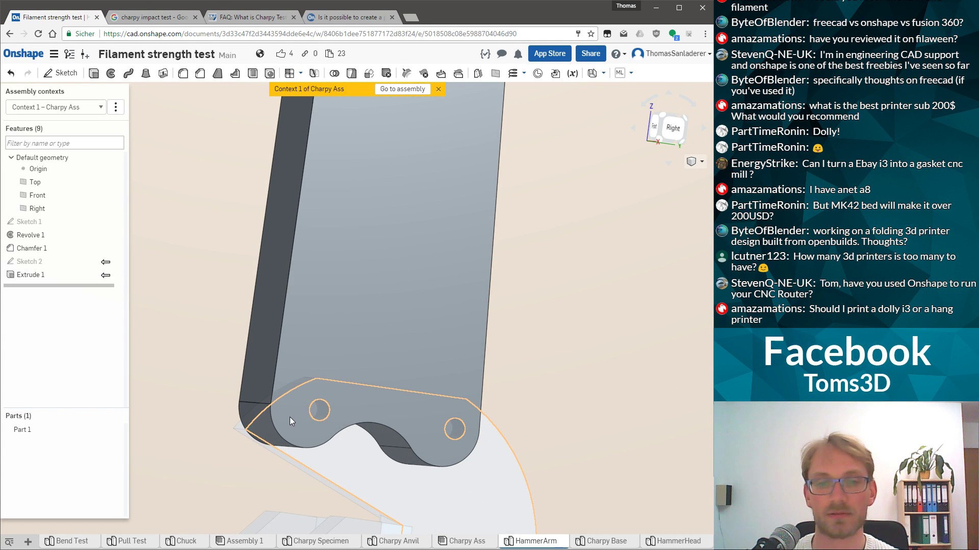
pyautogui.scroll(2, 344, 426)
pyautogui.scroll(-2, 362, 424)
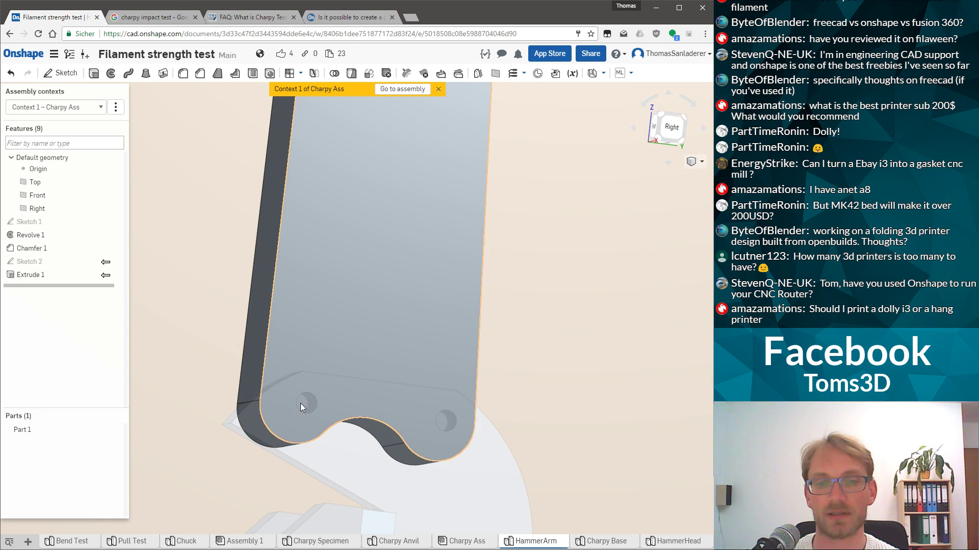
pyautogui.hotkey('shift', '1')
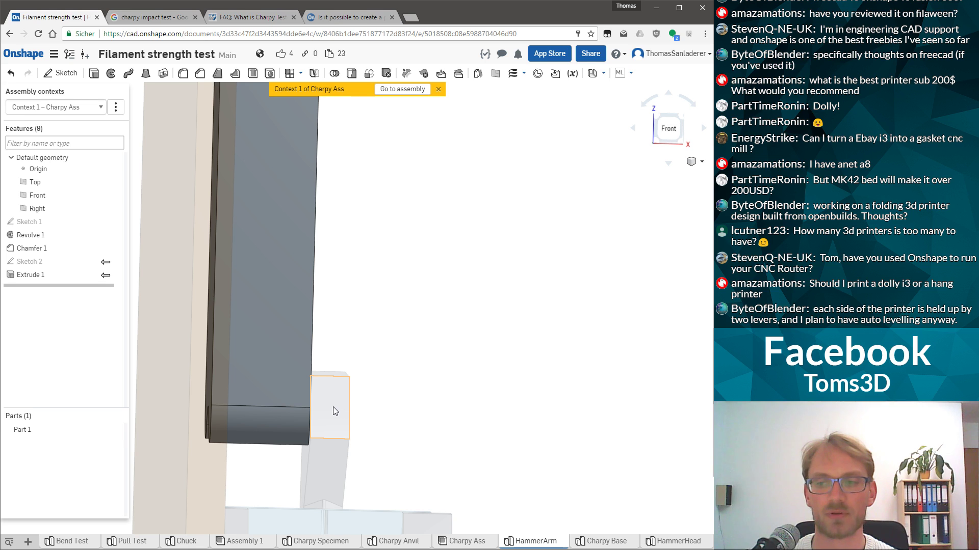
pyautogui.scroll(5, 341, 417)
pyautogui.moveTo(314, 424); pyautogui.dragTo(457, 418, button='right')
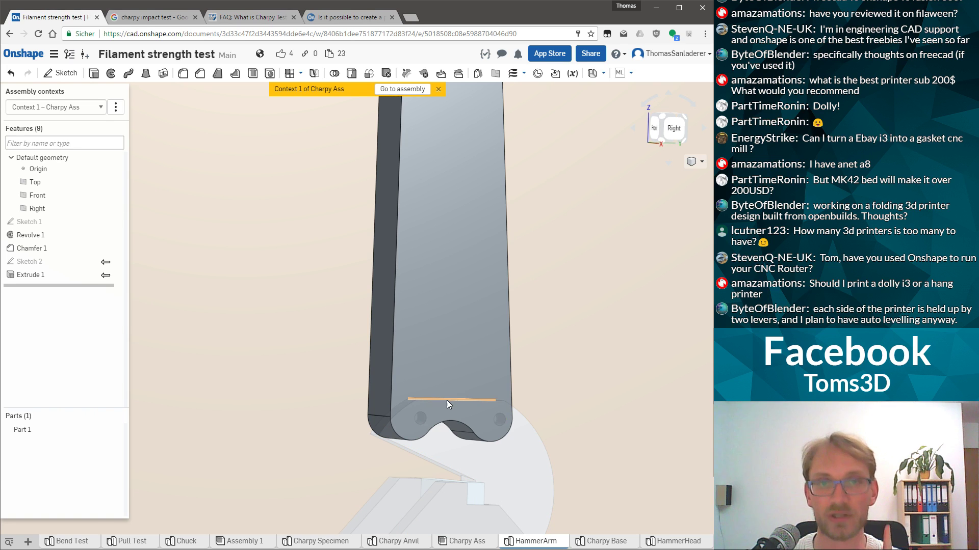
pyautogui.click(431, 358)
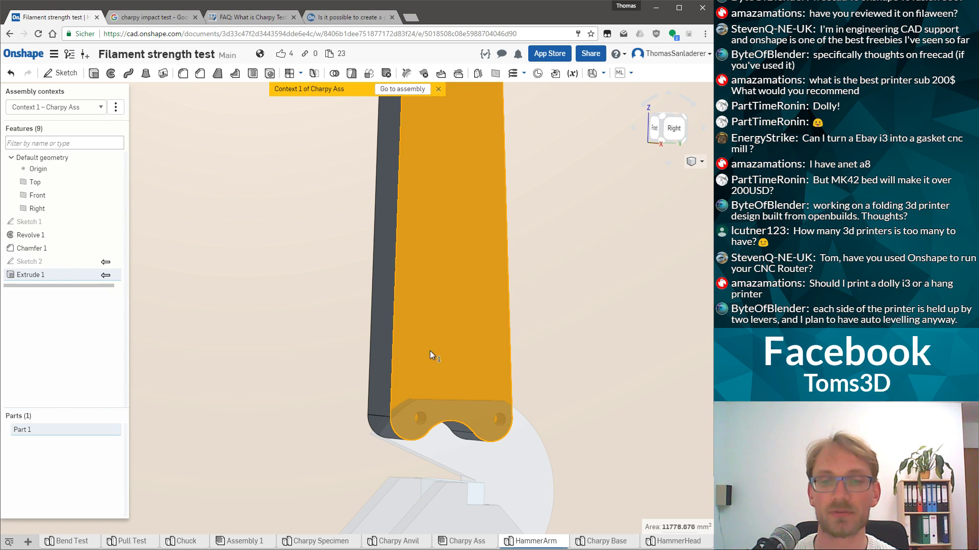
# Reopen the arm profile sketch and draw a small circle centred on each of the two rounded lower ends
pyautogui.doubleClick(30, 262)
pyautogui.scroll(1, 457, 402)
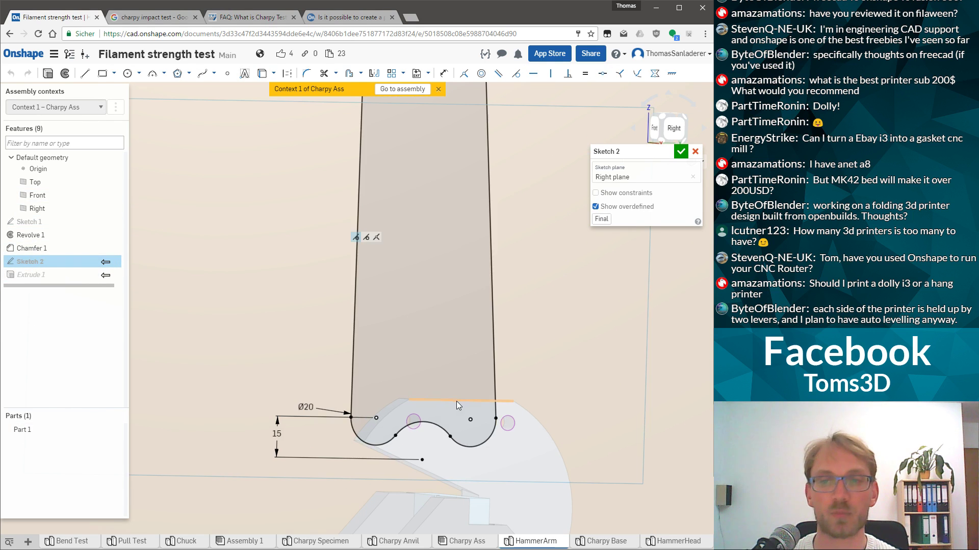
pyautogui.click(128, 74)
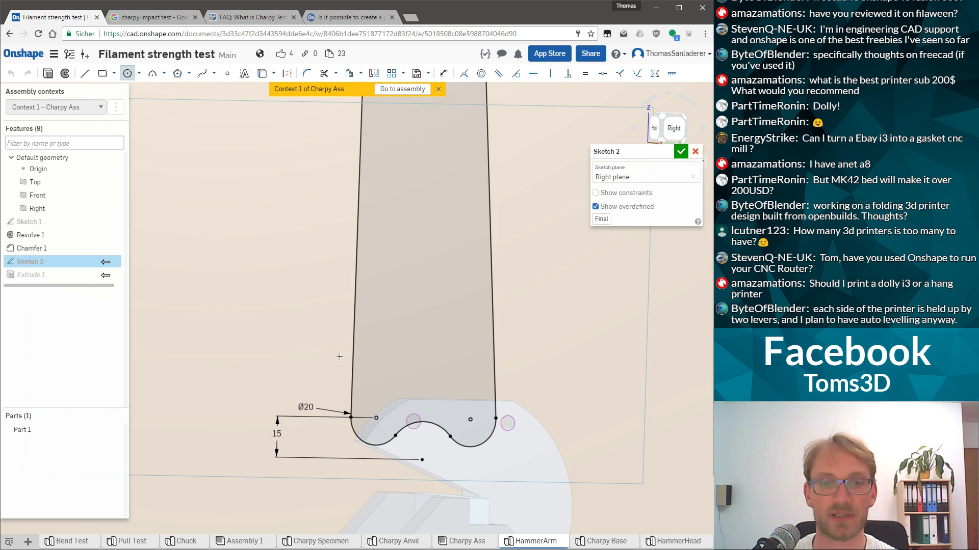
pyautogui.click(375, 418)
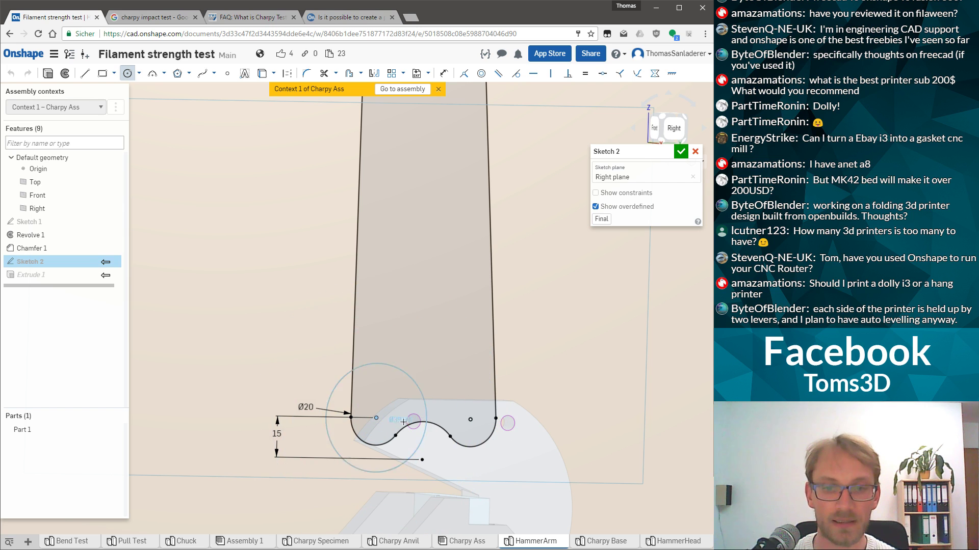
pyautogui.click(386, 423)
pyautogui.click(469, 418)
pyautogui.click(467, 407)
pyautogui.press('Escape')
pyautogui.scroll(2, 428, 423)
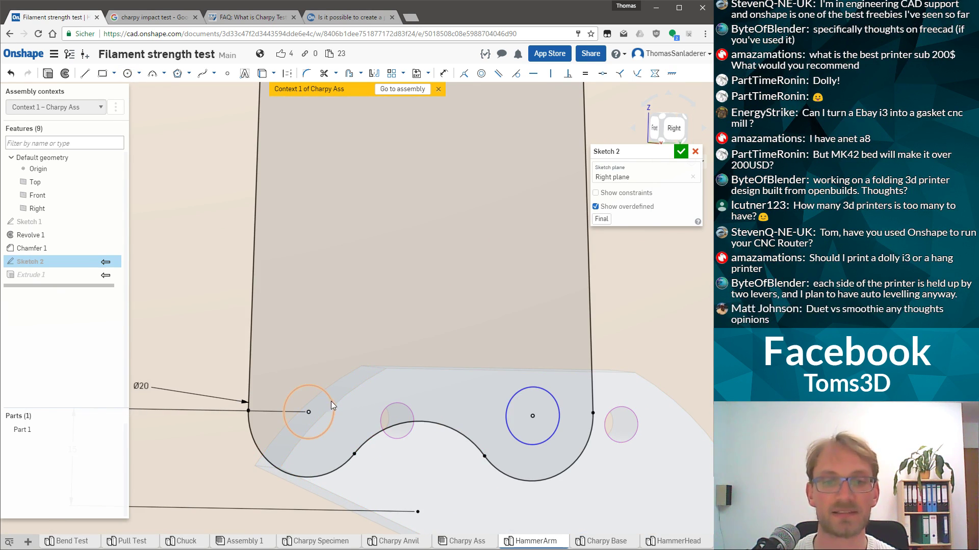
pyautogui.click(330, 402)
pyautogui.click(516, 399)
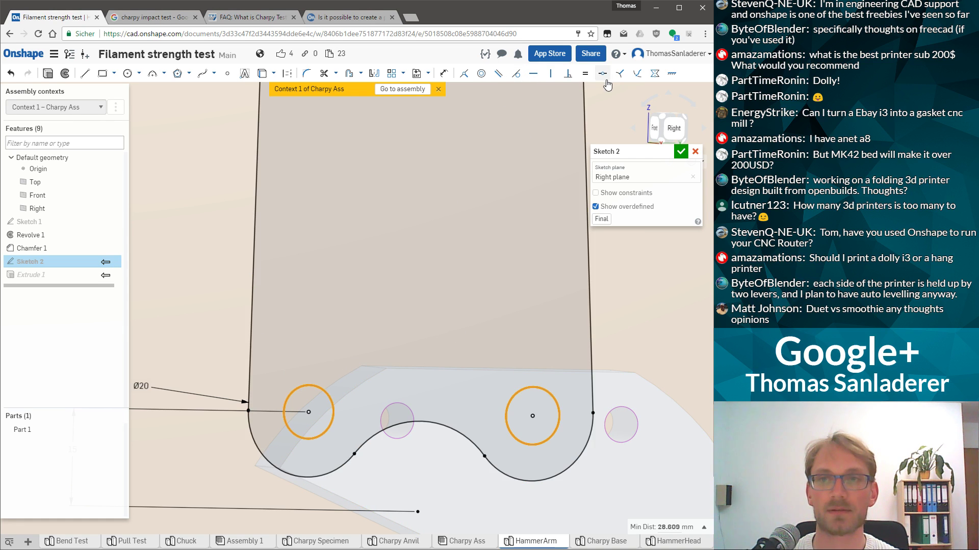
pyautogui.click(479, 292)
pyautogui.scroll(-3, 477, 288)
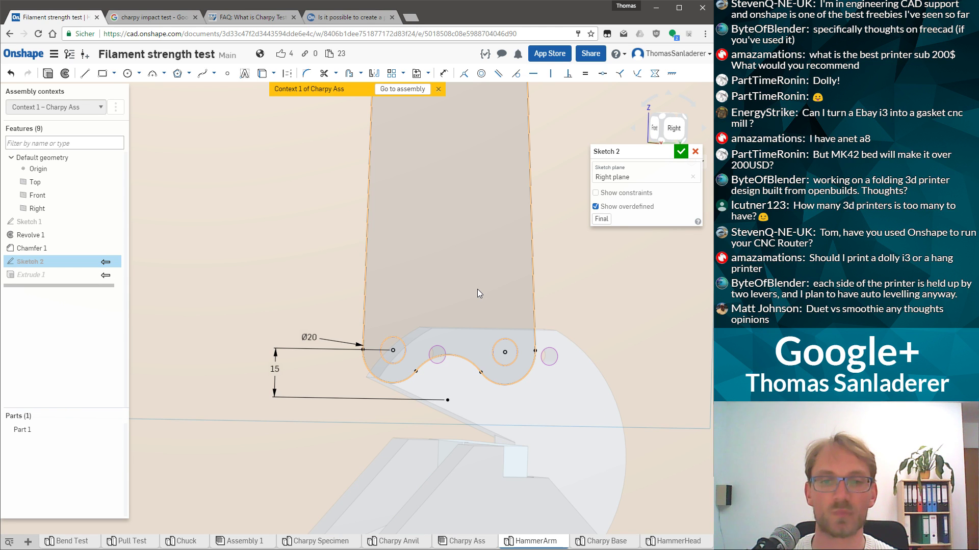
pyautogui.moveTo(477, 289)
pyautogui.mouseDown(button='right')
pyautogui.moveTo(466, 329)
pyautogui.moveTo(422, 339)
pyautogui.mouseUp(button='right')
pyautogui.scroll(5, 412, 344)
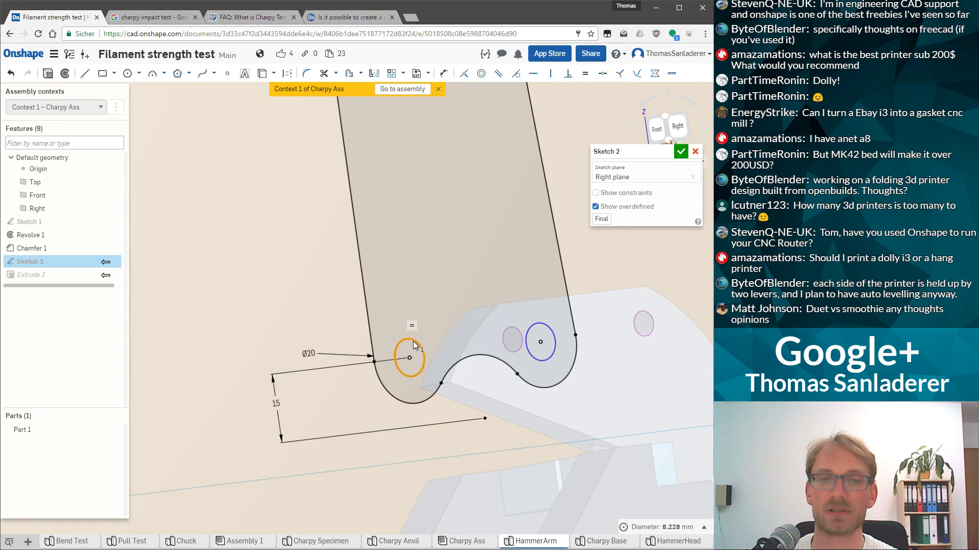
pyautogui.click(694, 152)
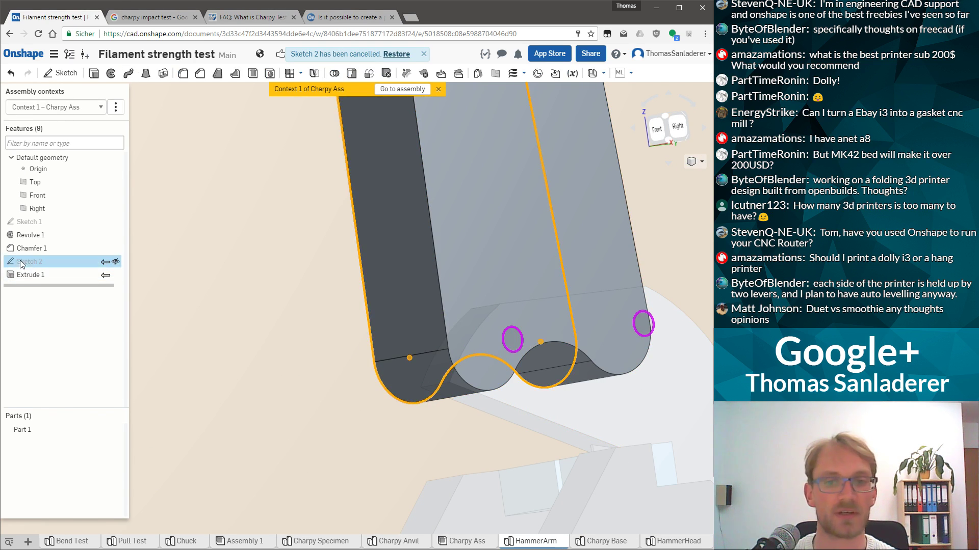
# Go to the Charpy assembly and measure the diameter of the hammer head's mounting hole, examining how the head overlaps the arm
pyautogui.scroll(-3, 408, 358)
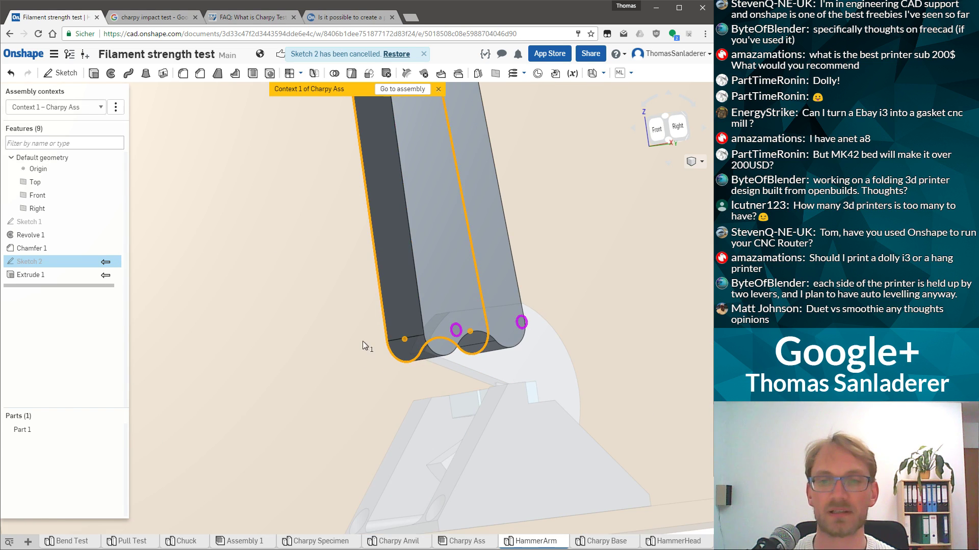
pyautogui.moveTo(372, 340); pyautogui.dragTo(337, 333, button='right')
pyautogui.scroll(5, 374, 355)
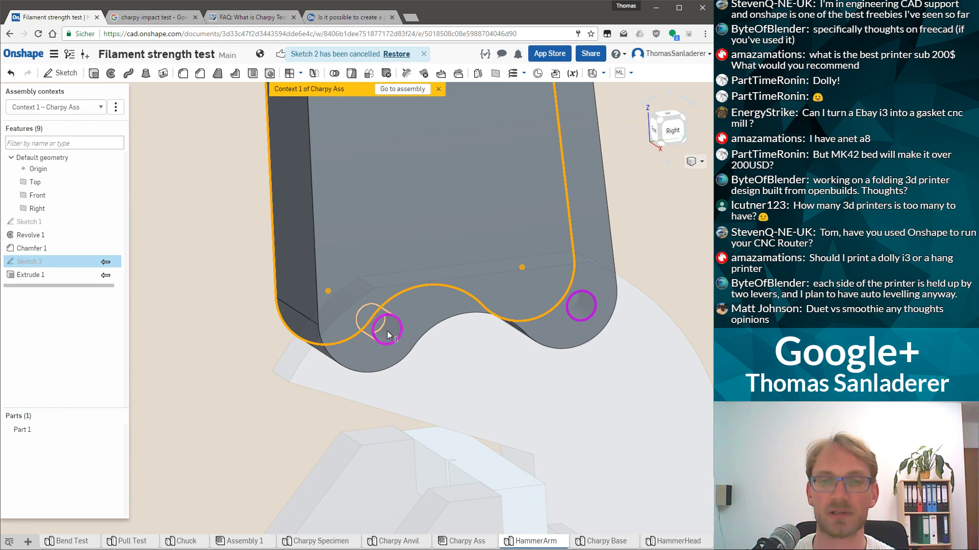
pyautogui.click(403, 89)
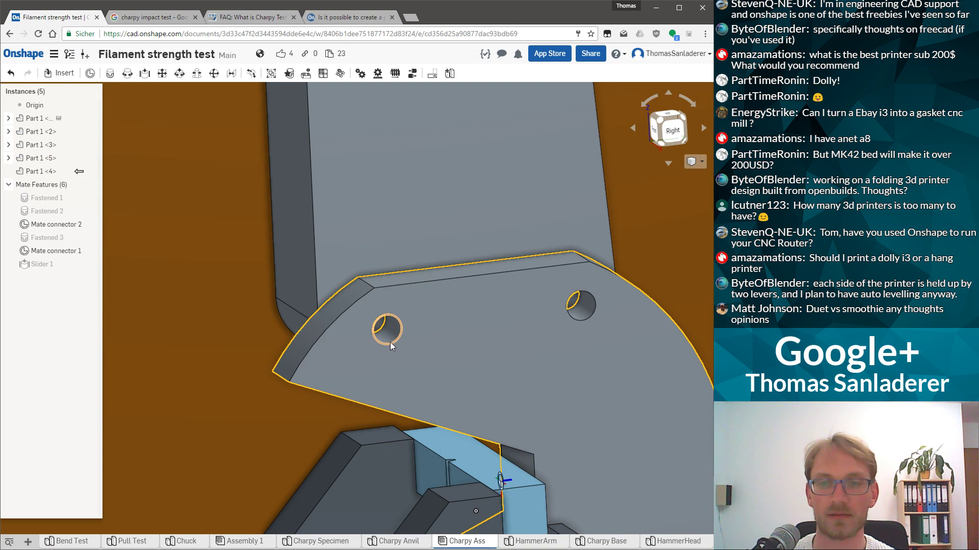
pyautogui.click(377, 337)
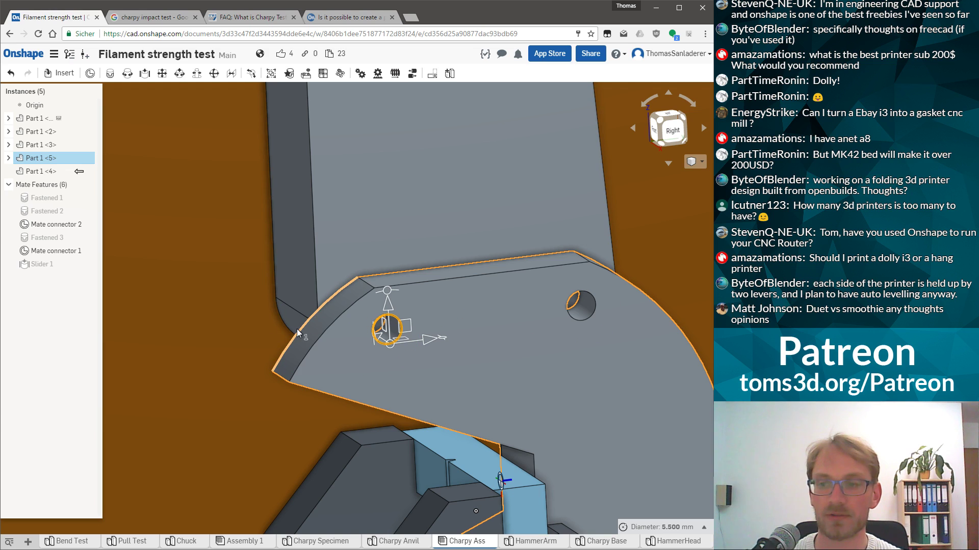
pyautogui.scroll(-2, 330, 340)
pyautogui.moveTo(338, 269); pyautogui.dragTo(307, 243, button='right')
pyautogui.scroll(-3, 486, 403)
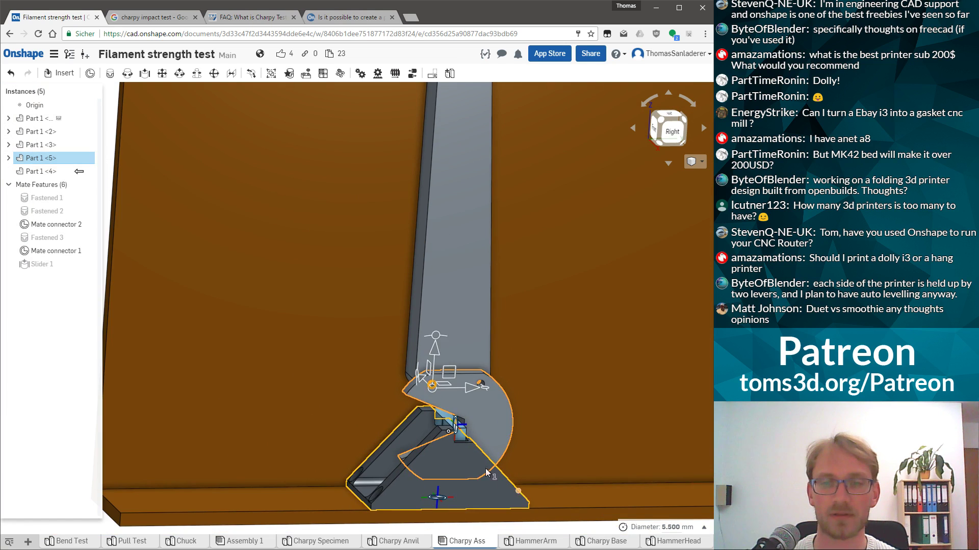
pyautogui.scroll(3, 447, 345)
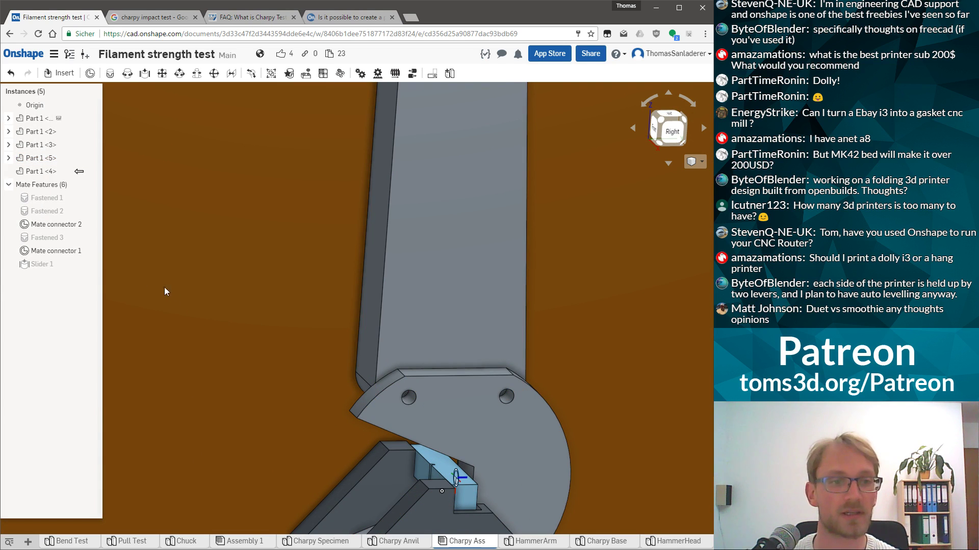
pyautogui.moveTo(377, 287); pyautogui.dragTo(365, 311, button='right')
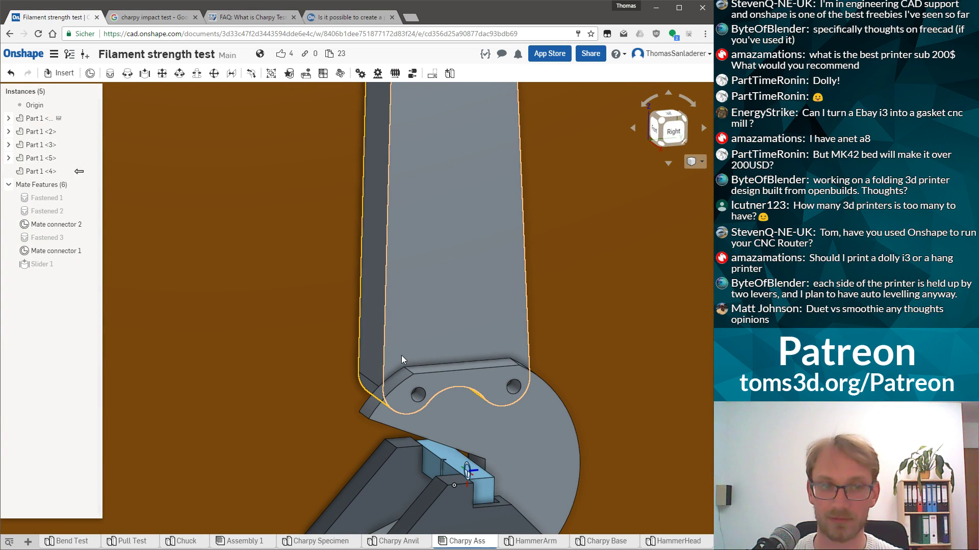
# Switch from the arm in the assembly to its HammerArm part studio and show the arm profile sketch, Sketch 2
pyautogui.click(431, 326)
pyautogui.rightClick(431, 327)
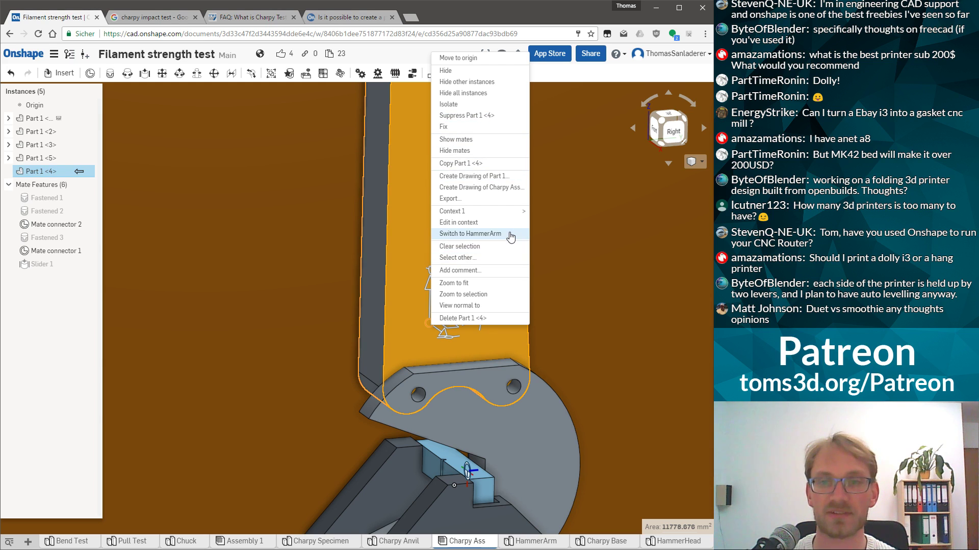
pyautogui.click(511, 235)
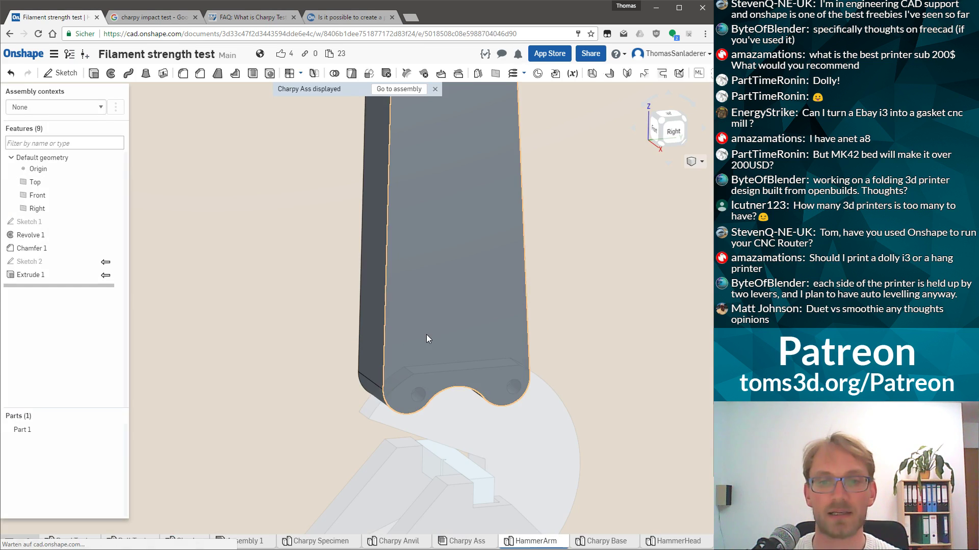
pyautogui.click(32, 261)
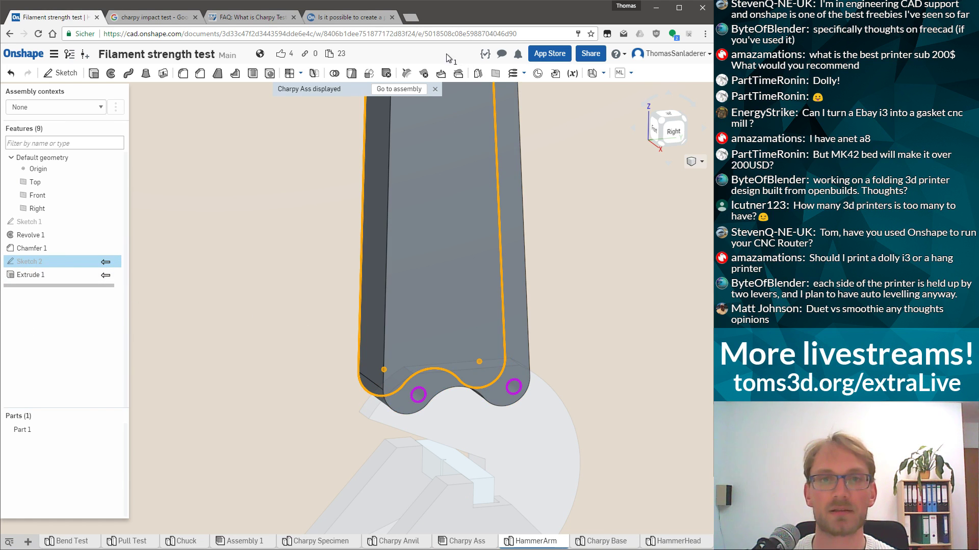
pyautogui.click(115, 262)
pyautogui.click(127, 300)
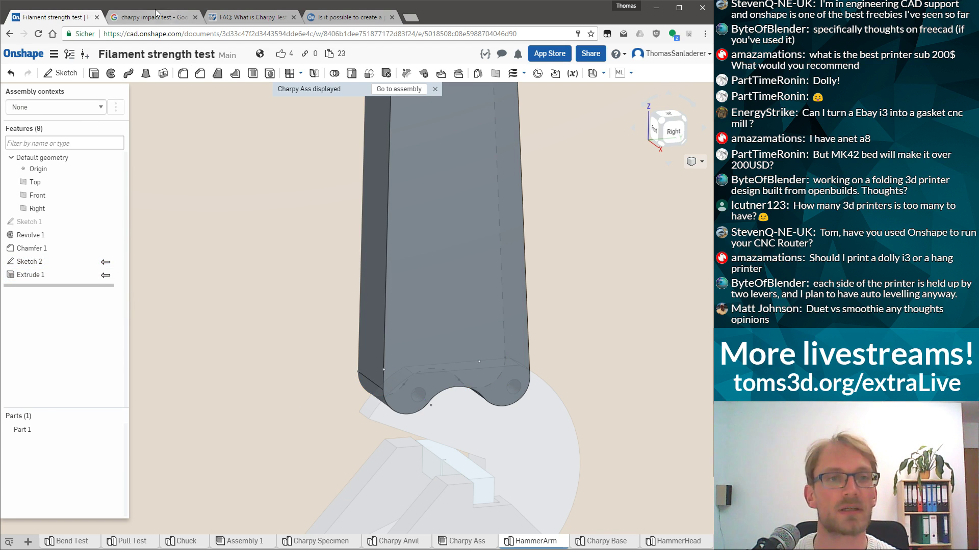
# Place simple through holes, ISO clearance M6 with Close fit, on the two centre points of the arm's rounded lower ends
pyautogui.click(270, 73)
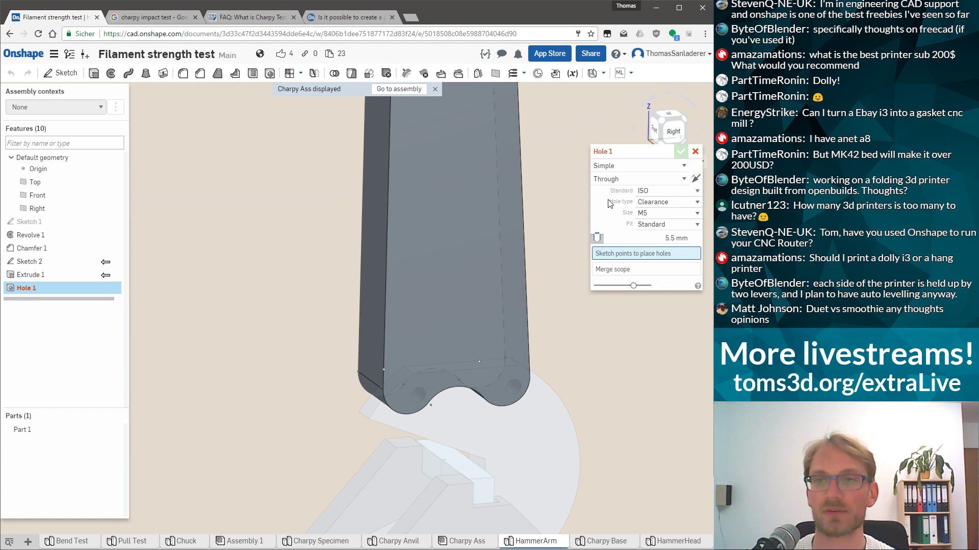
pyautogui.click(671, 213)
pyautogui.click(671, 249)
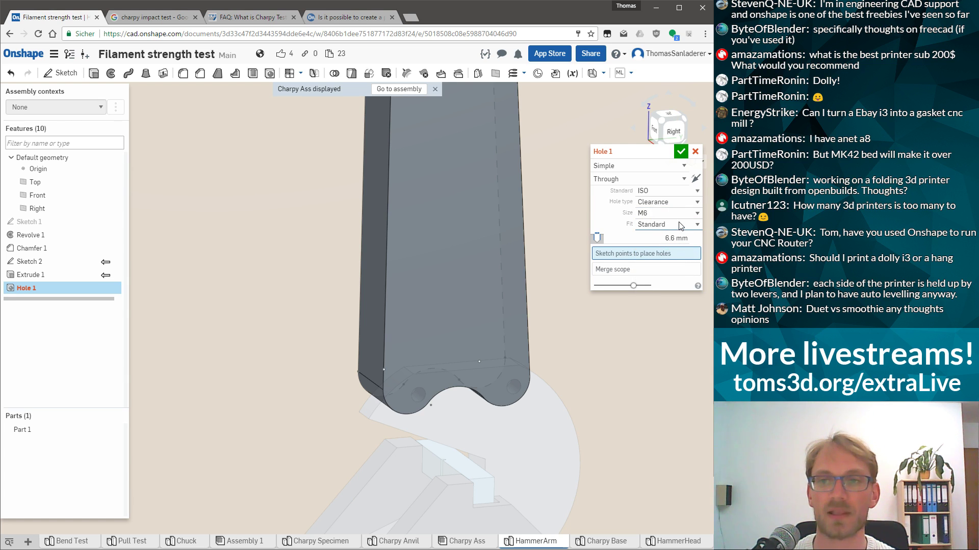
pyautogui.click(679, 224)
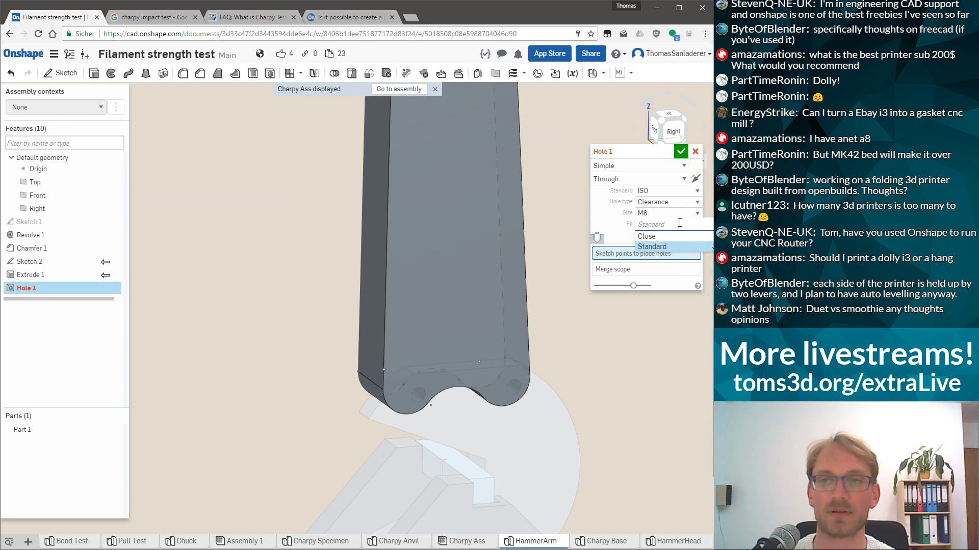
pyautogui.click(646, 236)
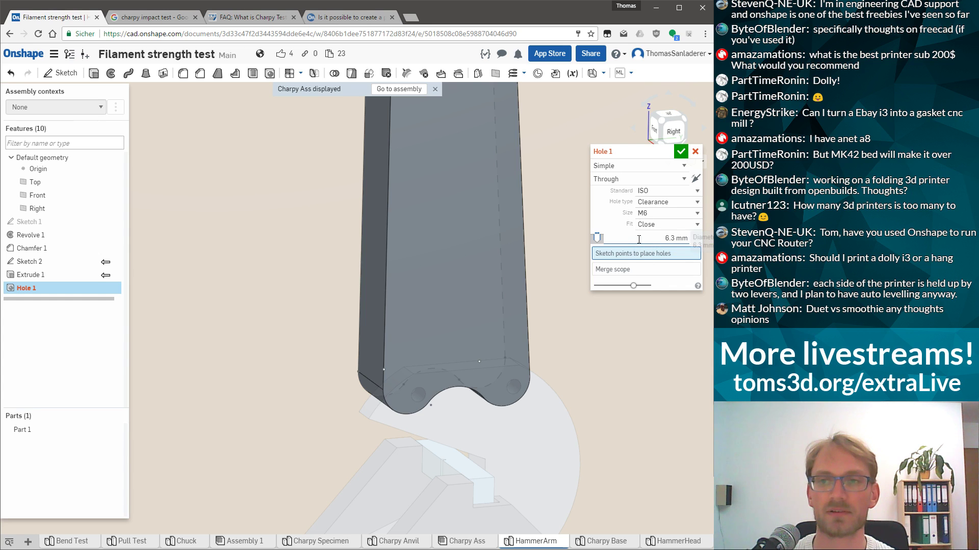
pyautogui.click(384, 369)
pyautogui.click(476, 363)
# Change the two M6 holes to the Counterbore style, check them on the arm's back face, and accept the hole feature
pyautogui.moveTo(451, 372)
pyautogui.mouseDown(button='right')
pyautogui.moveTo(352, 357)
pyautogui.moveTo(406, 365)
pyautogui.moveTo(615, 204)
pyautogui.mouseUp(button='right')
pyautogui.click(638, 166)
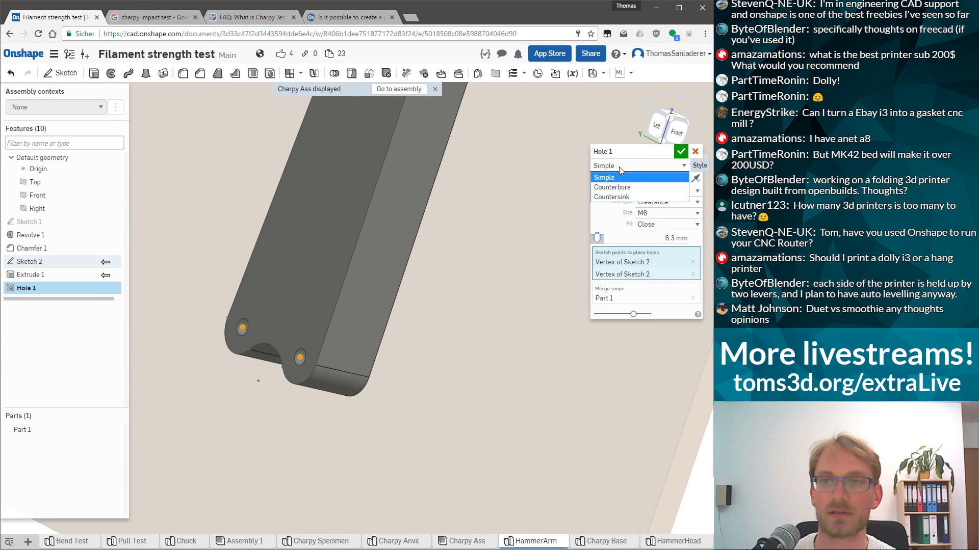
pyautogui.click(614, 182)
pyautogui.moveTo(301, 310); pyautogui.dragTo(386, 361, button='right')
pyautogui.scroll(4, 316, 334)
pyautogui.moveTo(283, 319); pyautogui.dragTo(351, 371, button='right')
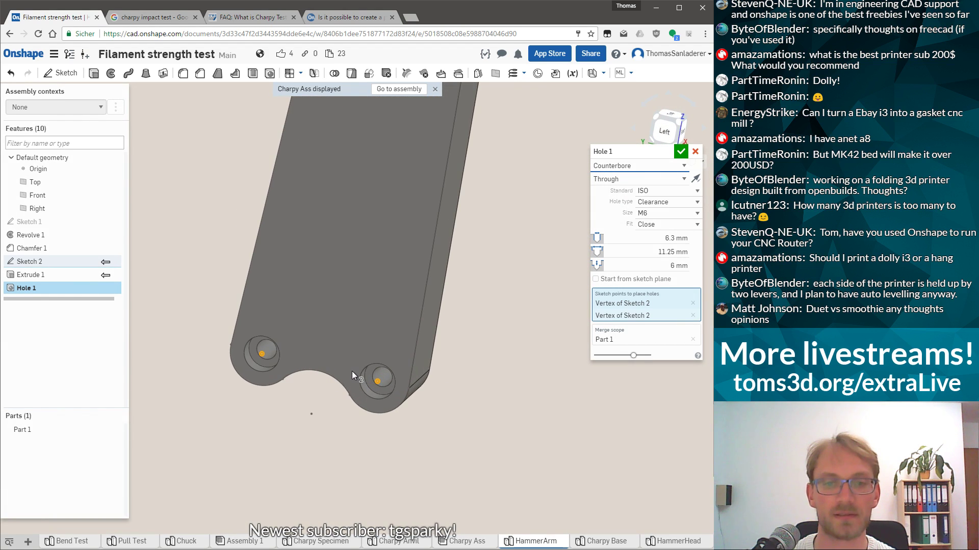
pyautogui.moveTo(405, 350); pyautogui.dragTo(549, 273, button='right')
pyautogui.click(696, 152)
# Examine the arm from front and back, checking its overall shape and the two counterbored holes at the lower end
pyautogui.moveTo(635, 206); pyautogui.dragTo(533, 134, button='right')
pyautogui.scroll(-4, 519, 346)
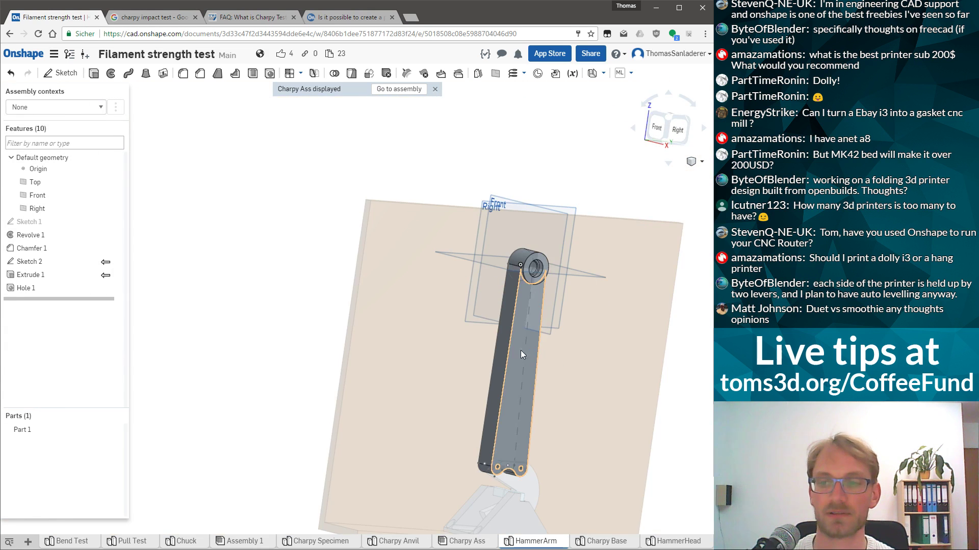
pyautogui.scroll(6, 523, 472)
pyautogui.moveTo(484, 493); pyautogui.dragTo(487, 460, button='right')
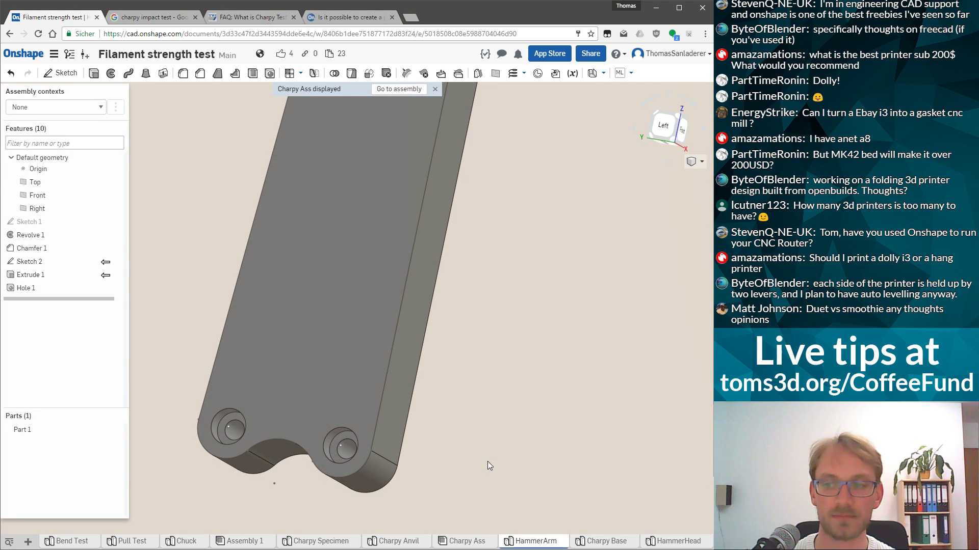
pyautogui.scroll(-5, 485, 403)
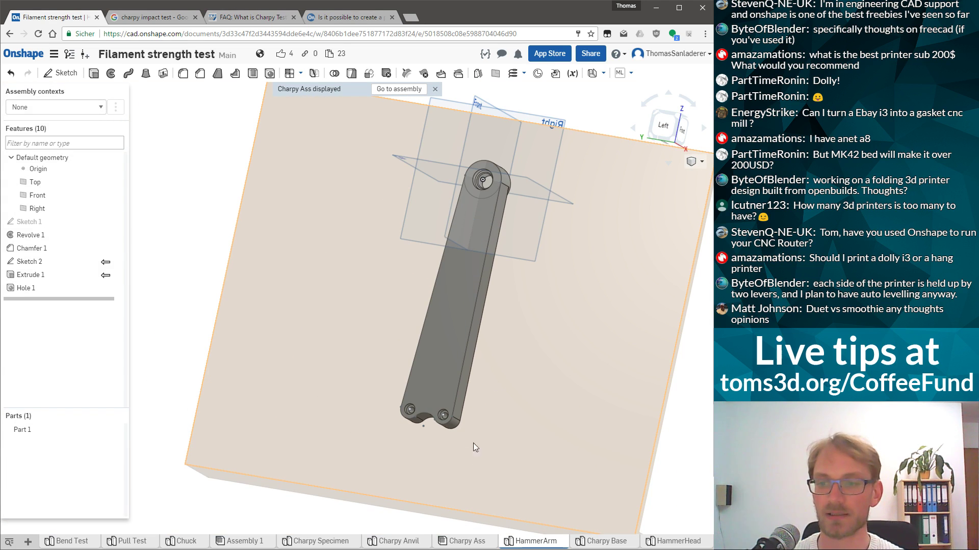
pyautogui.scroll(3, 457, 374)
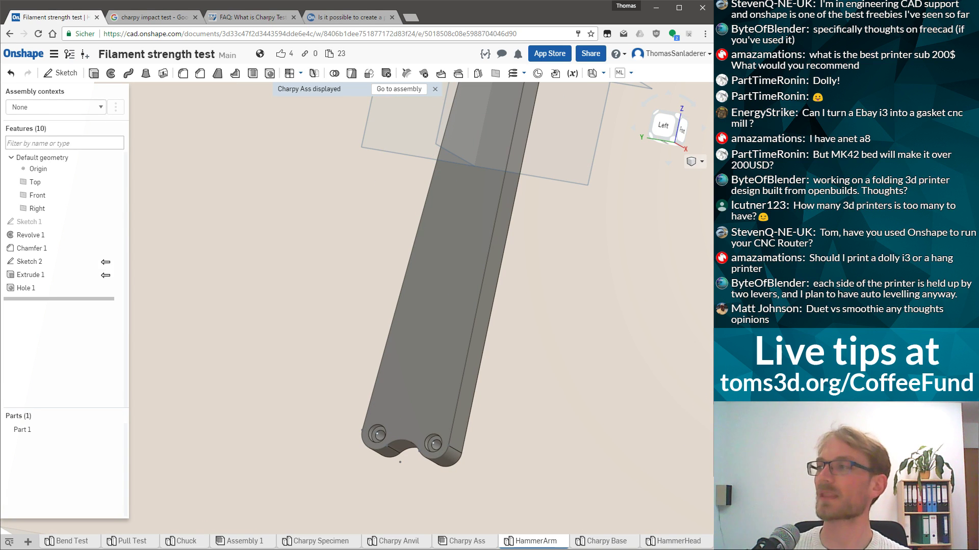
pyautogui.press('f')
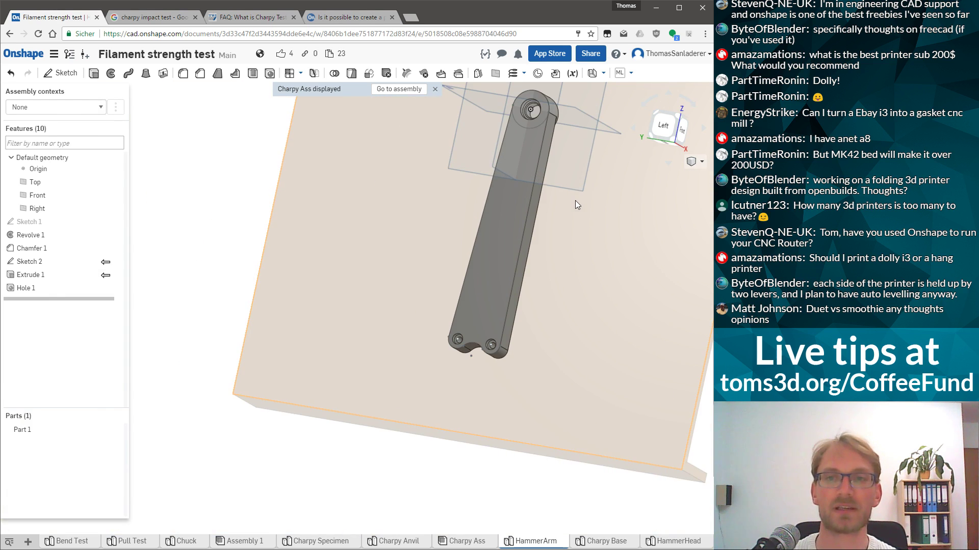
pyautogui.moveTo(576, 152); pyautogui.dragTo(501, 147, button='right')
# Return to the Charpy assembly and examine, mainly in Front view, how the arm sits between the backboard and the hammer head
pyautogui.click(411, 90)
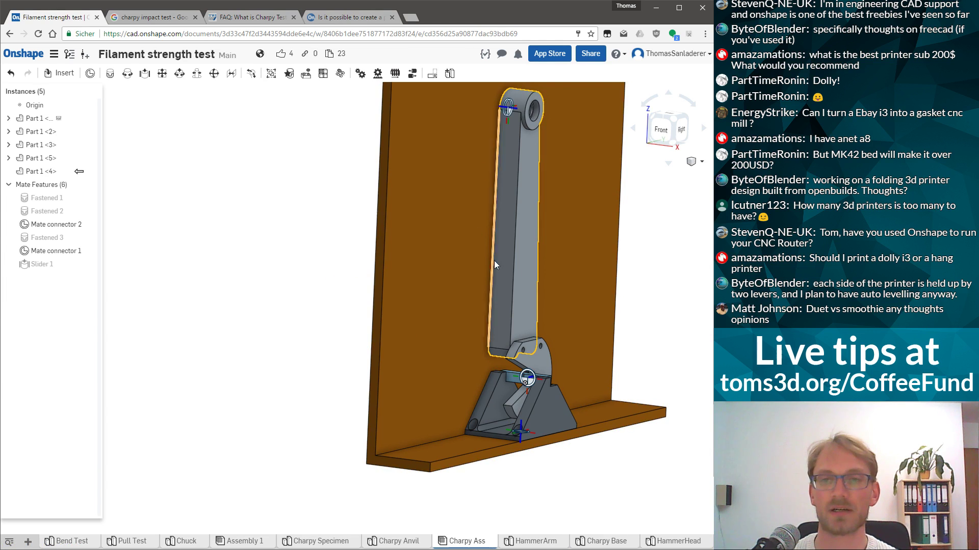
pyautogui.moveTo(522, 269); pyautogui.dragTo(556, 150, button='right')
pyautogui.scroll(5, 556, 150)
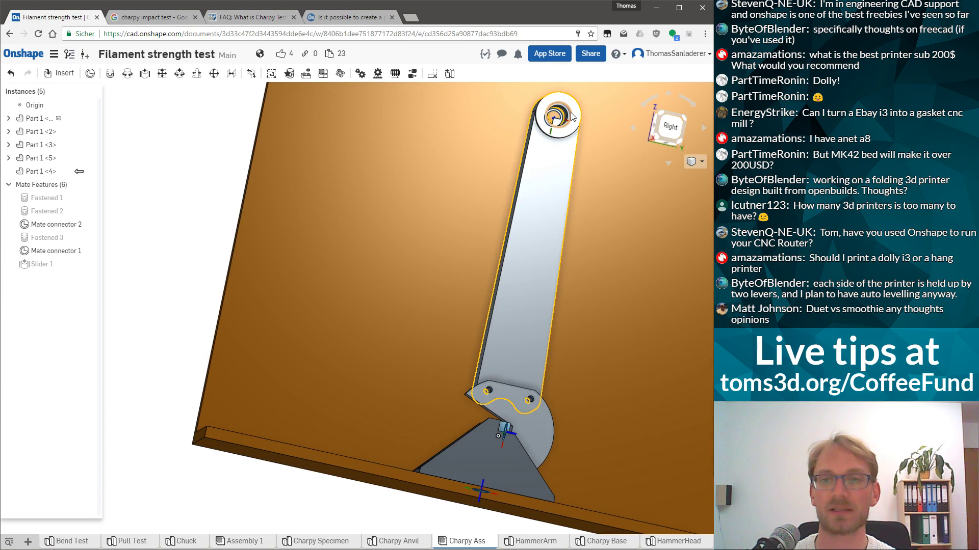
pyautogui.scroll(-5, 527, 241)
pyautogui.moveTo(472, 243); pyautogui.dragTo(515, 257, button='right')
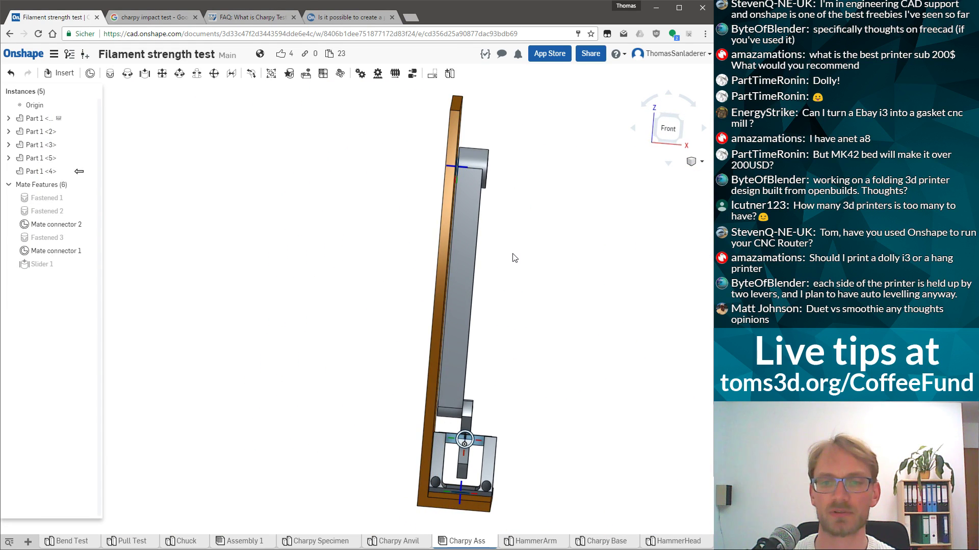
pyautogui.click(426, 504)
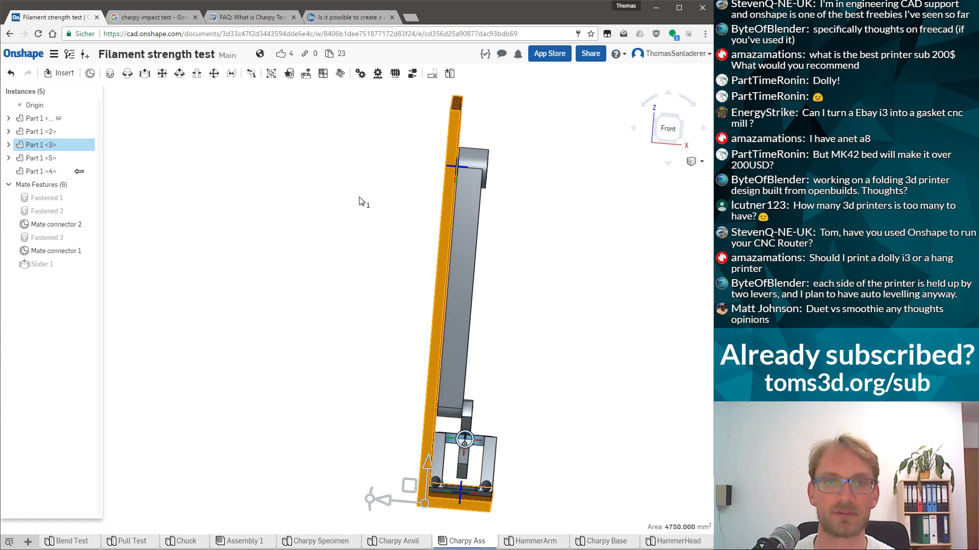
pyautogui.click(669, 128)
pyautogui.click(493, 353)
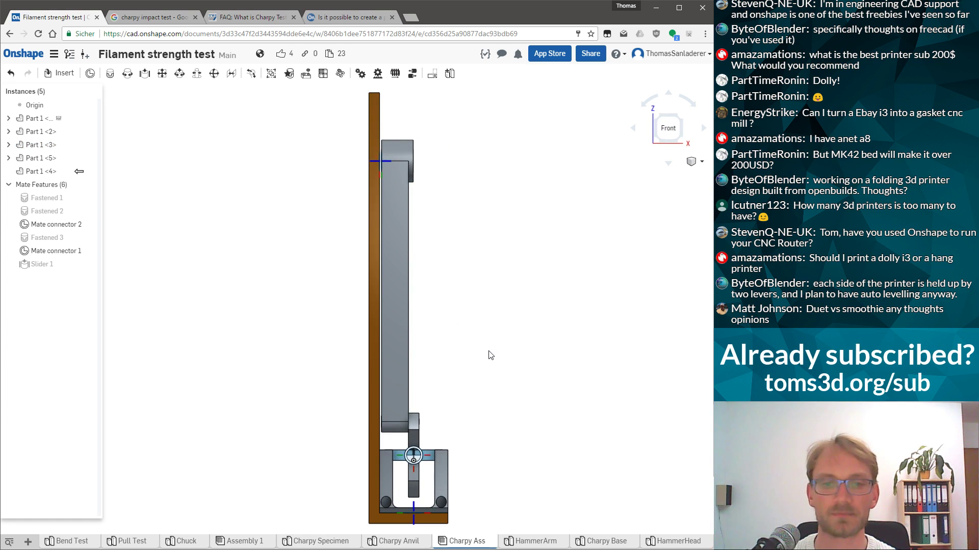
pyautogui.scroll(4, 421, 422)
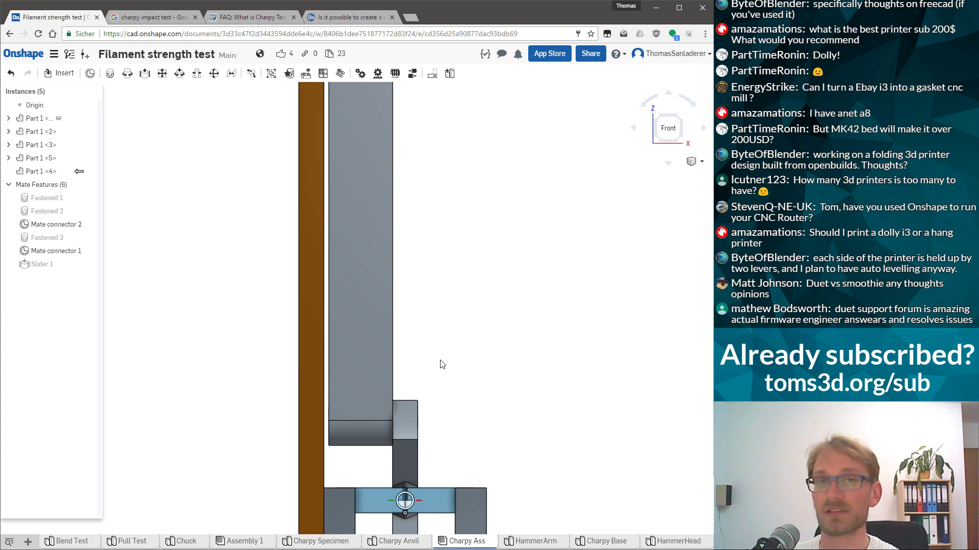
pyautogui.scroll(-2, 442, 365)
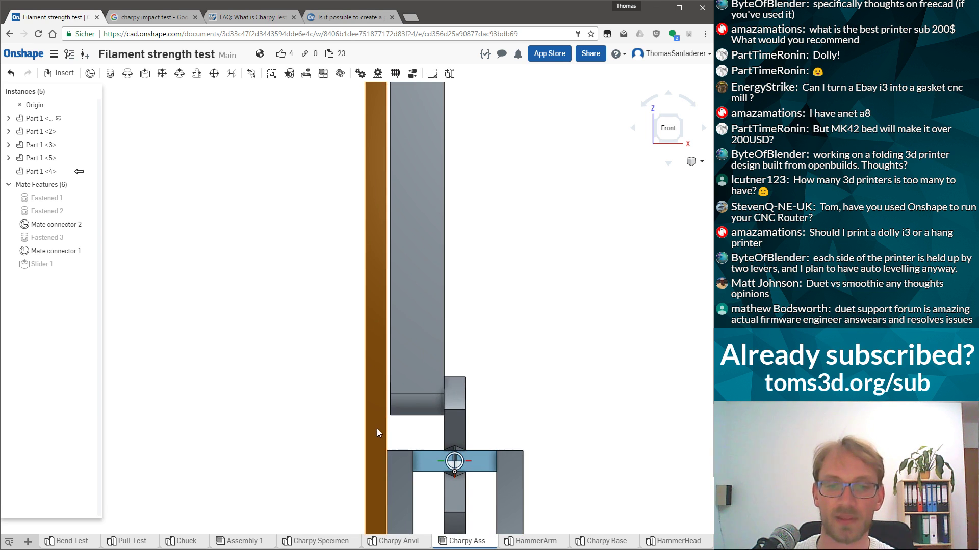
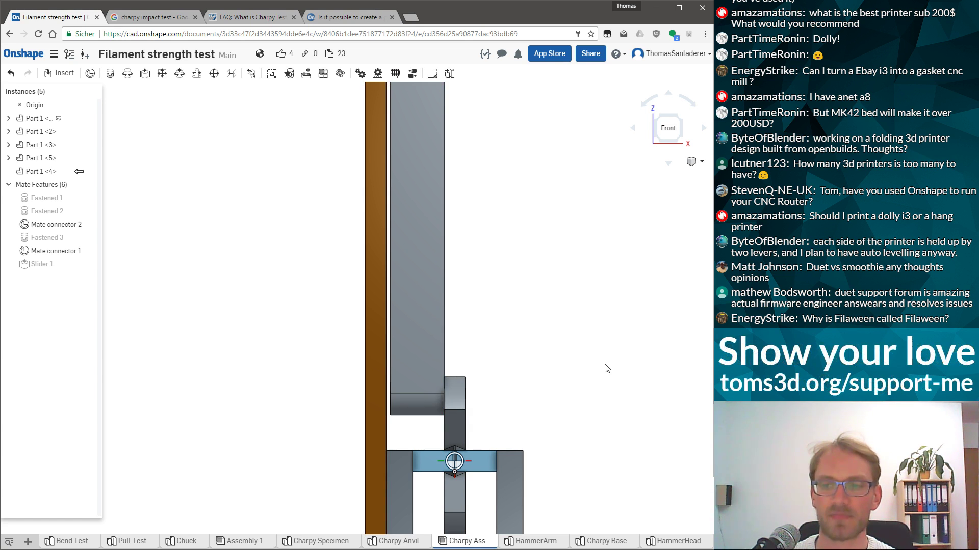
pyautogui.scroll(-3, 603, 353)
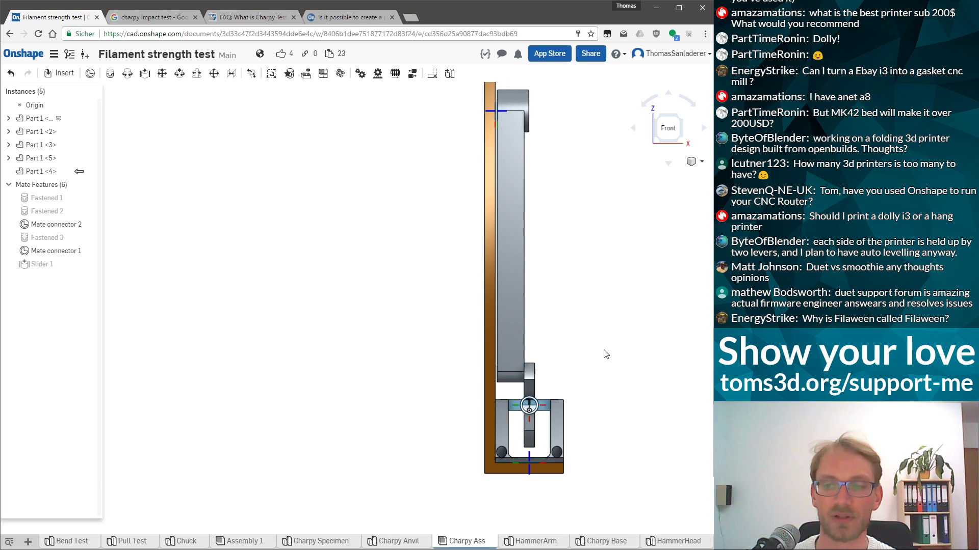
# Examine the Charpy assembly from the front, side and obliquely, checking how the arm and hammer head sit against the backboard and anvil
pyautogui.scroll(3, 491, 107)
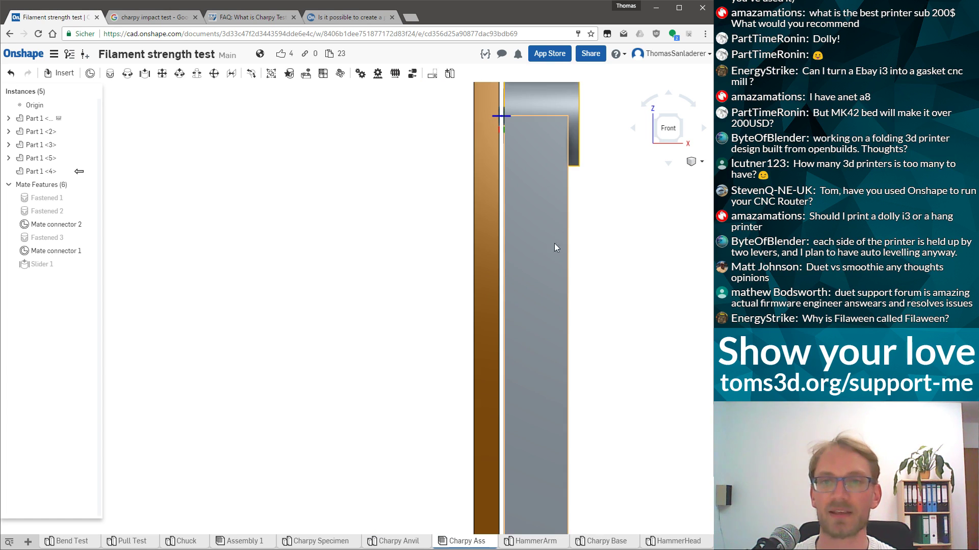
pyautogui.scroll(-2, 307, 190)
pyautogui.moveTo(396, 270); pyautogui.dragTo(440, 293, button='right')
pyautogui.scroll(-2, 439, 289)
pyautogui.scroll(4, 551, 264)
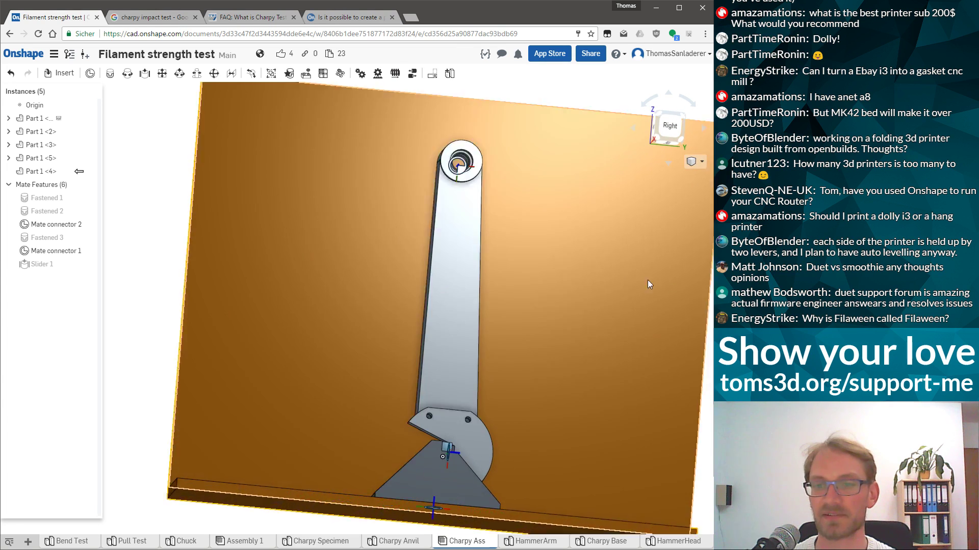
pyautogui.scroll(-3, 582, 229)
pyautogui.moveTo(544, 227); pyautogui.dragTo(561, 307, button='right')
pyautogui.scroll(2, 581, 280)
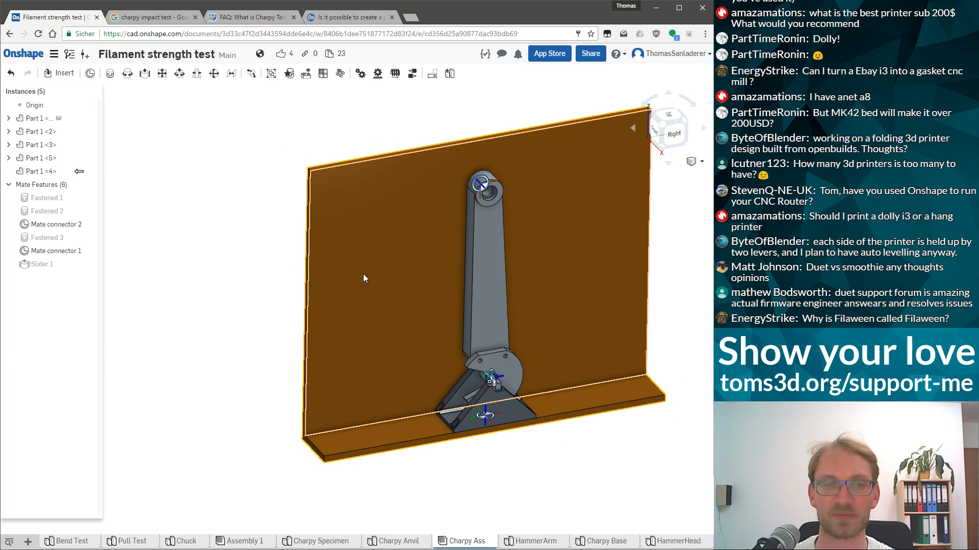
pyautogui.moveTo(362, 274); pyautogui.dragTo(362, 276, button='right')
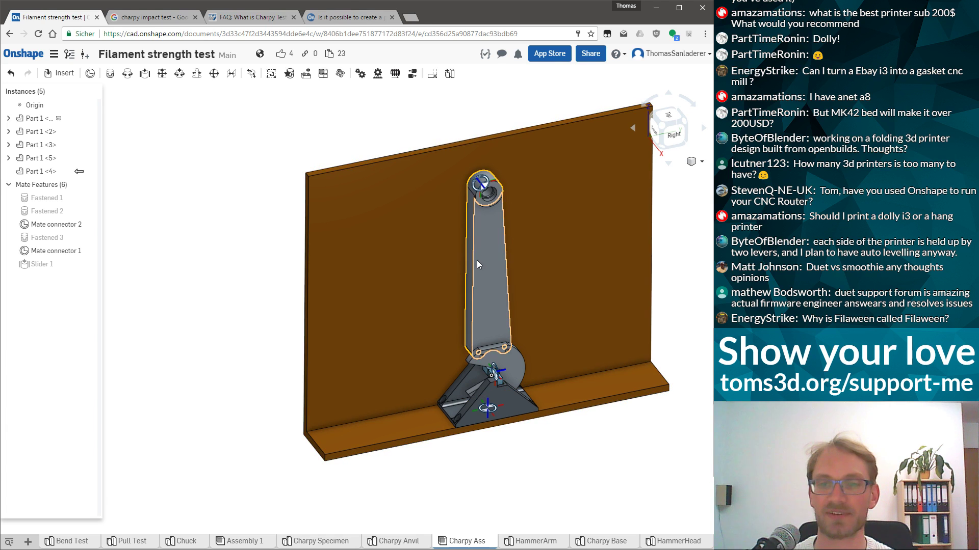
pyautogui.moveTo(497, 412); pyautogui.dragTo(525, 348, button='right')
pyautogui.scroll(3, 469, 376)
pyautogui.moveTo(470, 375); pyautogui.dragTo(395, 352, button='right')
pyautogui.scroll(-3, 383, 353)
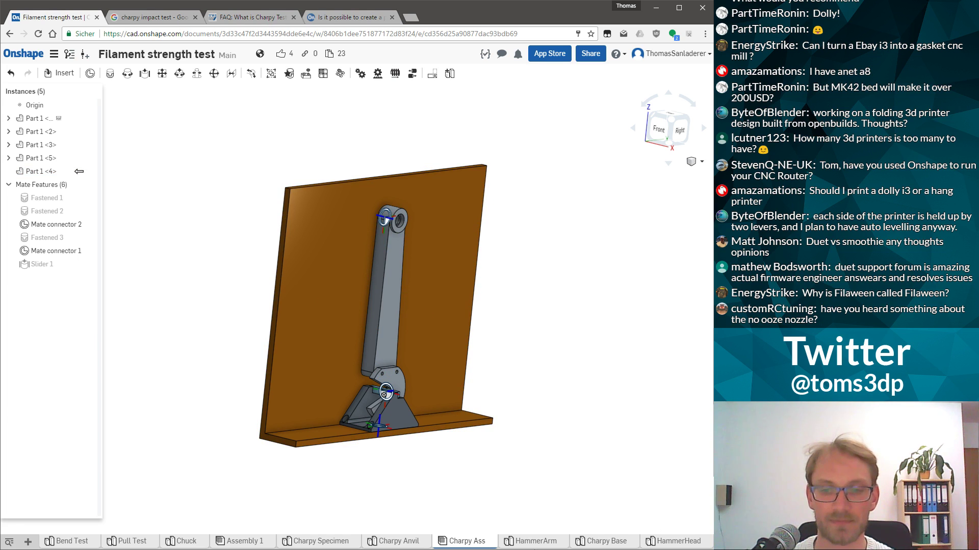
# Go to the HammerArm part studio, view the arm from the front, and check the mass properties of Part 1
pyautogui.click(535, 543)
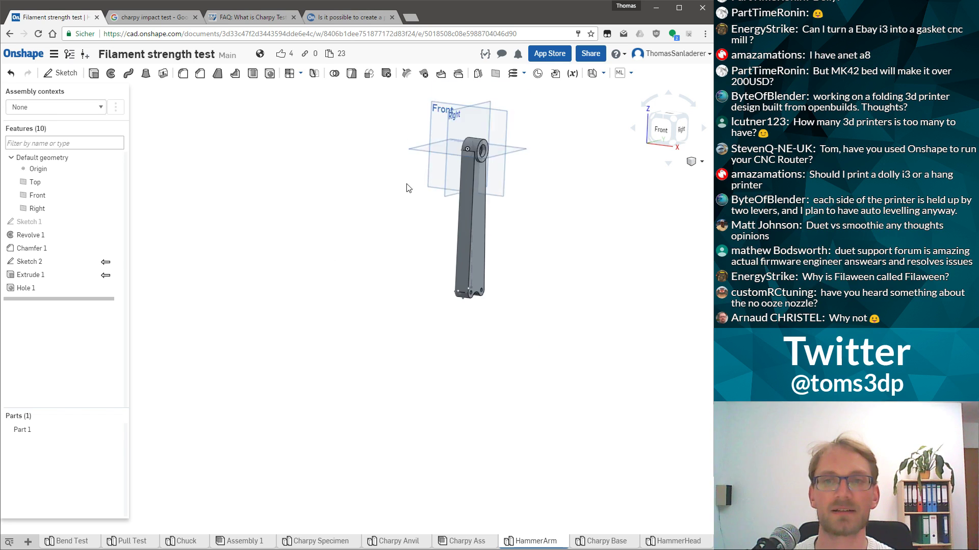
pyautogui.click(436, 148)
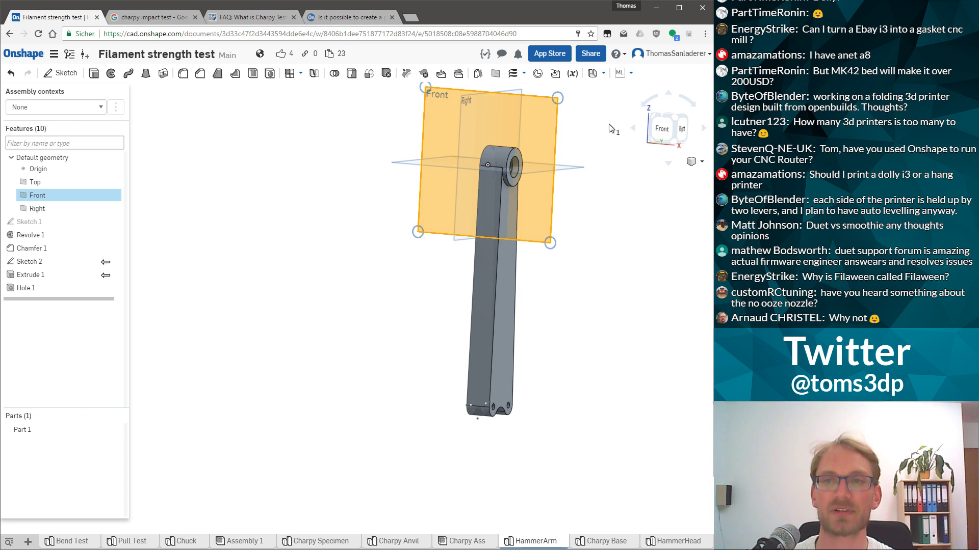
pyautogui.click(656, 131)
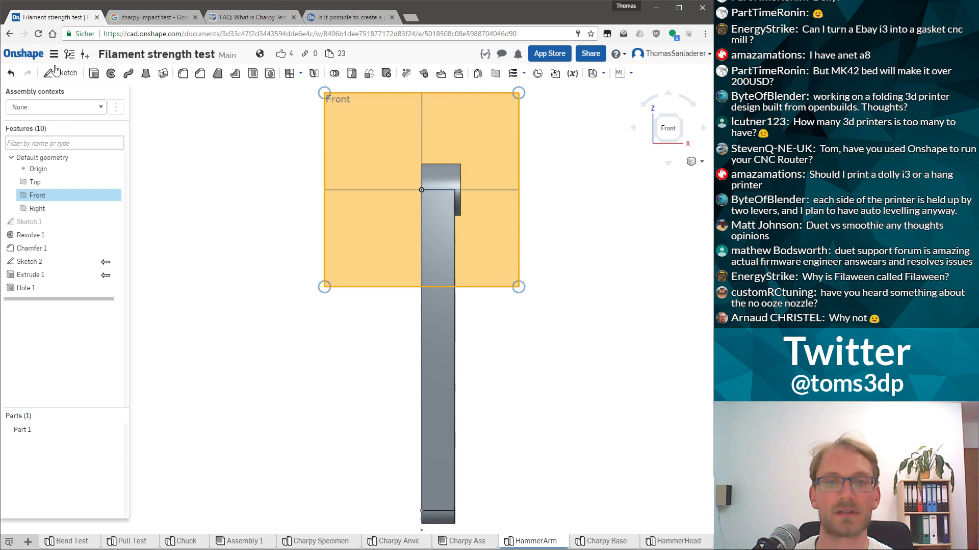
pyautogui.scroll(-3, 323, 335)
pyautogui.click(324, 335)
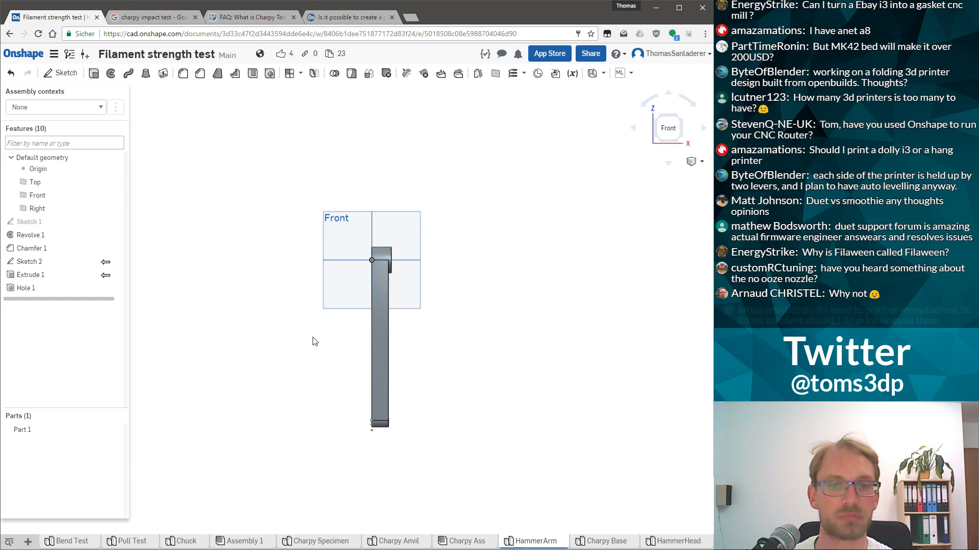
pyautogui.click(109, 430)
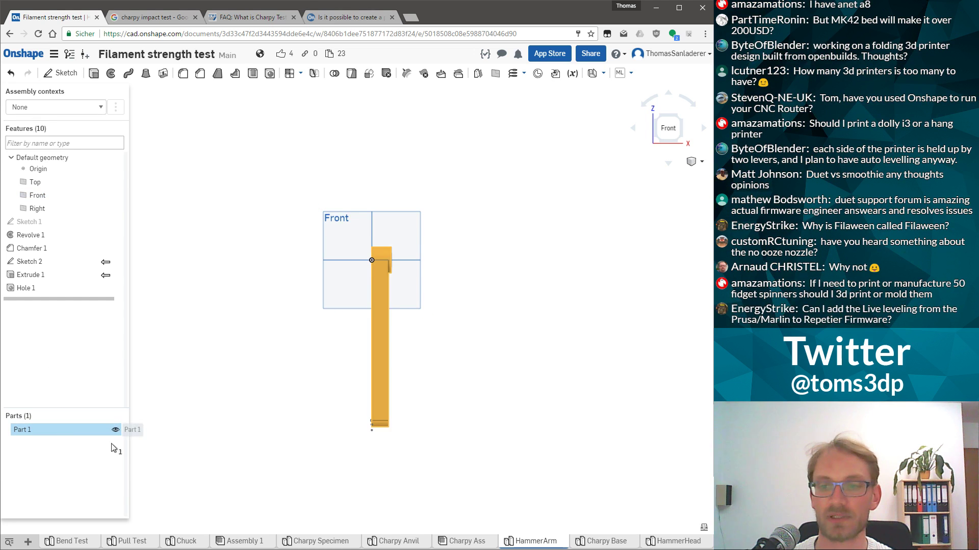
pyautogui.click(703, 528)
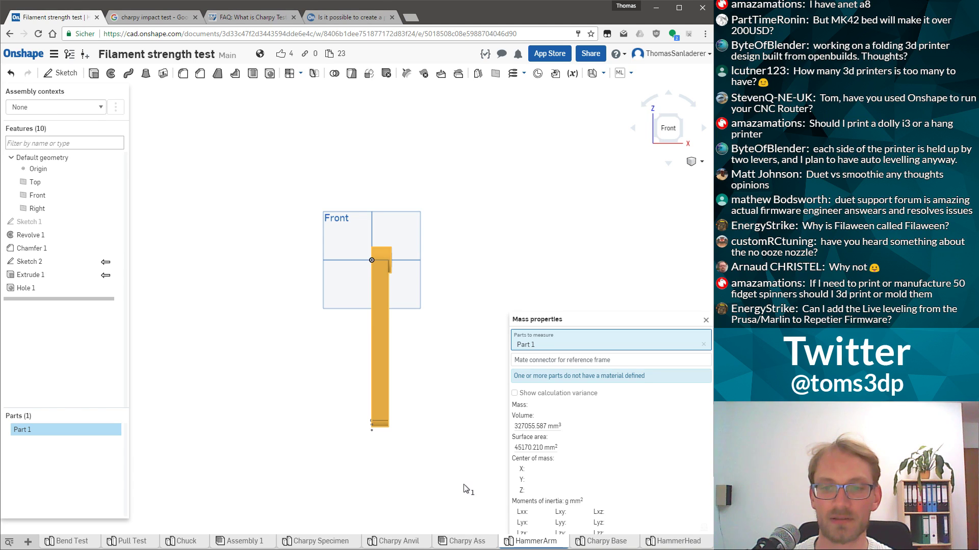
pyautogui.click(706, 320)
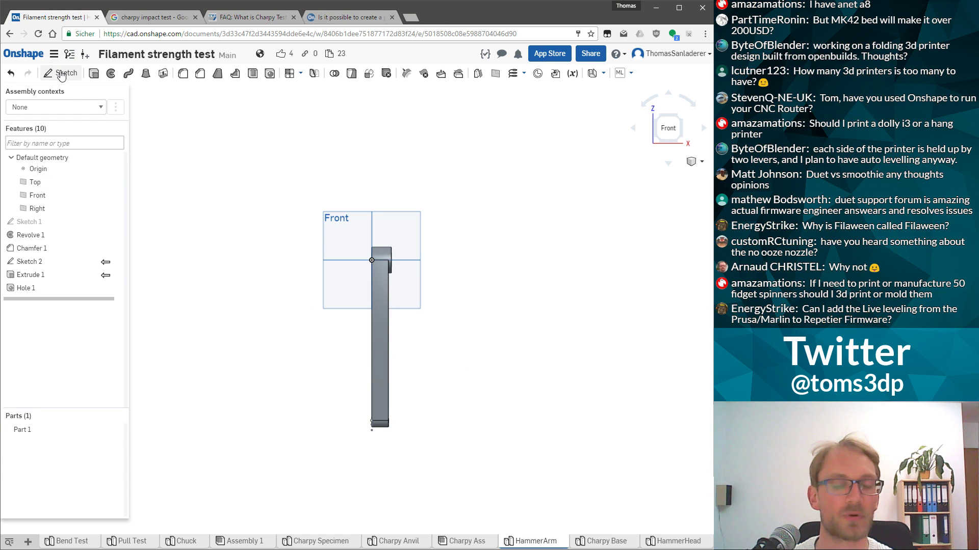
pyautogui.click(357, 229)
pyautogui.click(64, 76)
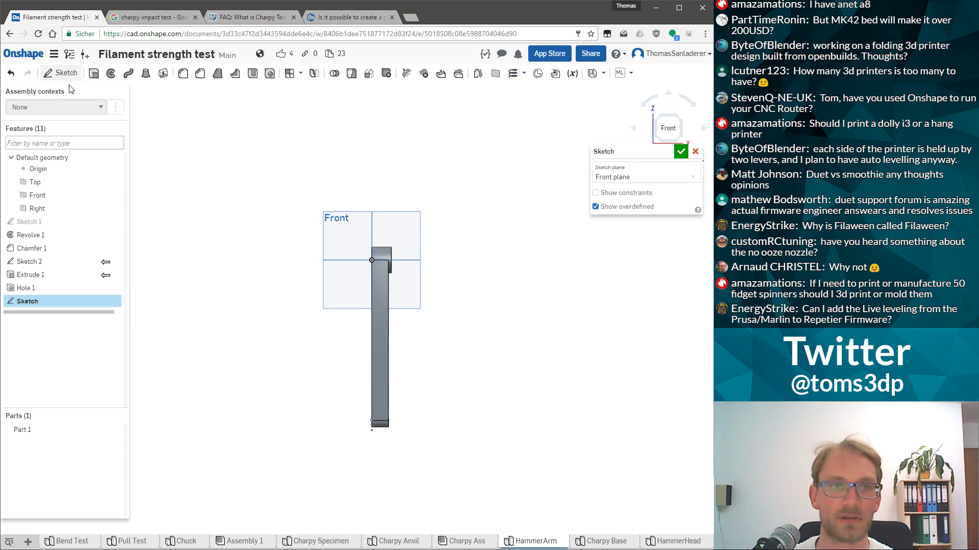
pyautogui.click(102, 73)
pyautogui.click(371, 247)
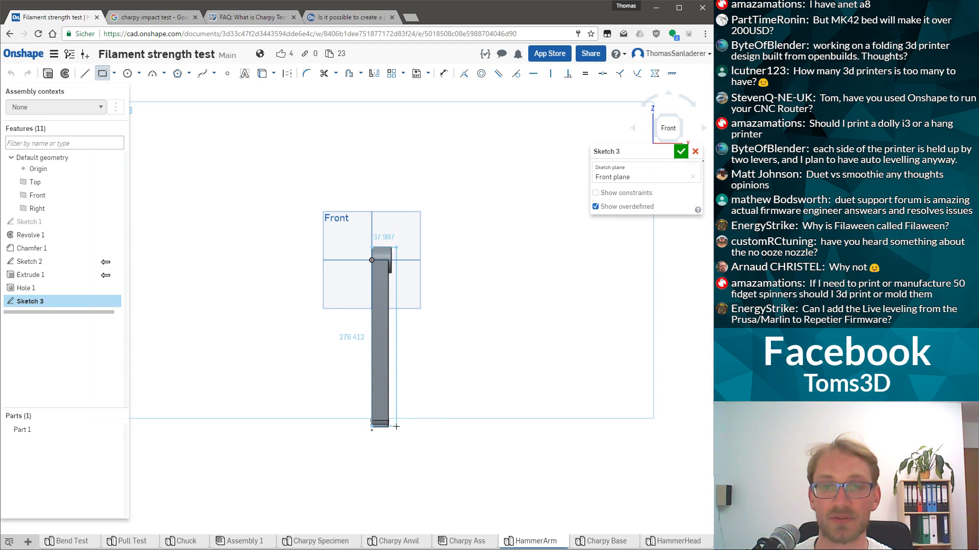
pyautogui.click(330, 422)
pyautogui.press('Escape')
pyautogui.moveTo(429, 489); pyautogui.dragTo(185, 157)
pyautogui.press('Delete')
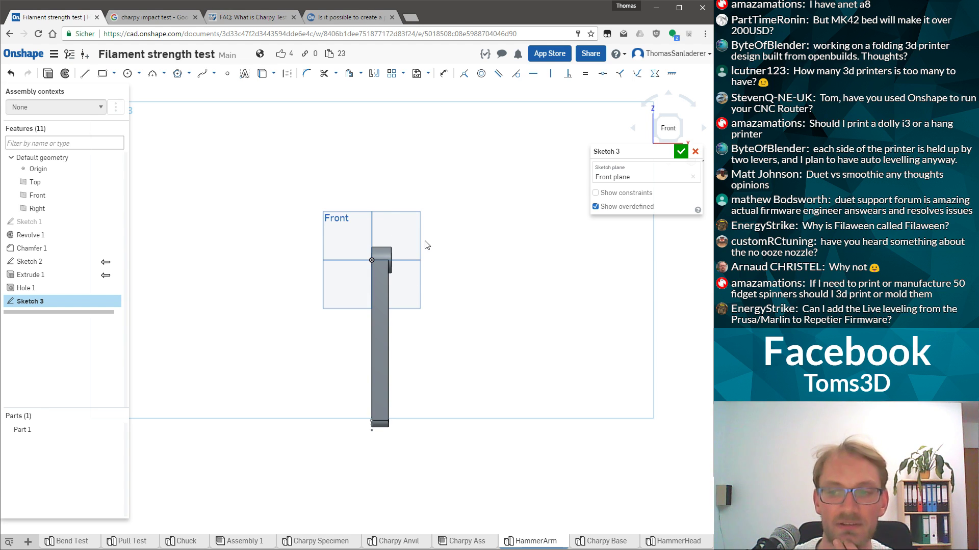
# Examine the hammer arm from the side and in isometric view, checking its profile and the holes at both ends
pyautogui.moveTo(446, 333); pyautogui.dragTo(345, 320, button='right')
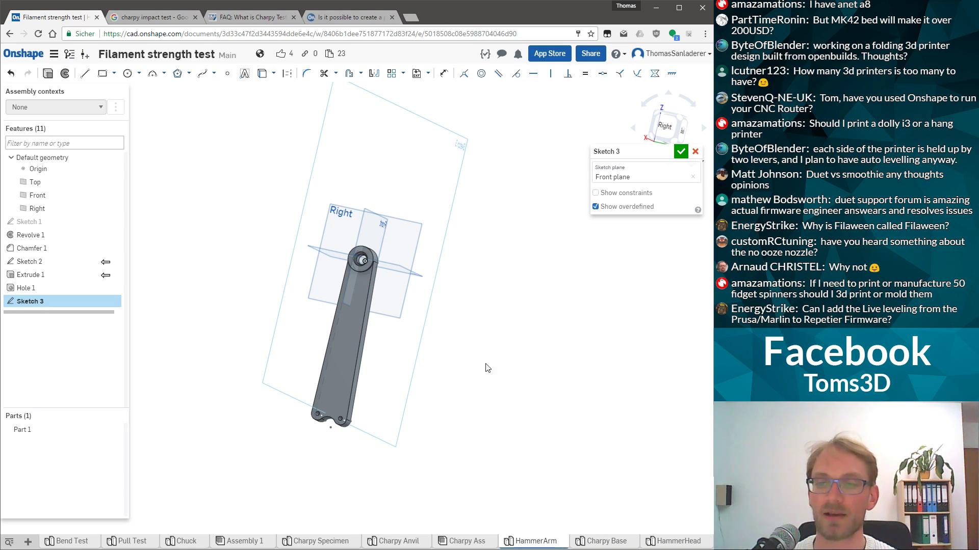
pyautogui.moveTo(402, 331); pyautogui.dragTo(344, 319, button='right')
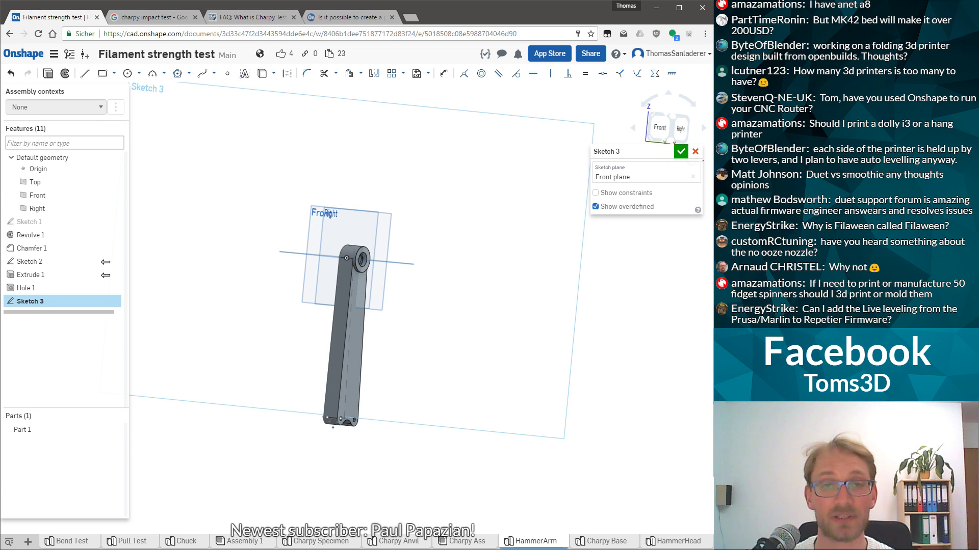
pyautogui.hotkey('shift', '7')
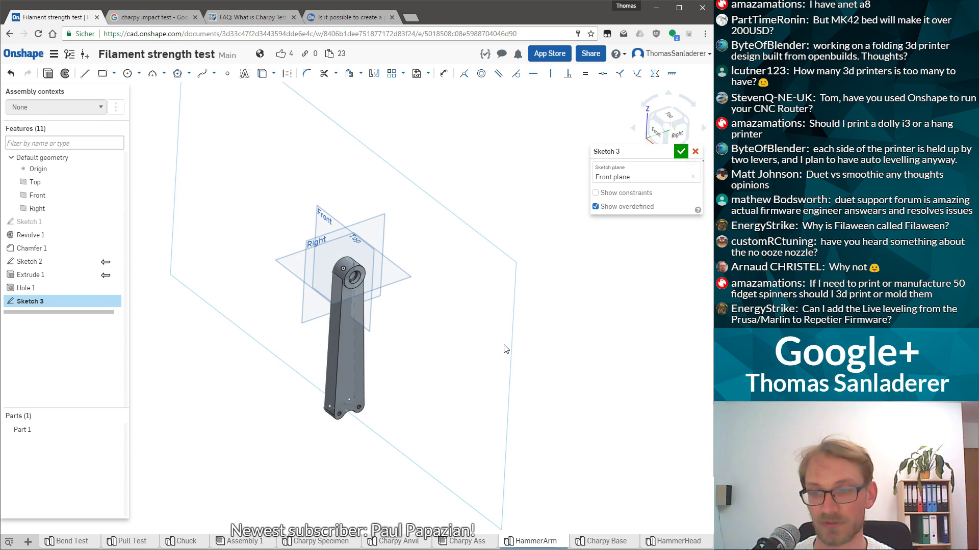
pyautogui.scroll(3, 301, 384)
pyautogui.scroll(2, 502, 275)
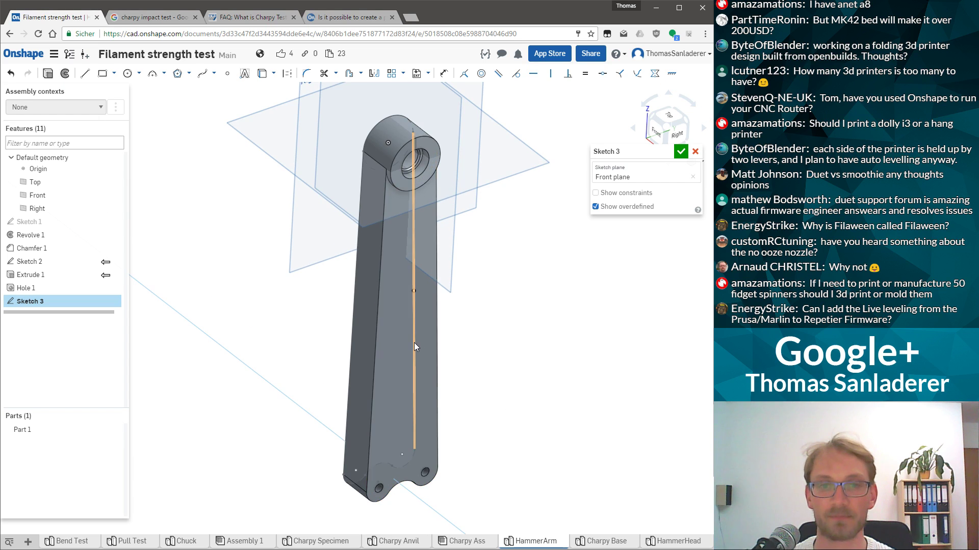
pyautogui.moveTo(260, 275); pyautogui.dragTo(258, 280, button='right')
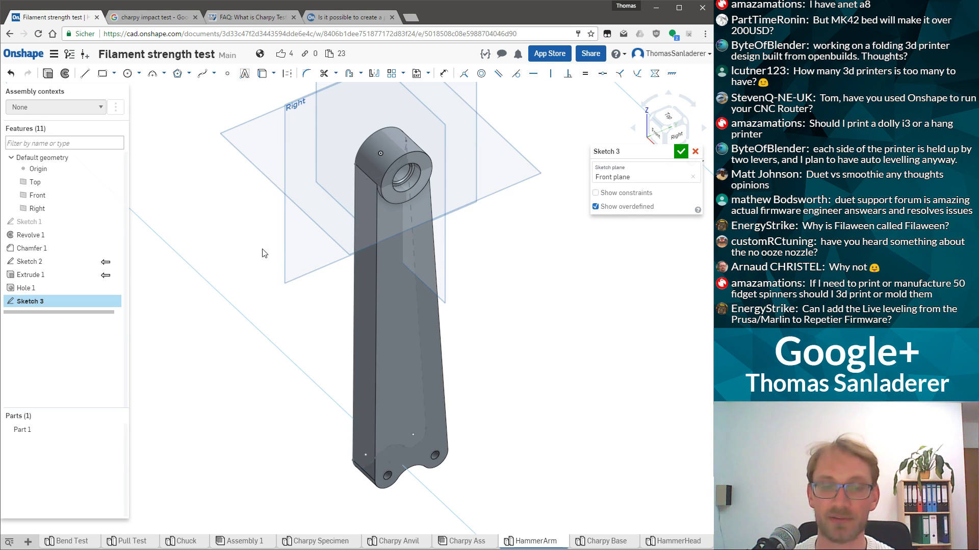
# Return to the Charpy assembly and examine the arm's pivot area and the rear face of the backboard
pyautogui.click(604, 542)
pyautogui.click(678, 541)
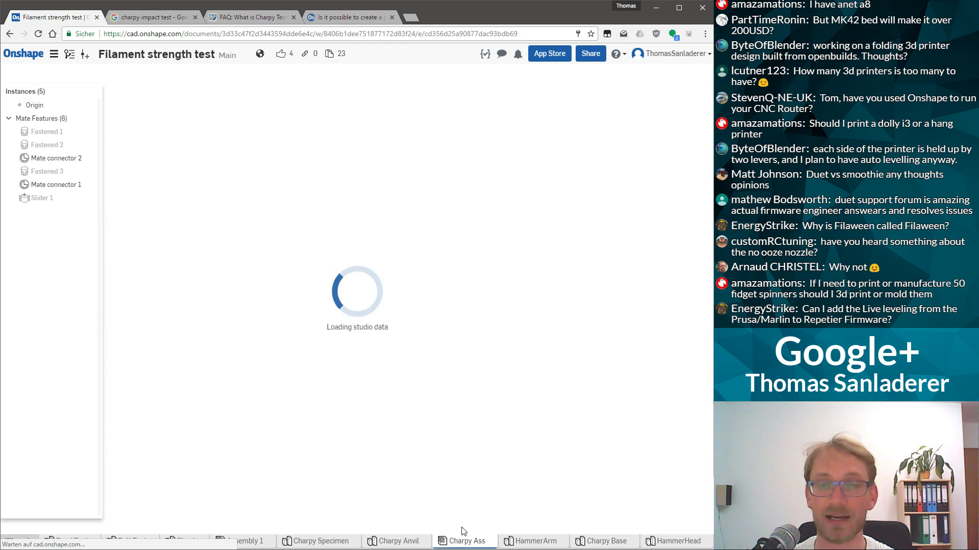
pyautogui.click(464, 540)
pyautogui.moveTo(358, 369); pyautogui.dragTo(366, 335, button='right')
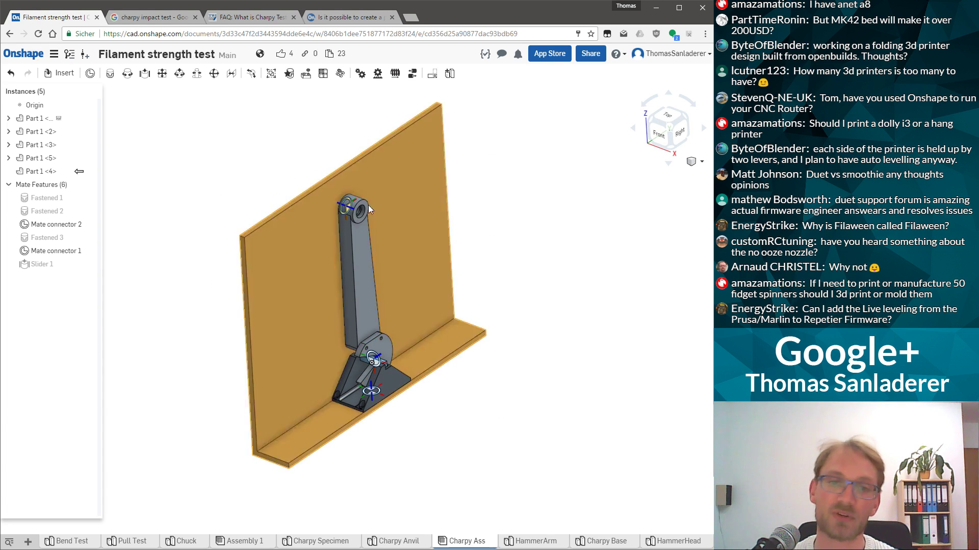
pyautogui.scroll(5, 357, 206)
pyautogui.moveTo(399, 204); pyautogui.dragTo(438, 158, button='right')
pyautogui.moveTo(347, 241); pyautogui.dragTo(423, 238, button='right')
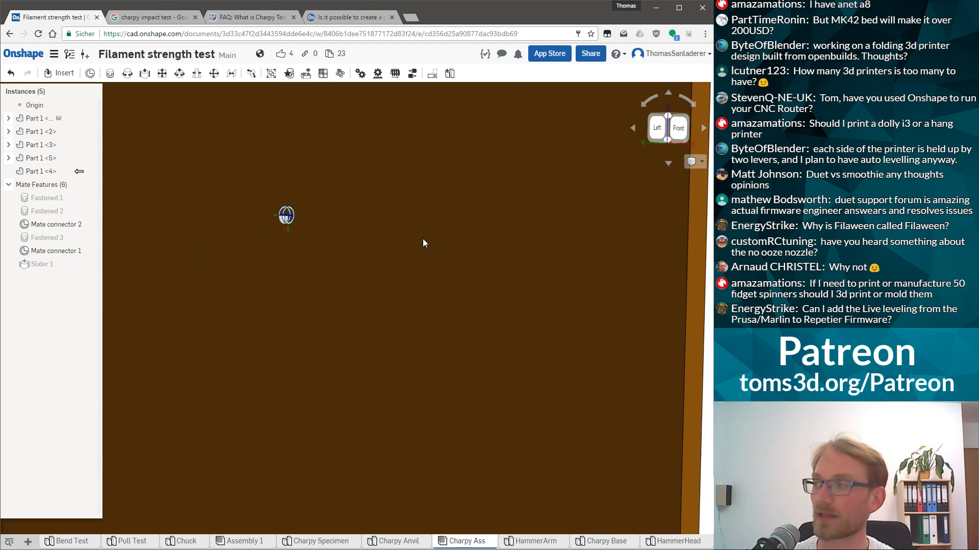
pyautogui.scroll(-3, 410, 316)
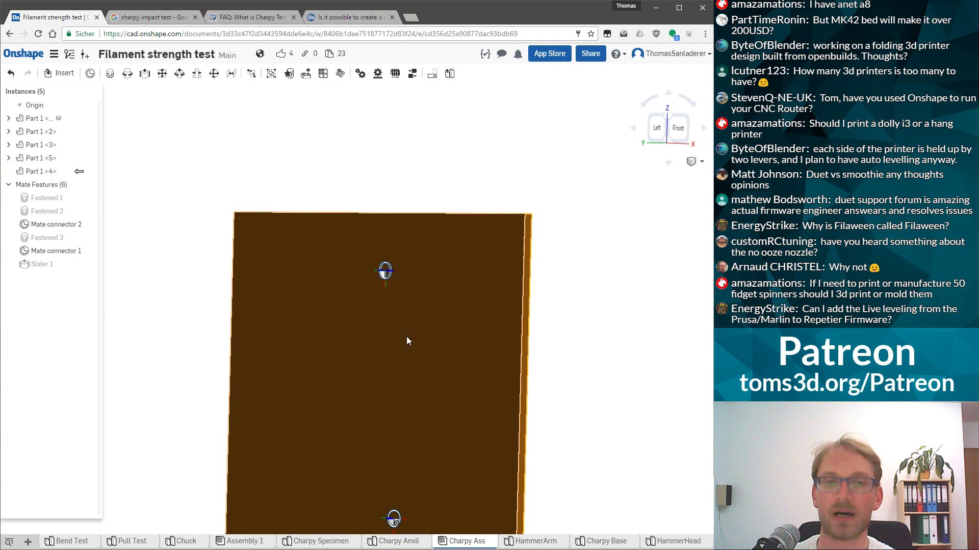
pyautogui.click(412, 304)
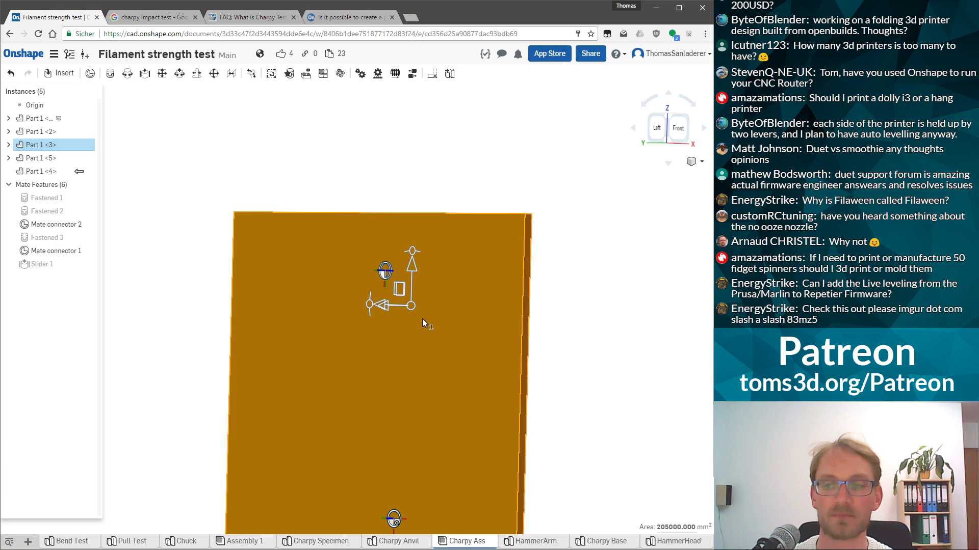
pyautogui.moveTo(460, 225); pyautogui.dragTo(385, 255, button='right')
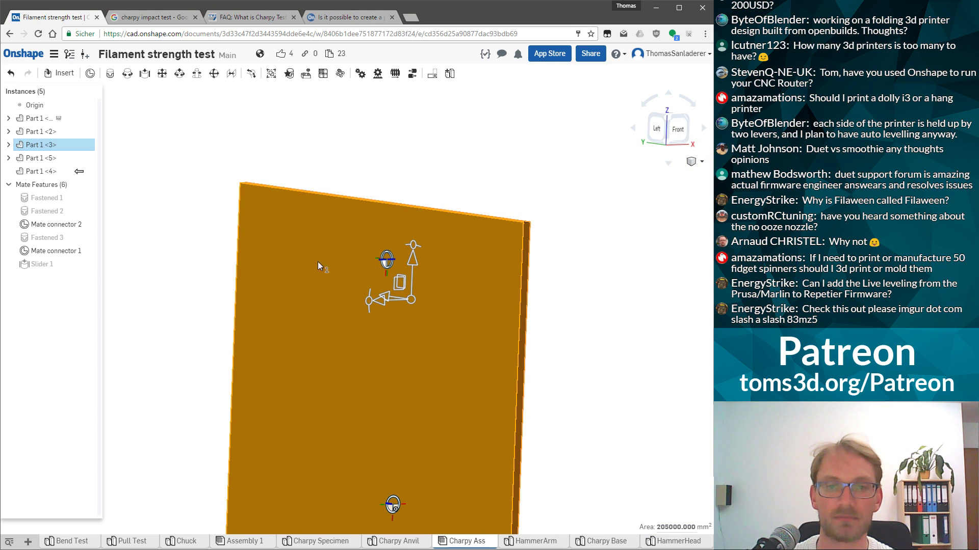
pyautogui.moveTo(388, 270); pyautogui.dragTo(522, 256, button='right')
pyautogui.click(371, 304)
pyautogui.moveTo(371, 305); pyautogui.dragTo(278, 258, button='right')
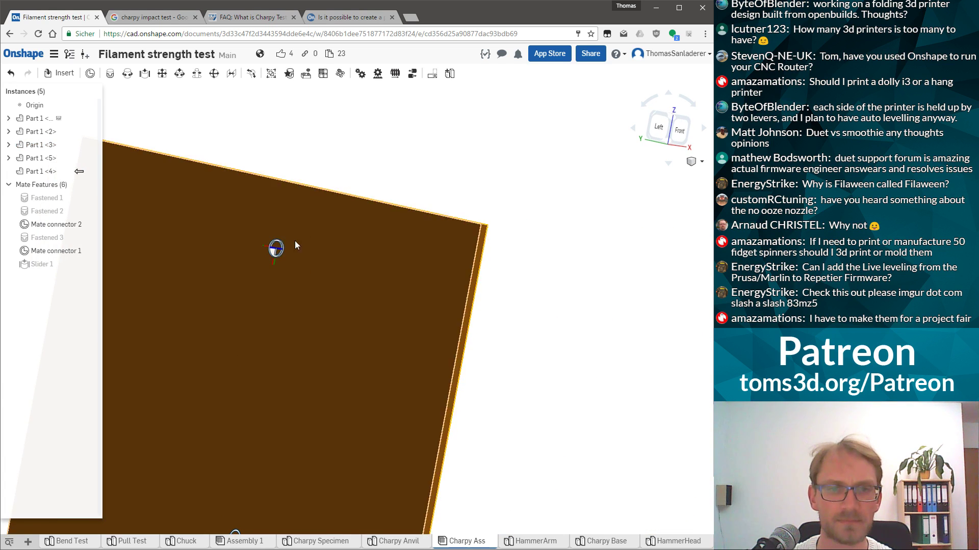
pyautogui.scroll(-5, 381, 230)
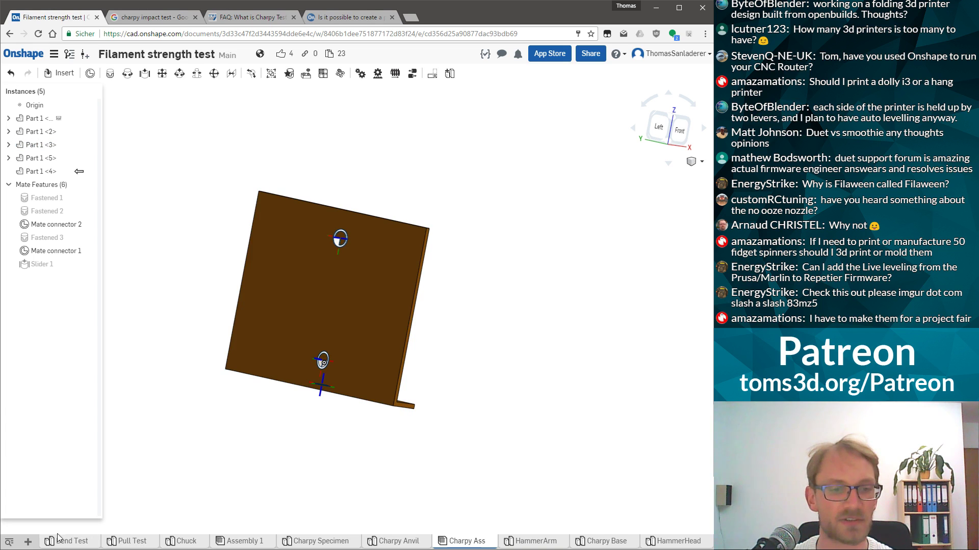
# Create a new part studio in the document
pyautogui.click(28, 542)
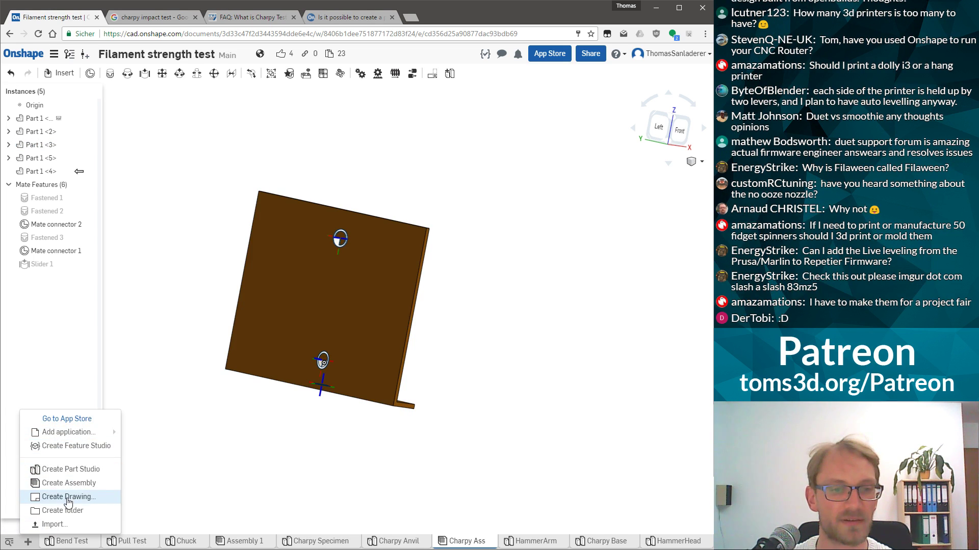
pyautogui.click(71, 470)
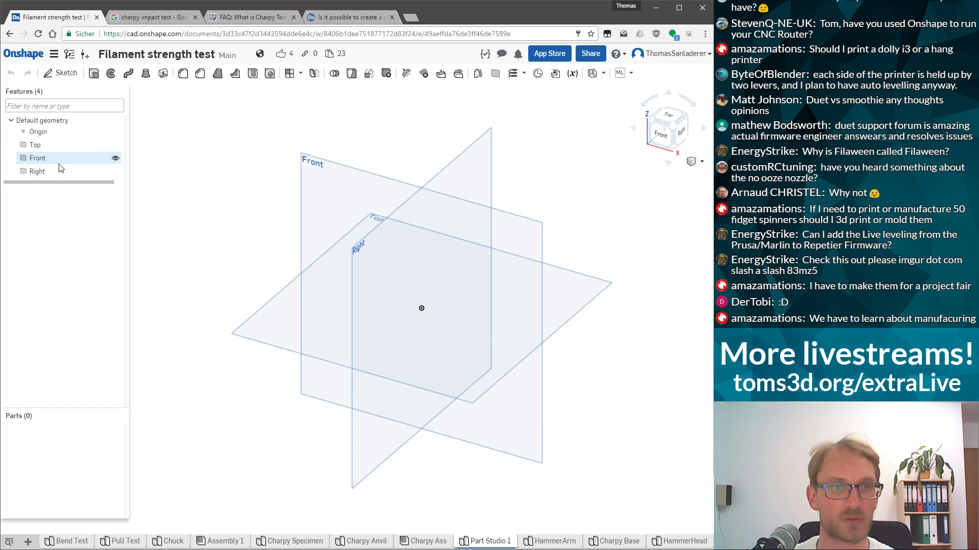
pyautogui.click(58, 146)
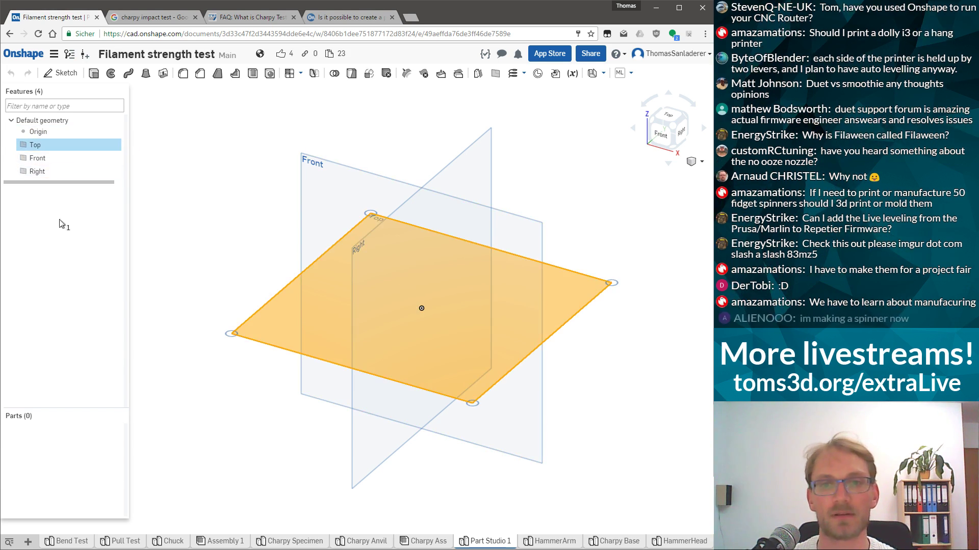
pyautogui.click(61, 73)
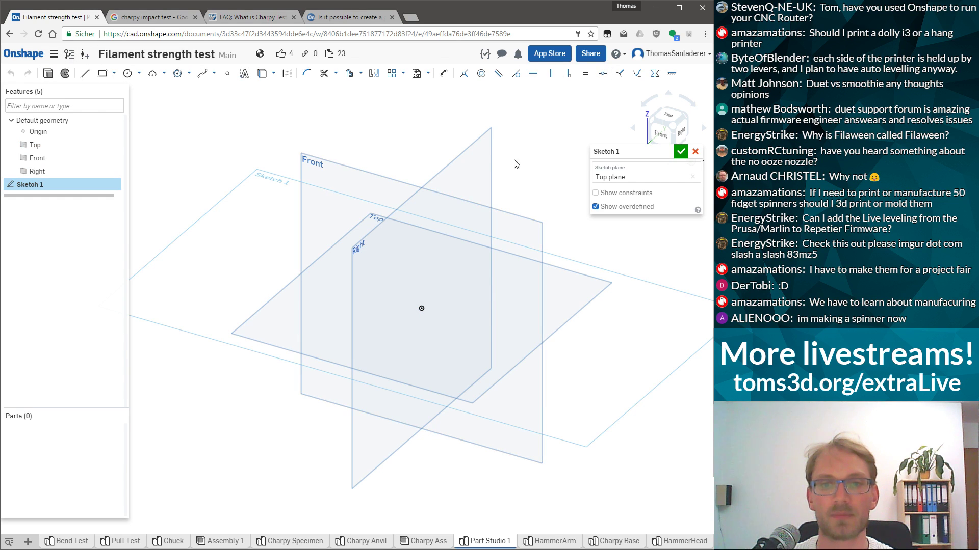
pyautogui.click(695, 151)
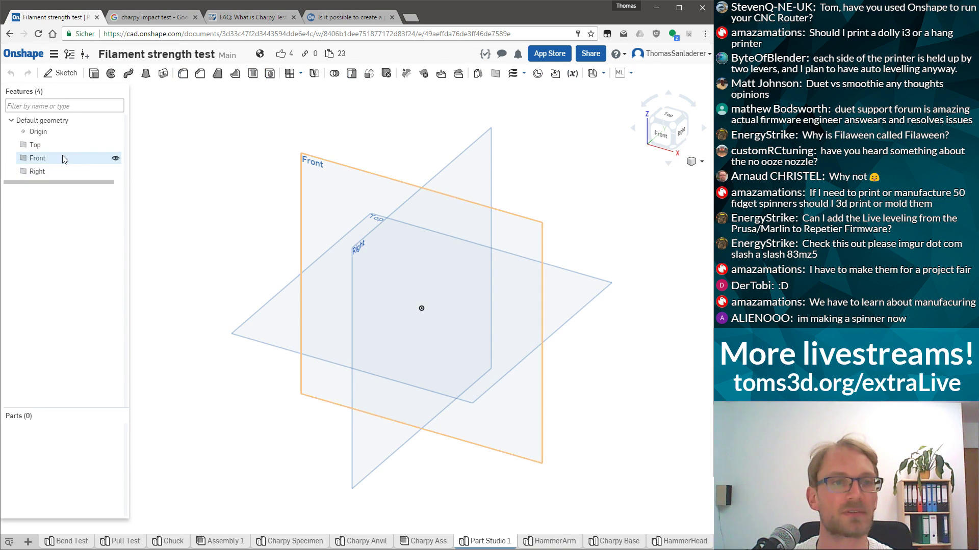
# On the Front plane, sketch a vertical line about 45 mm long upward from the origin and select it
pyautogui.click(64, 158)
pyautogui.click(60, 73)
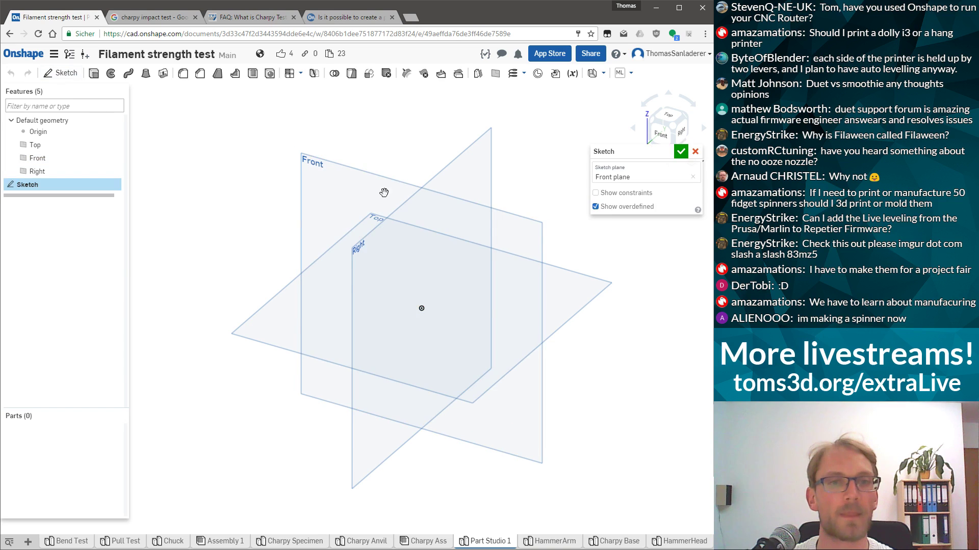
pyautogui.click(660, 135)
pyautogui.scroll(5, 406, 296)
pyautogui.scroll(-4, 301, 283)
pyautogui.scroll(2, 336, 252)
pyautogui.click(84, 73)
pyautogui.click(395, 323)
pyautogui.press('Escape')
pyautogui.click(86, 77)
pyautogui.click(395, 323)
pyautogui.click(395, 194)
pyautogui.press('Escape')
pyautogui.click(397, 265)
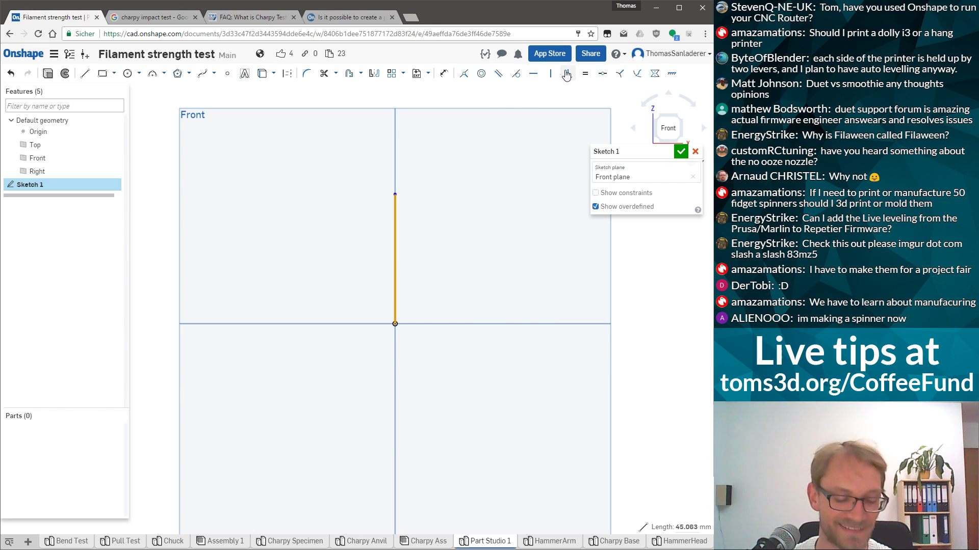
# Convert the vertical line above the origin to construction geometry and lengthen it slightly upward
pyautogui.press('q')
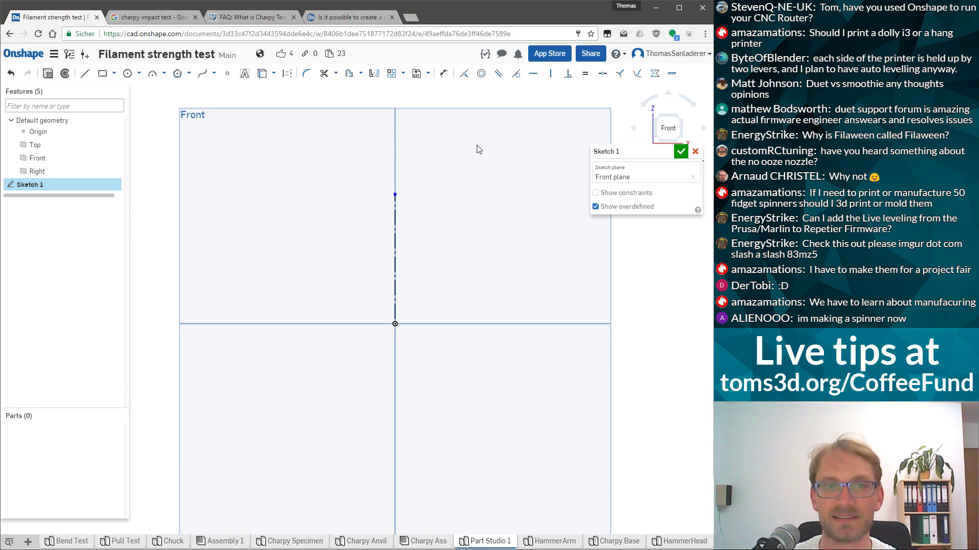
pyautogui.moveTo(395, 194); pyautogui.dragTo(395, 181)
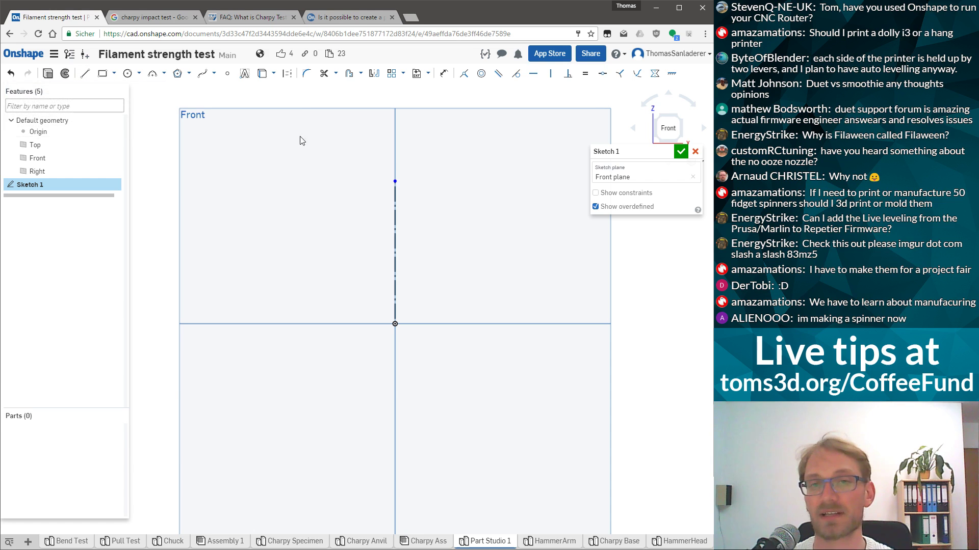
# Sketch a line about 35 mm long rising from the horizontal axis beside the construction line and constrain it vertical
pyautogui.click(85, 74)
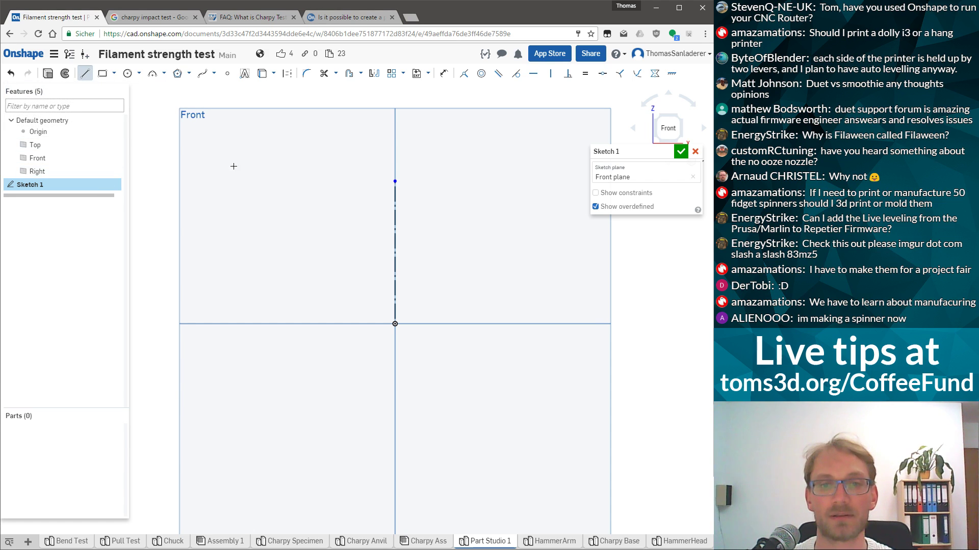
pyautogui.click(377, 322)
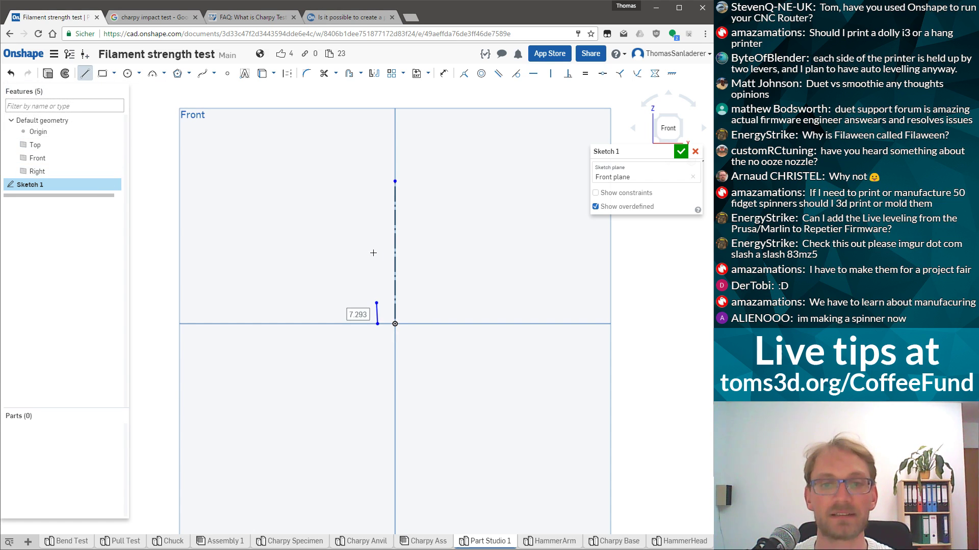
pyautogui.click(385, 305)
pyautogui.press('Escape')
pyautogui.moveTo(377, 304); pyautogui.dragTo(379, 229)
pyautogui.click(377, 272)
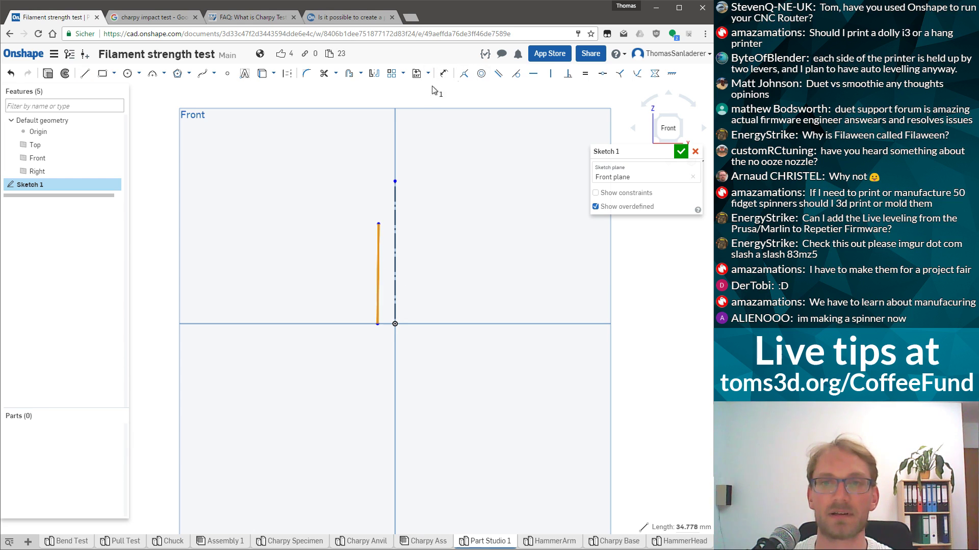
pyautogui.click(554, 76)
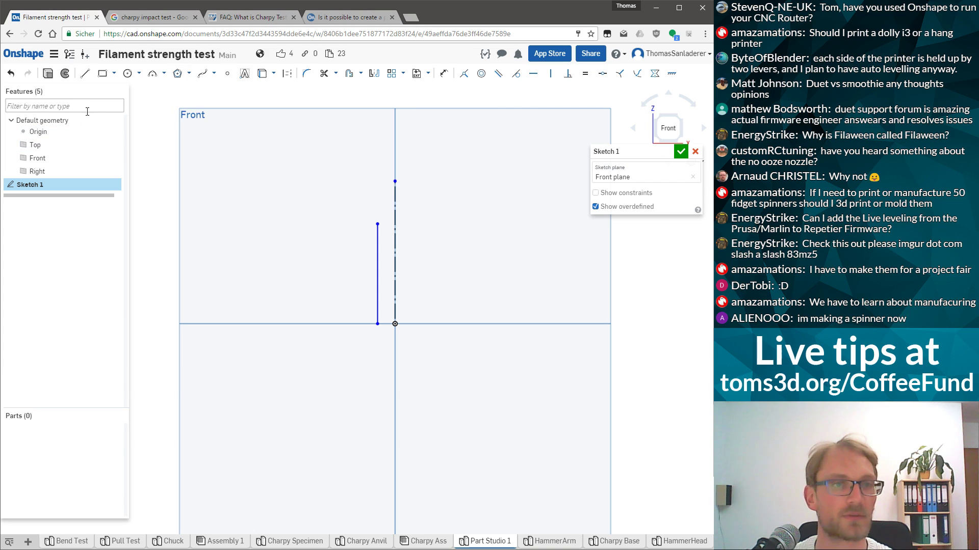
pyautogui.press('d')
pyautogui.click(378, 279)
pyautogui.click(394, 280)
pyautogui.press('Escape')
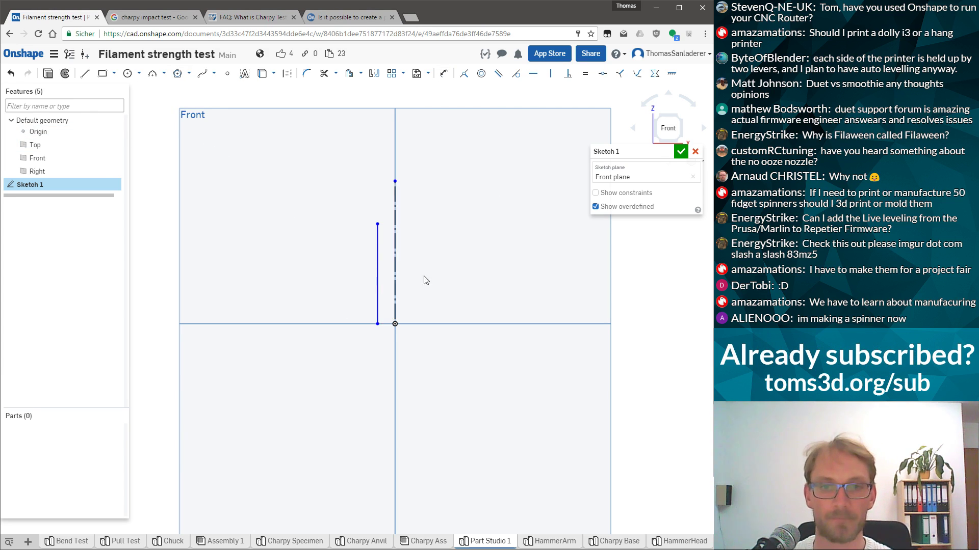
# Dimension the vertical line across the construction line as an 8 mm bore diameter
pyautogui.press('d')
pyautogui.click(377, 308)
pyautogui.click(395, 308)
pyautogui.click(412, 309)
pyautogui.write('8')
pyautogui.press('Return')
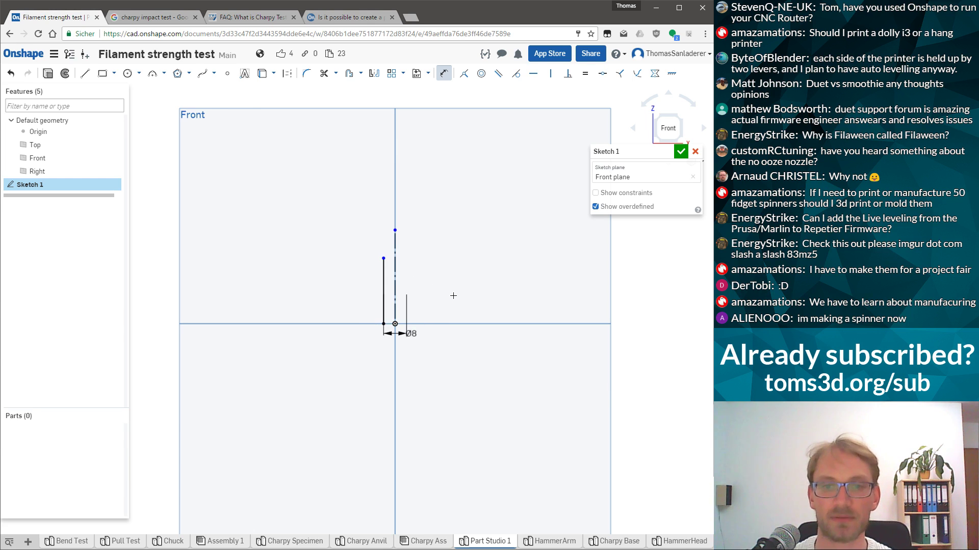
# Sketch the base, sloped outer side and short top edge, and adjust the bore line's upper end to close the profile
pyautogui.scroll(2, 394, 324)
pyautogui.press('Escape')
pyautogui.moveTo(367, 195); pyautogui.dragTo(368, 290)
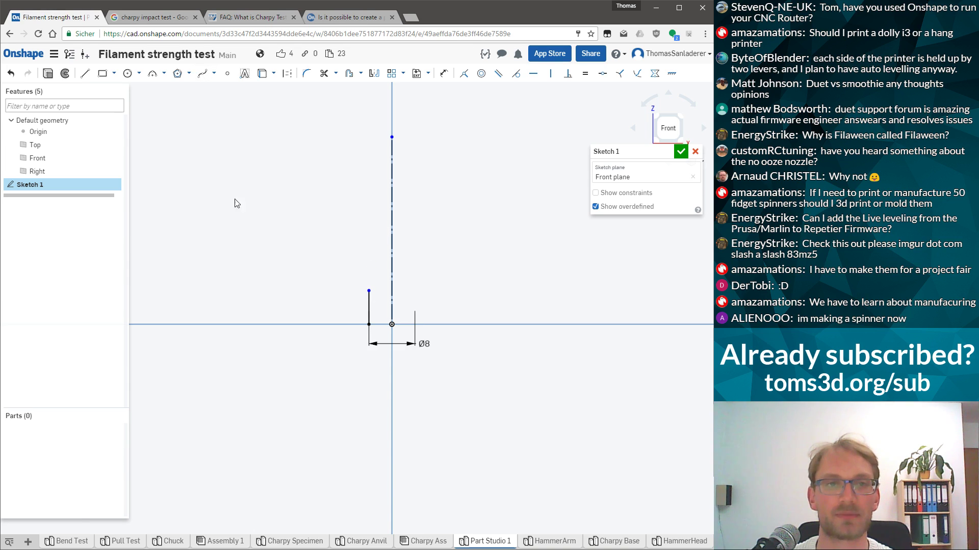
pyautogui.scroll(-2, 222, 177)
pyautogui.click(85, 74)
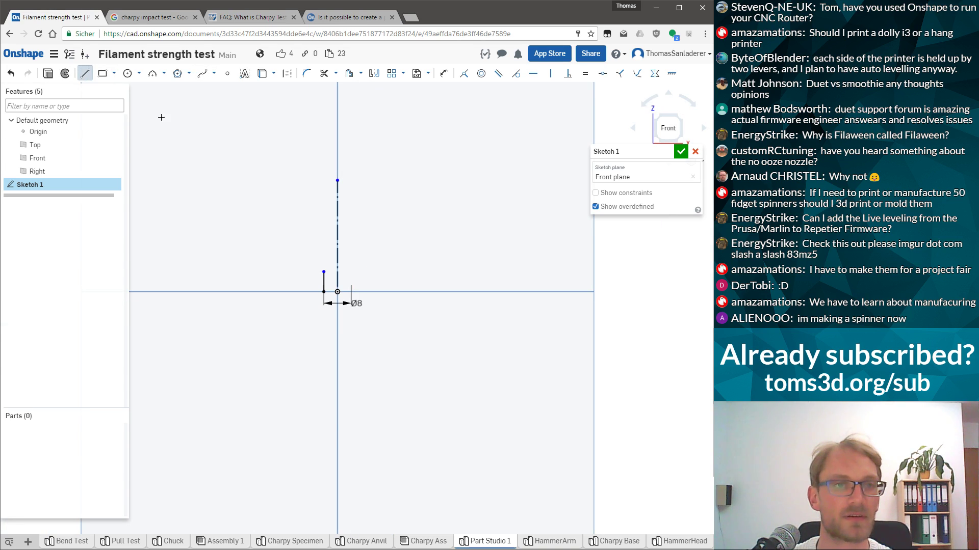
pyautogui.click(323, 292)
pyautogui.click(198, 291)
pyautogui.click(288, 225)
pyautogui.click(325, 227)
pyautogui.press('Escape')
pyautogui.moveTo(323, 272); pyautogui.dragTo(324, 225)
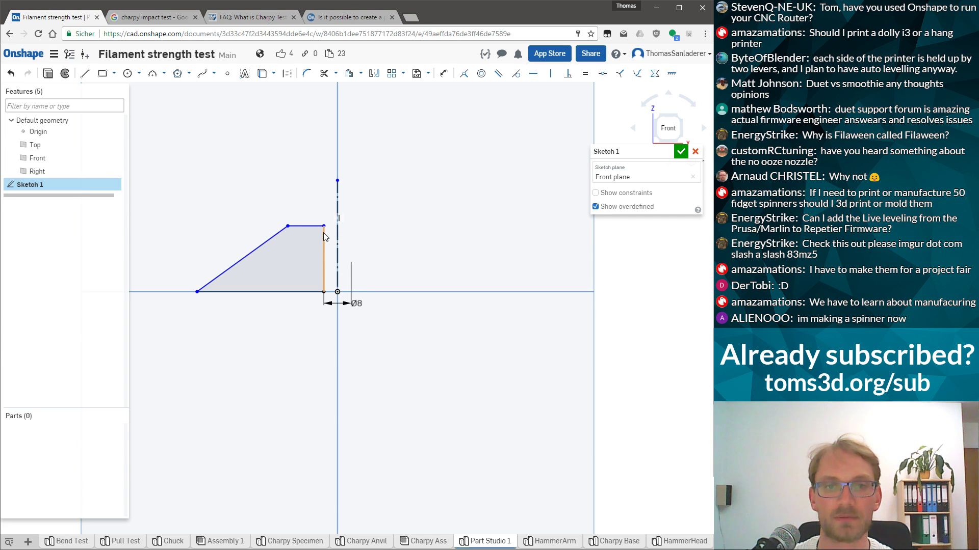
pyautogui.click(337, 283)
pyautogui.click(355, 251)
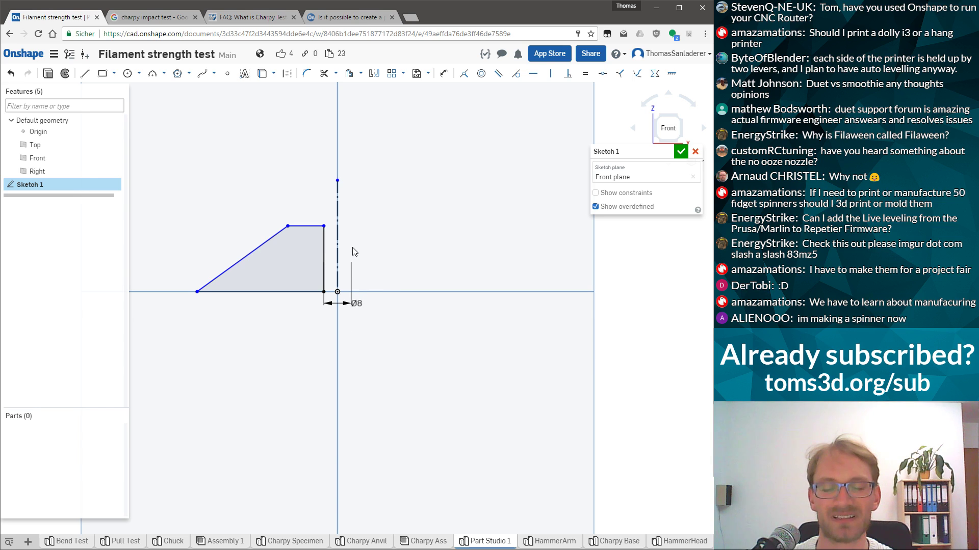
# Replace the profile's sloped side with a short vertical outer edge about 5.5 mm high and a slanted line to the top edge
pyautogui.scroll(-2, 387, 247)
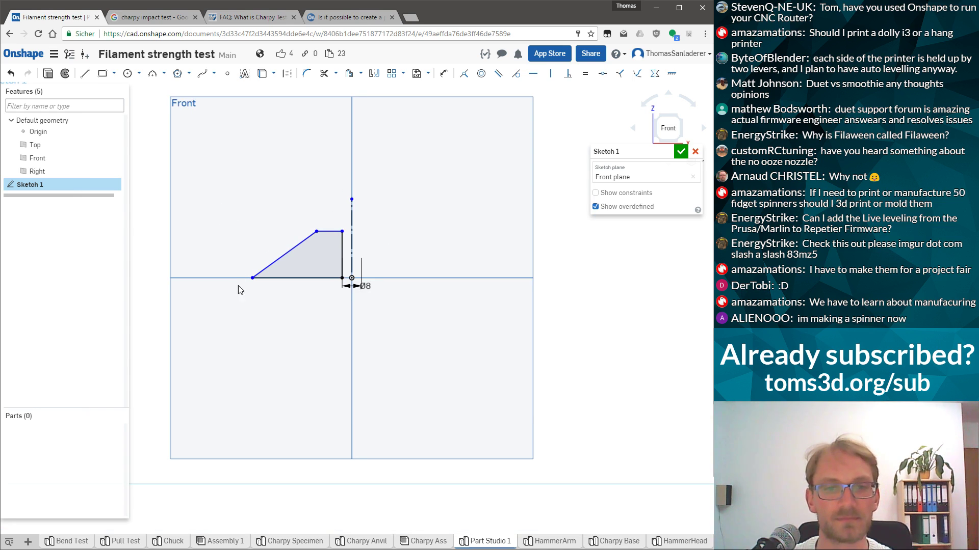
pyautogui.click(278, 259)
pyautogui.press('Delete')
pyautogui.click(85, 74)
pyautogui.click(252, 277)
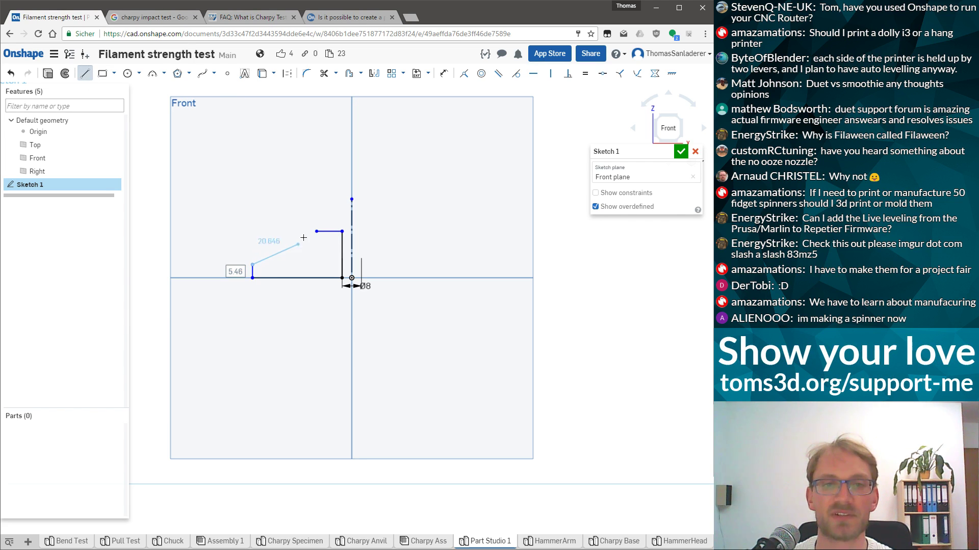
pyautogui.click(317, 232)
pyautogui.press('Escape')
# Set the height of the profile's short vertical outer edge to 5 mm
pyautogui.scroll(2, 287, 258)
pyautogui.scroll(2, 287, 262)
pyautogui.press('d')
pyautogui.click(219, 283)
pyautogui.click(197, 284)
pyautogui.write('5')
pyautogui.press('Return')
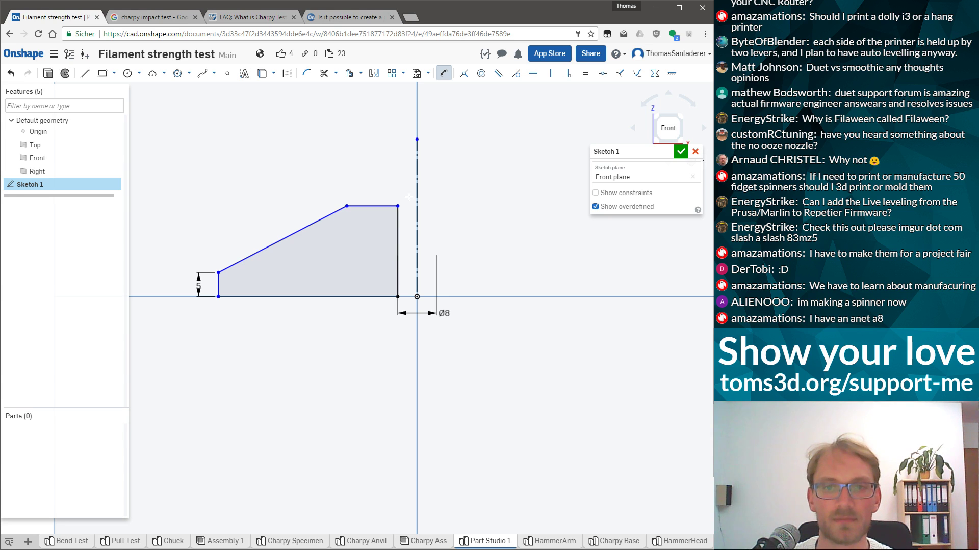
# Dimension the outer corner of the top edge across the construction line as a 30 mm diameter
pyautogui.click(425, 185)
pyautogui.press('Escape')
pyautogui.press('d')
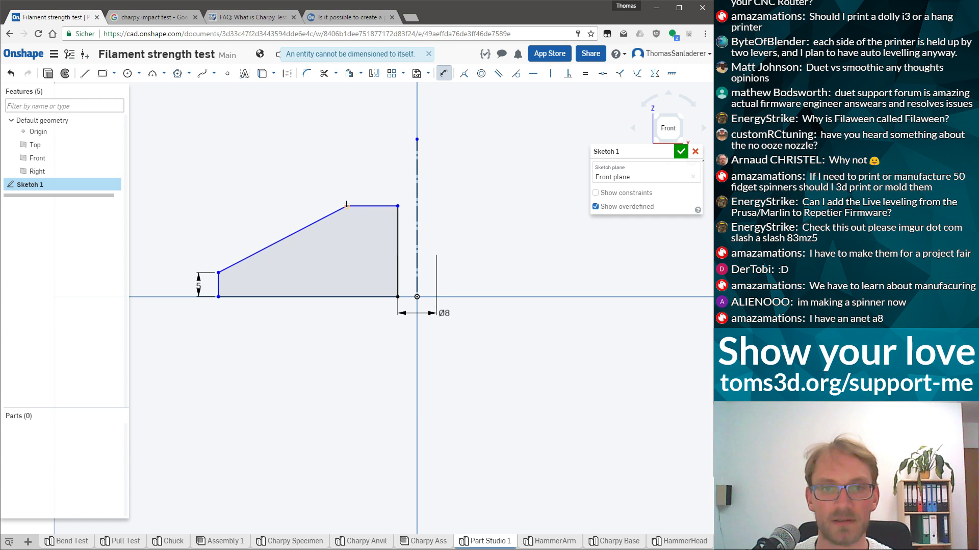
pyautogui.click(419, 182)
pyautogui.click(468, 182)
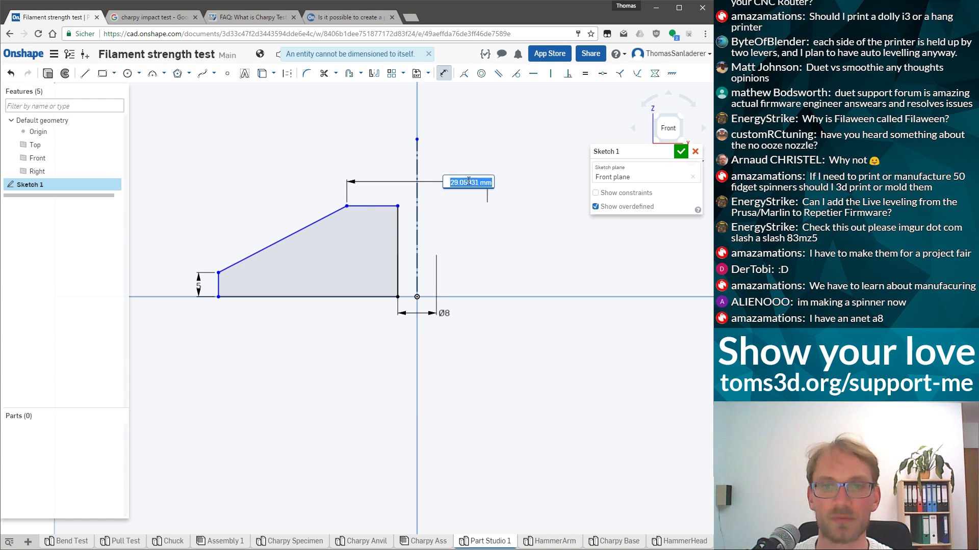
pyautogui.write('30')
pyautogui.press('Return')
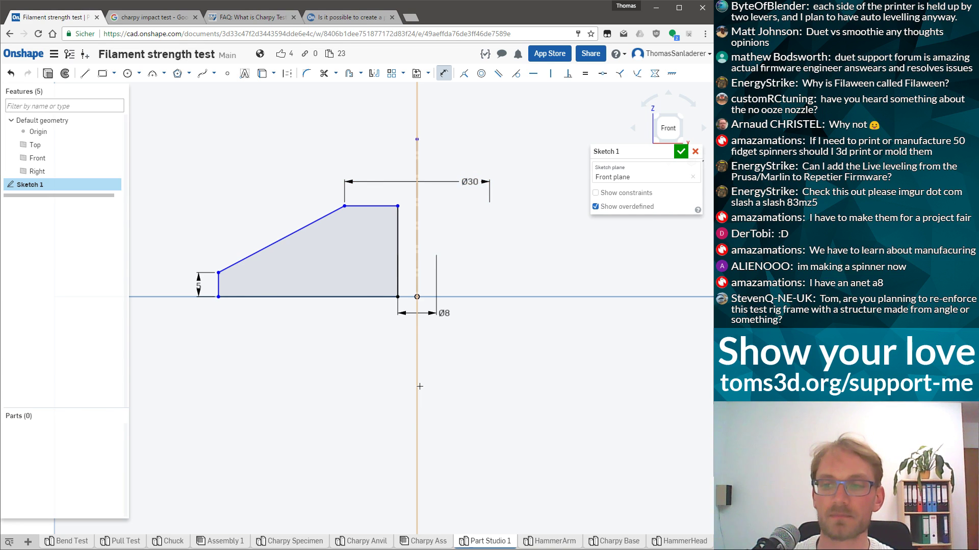
# Set the overall height of the profile to 30 mm
pyautogui.click(406, 228)
pyautogui.click(463, 246)
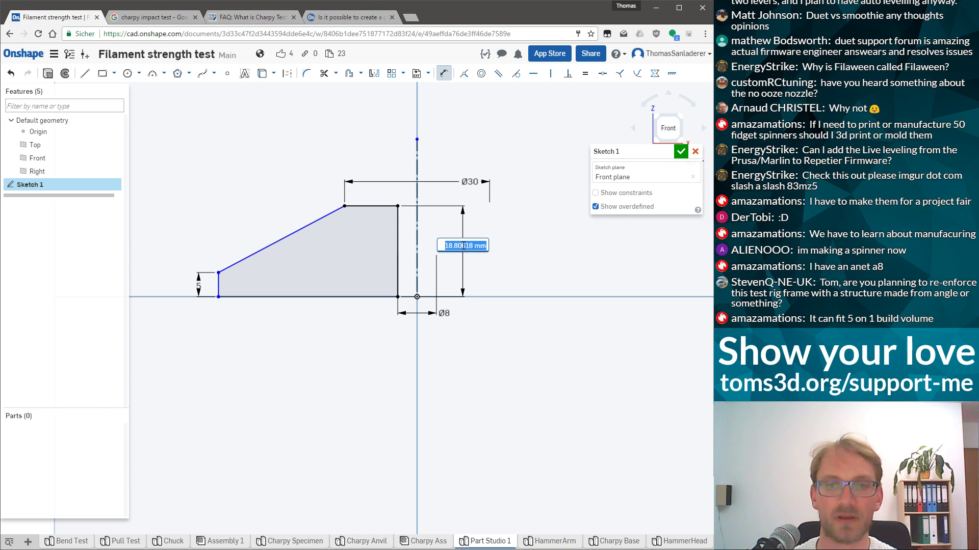
pyautogui.write('30')
pyautogui.press('Return')
# Dimension the outer vertical edge across the construction line as a 100 mm diameter
pyautogui.click(217, 282)
pyautogui.click(417, 245)
pyautogui.click(448, 371)
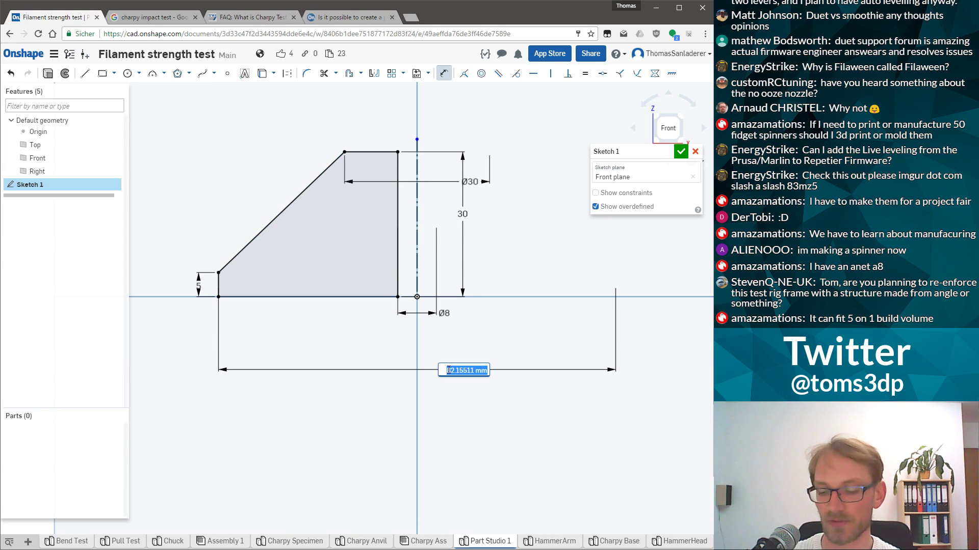
pyautogui.write('100')
pyautogui.press('Return')
# Revolve the profile a full turn around the construction line as a new solid and view it in isometric
pyautogui.scroll(-3, 441, 367)
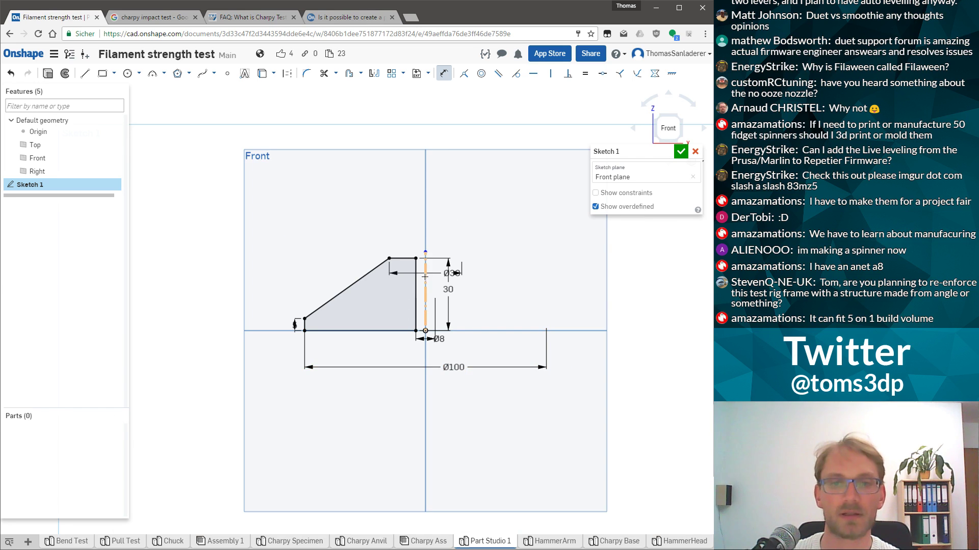
pyautogui.scroll(2, 425, 276)
pyautogui.click(65, 73)
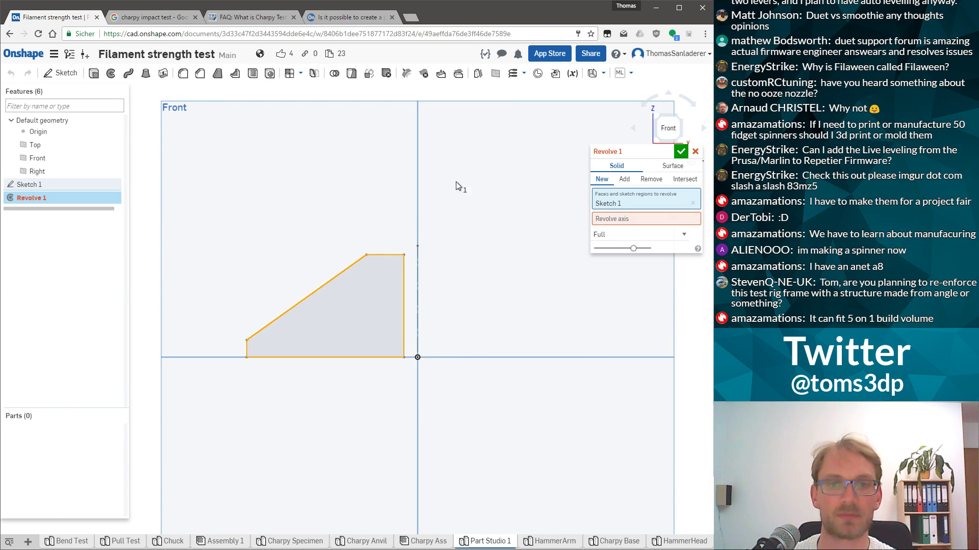
pyautogui.click(630, 219)
pyautogui.click(417, 301)
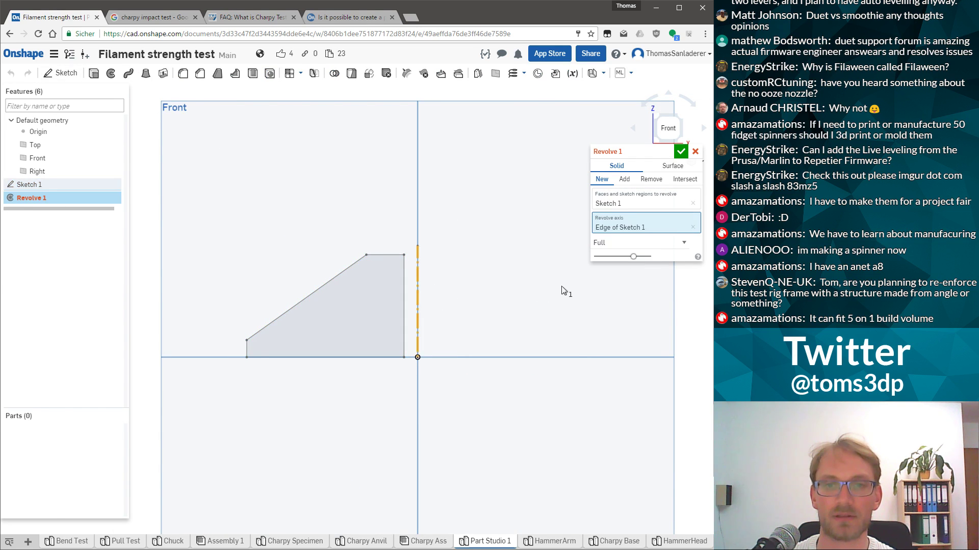
pyautogui.click(681, 152)
pyautogui.hotkey('shift', '7')
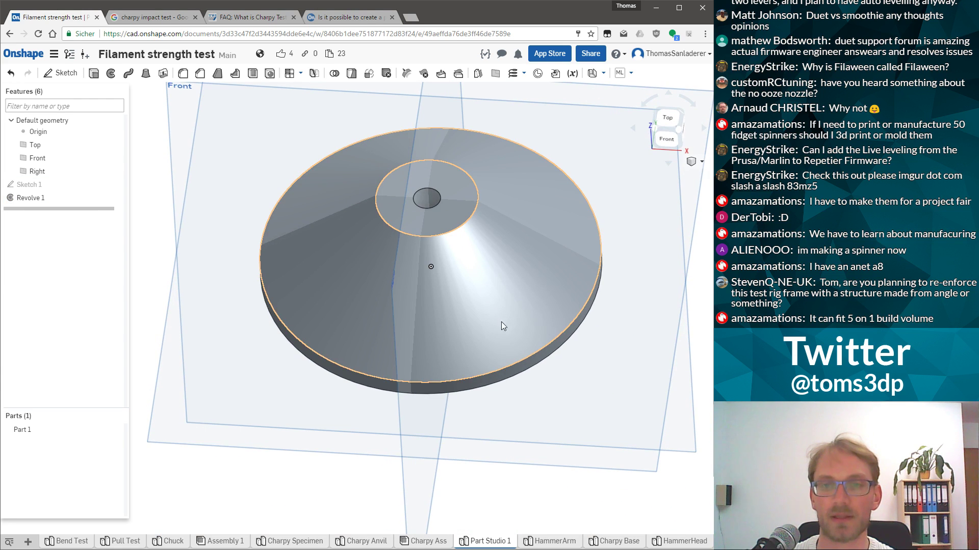
# Return to the Charpy assembly and examine the backboard's front and rear and the hammer arm's pivot from several angles
pyautogui.click(415, 543)
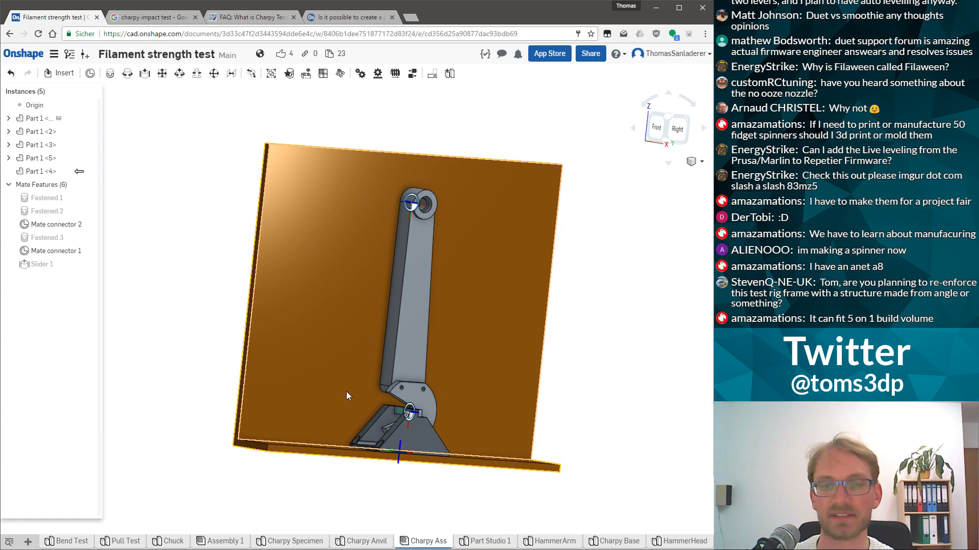
pyautogui.moveTo(240, 381); pyautogui.dragTo(329, 231, button='right')
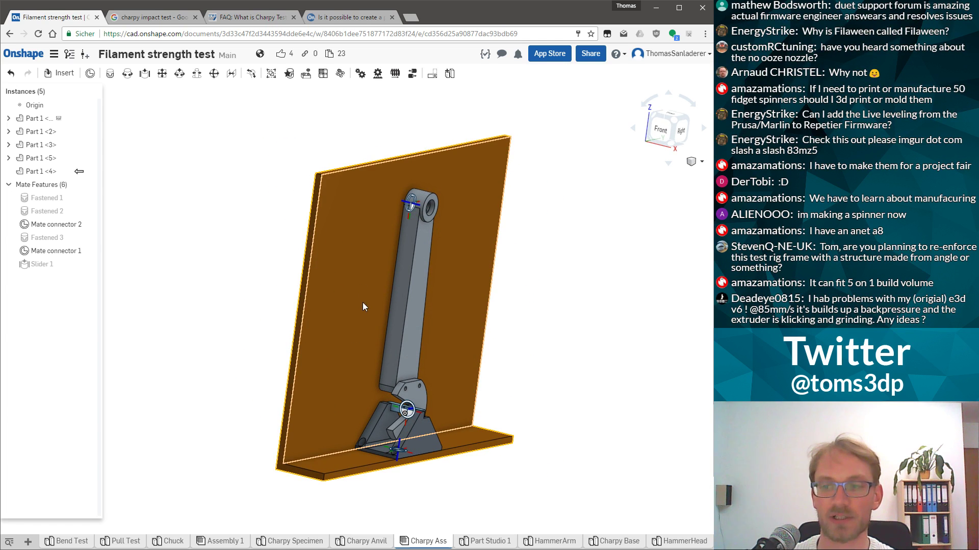
pyautogui.moveTo(362, 308); pyautogui.dragTo(408, 295, button='right')
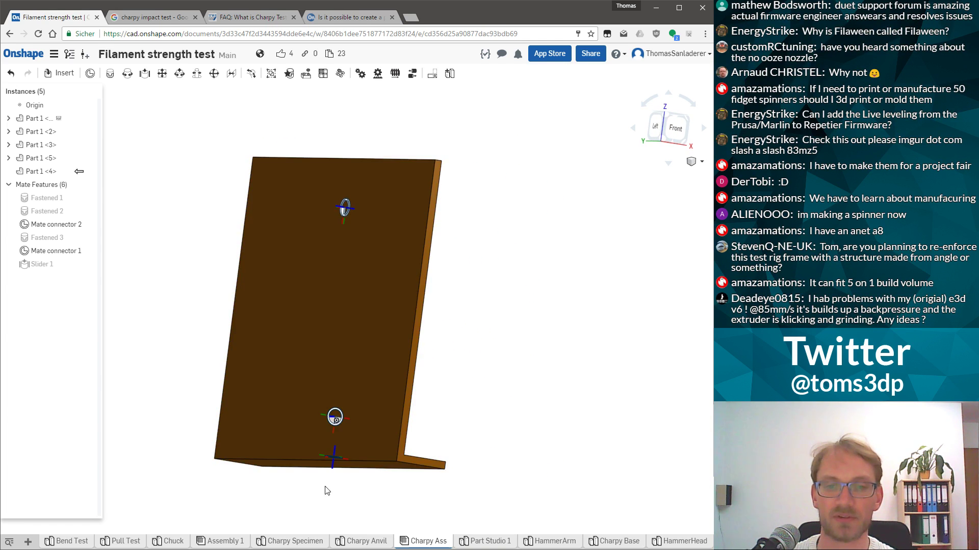
pyautogui.moveTo(366, 347); pyautogui.dragTo(302, 235, button='right')
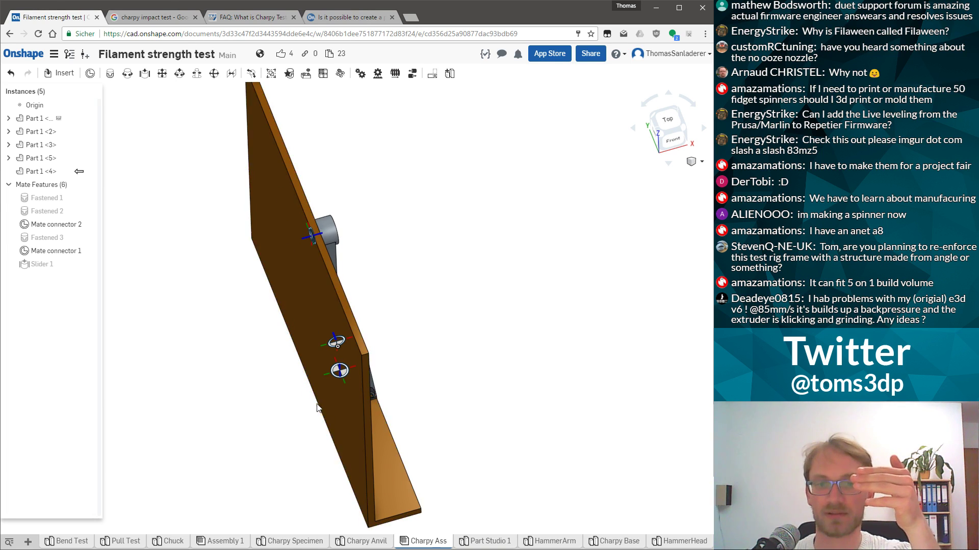
pyautogui.moveTo(316, 414); pyautogui.dragTo(306, 384, button='right')
pyautogui.moveTo(280, 252); pyautogui.dragTo(231, 285, button='right')
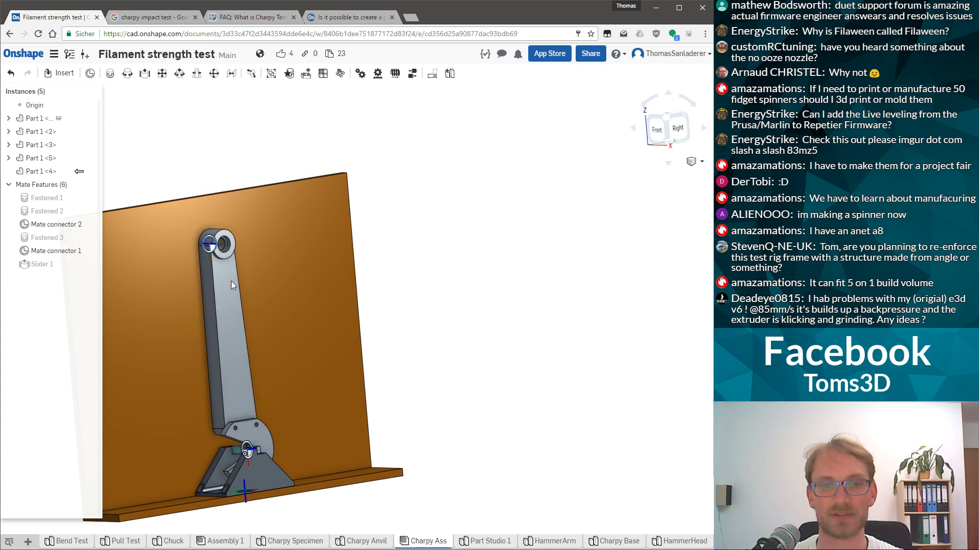
pyautogui.scroll(-3, 274, 278)
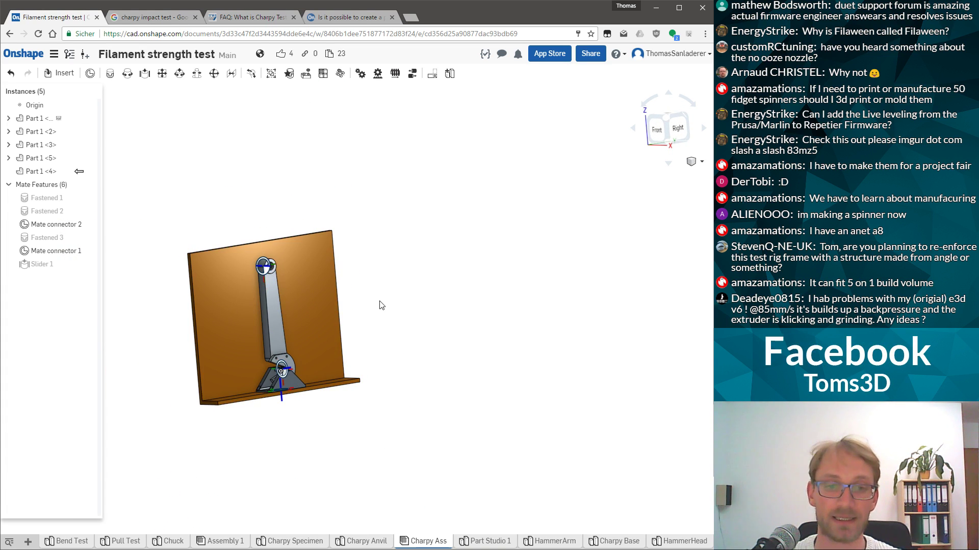
pyautogui.moveTo(347, 291); pyautogui.dragTo(252, 309, button='right')
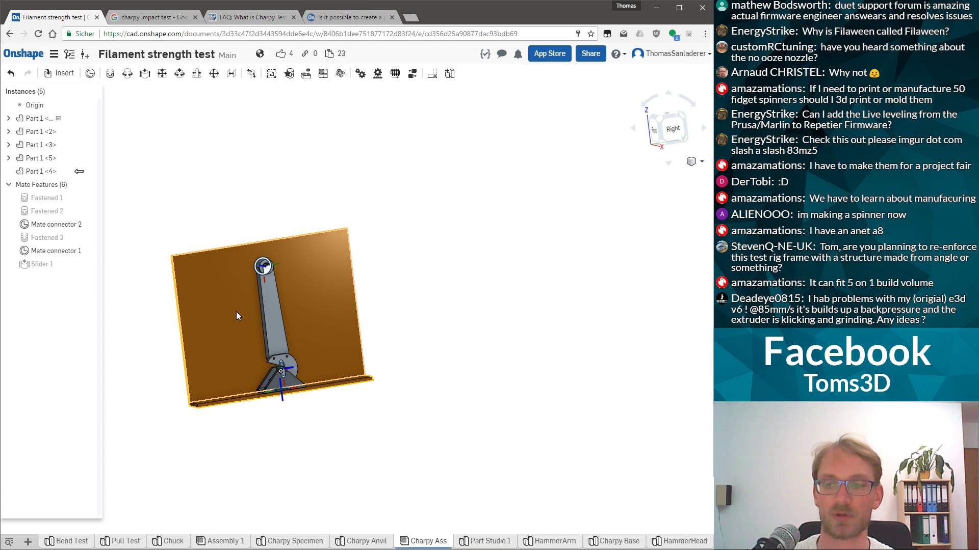
pyautogui.scroll(-3, 469, 401)
pyautogui.scroll(3, 294, 382)
pyautogui.scroll(5, 316, 293)
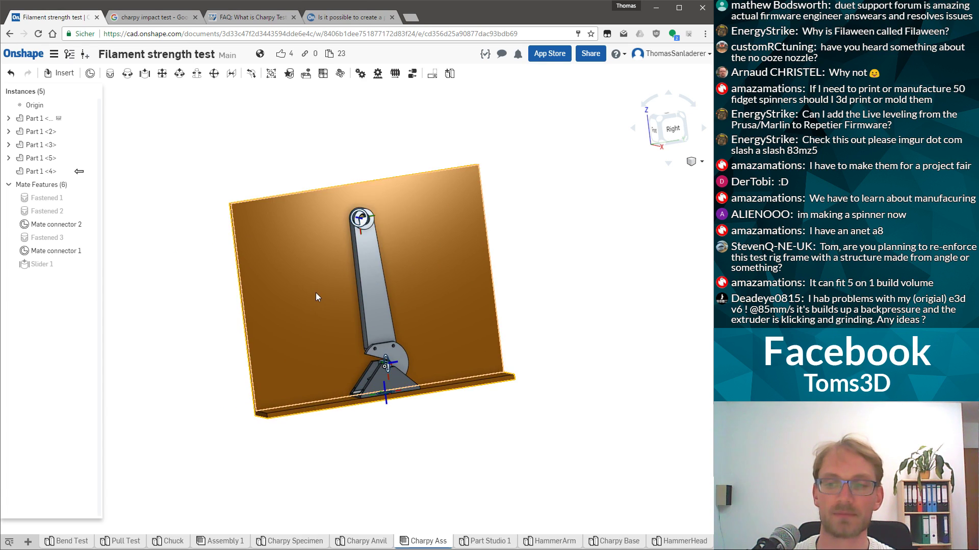
pyautogui.moveTo(502, 372); pyautogui.dragTo(374, 352, button='right')
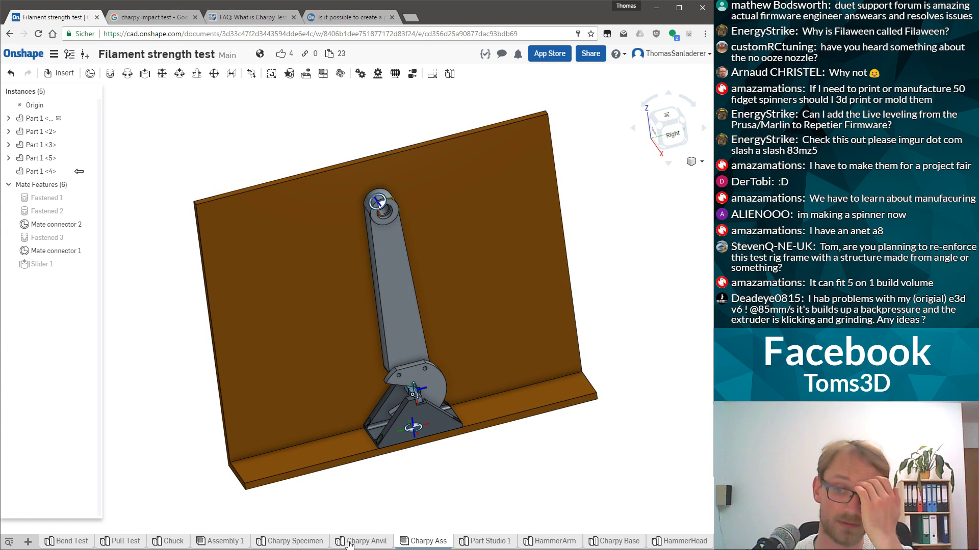
# Open the HammerHead part studio briefly, and switch to the HammerArm part studio
pyautogui.click(661, 544)
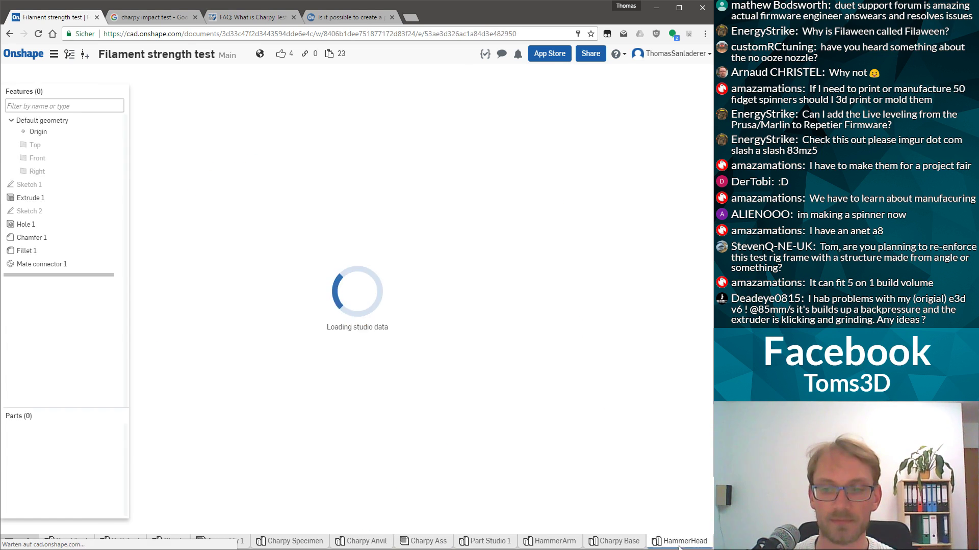
pyautogui.click(554, 542)
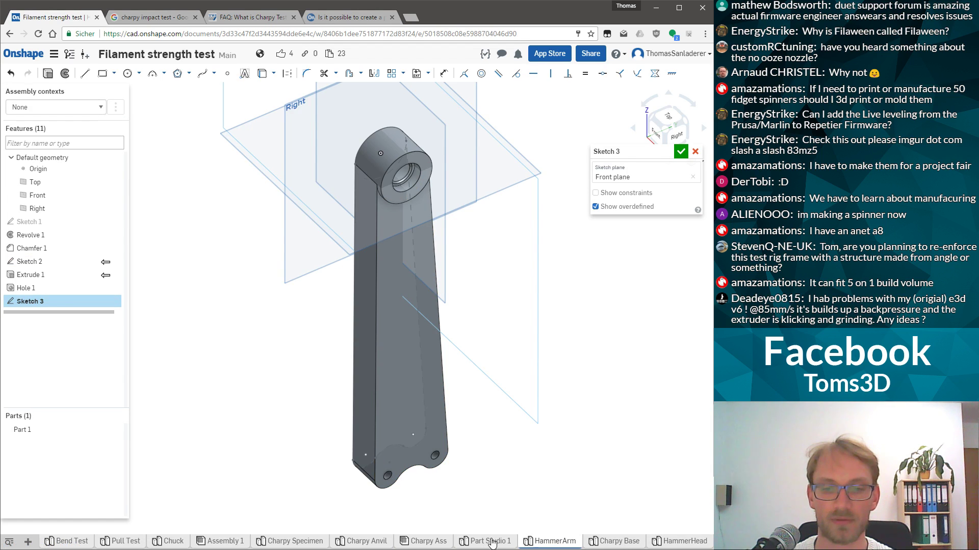
# Switch to the part studio with the conical mount and rename it as "8mm reinforcement"
pyautogui.click(464, 543)
pyautogui.rightClick(492, 542)
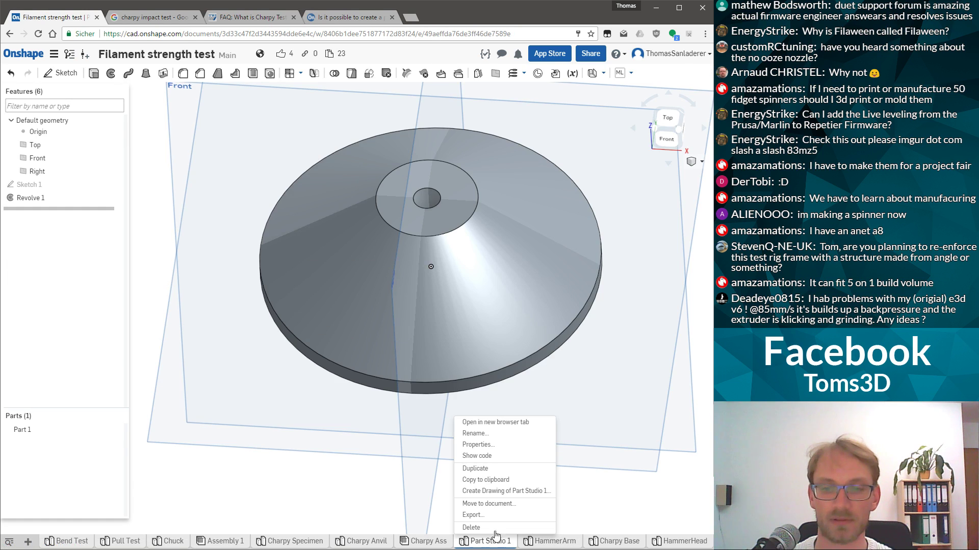
pyautogui.click(471, 435)
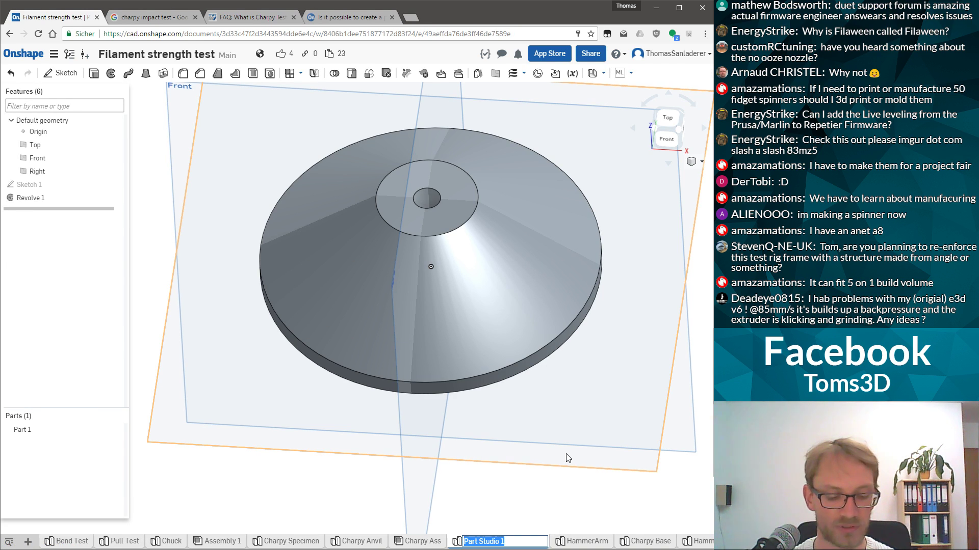
pyautogui.write('Swin')
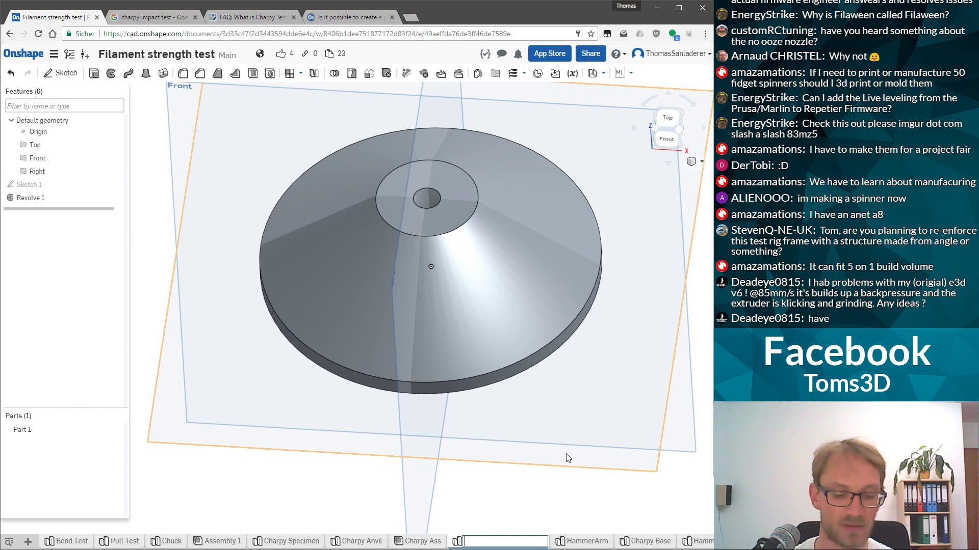
pyautogui.write('8mm reinforcement')
pyautogui.press('Return')
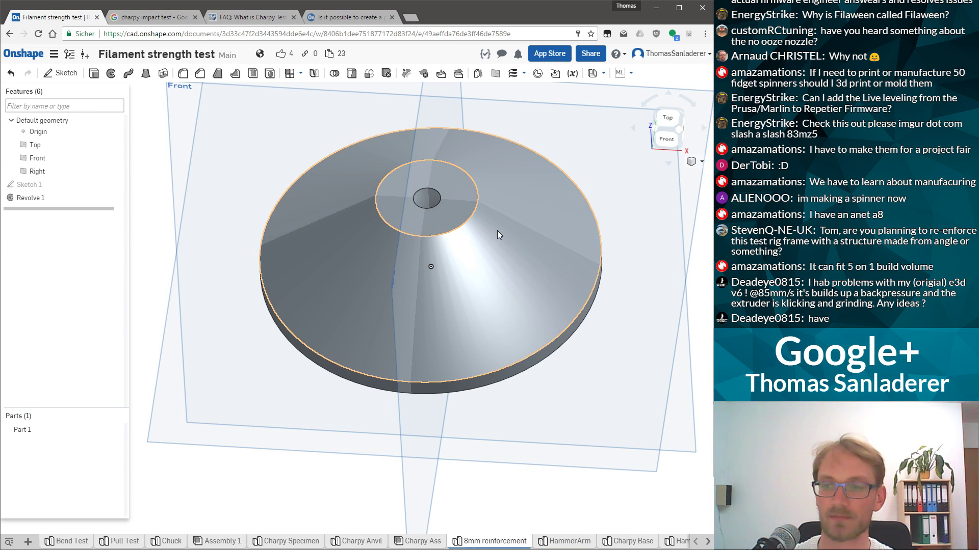
# Start a new sketch on the cone's small flat top face and view it straight from above
pyautogui.scroll(1, 476, 210)
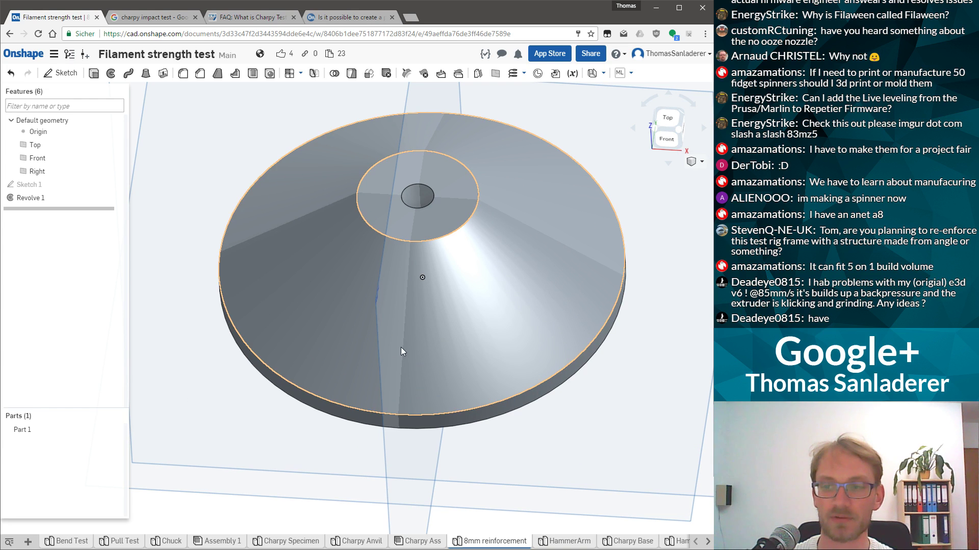
pyautogui.hotkey('shift', '5')
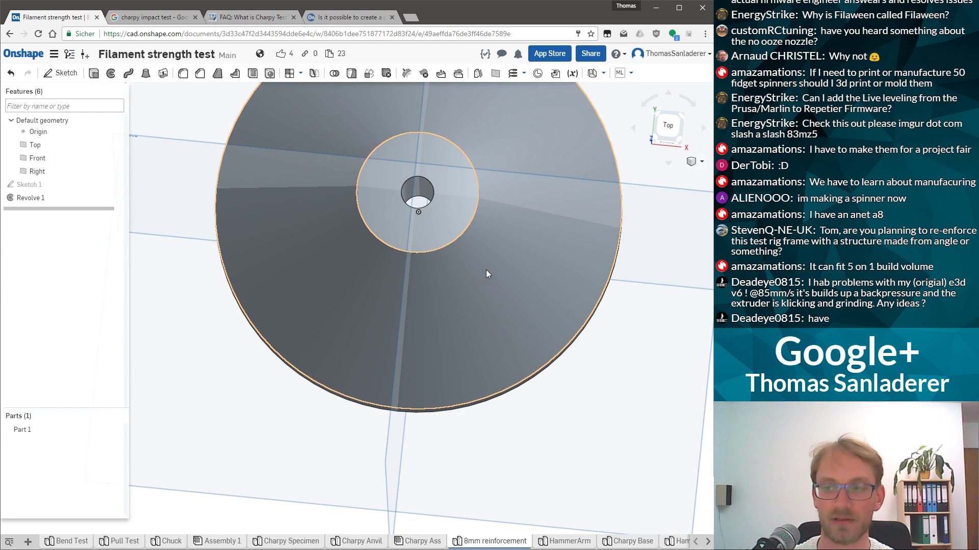
pyautogui.scroll(-2, 486, 270)
pyautogui.scroll(2, 476, 168)
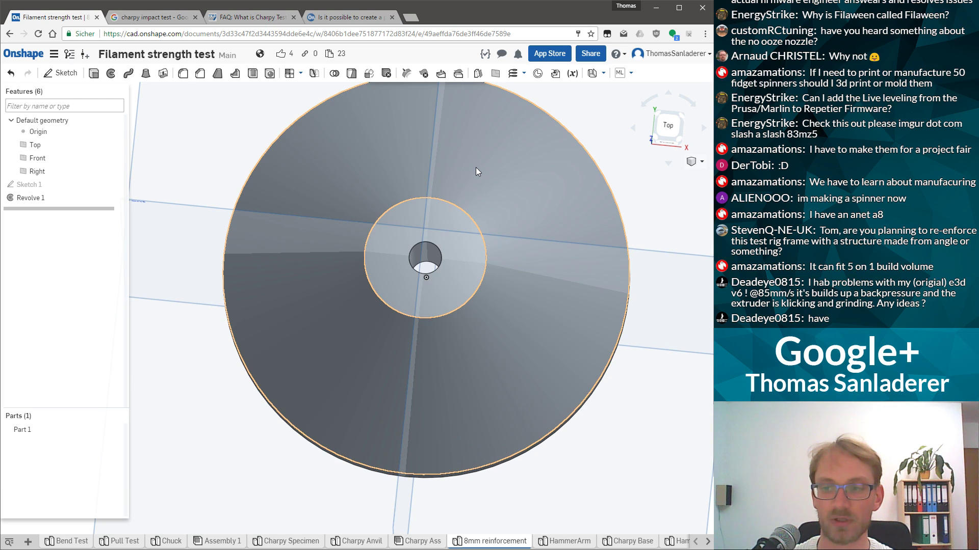
pyautogui.moveTo(478, 253); pyautogui.dragTo(475, 222, button='right')
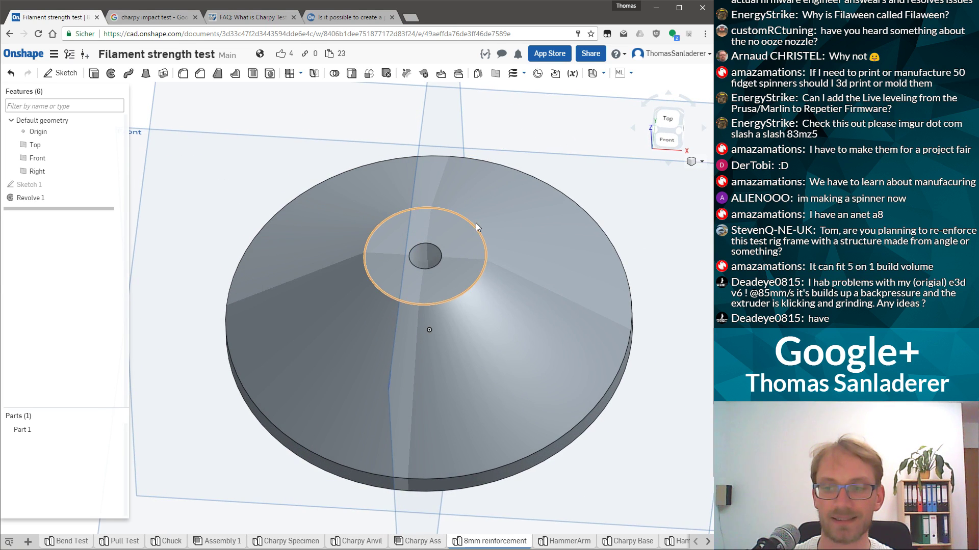
pyautogui.scroll(-3, 550, 363)
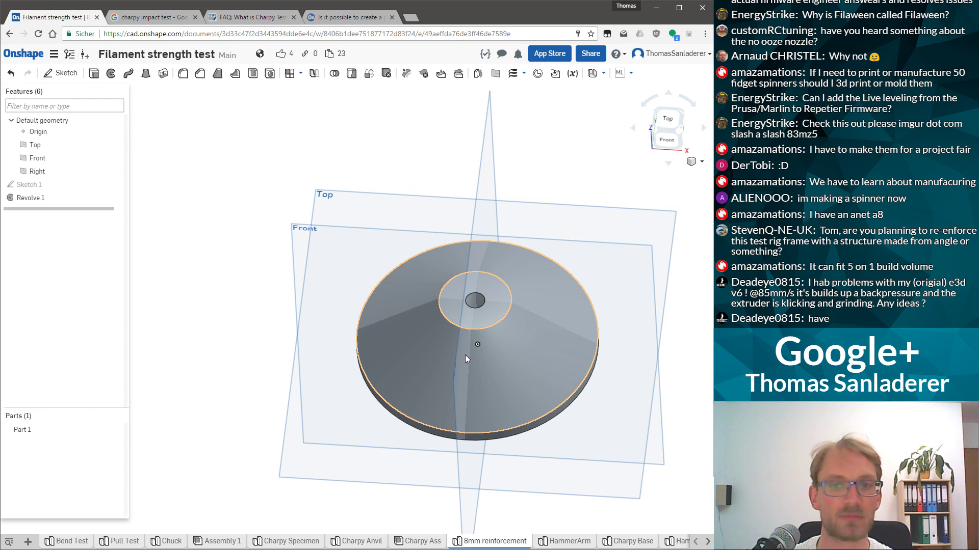
pyautogui.moveTo(478, 362); pyautogui.dragTo(486, 381, button='right')
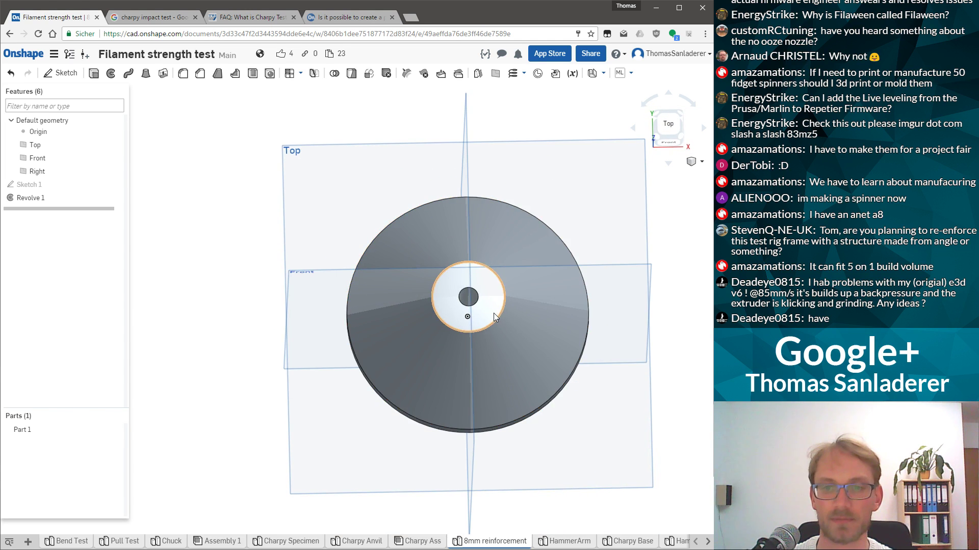
pyautogui.click(495, 316)
pyautogui.click(62, 73)
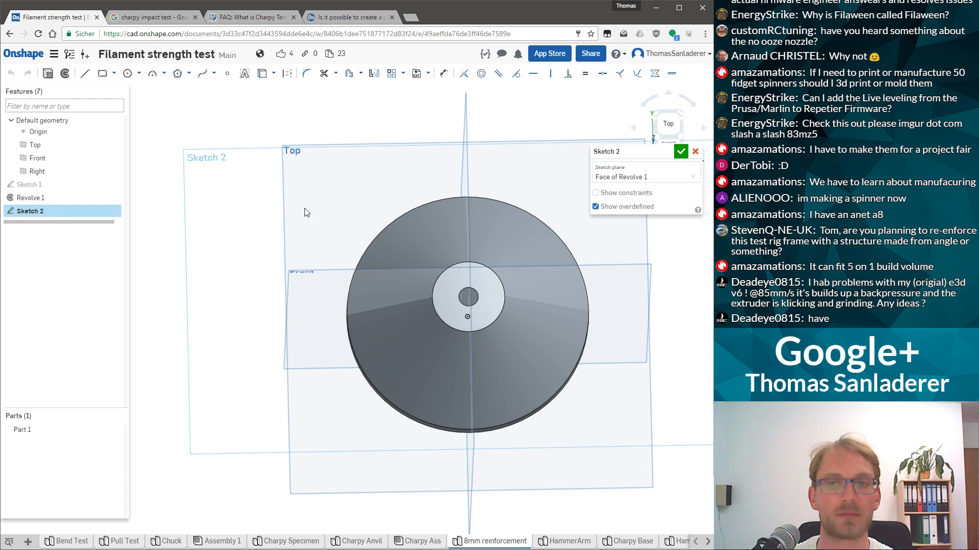
pyautogui.click(674, 124)
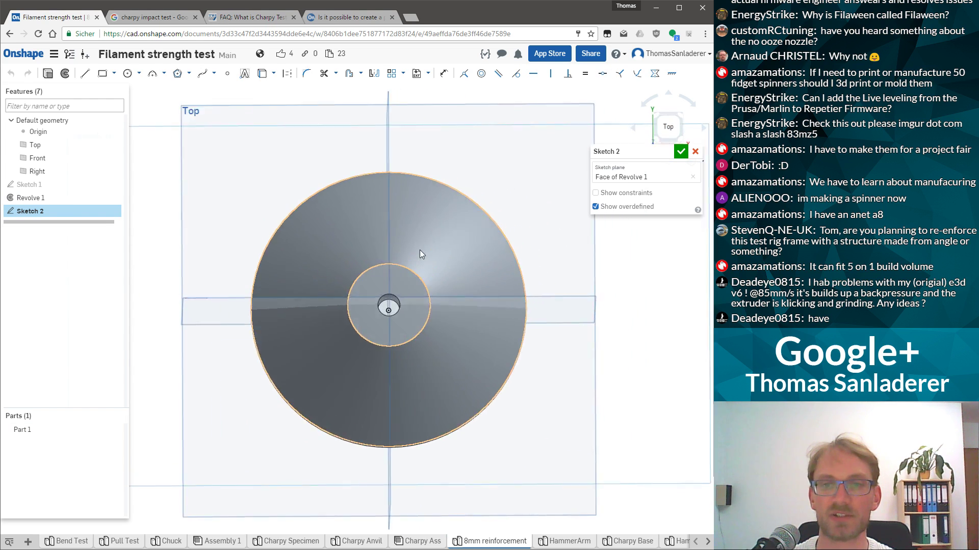
# Draw a circle about 78 mm in diameter on the cone, centred on the origin
pyautogui.click(128, 73)
pyautogui.click(359, 309)
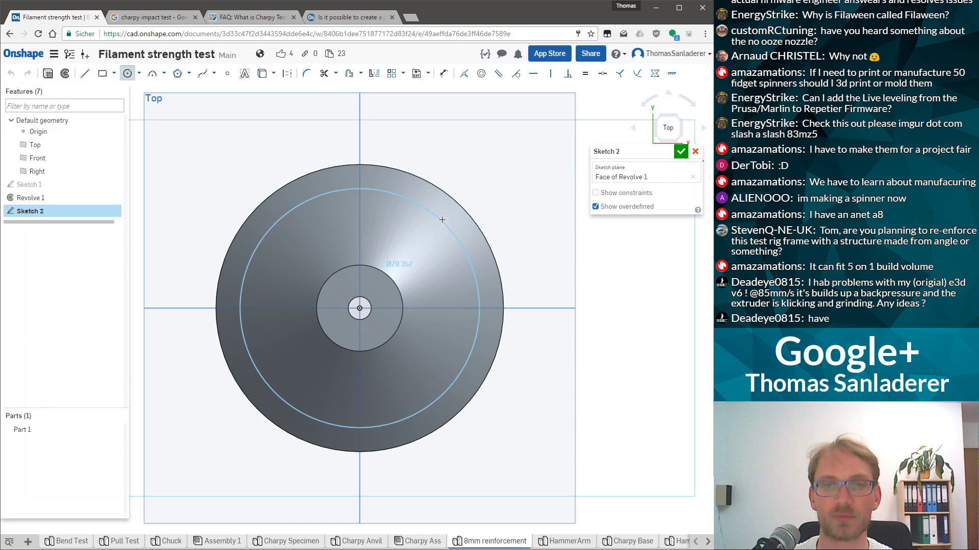
pyautogui.click(447, 239)
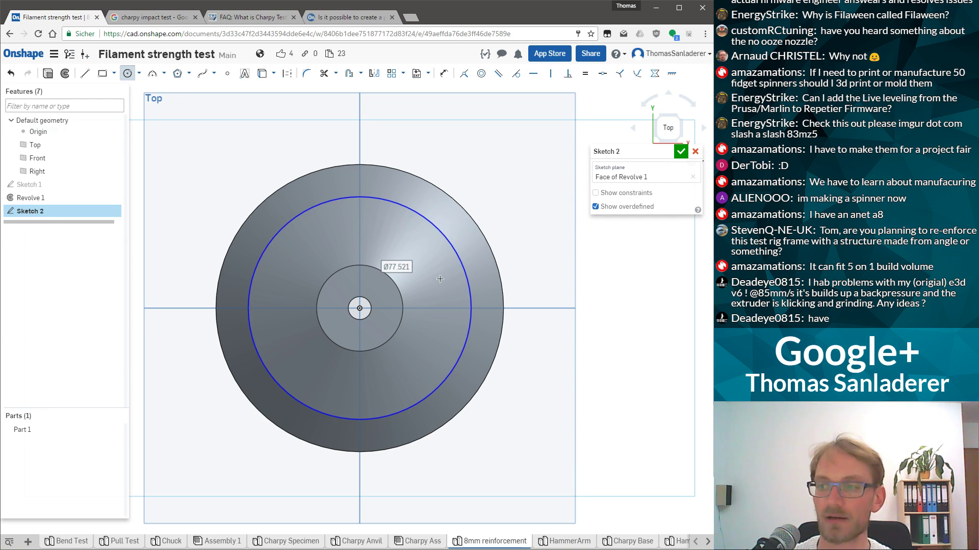
pyautogui.press('Escape')
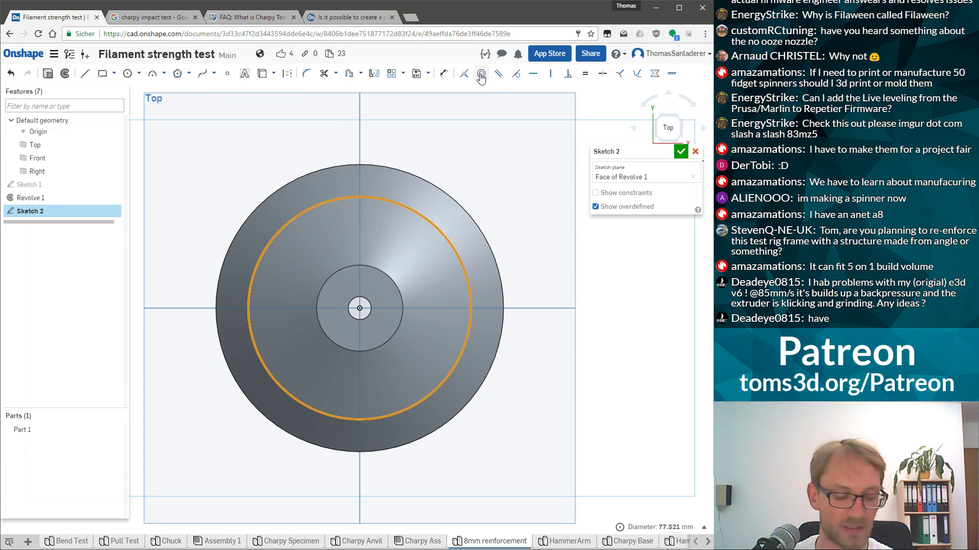
# Dimension the sketched circle to a diameter of 80 mm
pyautogui.press('d')
pyautogui.click(436, 227)
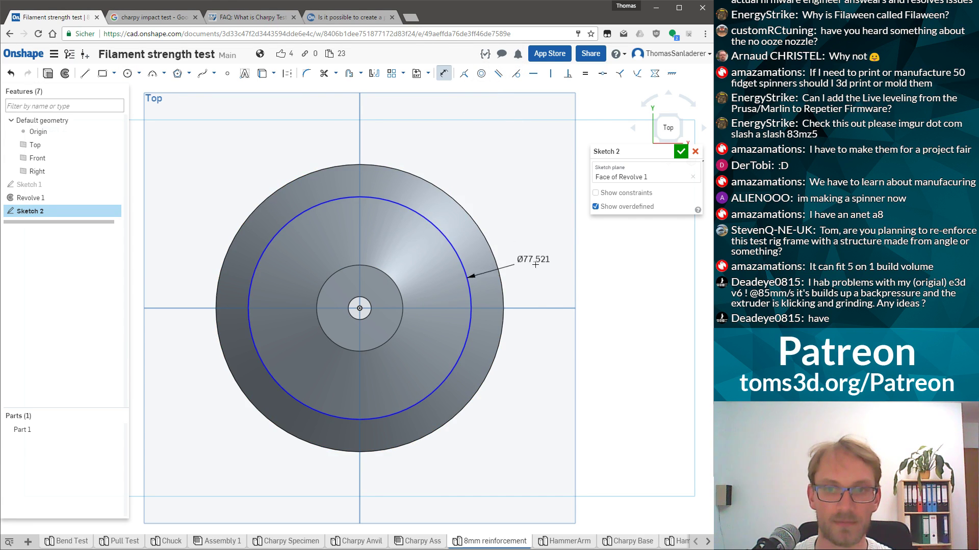
pyautogui.click(579, 272)
pyautogui.write('80')
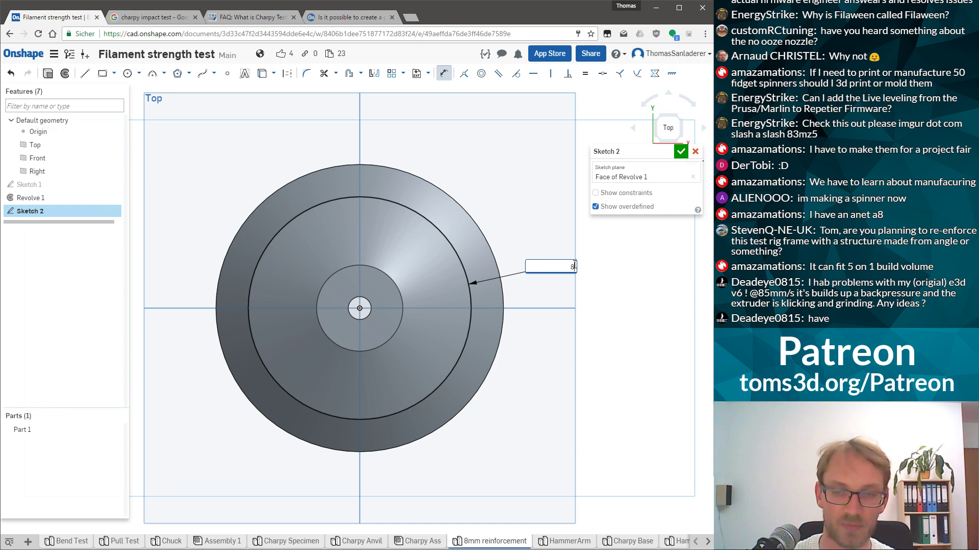
pyautogui.press('Return')
pyautogui.scroll(-2, 371, 291)
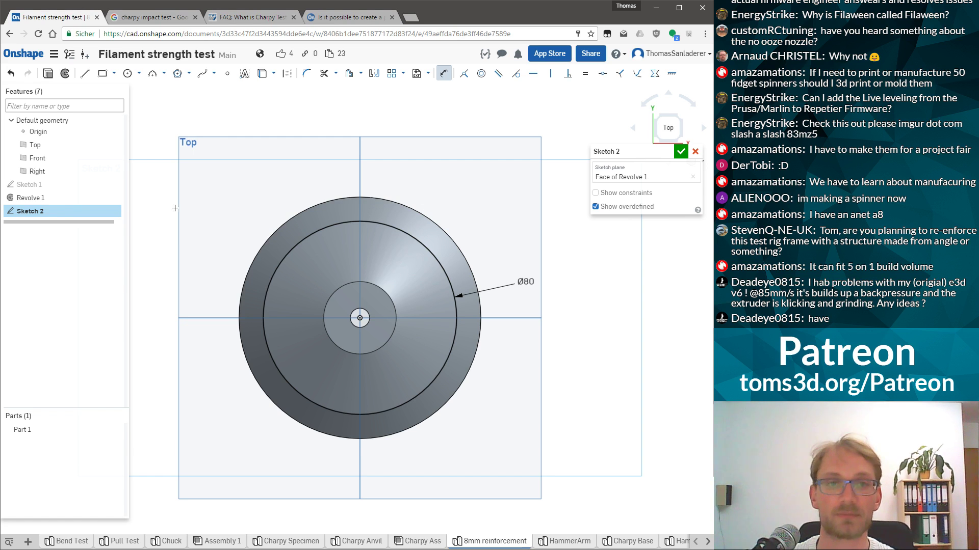
# Convert the 80 mm circle to construction geometry and place a sketch point on it directly above the origin
pyautogui.click(408, 235)
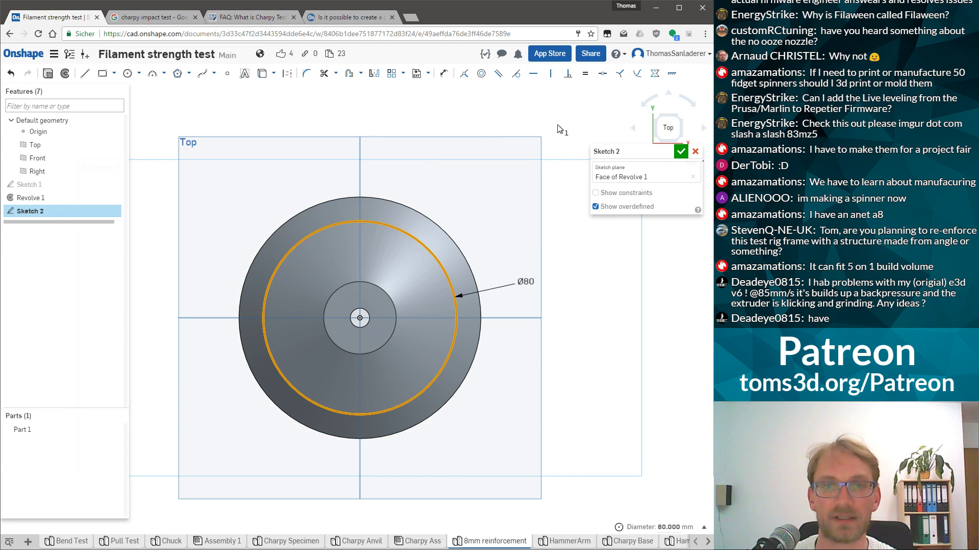
pyautogui.press('q')
pyautogui.click(499, 113)
pyautogui.click(227, 72)
pyautogui.click(360, 221)
pyautogui.press('Escape')
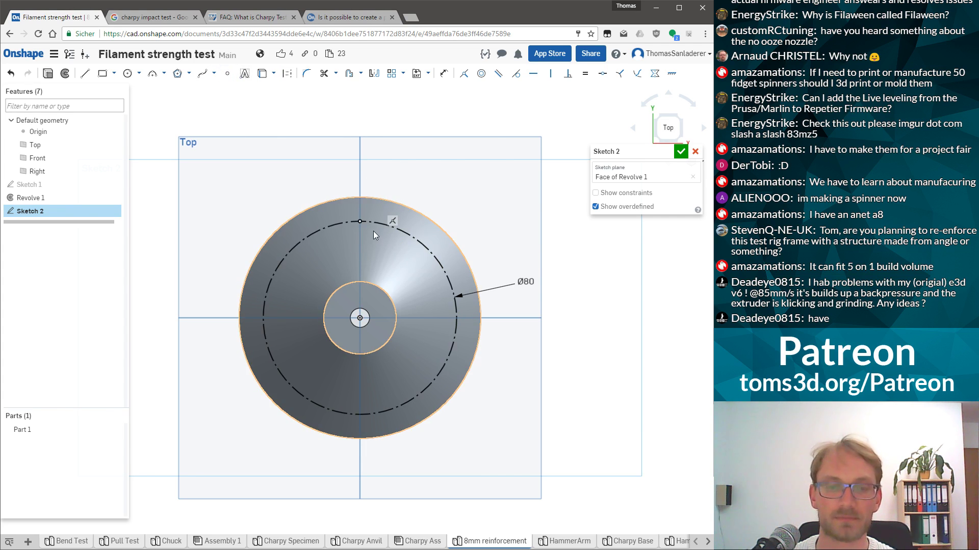
# Create a circular pattern of the sketch point around the origin with 6 instances
pyautogui.click(361, 223)
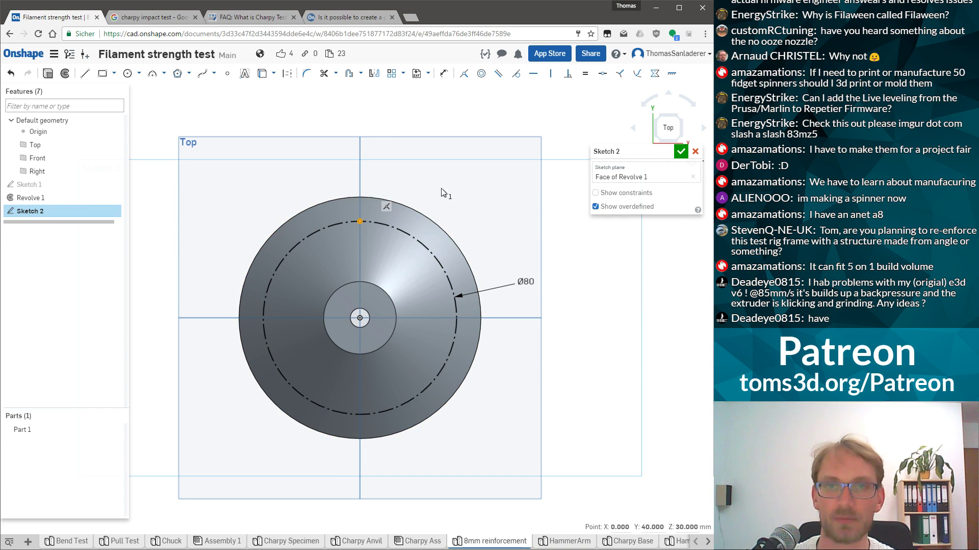
pyautogui.click(398, 82)
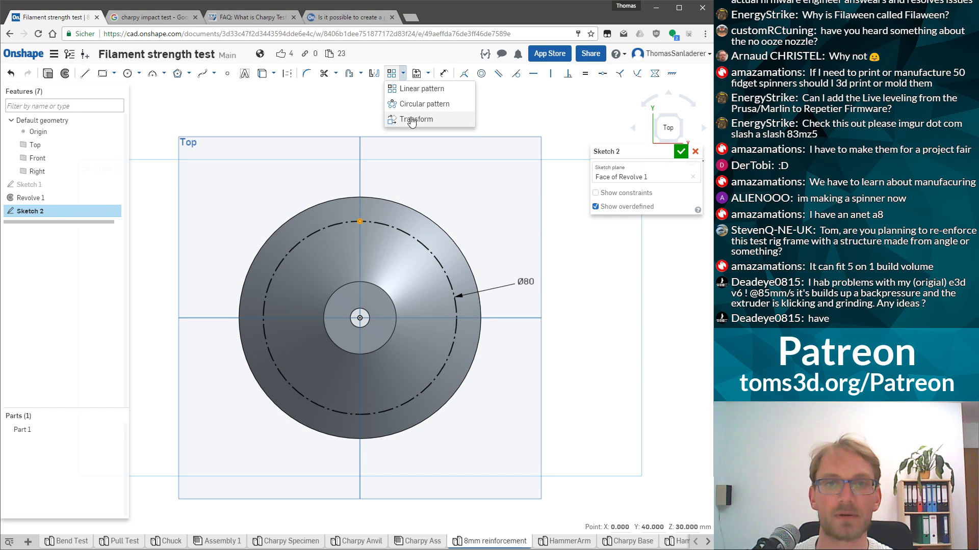
pyautogui.click(414, 102)
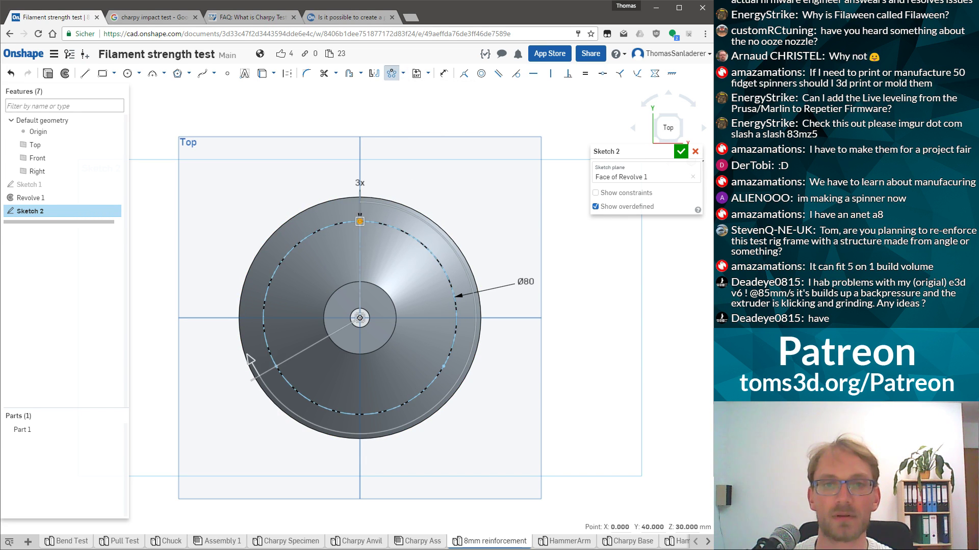
pyautogui.click(360, 183)
pyautogui.write('6')
pyautogui.press('Return')
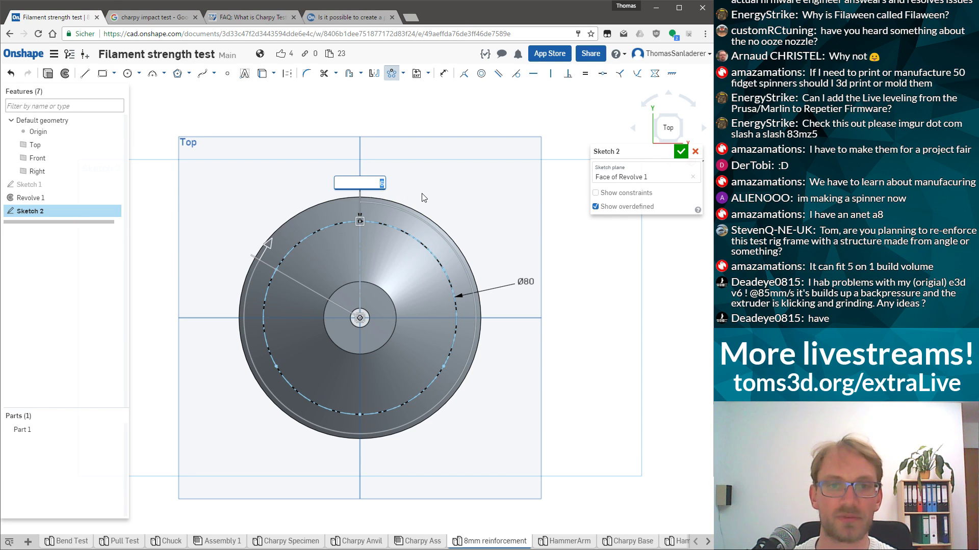
pyautogui.click(545, 121)
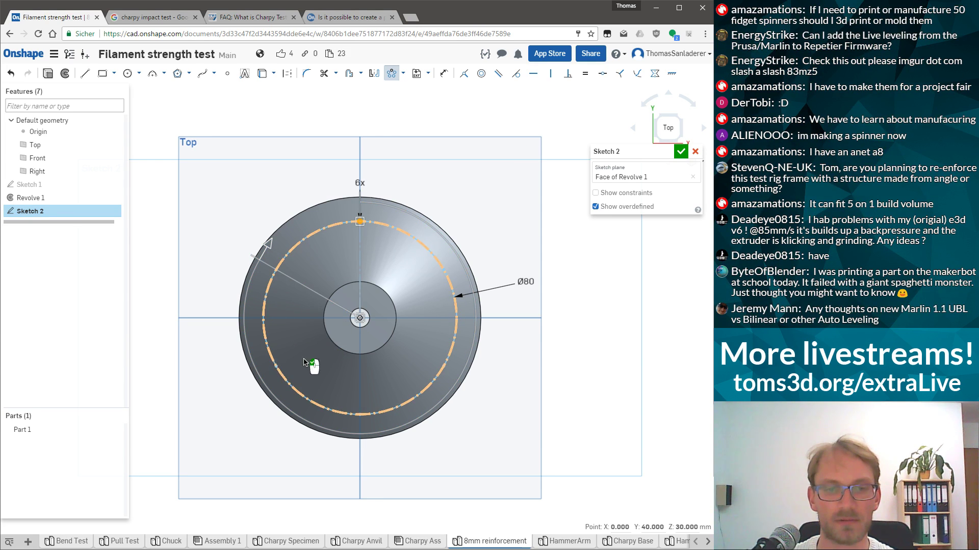
# Finish the six-fold circular pattern of the point on the 80 mm construction circle and close the sketch
pyautogui.click(601, 293)
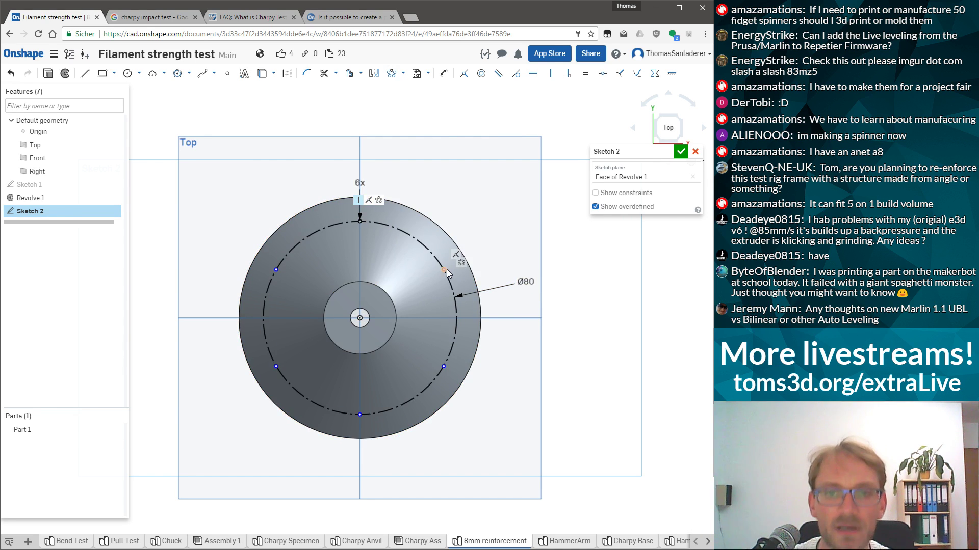
pyautogui.moveTo(316, 453); pyautogui.dragTo(336, 438)
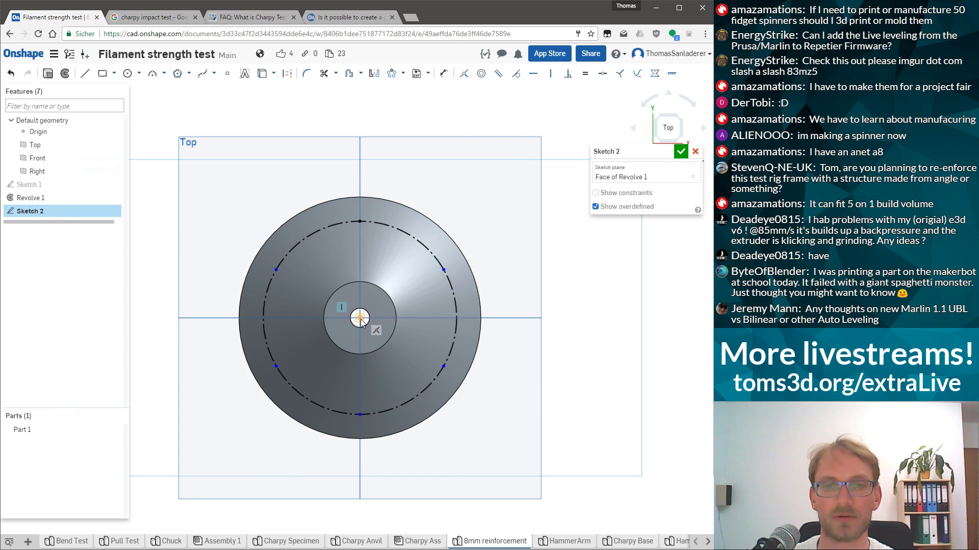
pyautogui.click(680, 151)
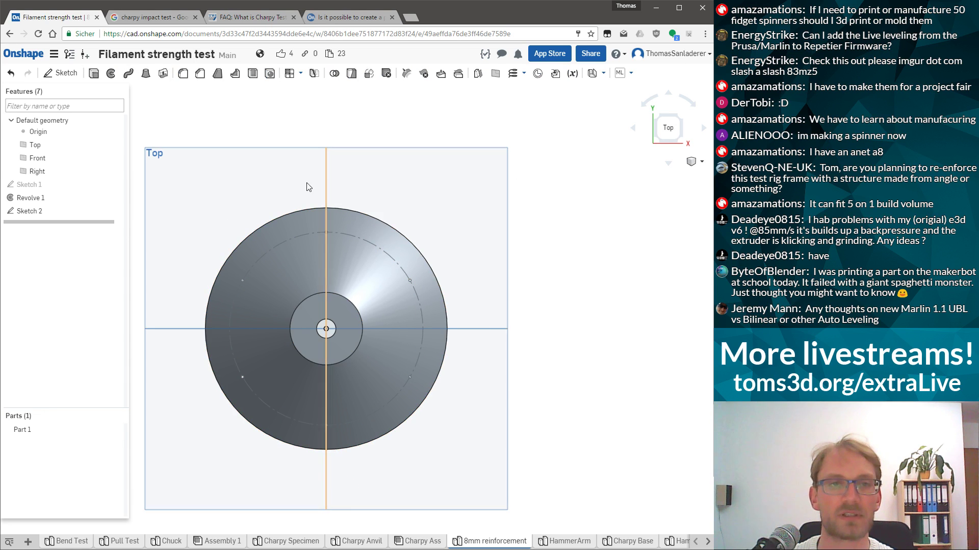
# Start a Hole feature as a countersink through hole, ISO clearance type, size M5 with close fit
pyautogui.click(269, 73)
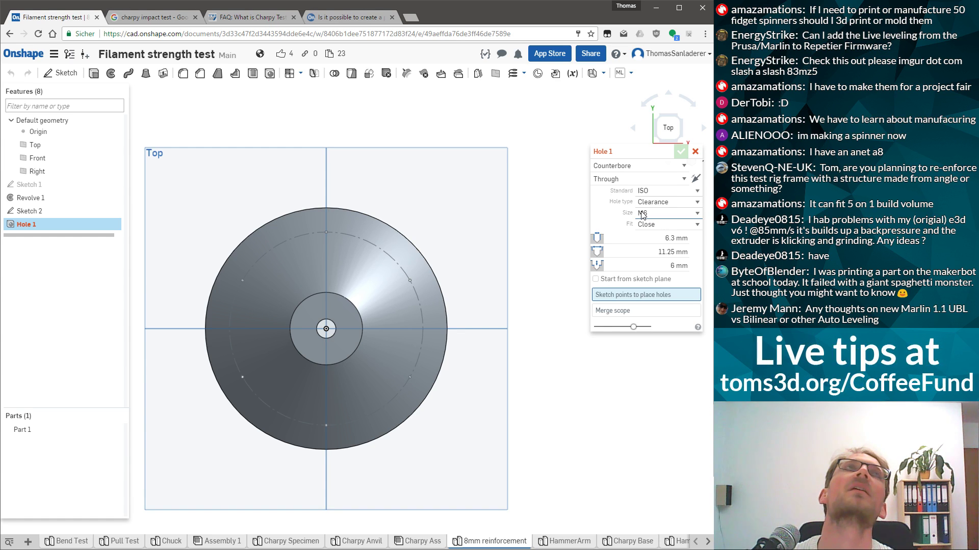
pyautogui.click(659, 168)
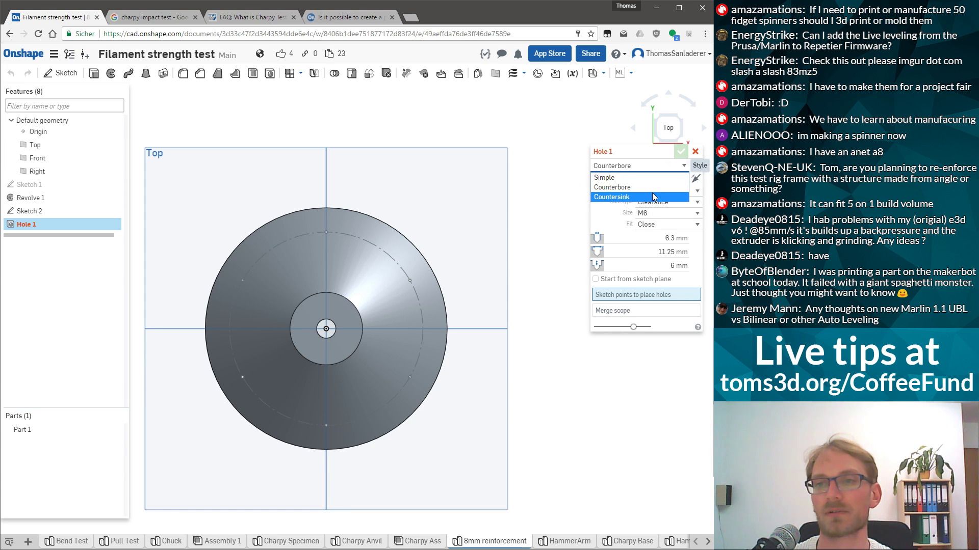
pyautogui.click(653, 196)
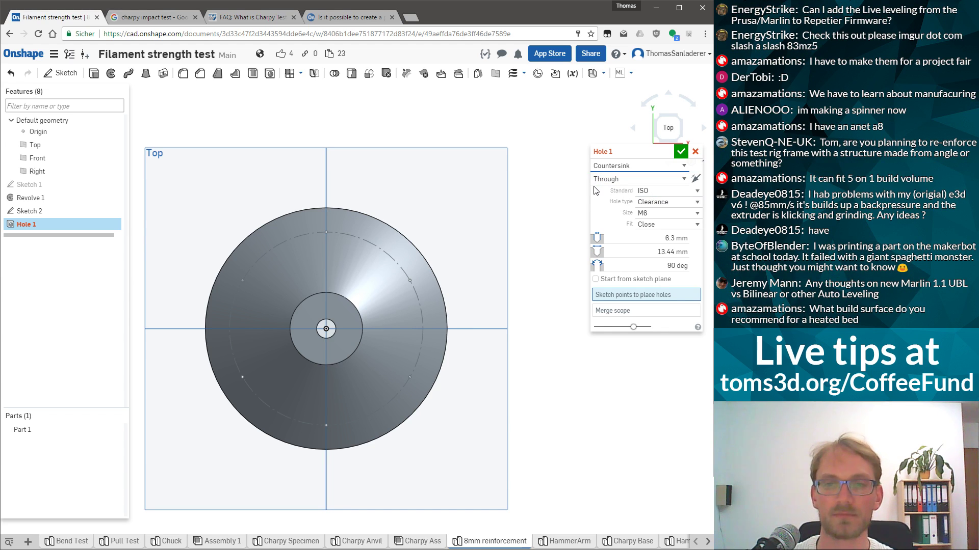
pyautogui.click(676, 202)
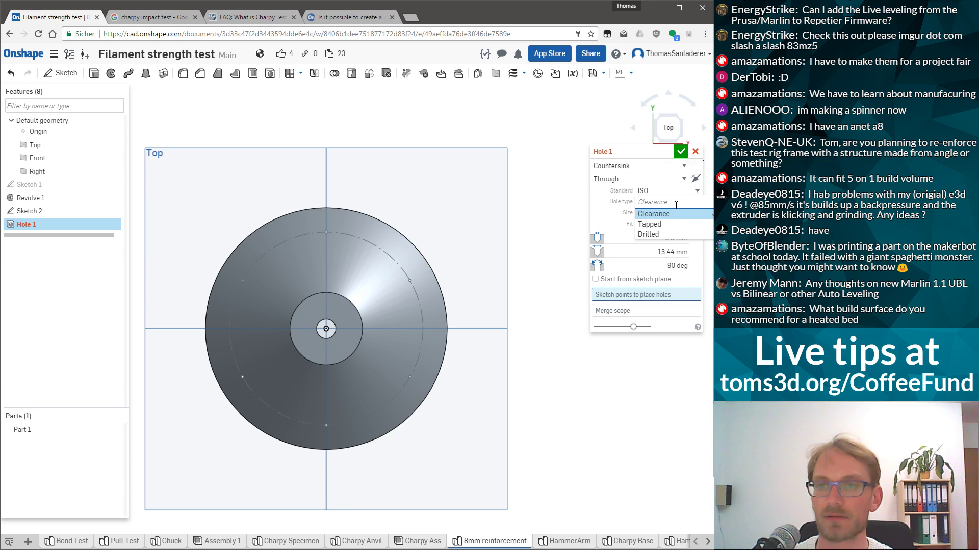
pyautogui.click(654, 214)
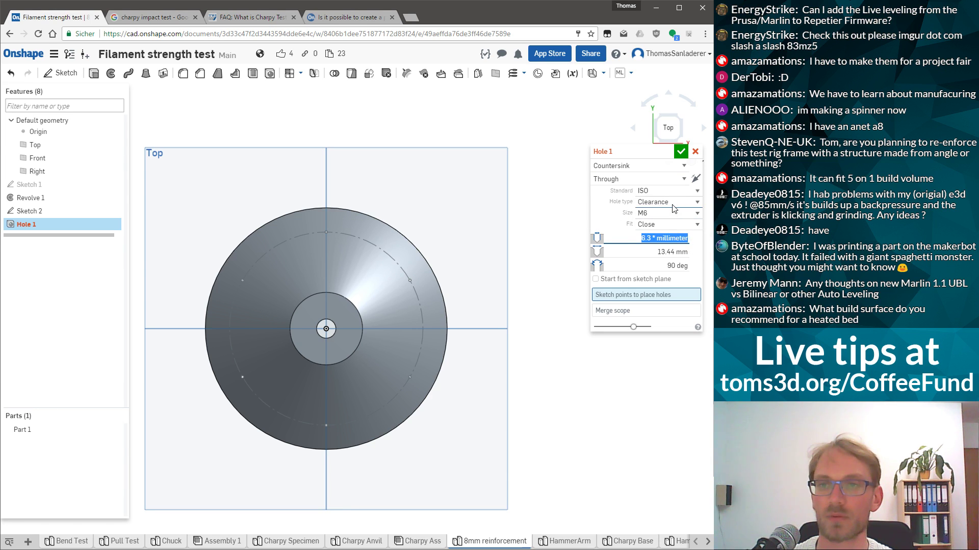
pyautogui.click(666, 213)
pyautogui.click(643, 235)
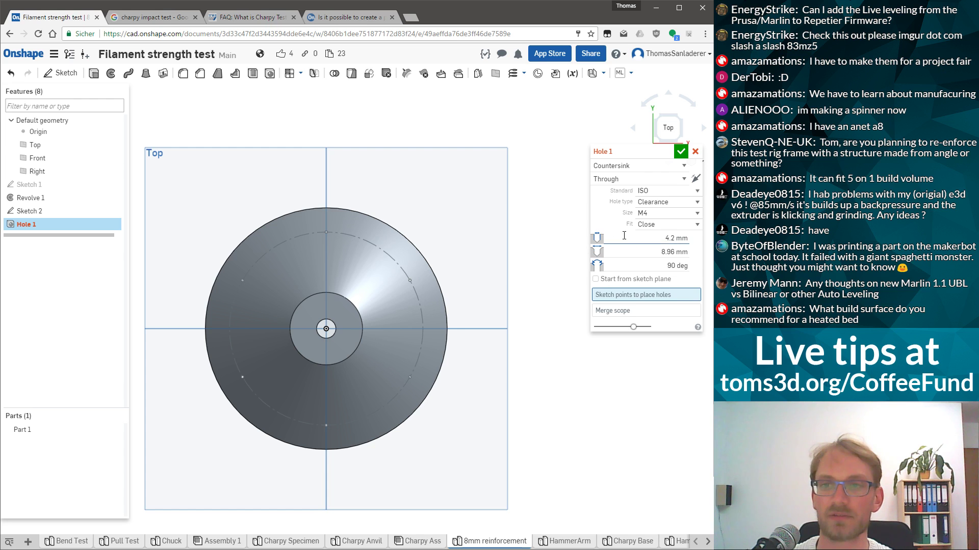
pyautogui.click(649, 219)
pyautogui.click(644, 246)
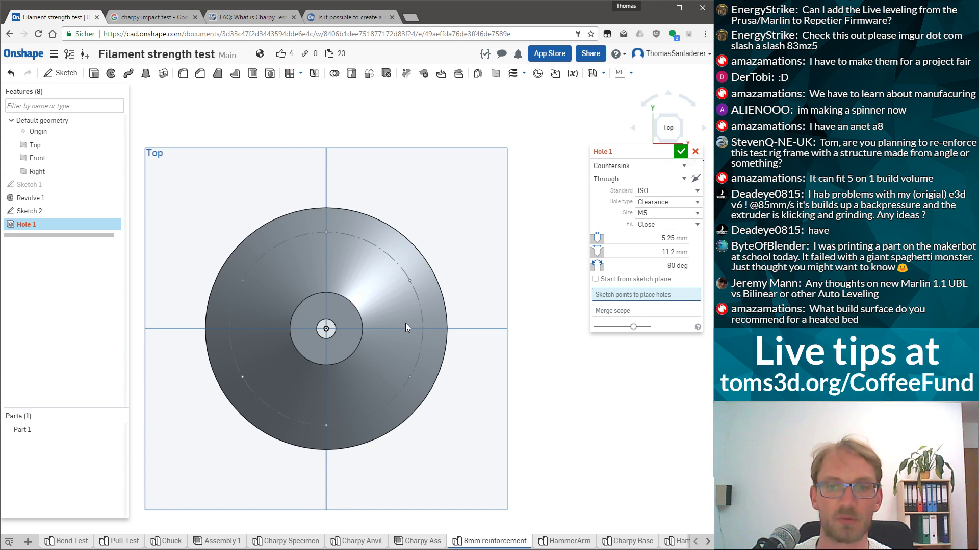
# Place the countersunk holes at all six sketch points on the construction circle and accept the Hole feature
pyautogui.moveTo(498, 255); pyautogui.dragTo(458, 251, button='right')
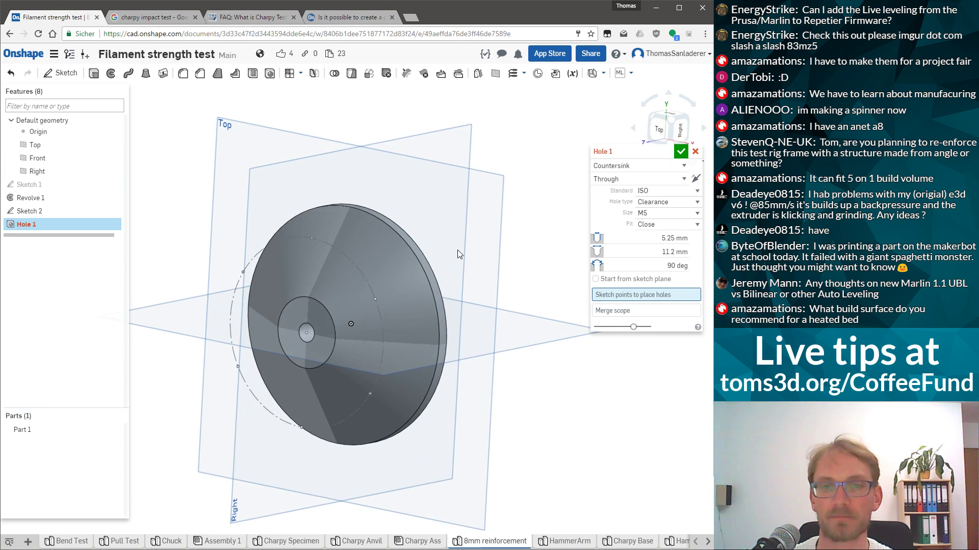
pyautogui.click(311, 238)
pyautogui.click(375, 299)
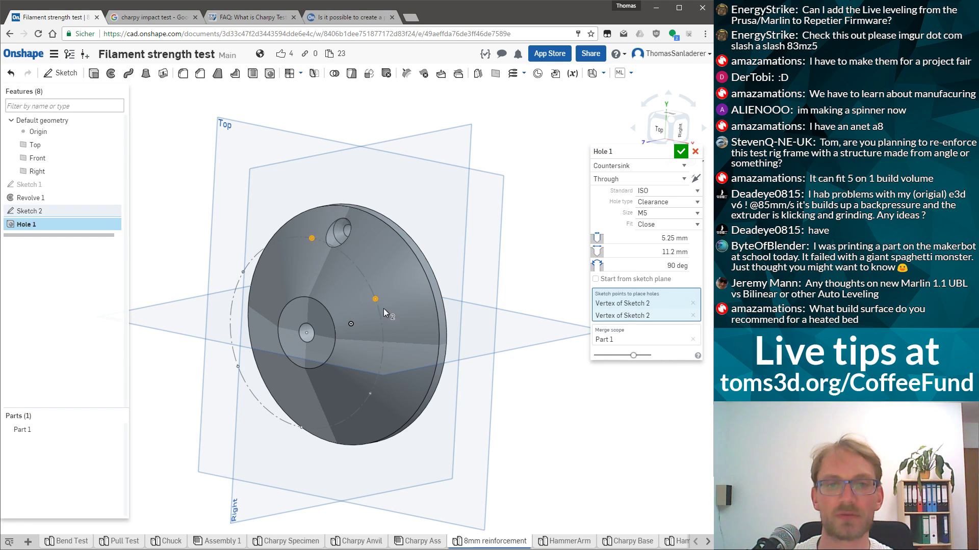
pyautogui.click(370, 393)
pyautogui.click(302, 427)
pyautogui.click(237, 367)
pyautogui.moveTo(222, 308); pyautogui.dragTo(377, 329, button='right')
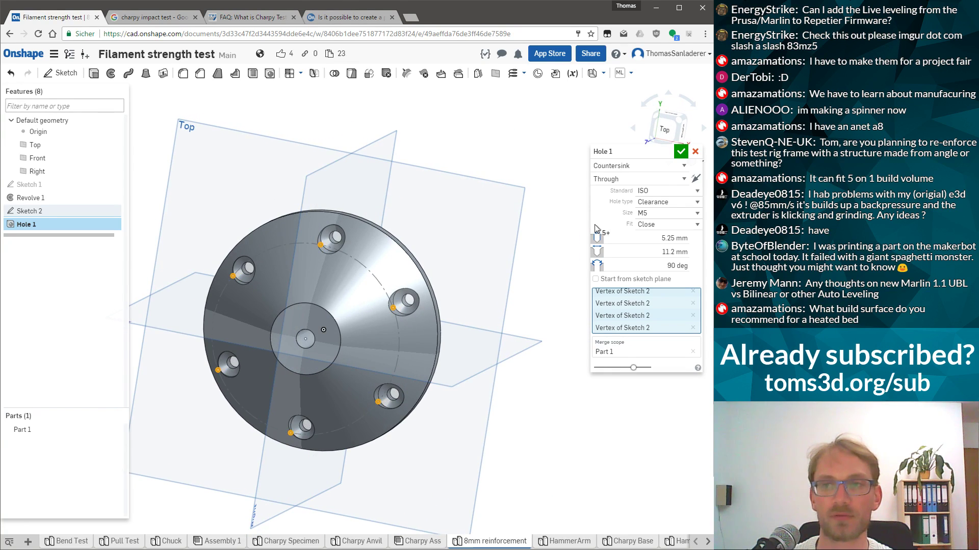
pyautogui.click(681, 152)
# Examine the countersunk holes and the cone shape of the reinforcement part from several angles
pyautogui.moveTo(332, 305); pyautogui.dragTo(441, 246, button='right')
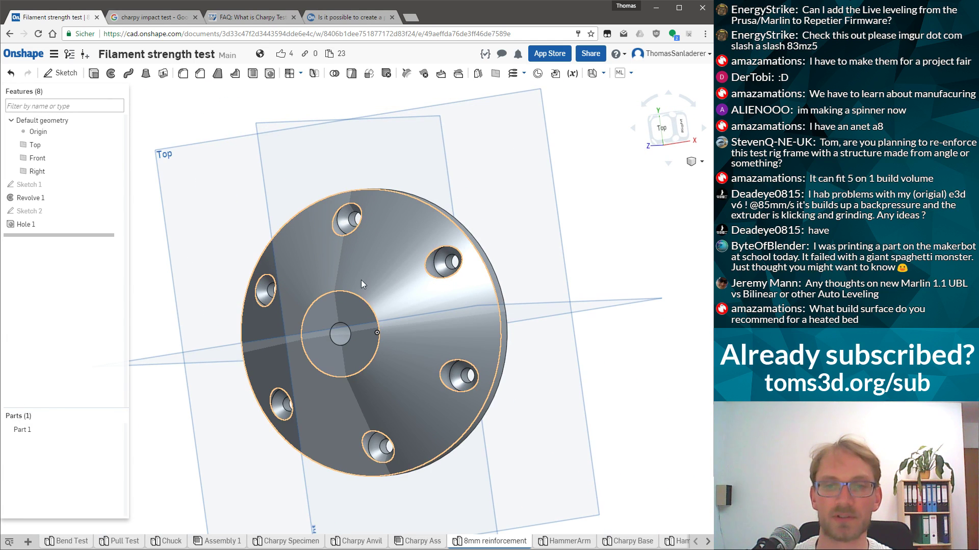
pyautogui.scroll(-3, 337, 443)
pyautogui.scroll(3, 333, 427)
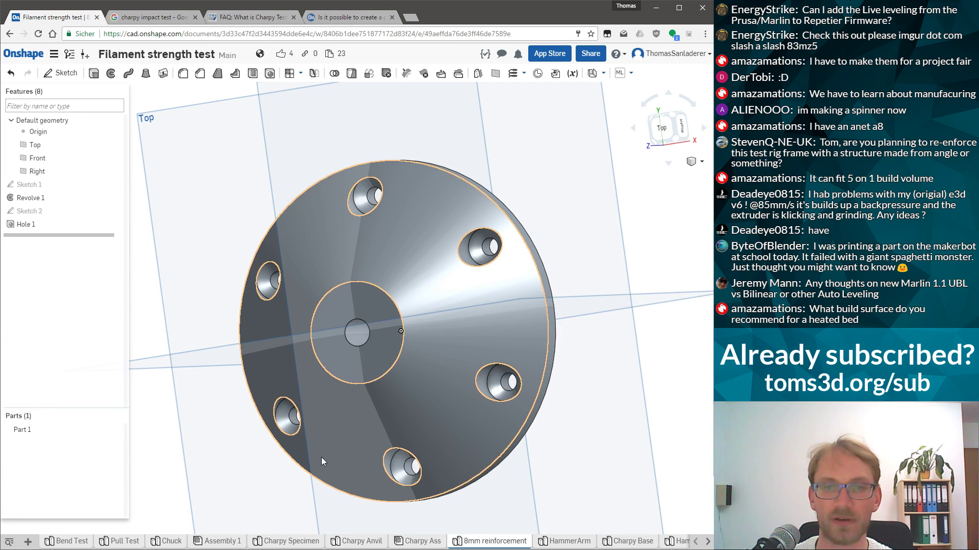
pyautogui.moveTo(339, 274); pyautogui.dragTo(382, 360, button='right')
pyautogui.scroll(5, 357, 342)
pyautogui.press('n')
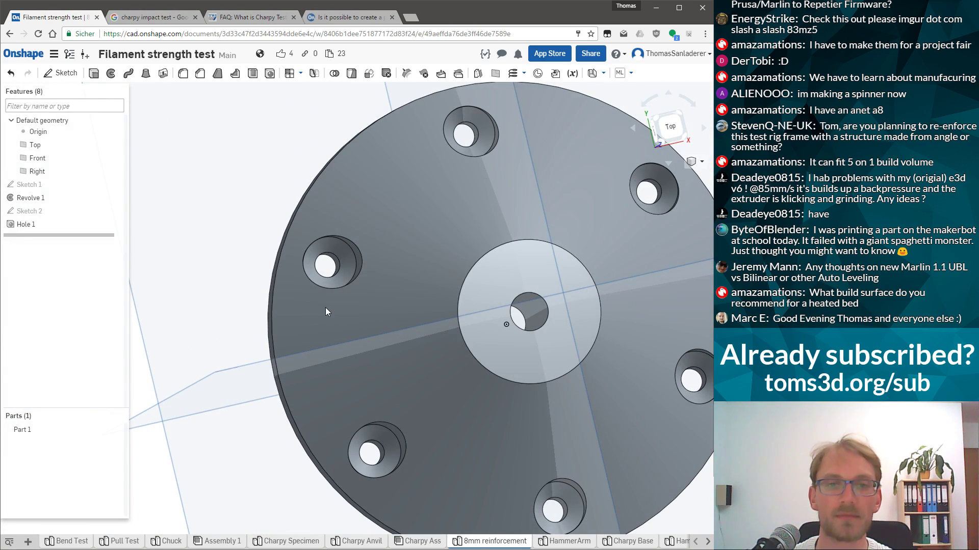
pyautogui.scroll(-5, 469, 247)
pyautogui.moveTo(469, 247)
pyautogui.mouseDown(button='right')
pyautogui.moveTo(494, 240)
pyautogui.moveTo(449, 255)
pyautogui.moveTo(464, 262)
pyautogui.mouseUp(button='right')
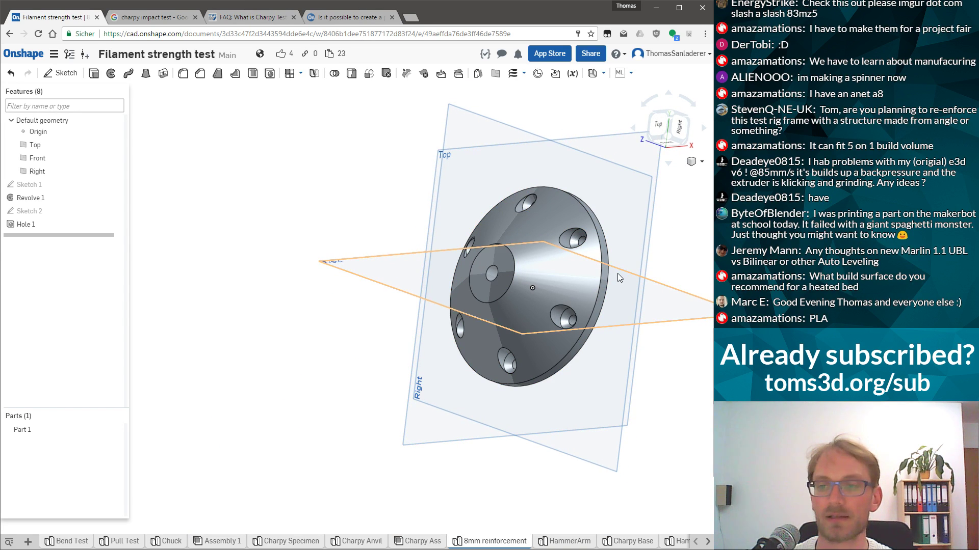
pyautogui.moveTo(530, 266); pyautogui.dragTo(483, 243, button='right')
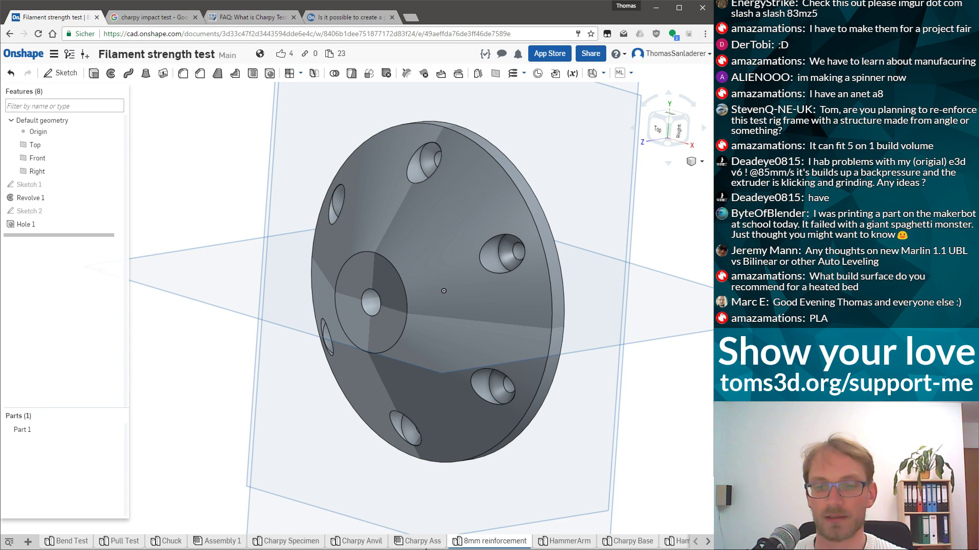
# Open the Charpy Ass assembly and insert the 8mm reinforcement part beside the wooden base
pyautogui.click(423, 542)
pyautogui.moveTo(371, 271); pyautogui.dragTo(418, 266, button='right')
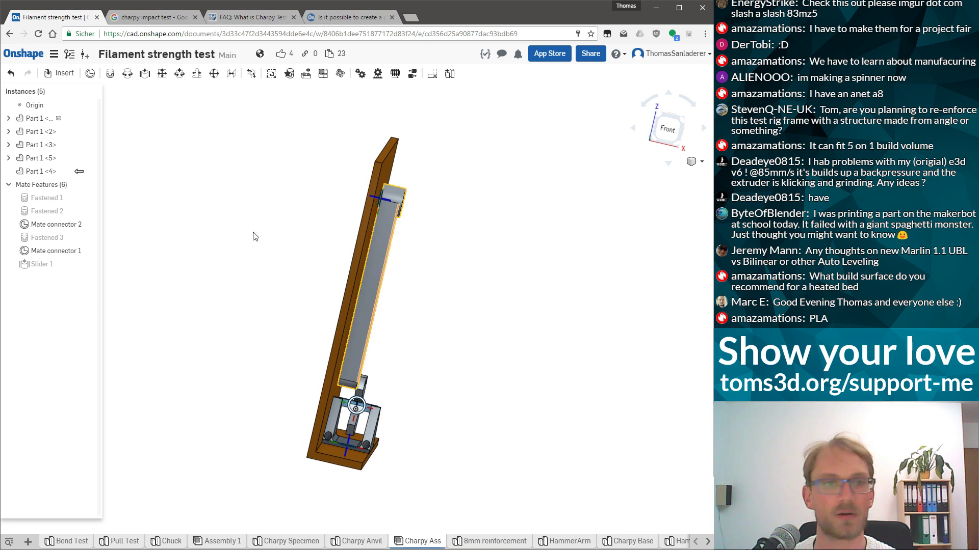
pyautogui.click(60, 73)
pyautogui.click(175, 209)
pyautogui.moveTo(354, 263); pyautogui.dragTo(389, 228, button='right')
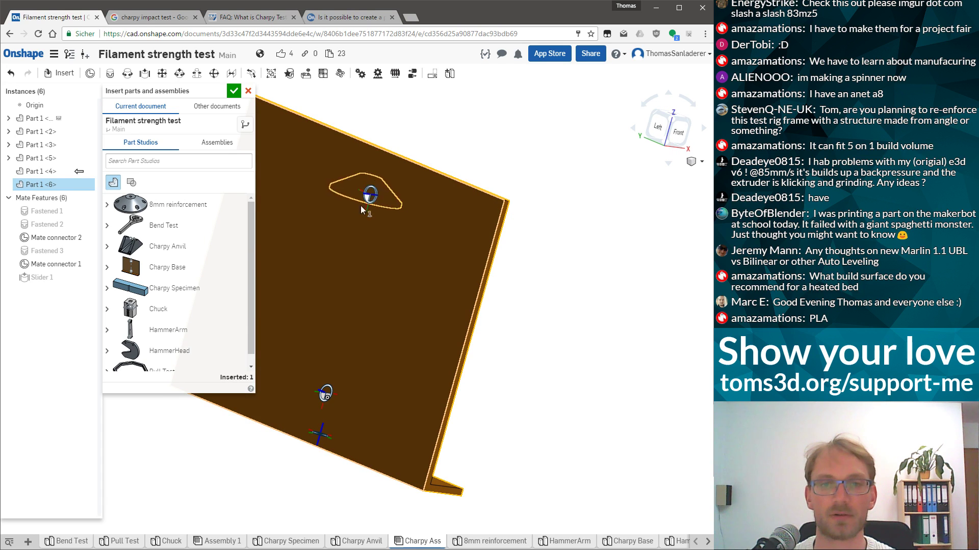
pyautogui.click(544, 278)
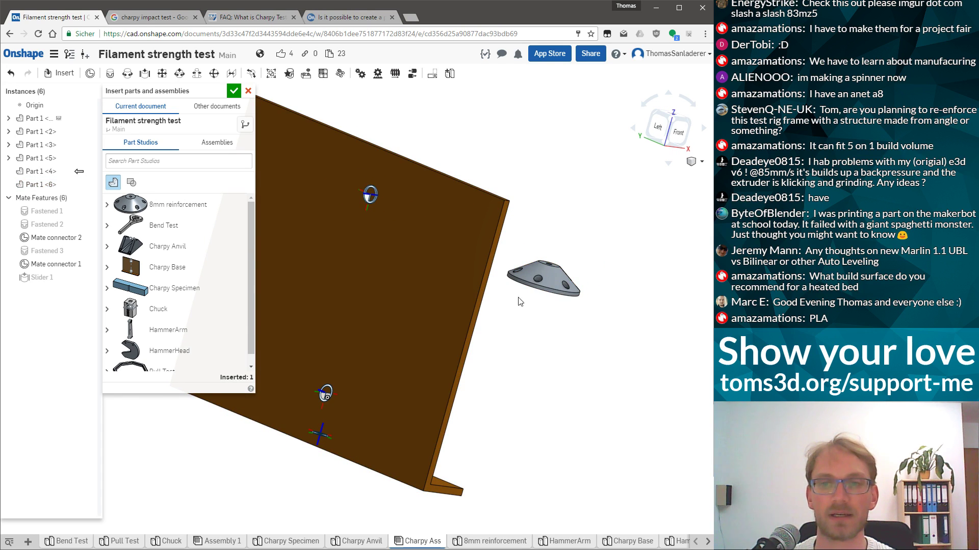
pyautogui.click(233, 91)
# Add a mate connector at the centre hole's edge on the flat underside of the reinforcement part
pyautogui.moveTo(418, 168); pyautogui.dragTo(479, 199, button='right')
pyautogui.scroll(5, 559, 255)
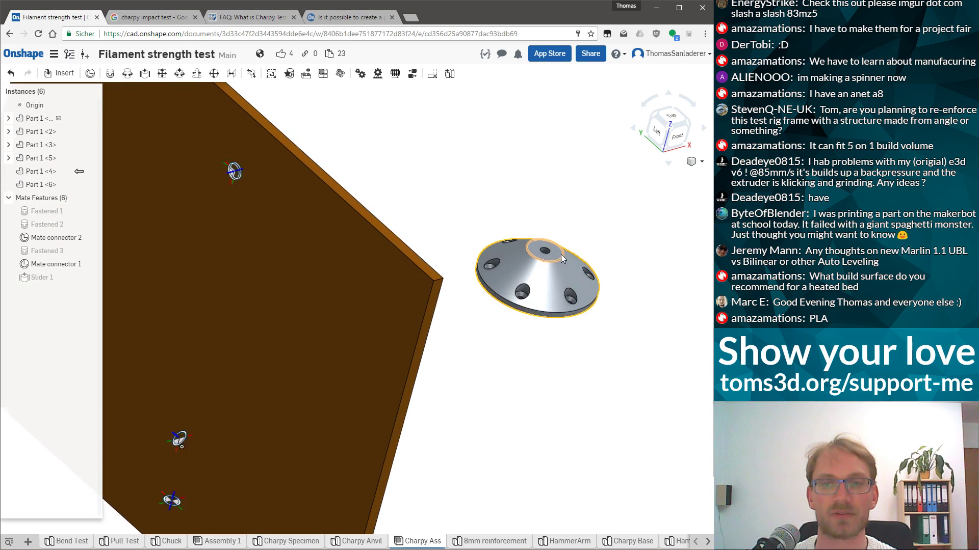
pyautogui.moveTo(569, 354); pyautogui.dragTo(558, 273, button='right')
pyautogui.scroll(4, 548, 377)
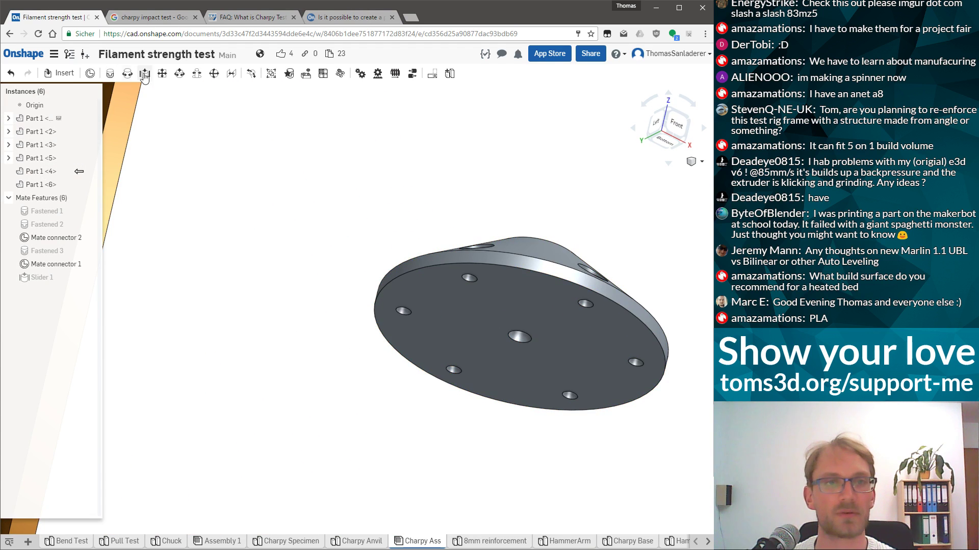
pyautogui.click(89, 73)
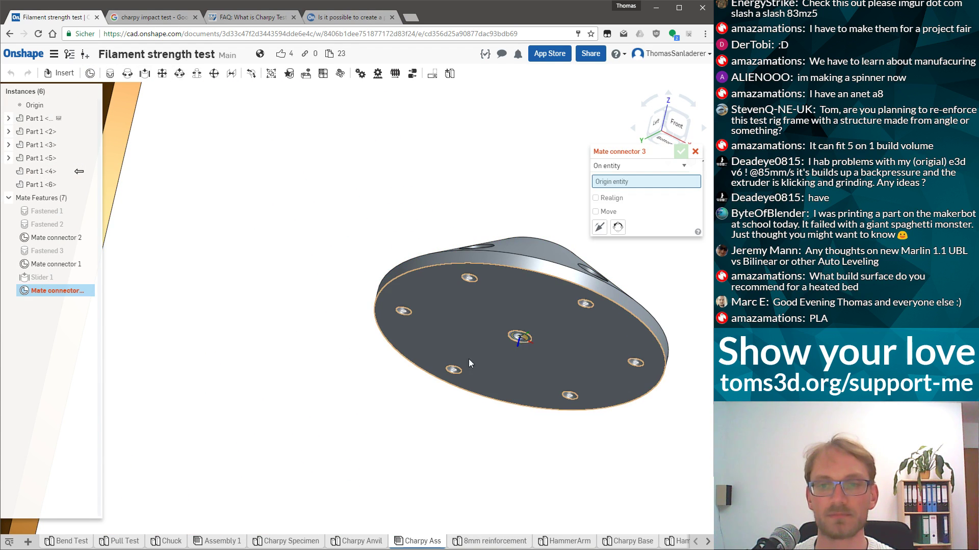
pyautogui.click(517, 337)
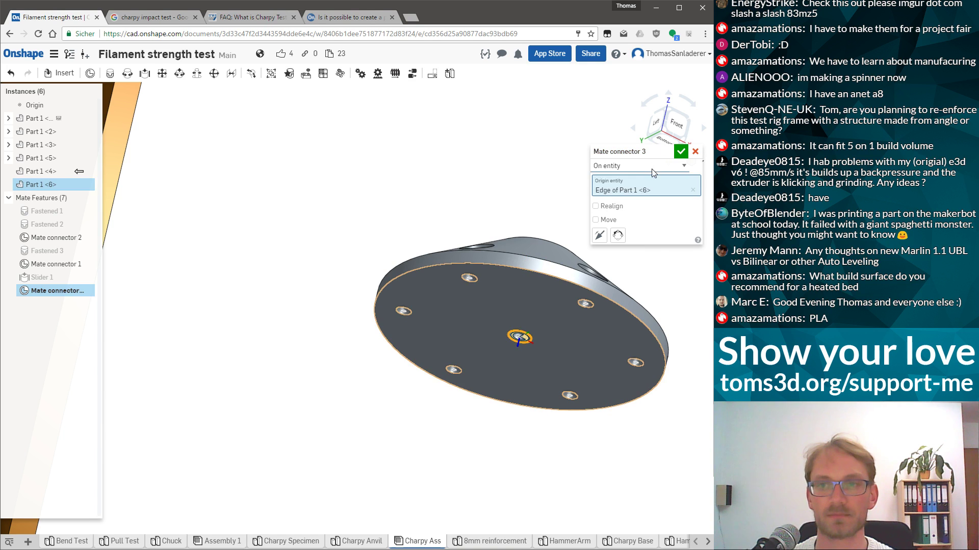
pyautogui.click(680, 151)
# Create a slider mate between the reinforcement's mate connector and the upper mate connector of the base, and flip its primary axis
pyautogui.scroll(-5, 448, 204)
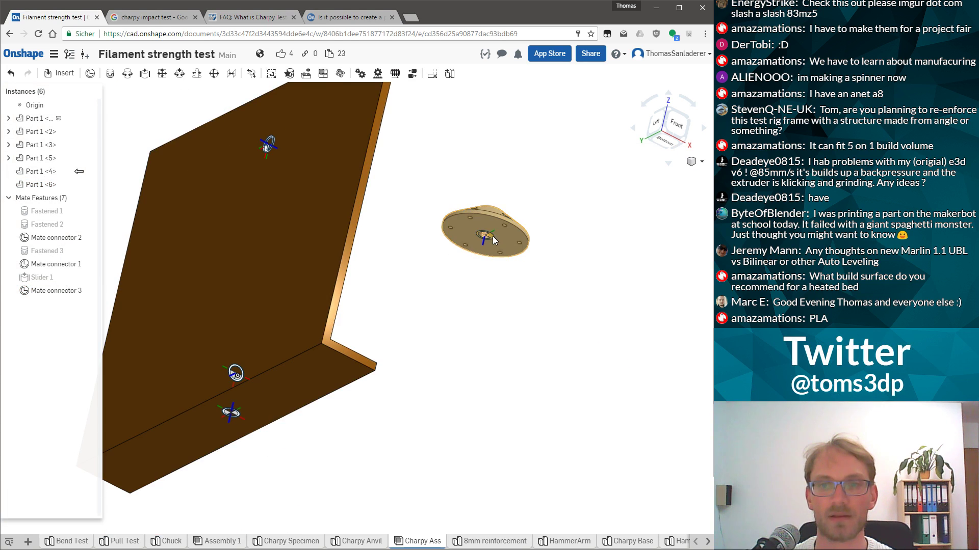
pyautogui.click(141, 75)
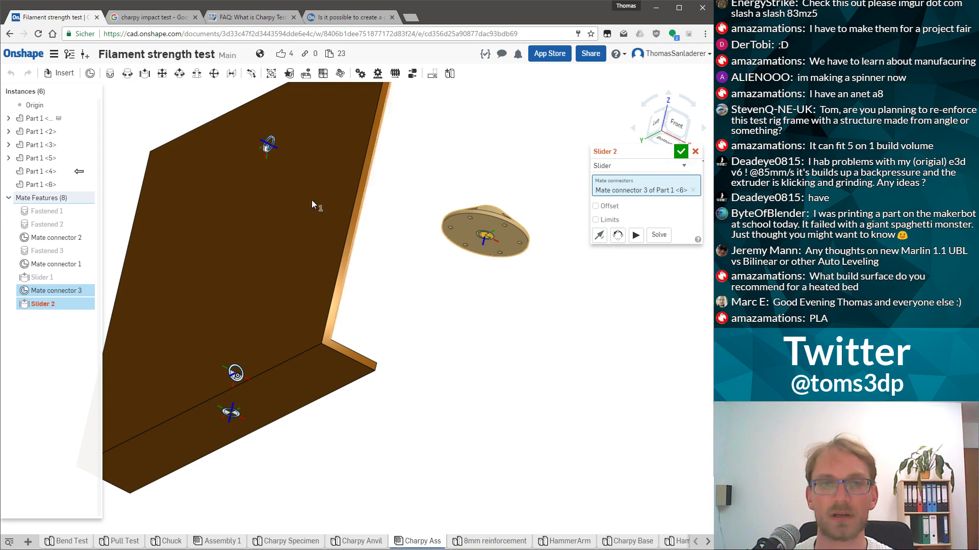
pyautogui.scroll(5, 269, 145)
pyautogui.click(270, 138)
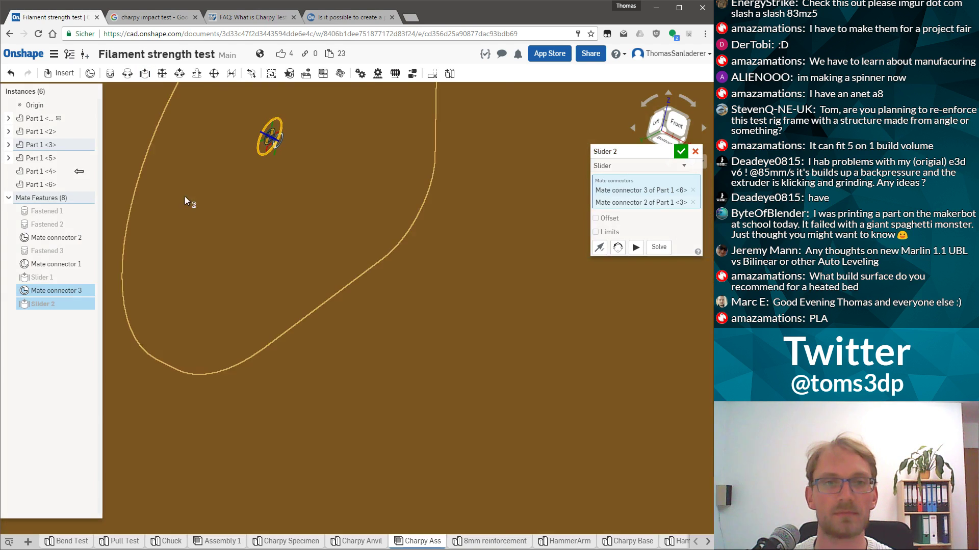
pyautogui.scroll(-8, 331, 150)
pyautogui.moveTo(328, 106); pyautogui.dragTo(309, 146, button='right')
pyautogui.scroll(3, 309, 146)
pyautogui.moveTo(352, 113); pyautogui.dragTo(337, 130, button='right')
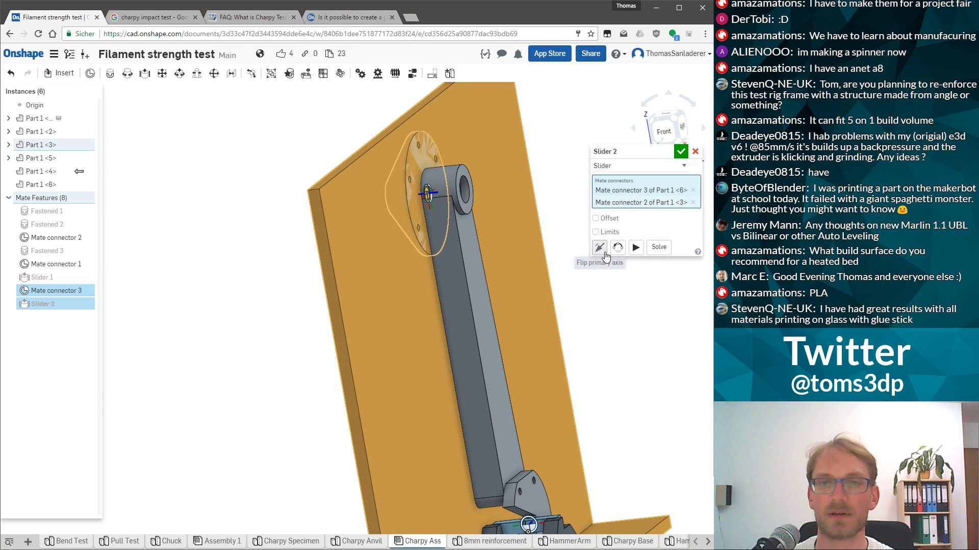
pyautogui.click(599, 248)
# Enable limits on the slider mate and set the Z minimum and maximum to 10 mm
pyautogui.click(604, 233)
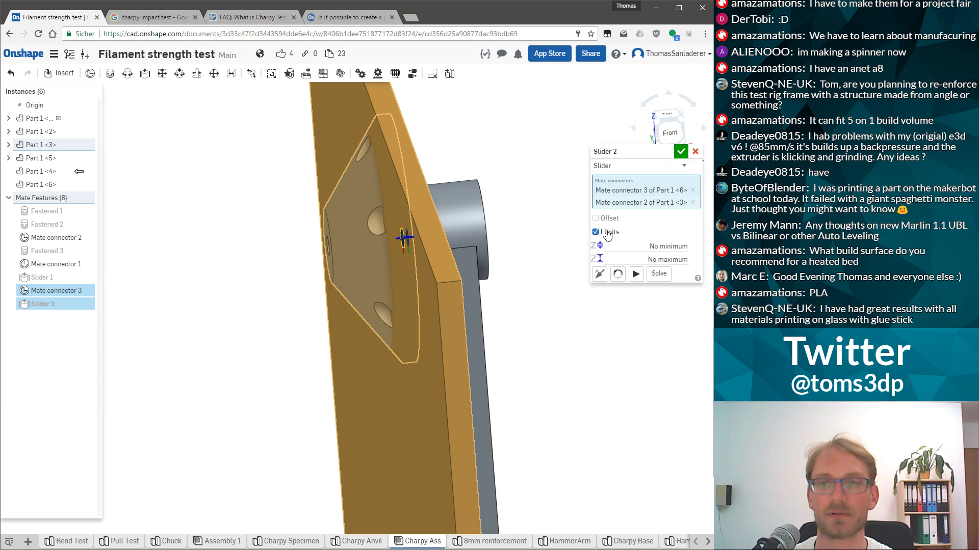
pyautogui.click(653, 244)
pyautogui.write('10')
pyautogui.press('Tab')
pyautogui.write('10')
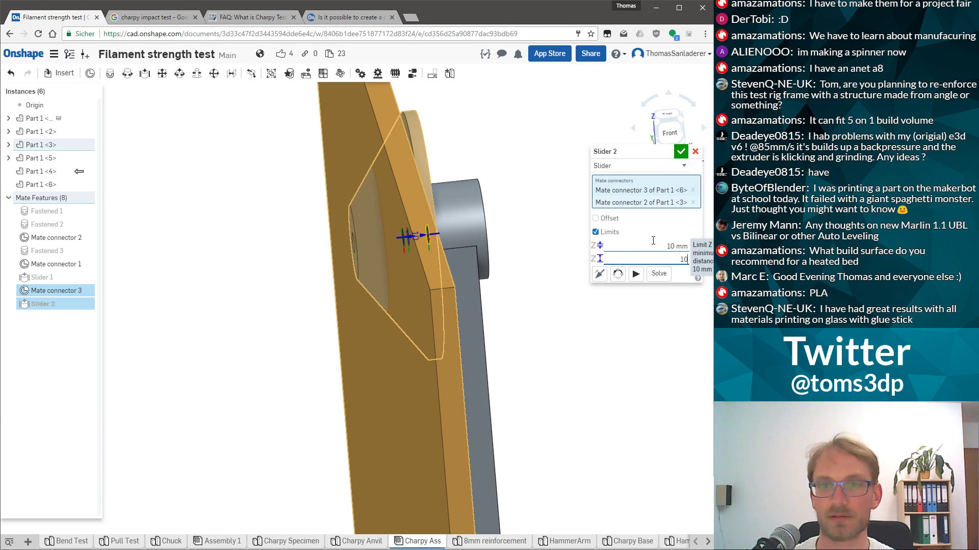
# Change the slider mate's Z minimum and maximum limits to -10 mm and accept the mate
pyautogui.click(653, 245)
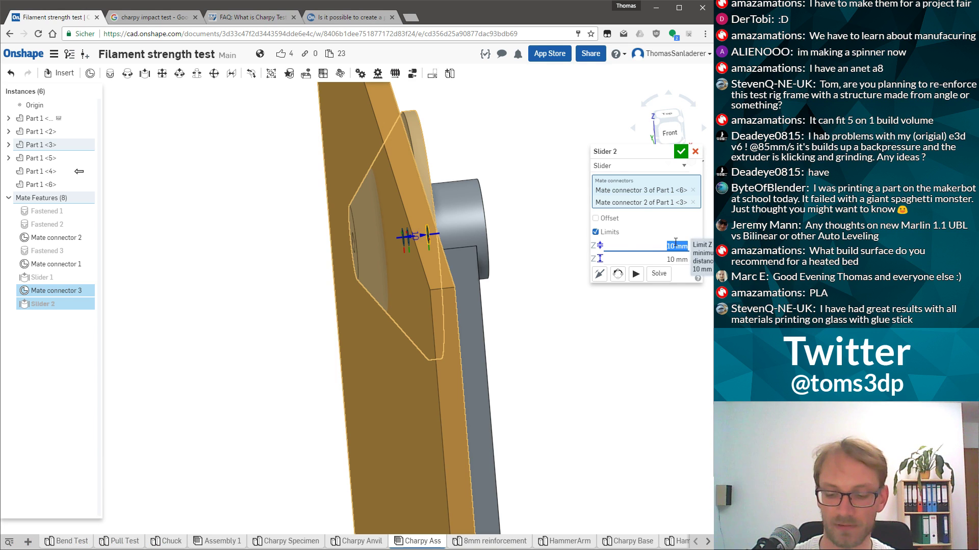
pyautogui.press('Tab')
pyautogui.write('-10')
pyautogui.press('Tab')
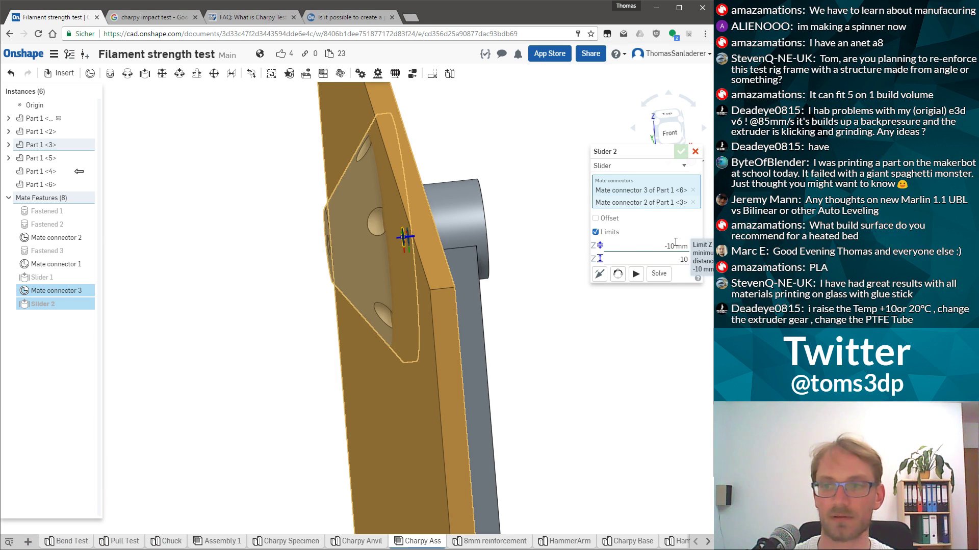
pyautogui.moveTo(520, 334); pyautogui.dragTo(448, 213, button='right')
pyautogui.scroll(-5, 299, 260)
pyautogui.moveTo(298, 267); pyautogui.dragTo(276, 269, button='right')
pyautogui.scroll(5, 375, 232)
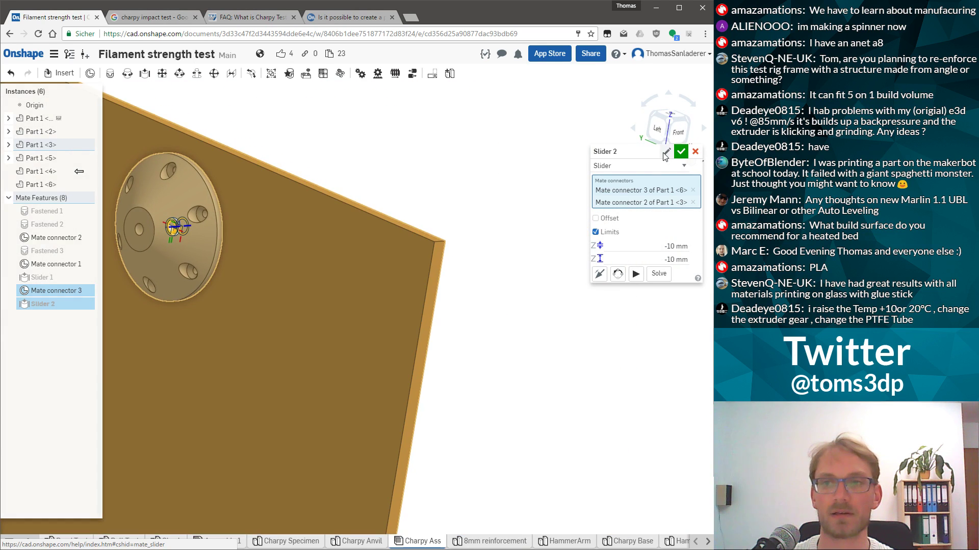
pyautogui.click(678, 154)
pyautogui.scroll(-5, 306, 235)
pyautogui.scroll(6, 332, 260)
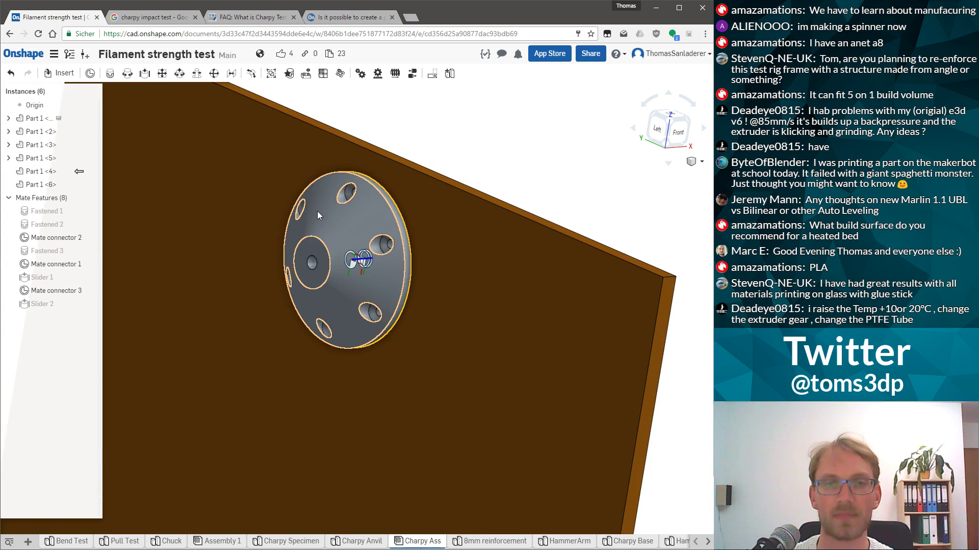
# Examine the reinforcement flange mounted on the base plate and the complete Charpy rig from several sides, ending in the right view
pyautogui.click(322, 264)
pyautogui.moveTo(407, 273); pyautogui.dragTo(321, 278, button='right')
pyautogui.moveTo(529, 273); pyautogui.dragTo(511, 260, button='right')
pyautogui.scroll(-3, 511, 259)
pyautogui.click(572, 295)
pyautogui.moveTo(573, 295); pyautogui.dragTo(643, 306, button='right')
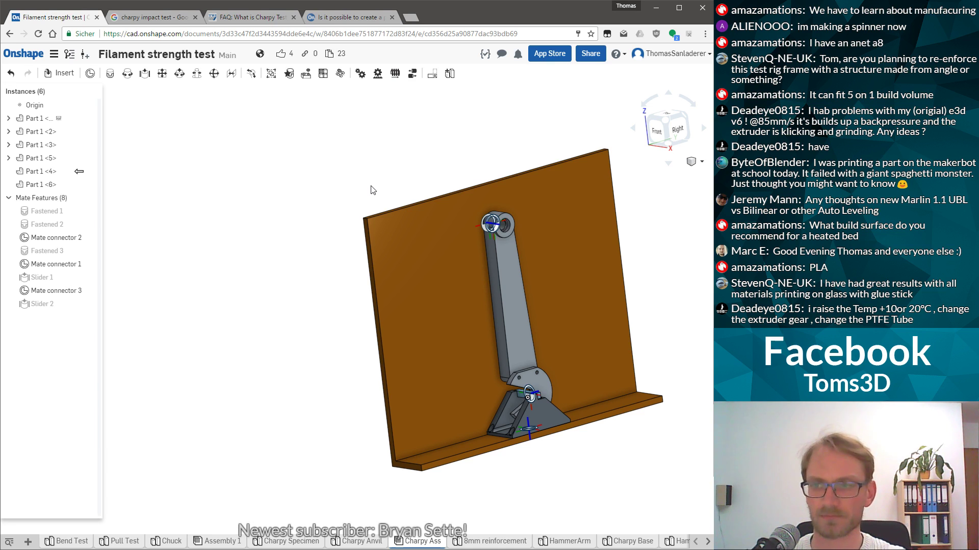
pyautogui.moveTo(401, 155); pyautogui.dragTo(503, 259, button='right')
pyautogui.scroll(3, 567, 217)
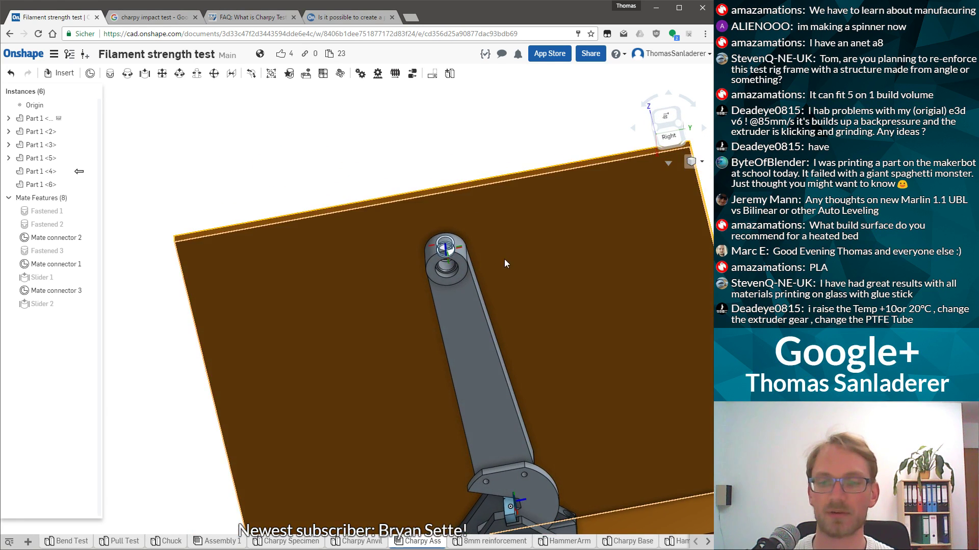
pyautogui.scroll(-4, 541, 356)
pyautogui.moveTo(542, 368); pyautogui.dragTo(568, 390, button='right')
pyautogui.scroll(3, 567, 390)
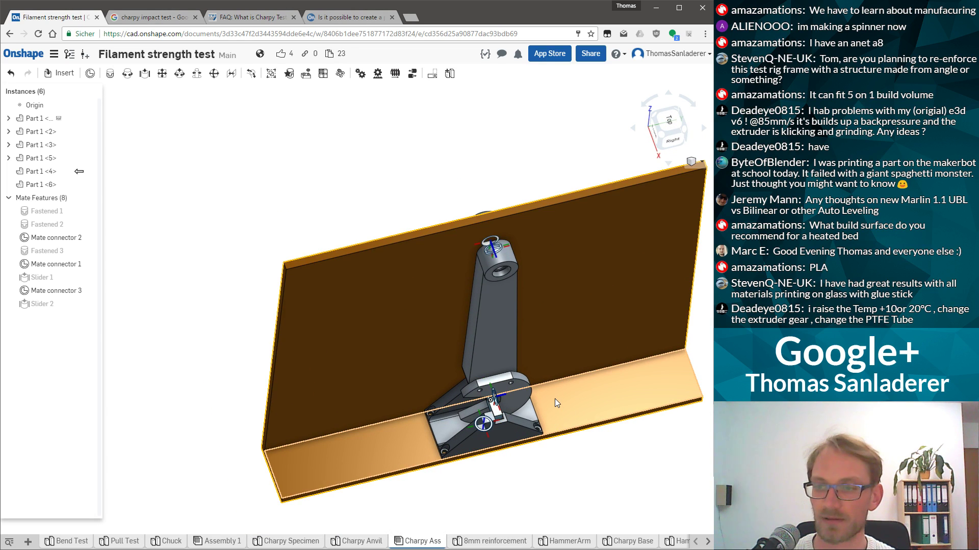
pyautogui.hotkey('shift', '4')
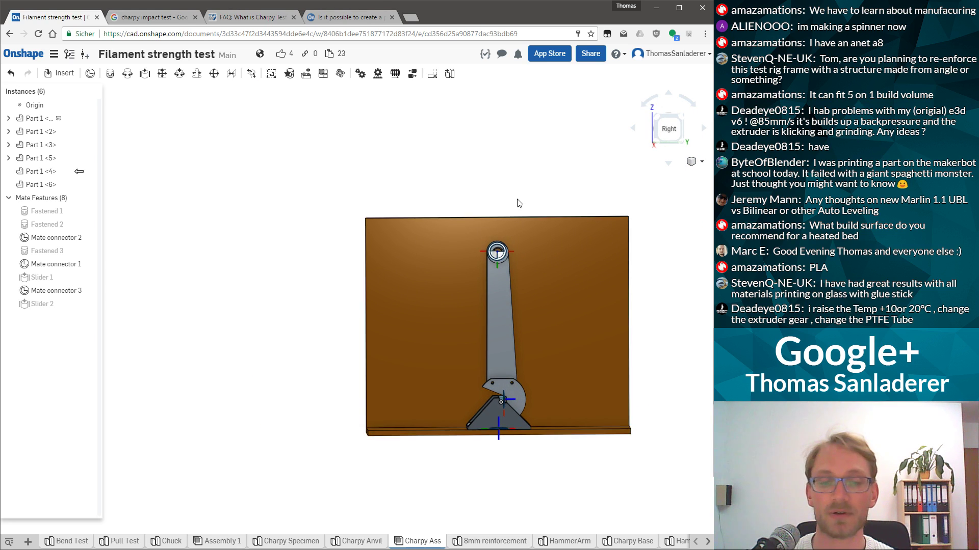
# Create a new Part Studio in the document
pyautogui.click(28, 542)
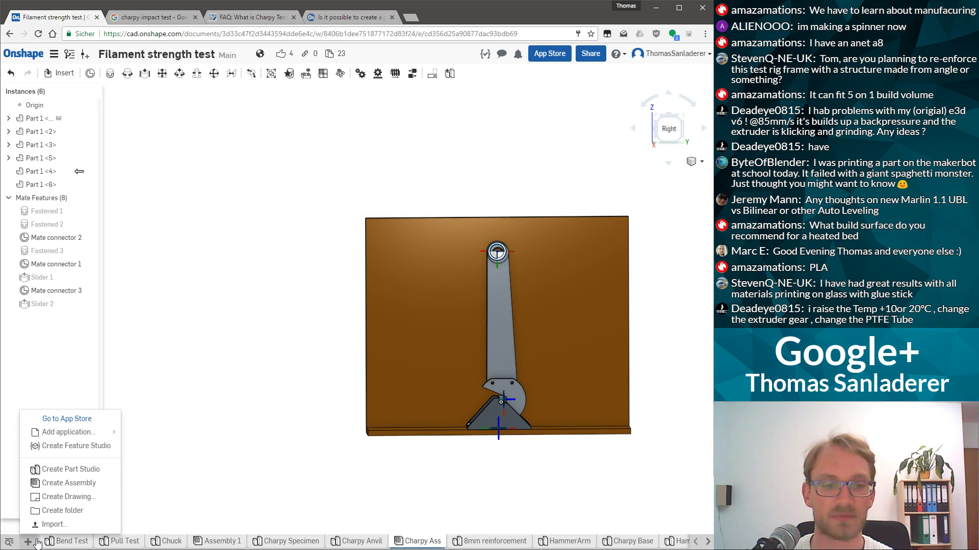
pyautogui.moveTo(114, 433)
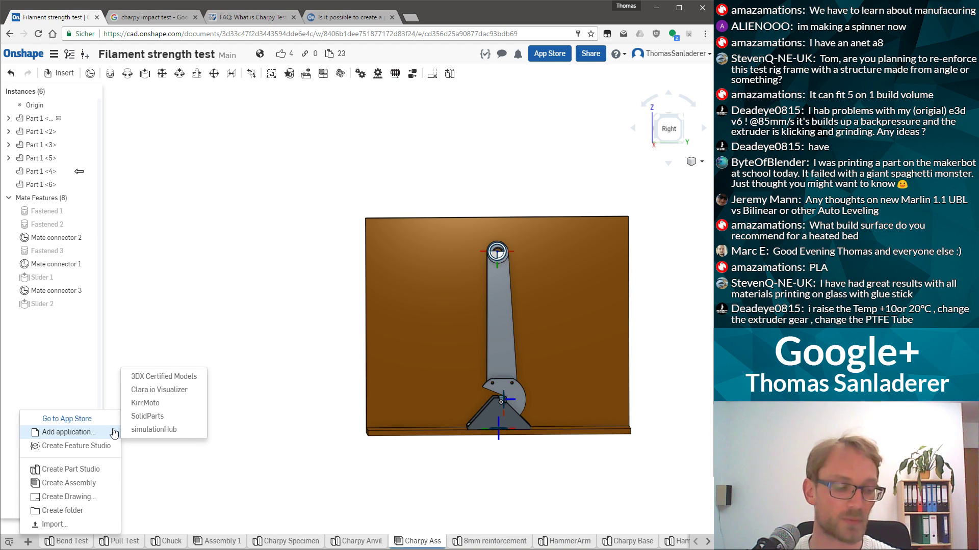
pyautogui.click(104, 476)
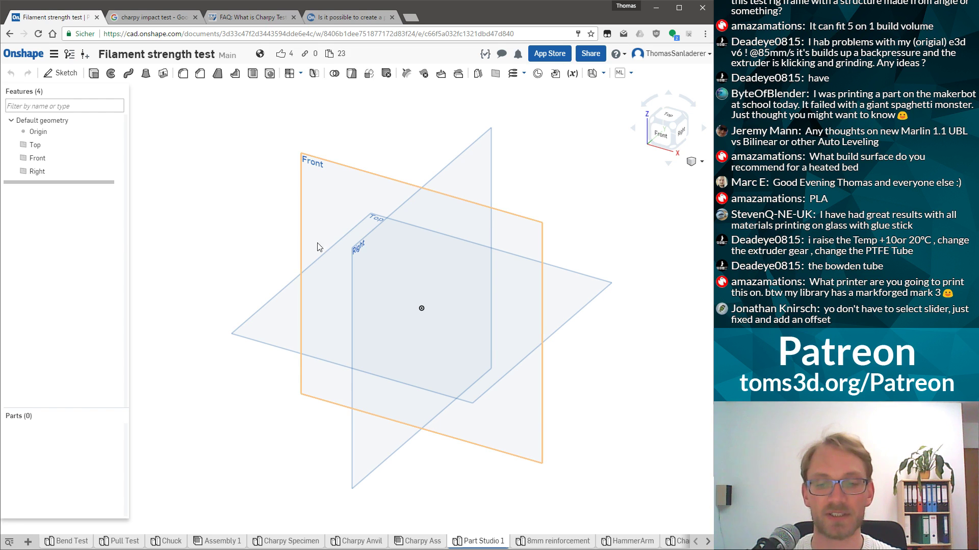
pyautogui.click(430, 544)
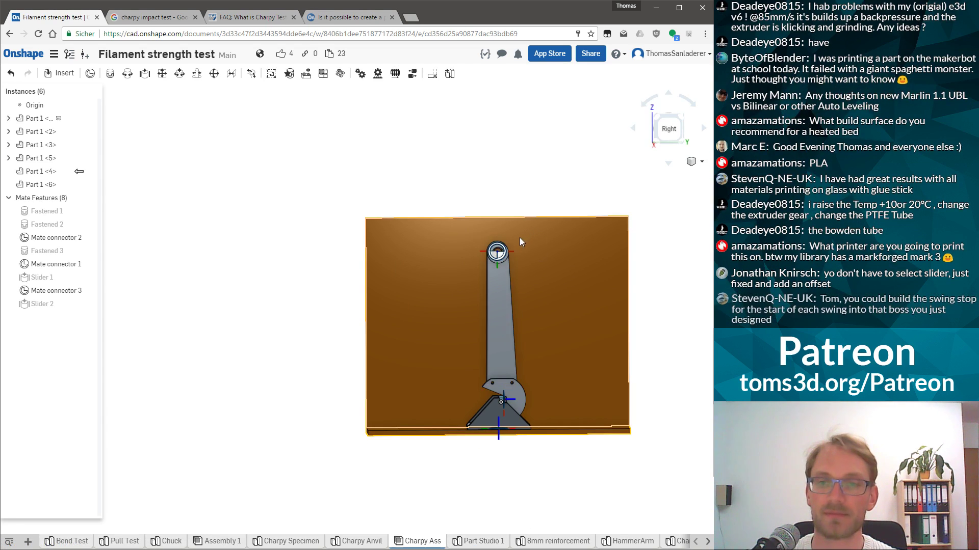
pyautogui.scroll(5, 498, 242)
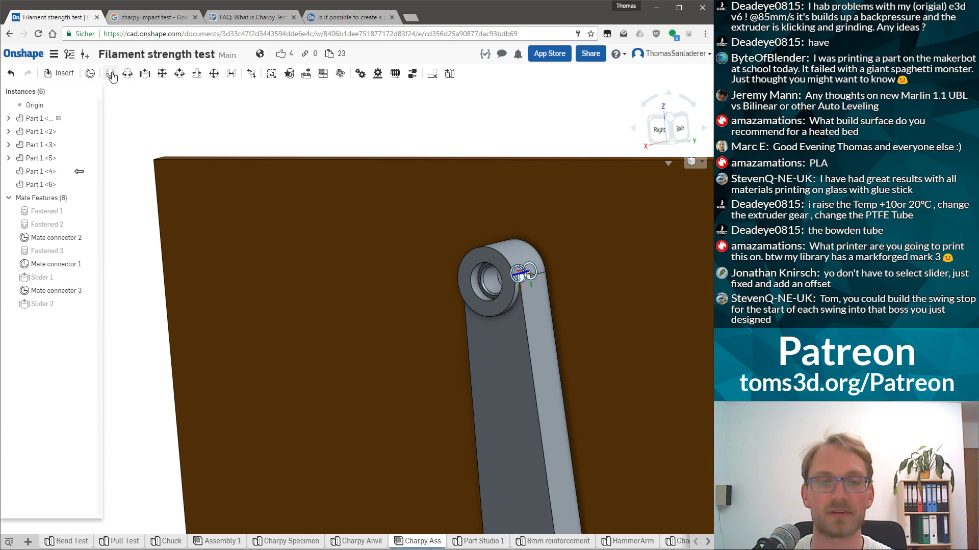
pyautogui.moveTo(441, 271)
pyautogui.mouseDown(button='right')
pyautogui.moveTo(357, 272)
pyautogui.moveTo(439, 272)
pyautogui.mouseUp(button='right')
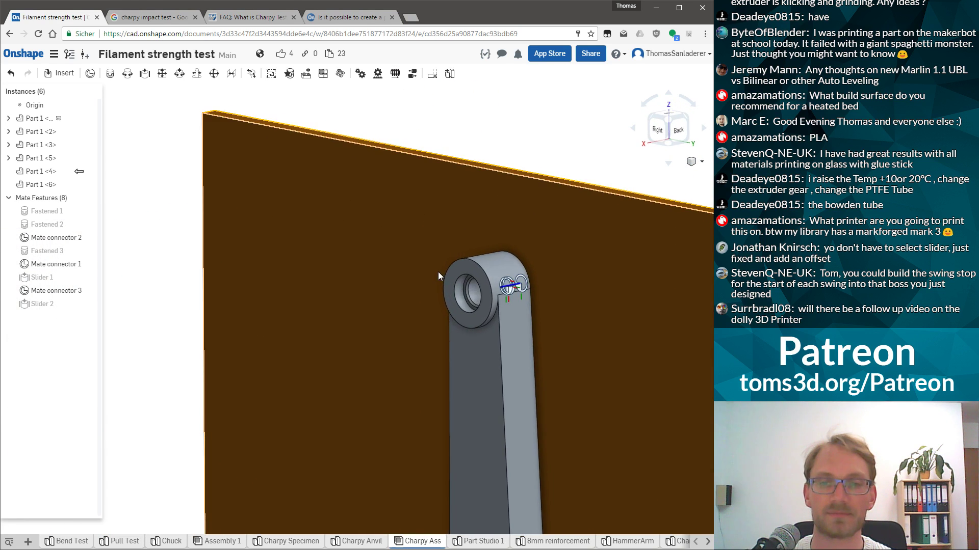
pyautogui.scroll(-5, 438, 276)
# Rename the new Part Studio as Hardness Test and move it directly before Assembly 1 in the document's element order
pyautogui.click(483, 543)
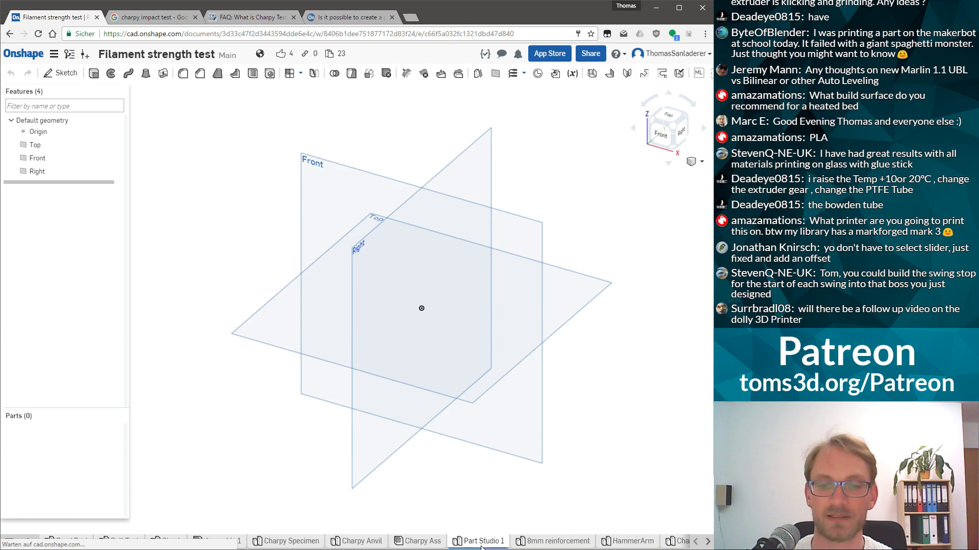
pyautogui.rightClick(482, 542)
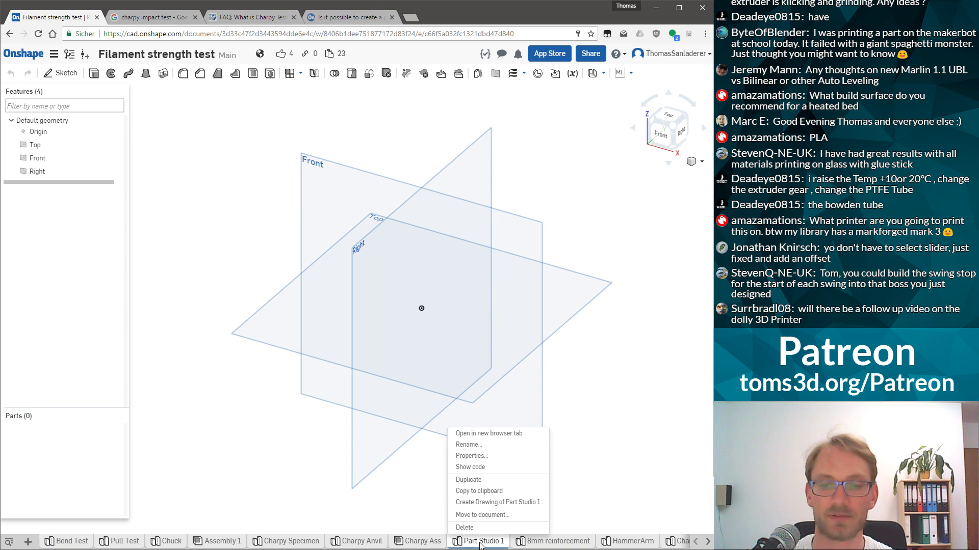
pyautogui.click(488, 446)
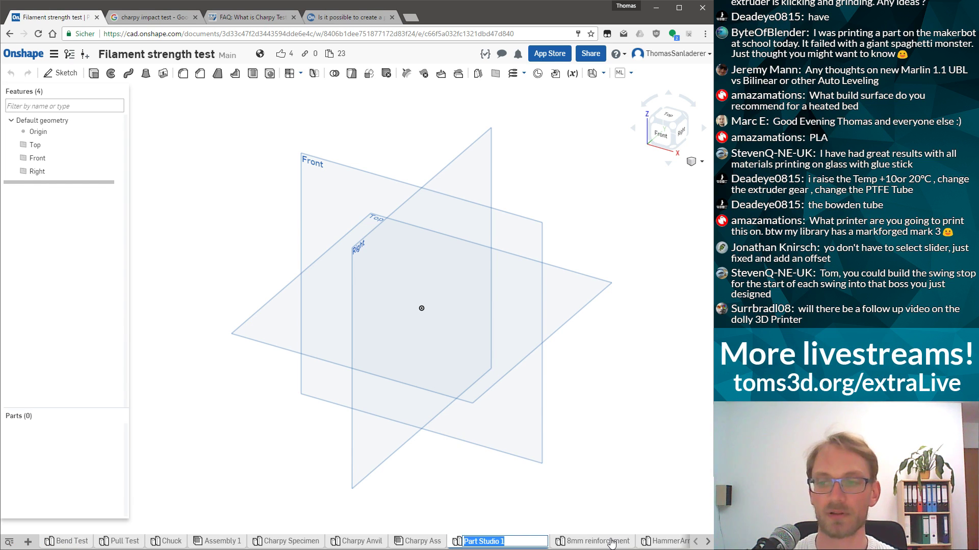
pyautogui.moveTo(612, 543)
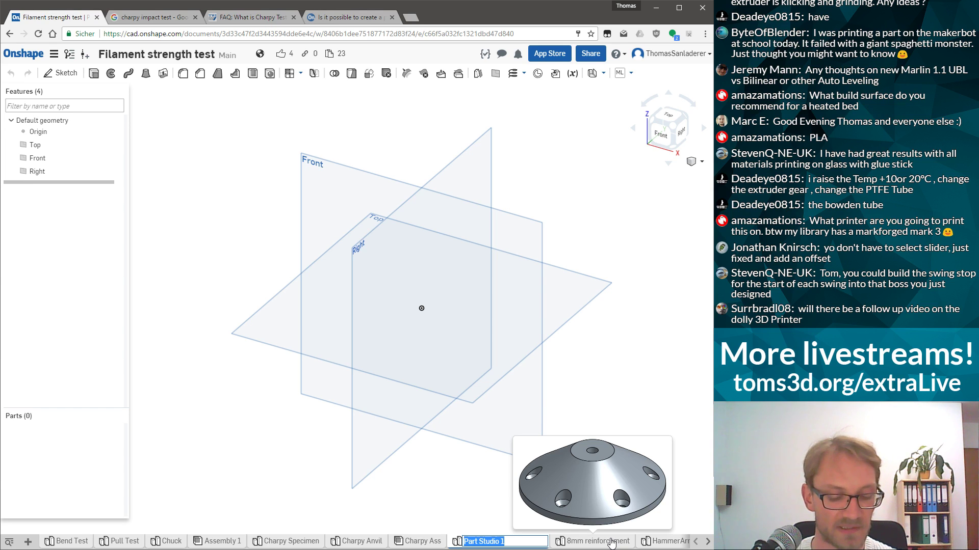
pyautogui.write('Hardness Test')
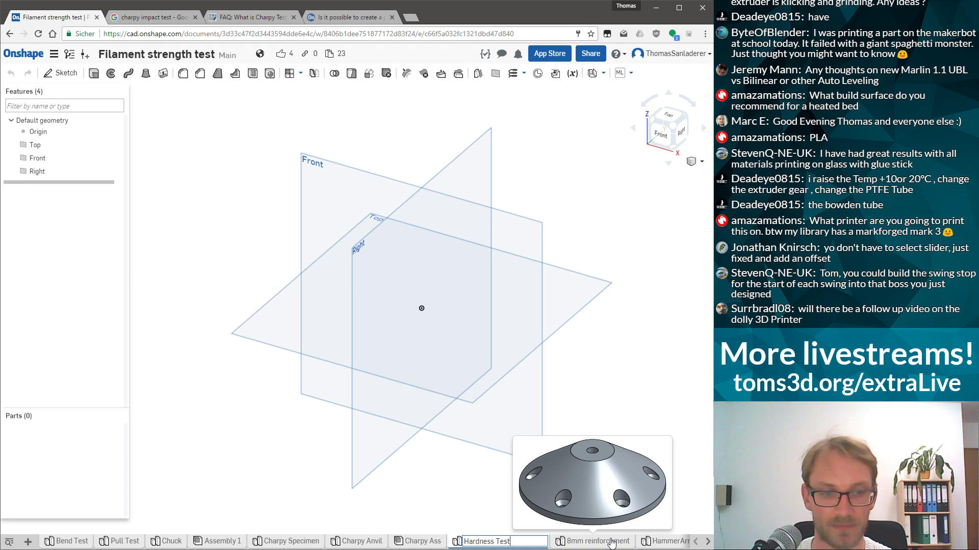
pyautogui.press('Return')
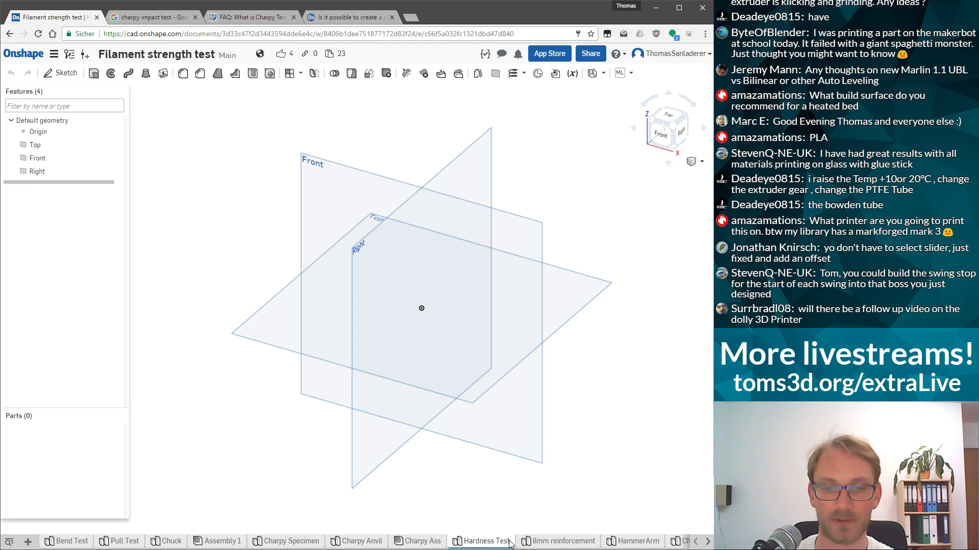
pyautogui.moveTo(417, 535); pyautogui.dragTo(211, 545)
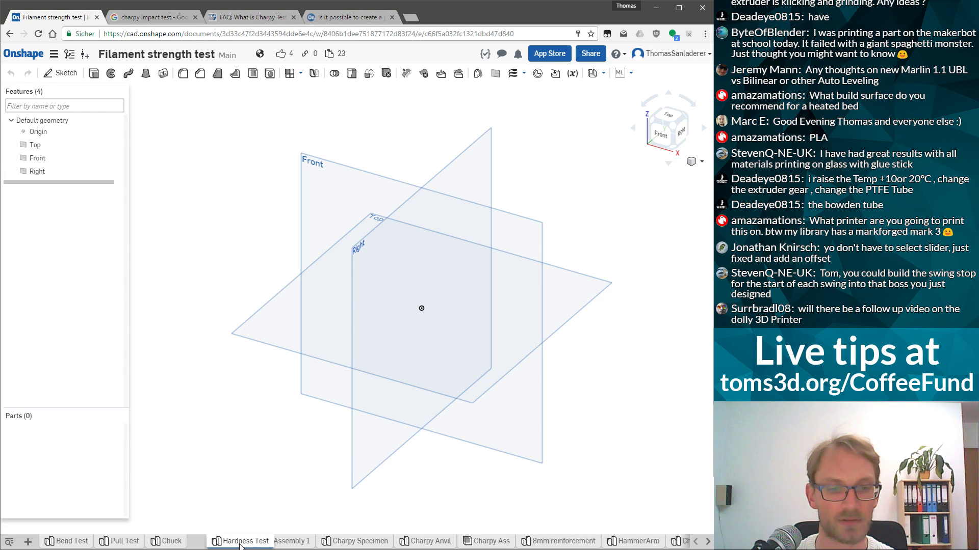
# Go back to the Charpy Ass assembly and examine the hammer head at the anvil and the reinforcement flange behind the plate
pyautogui.click(484, 543)
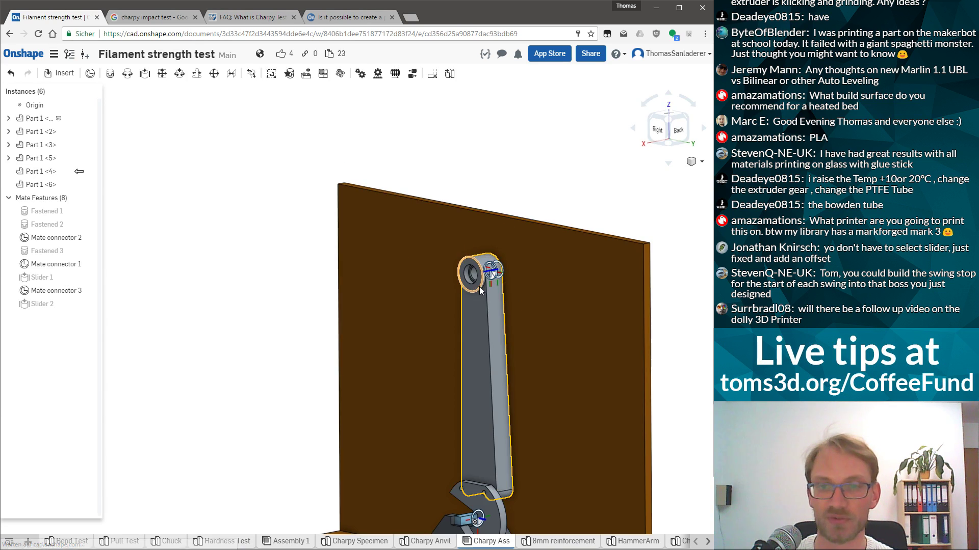
pyautogui.press('f')
pyautogui.scroll(5, 383, 393)
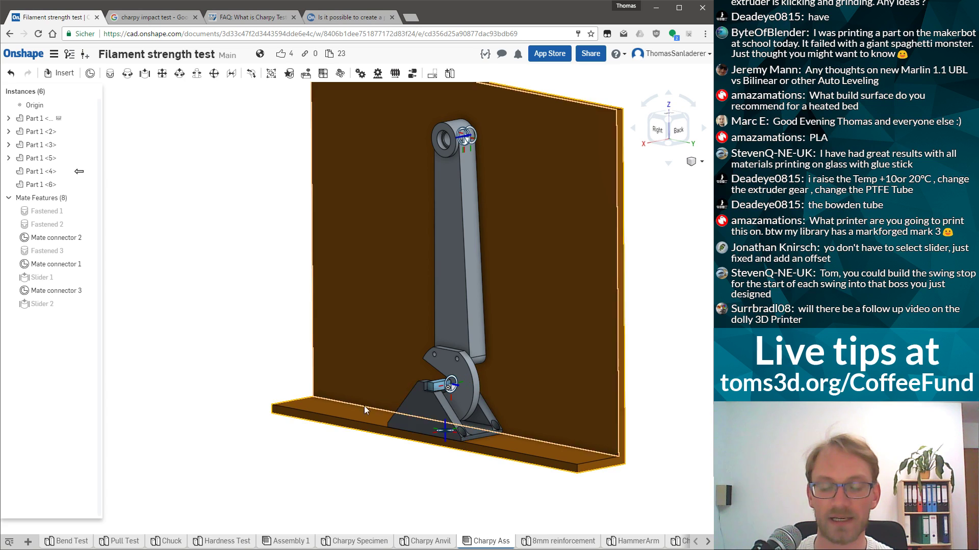
pyautogui.scroll(3, 440, 393)
pyautogui.moveTo(439, 393); pyautogui.dragTo(508, 308, button='right')
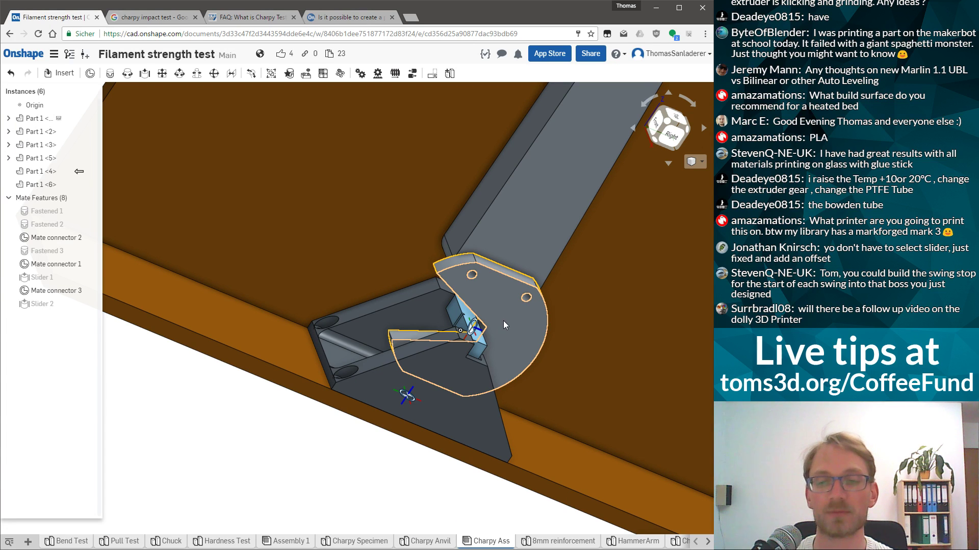
pyautogui.moveTo(461, 310); pyautogui.dragTo(448, 452, button='right')
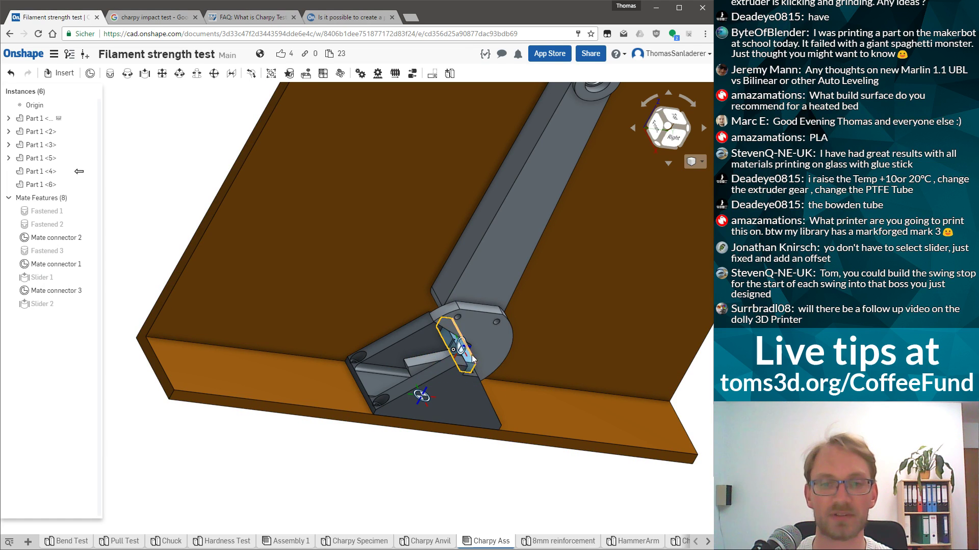
pyautogui.scroll(-5, 401, 356)
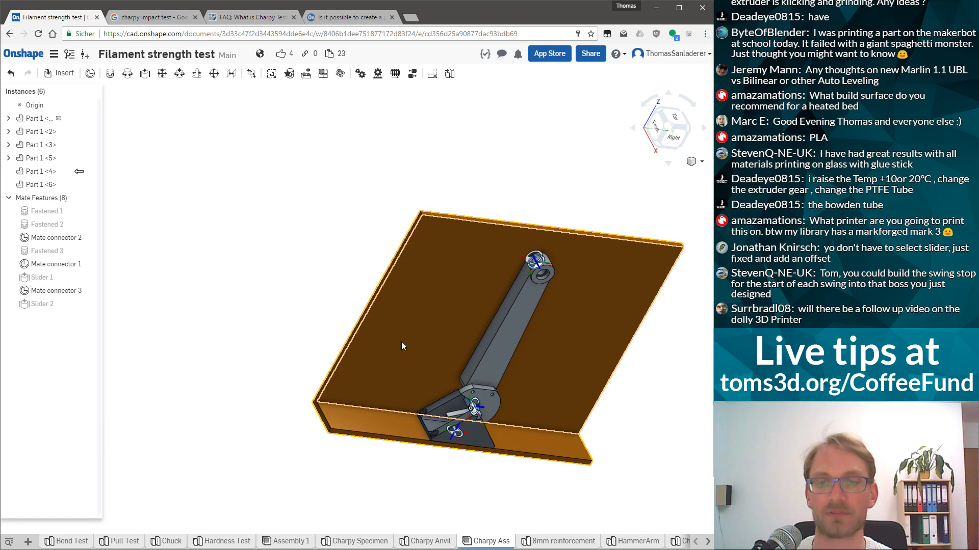
pyautogui.moveTo(554, 257); pyautogui.dragTo(542, 289, button='right')
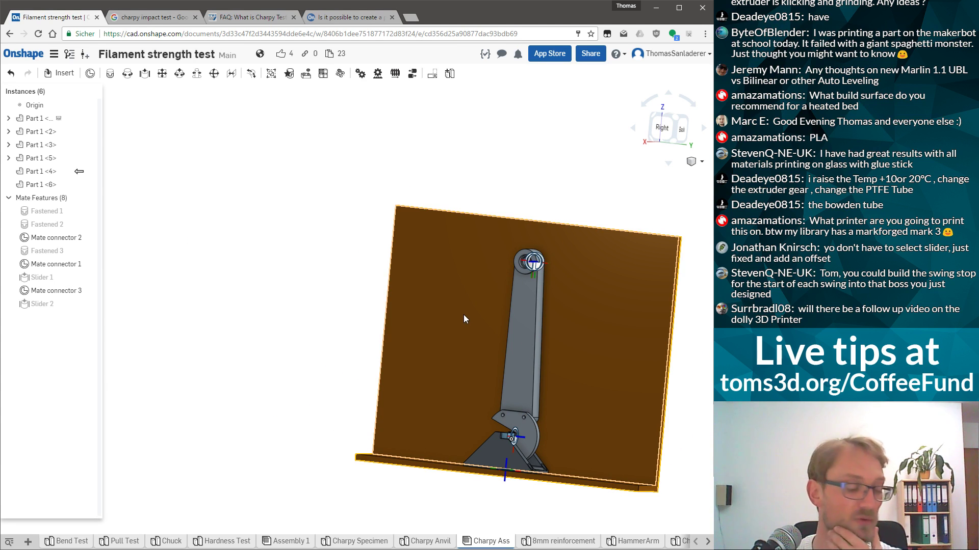
pyautogui.scroll(3, 594, 280)
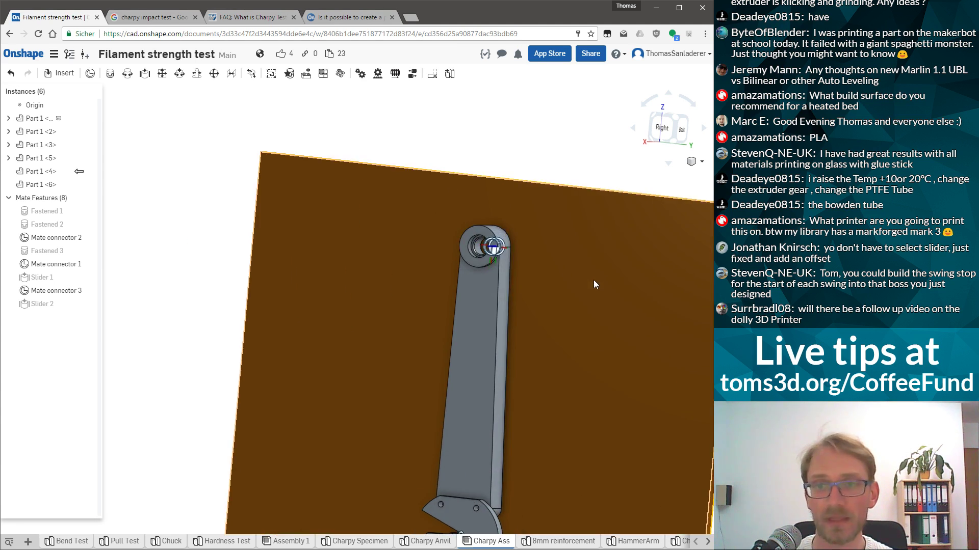
pyautogui.moveTo(449, 232); pyautogui.dragTo(598, 265, button='right')
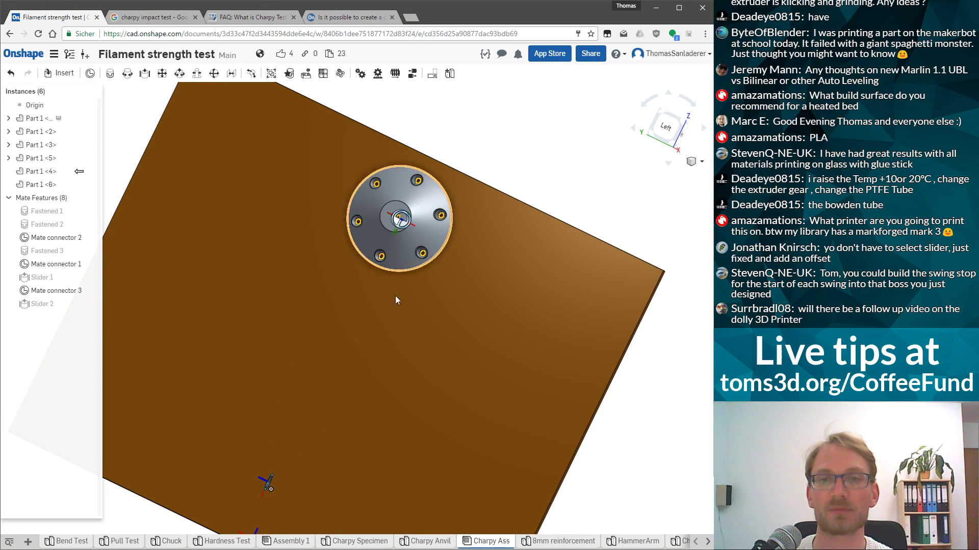
pyautogui.scroll(-3, 400, 336)
pyautogui.moveTo(401, 338); pyautogui.dragTo(455, 281, button='right')
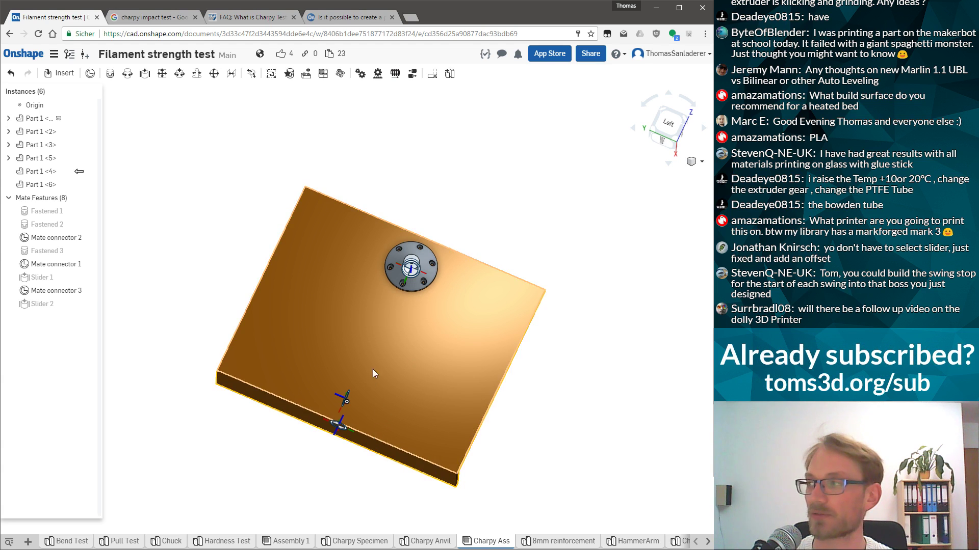
# Inspect how the hammer arm and striker line up with the specimen and anvil from isometric, front and right views
pyautogui.hotkey('shift', '7')
pyautogui.moveTo(507, 412); pyautogui.dragTo(426, 396, button='right')
pyautogui.scroll(4, 353, 391)
pyautogui.scroll(-2, 354, 391)
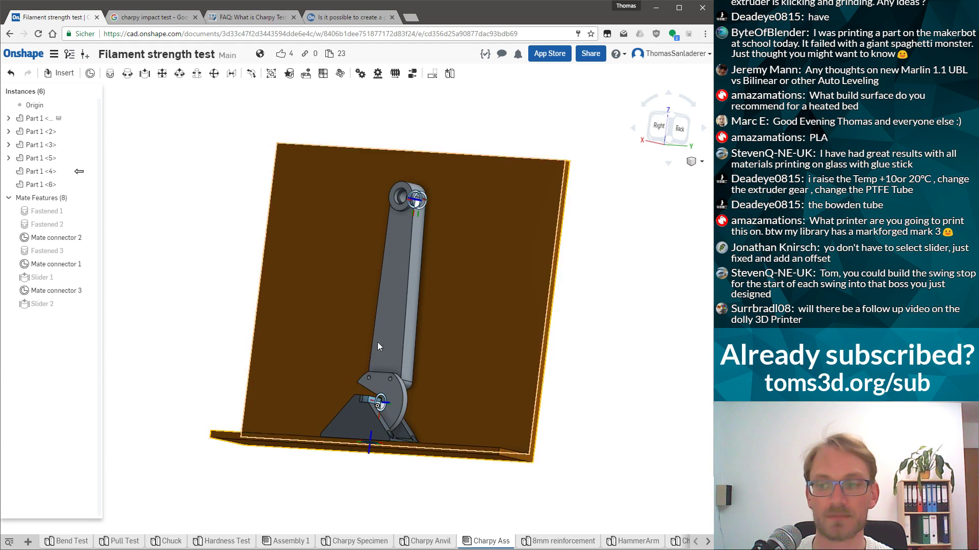
pyautogui.moveTo(407, 258); pyautogui.dragTo(390, 277, button='right')
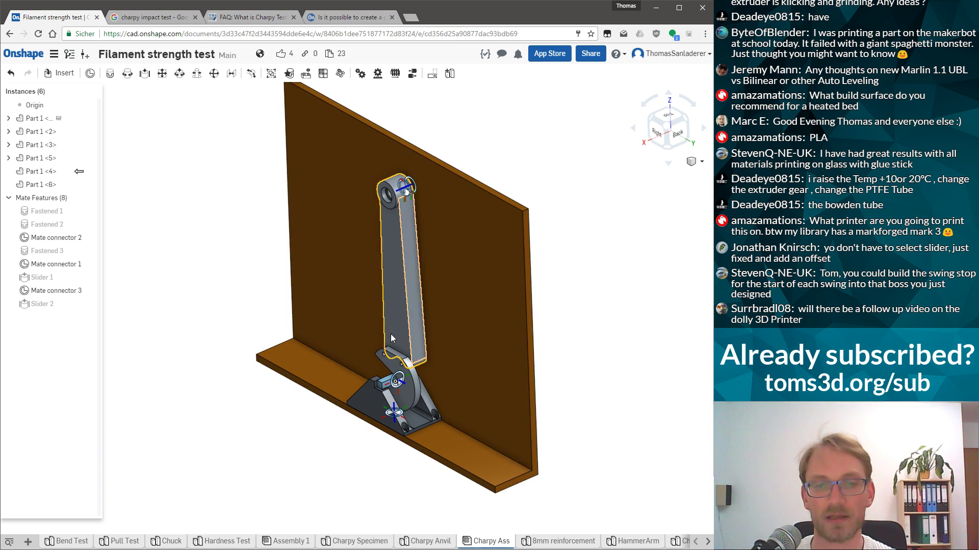
pyautogui.scroll(3, 387, 351)
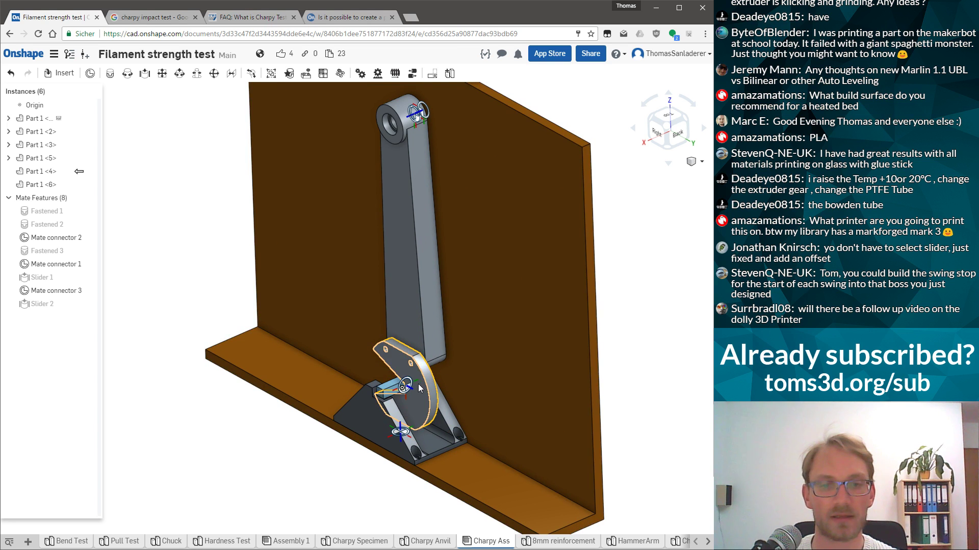
pyautogui.click(423, 414)
pyautogui.moveTo(423, 414); pyautogui.dragTo(490, 363, button='right')
pyautogui.hotkey('shift', '1')
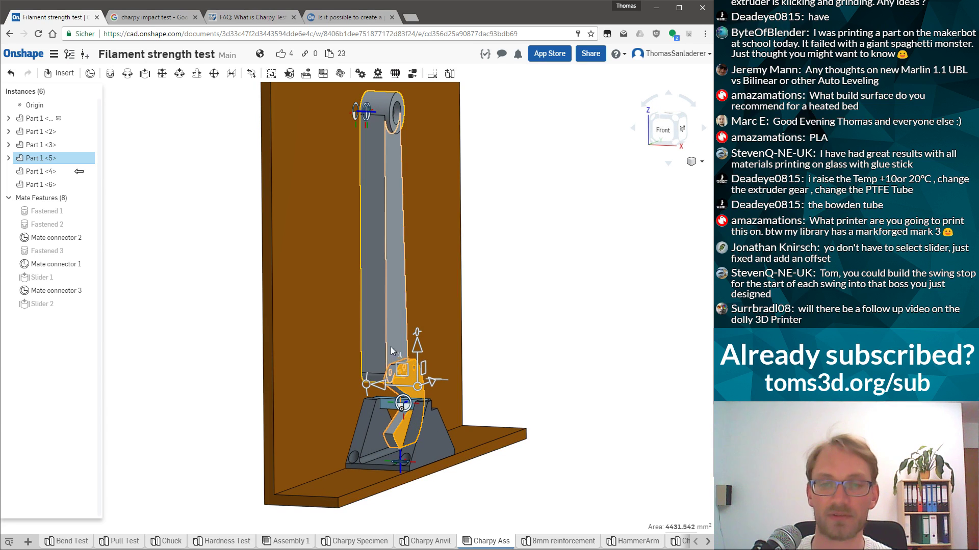
pyautogui.click(570, 313)
pyautogui.hotkey('shift', '4')
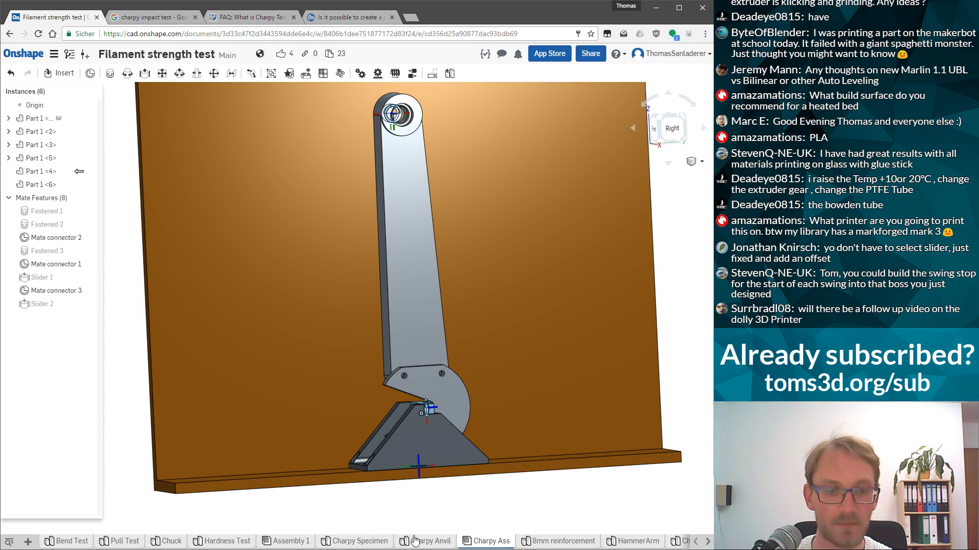
# Review the Hardness Test and Bend Test part studios and the chuck-and-specimen arrangement in Assembly 1
pyautogui.click(253, 543)
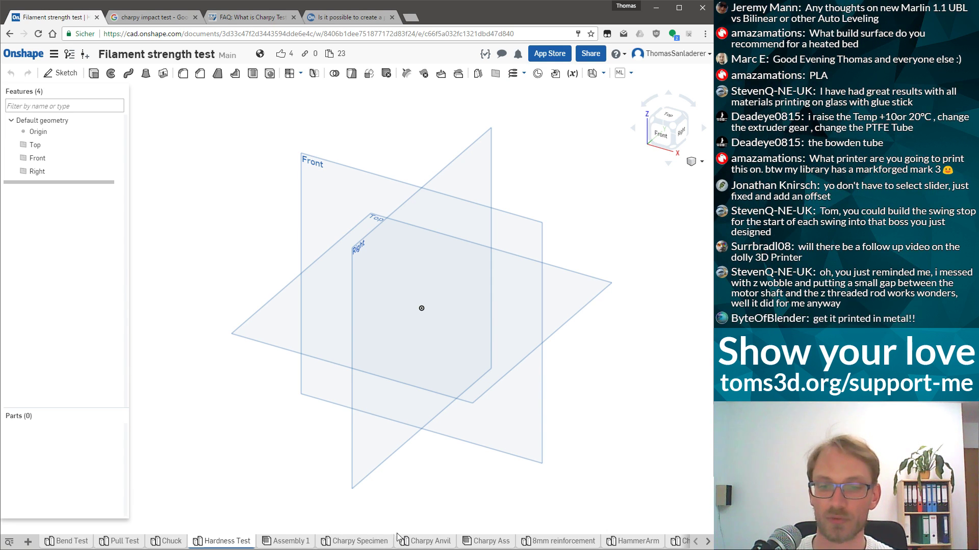
pyautogui.click(67, 541)
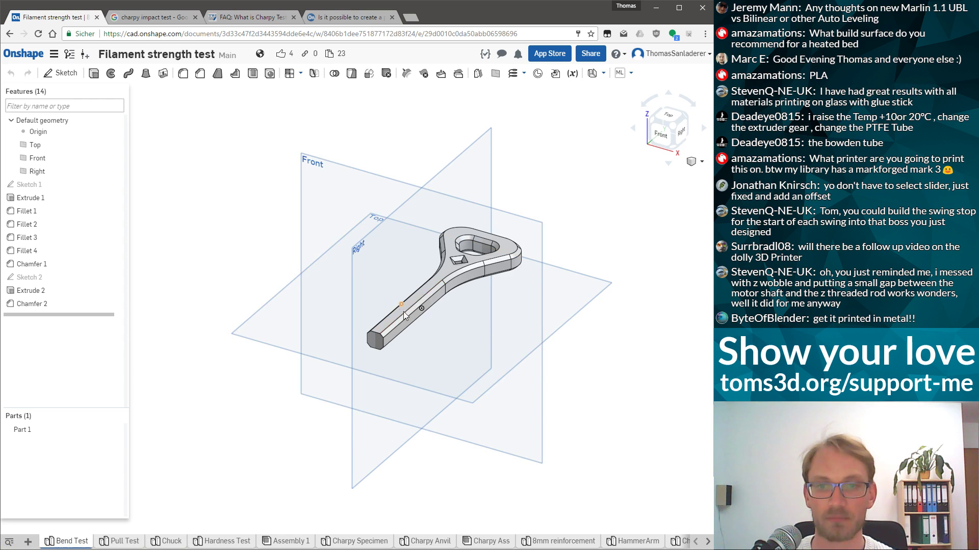
pyautogui.click(167, 543)
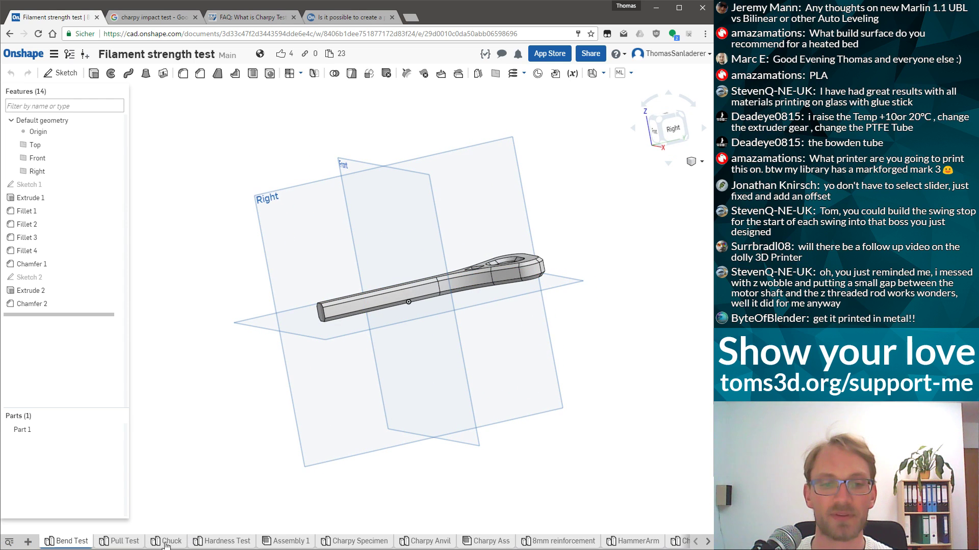
pyautogui.click(278, 542)
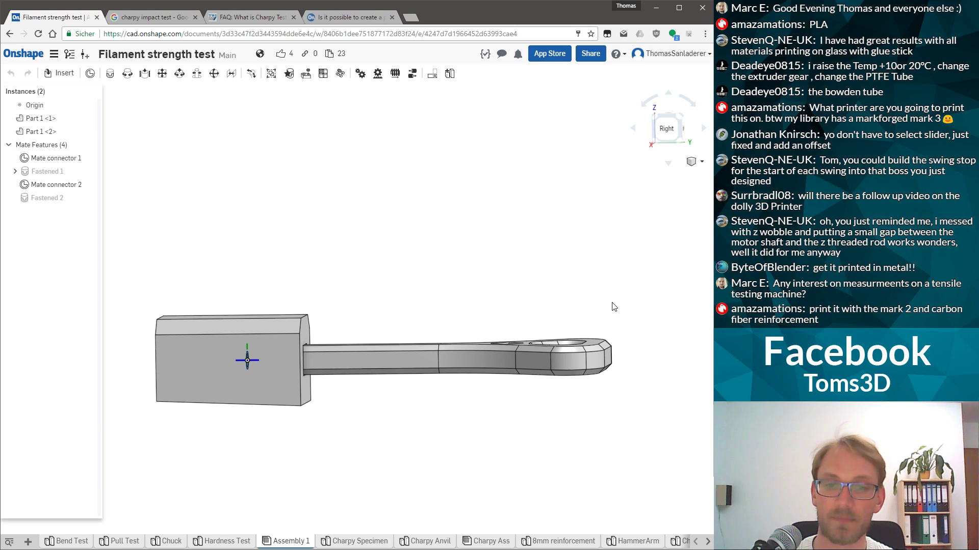
# Open the Hardness Test part studio and start a sketch on the Front plane
pyautogui.moveTo(569, 409); pyautogui.dragTo(591, 348, button='right')
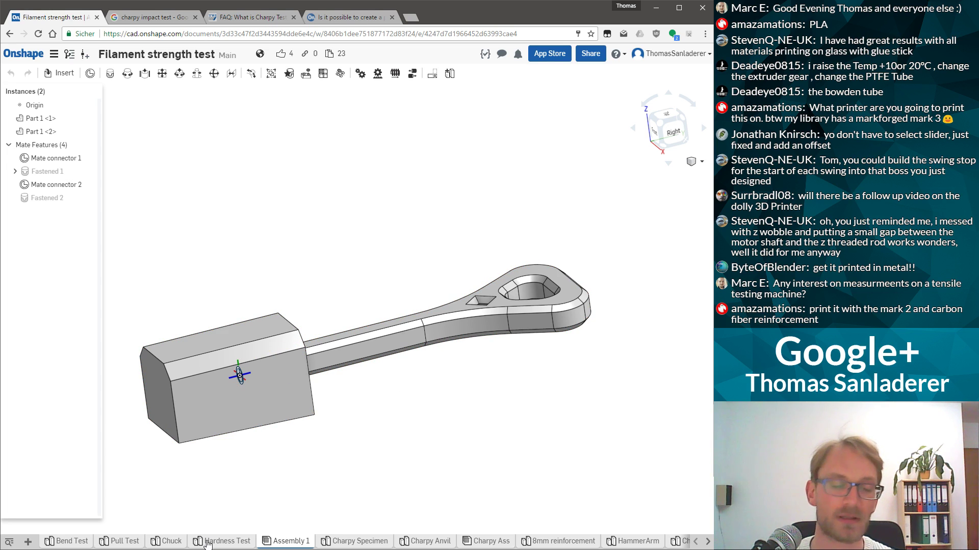
pyautogui.moveTo(209, 543)
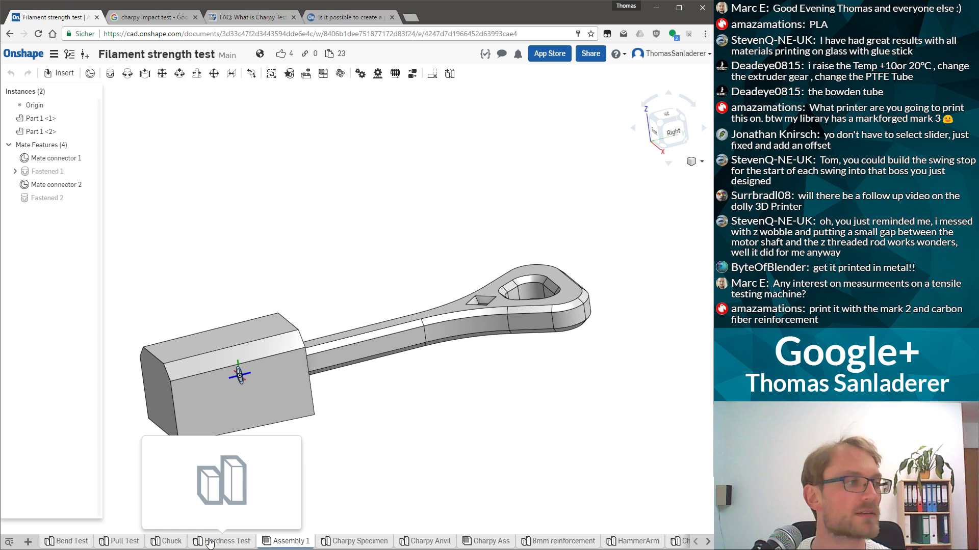
pyautogui.click(210, 542)
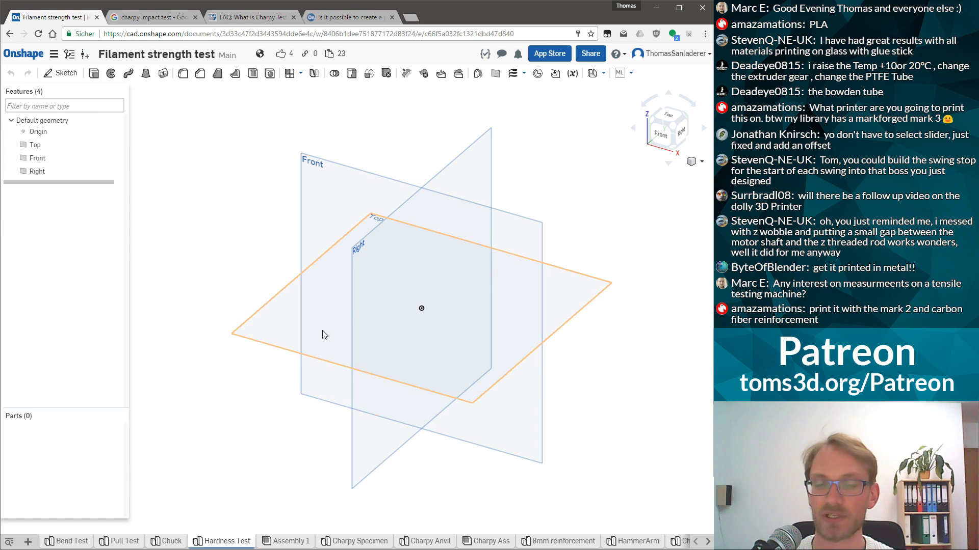
pyautogui.click(332, 204)
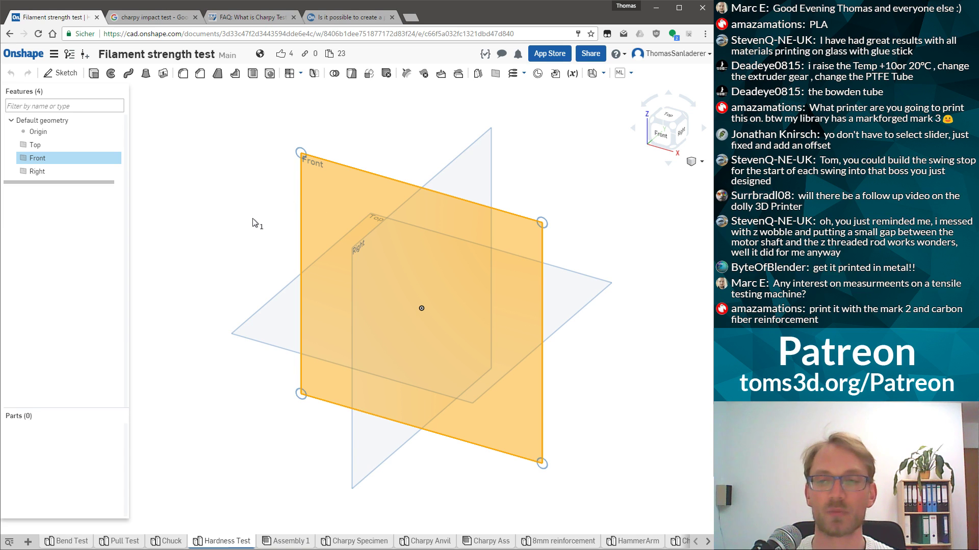
pyautogui.click(660, 133)
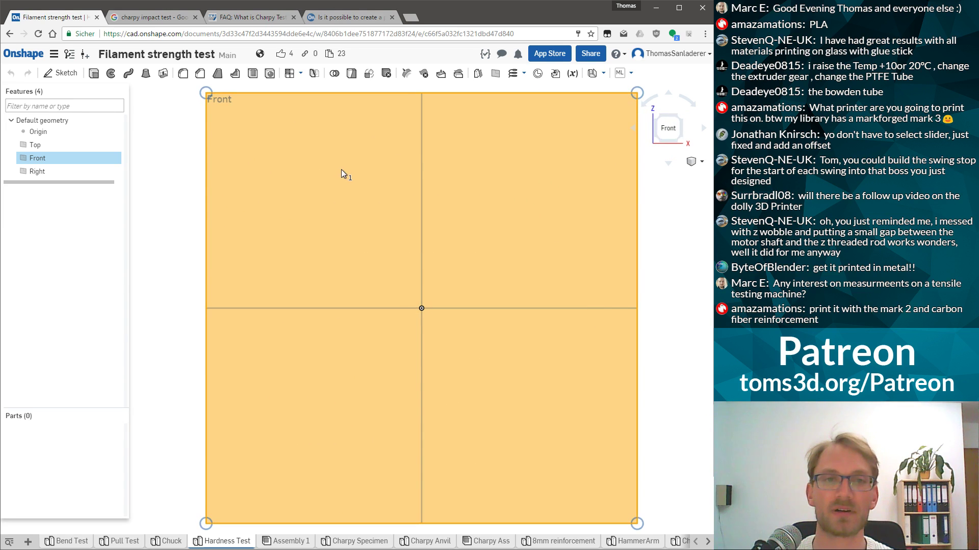
pyautogui.click(193, 179)
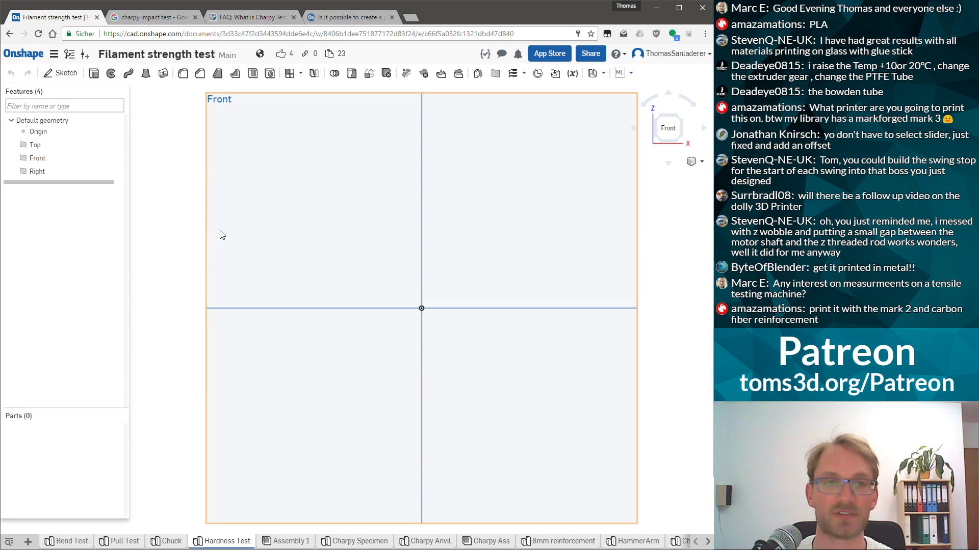
pyautogui.click(61, 73)
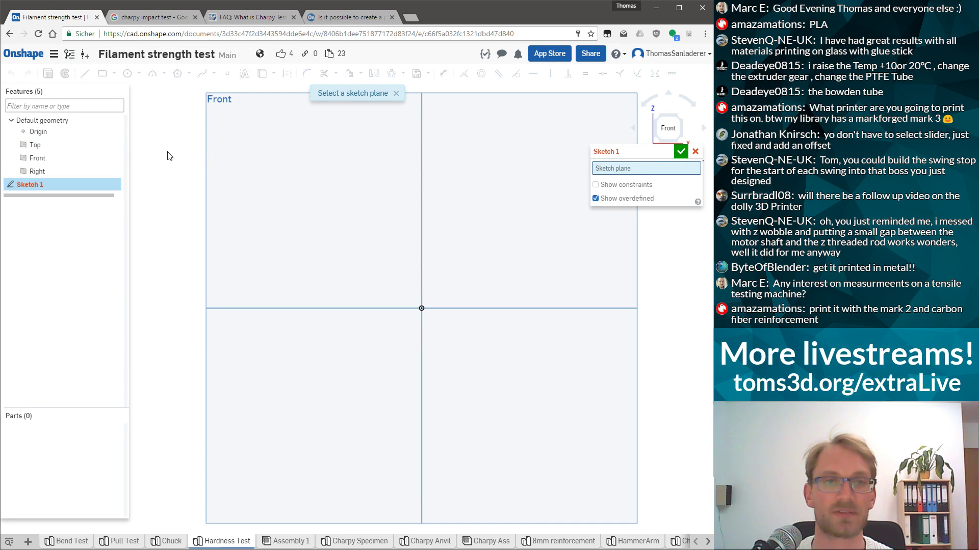
pyautogui.click(298, 155)
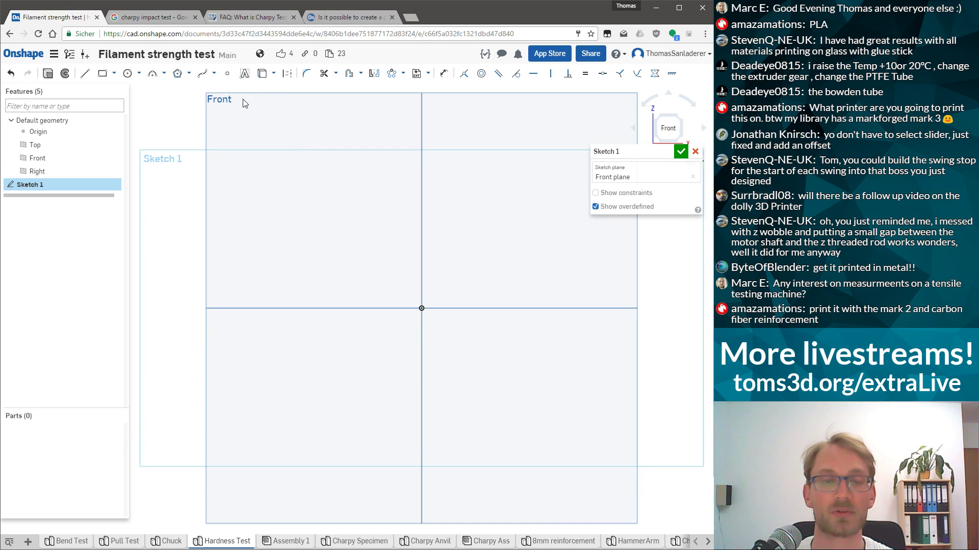
# Sketch a horizontal ellipse about 43 mm wide and 16 mm high, and place its centre on the origin
pyautogui.click(139, 74)
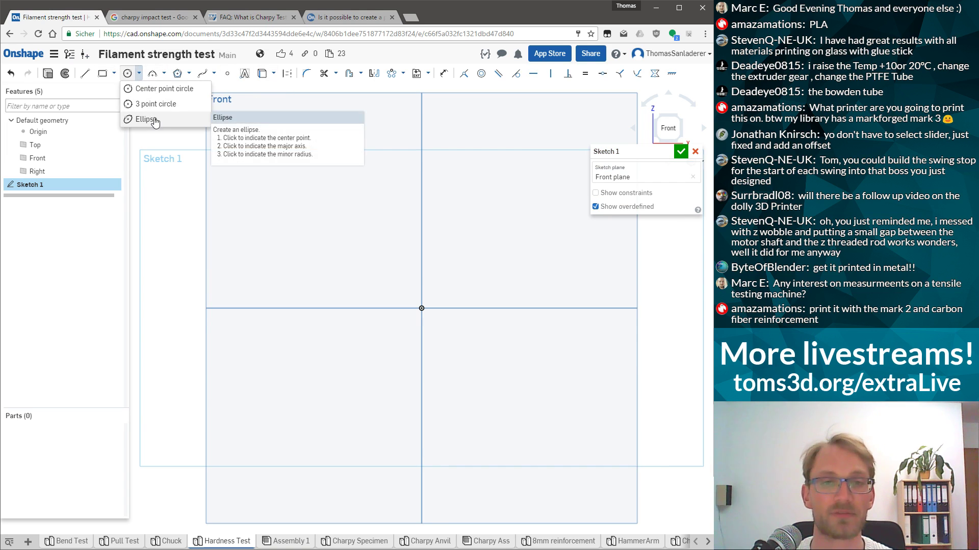
pyautogui.click(144, 119)
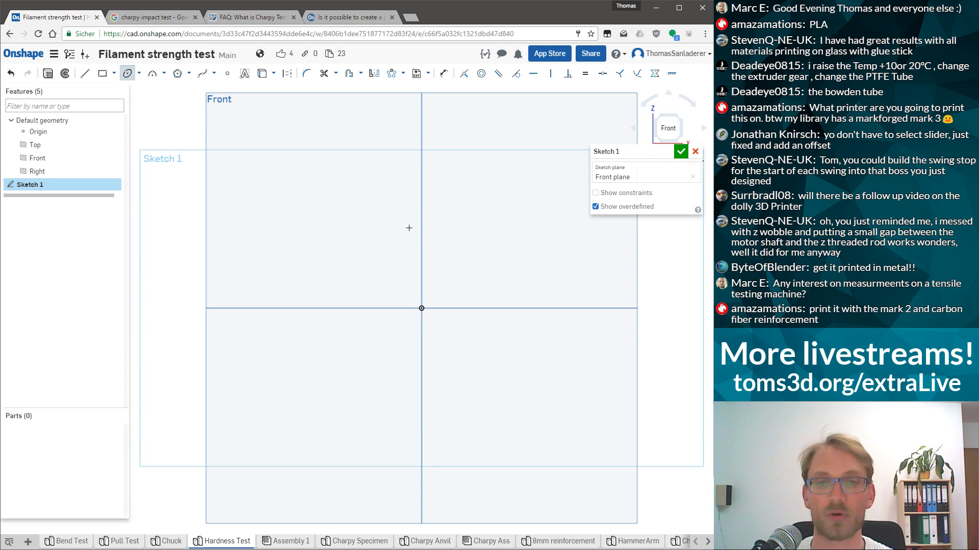
pyautogui.click(422, 224)
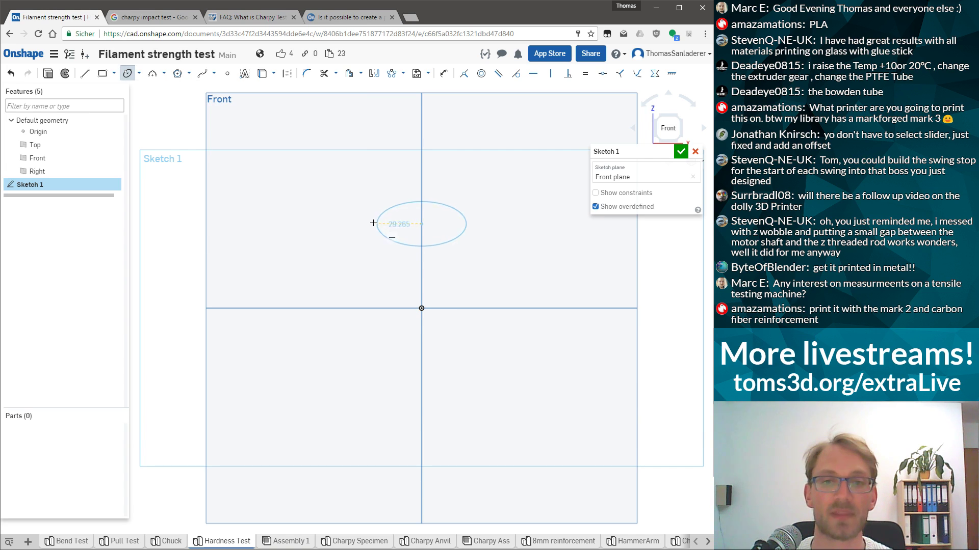
pyautogui.click(359, 223)
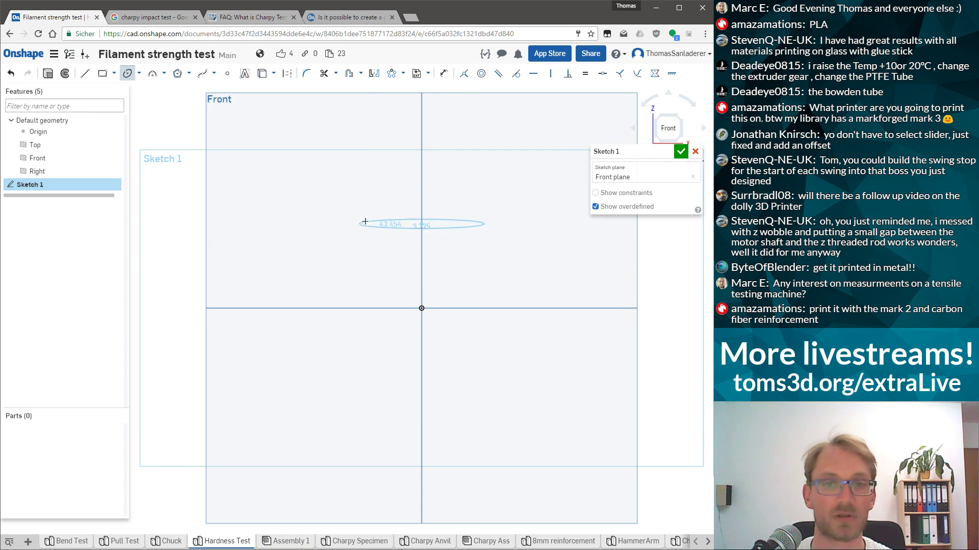
pyautogui.click(405, 209)
pyautogui.press('Escape')
pyautogui.moveTo(421, 224); pyautogui.dragTo(422, 308)
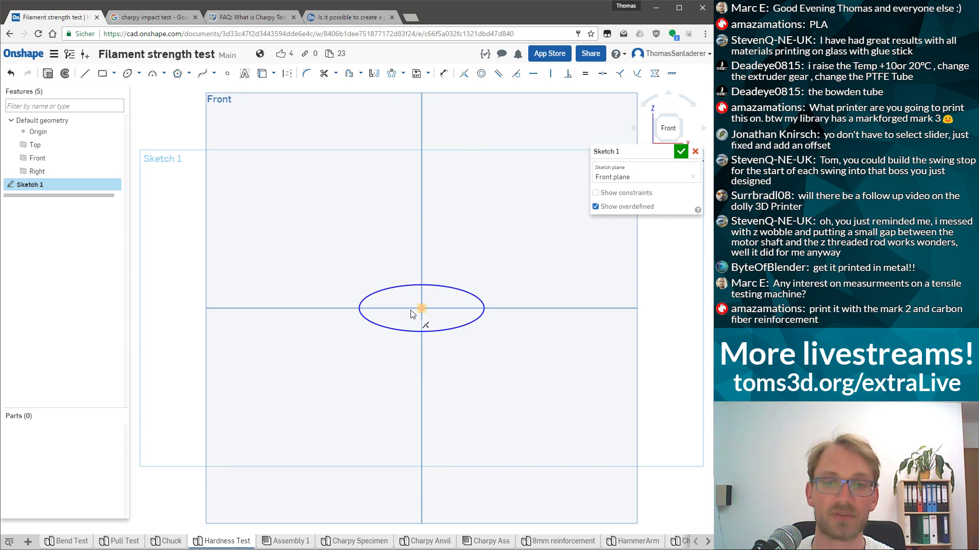
# Dimension the ellipse's horizontal major axis to 30 mm
pyautogui.scroll(5, 430, 295)
pyautogui.scroll(-2, 484, 230)
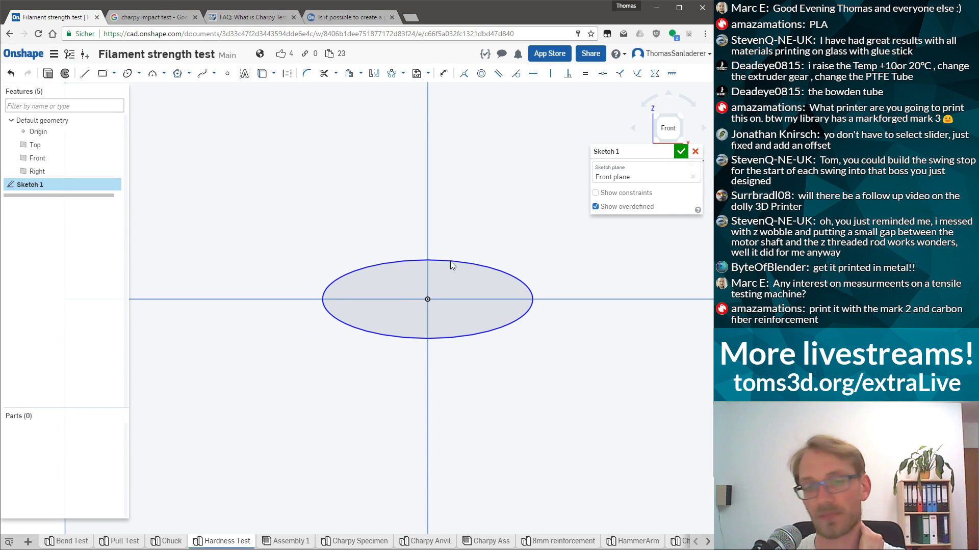
pyautogui.click(433, 261)
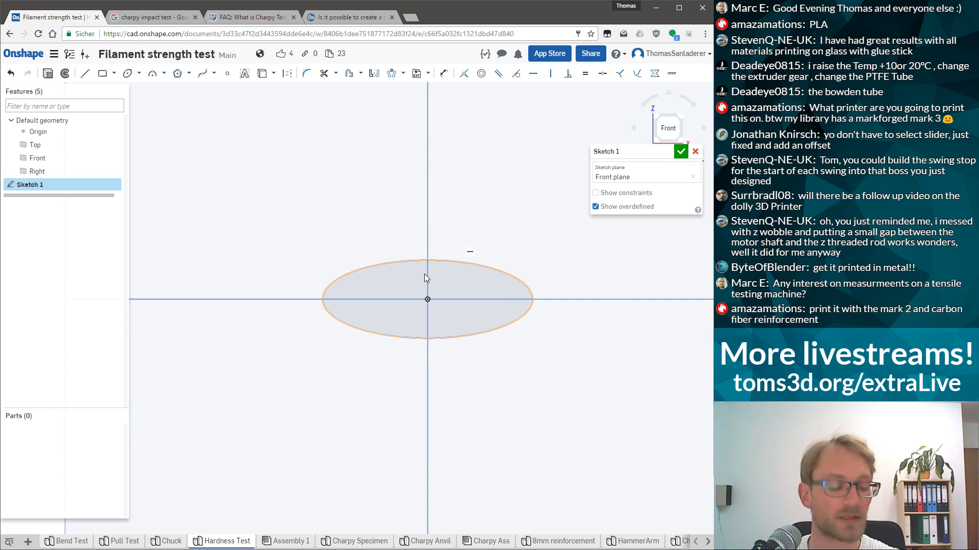
pyautogui.click(416, 261)
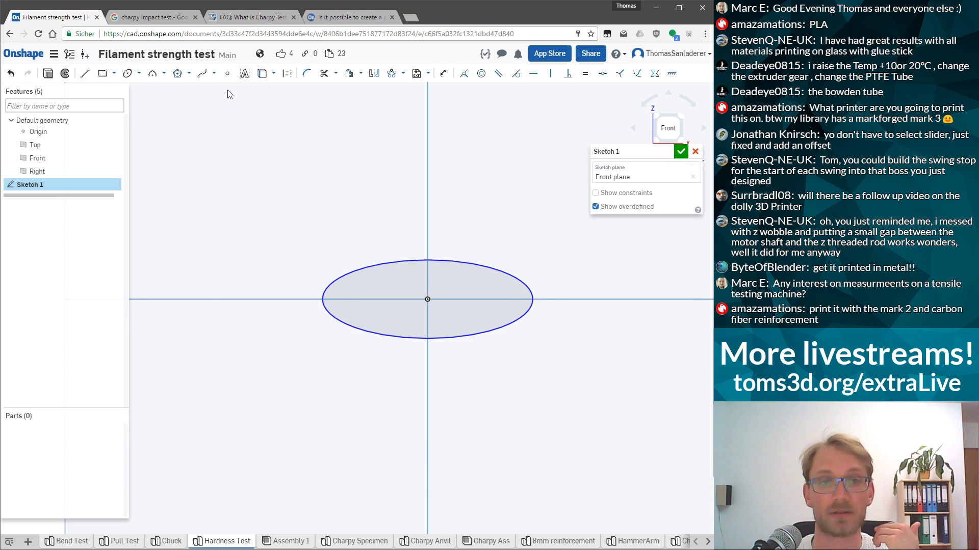
pyautogui.click(444, 73)
pyautogui.click(413, 261)
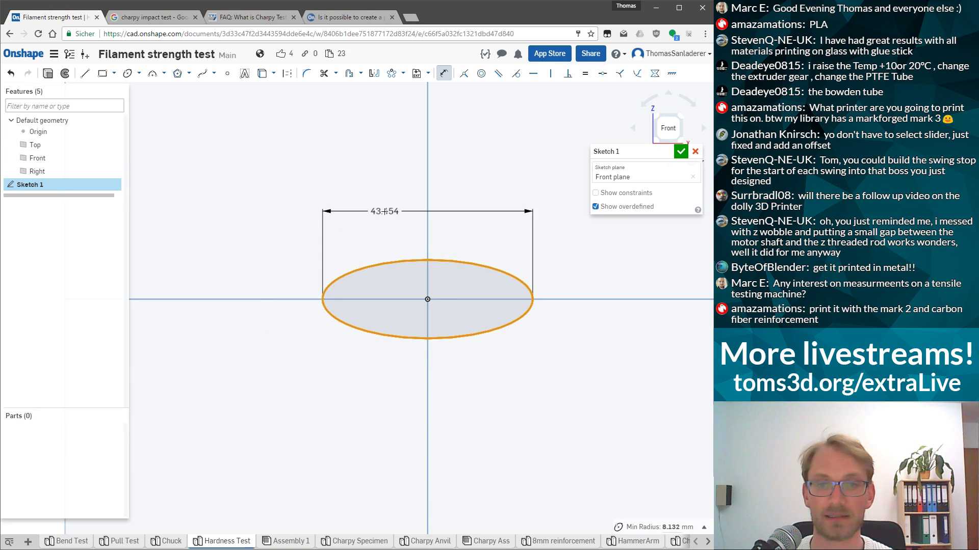
pyautogui.click(365, 222)
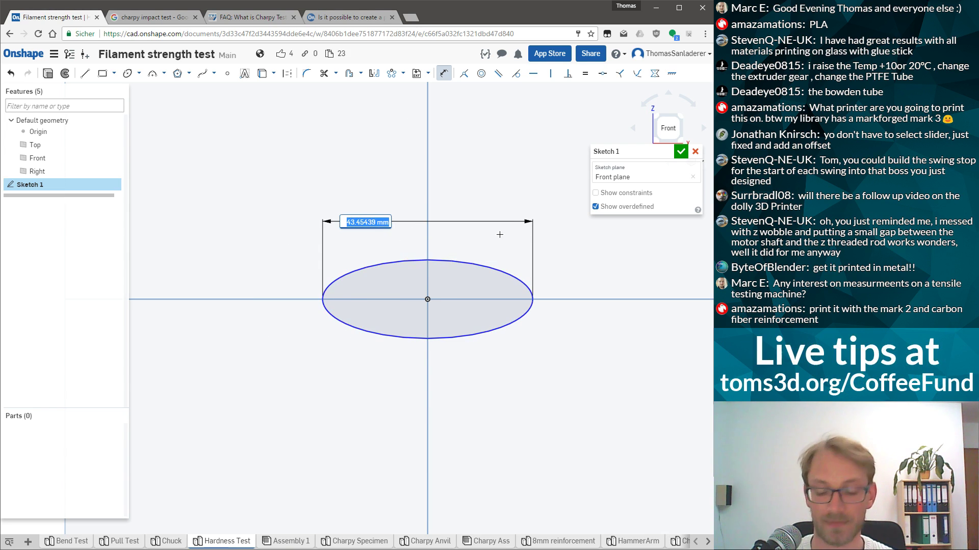
pyautogui.write('3')
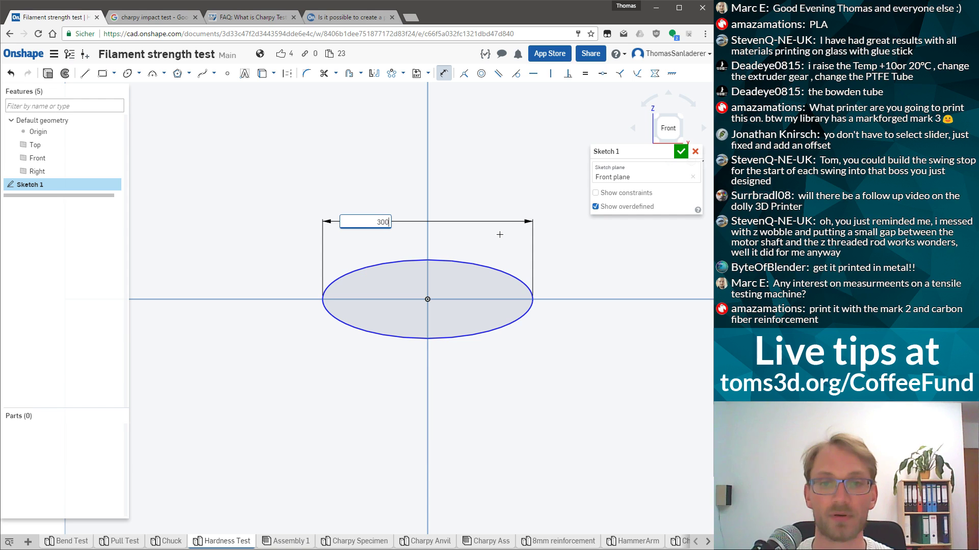
pyautogui.write('00')
pyautogui.press('BackSpace')
pyautogui.press('Return')
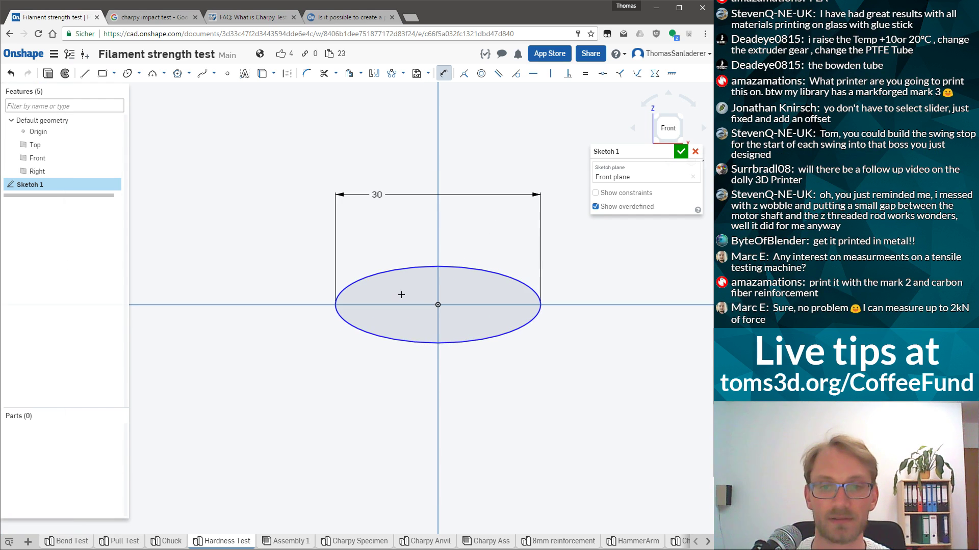
# Dimension the ellipse's vertical minor axis to 10 mm
pyautogui.click(391, 276)
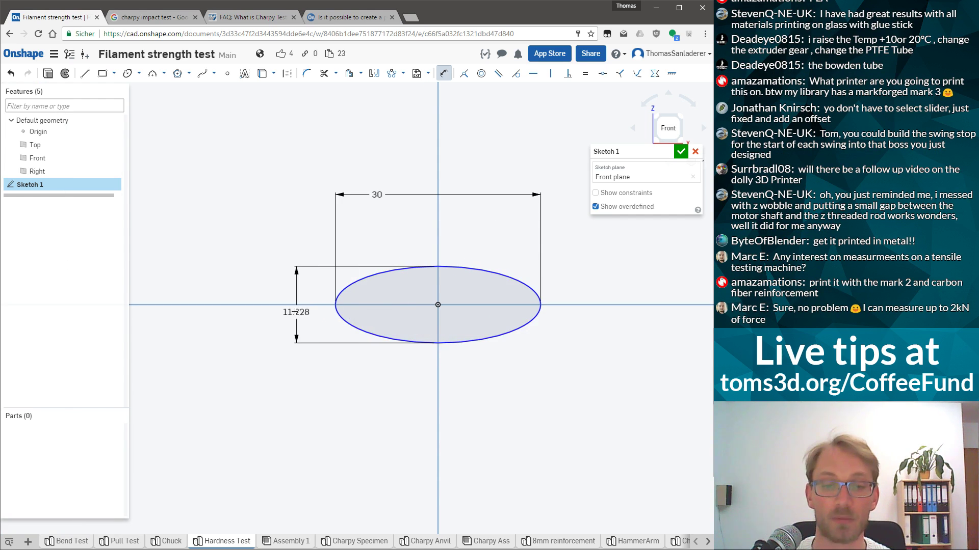
pyautogui.click(266, 292)
pyautogui.write('10')
pyautogui.press('Return')
pyautogui.scroll(3, 398, 281)
pyautogui.scroll(1, 416, 287)
pyautogui.scroll(-1, 497, 301)
pyautogui.scroll(1, 300, 263)
pyautogui.press('Escape')
# Try to create an inward offset of the ellipse with a distance of -2 mm
pyautogui.click(299, 250)
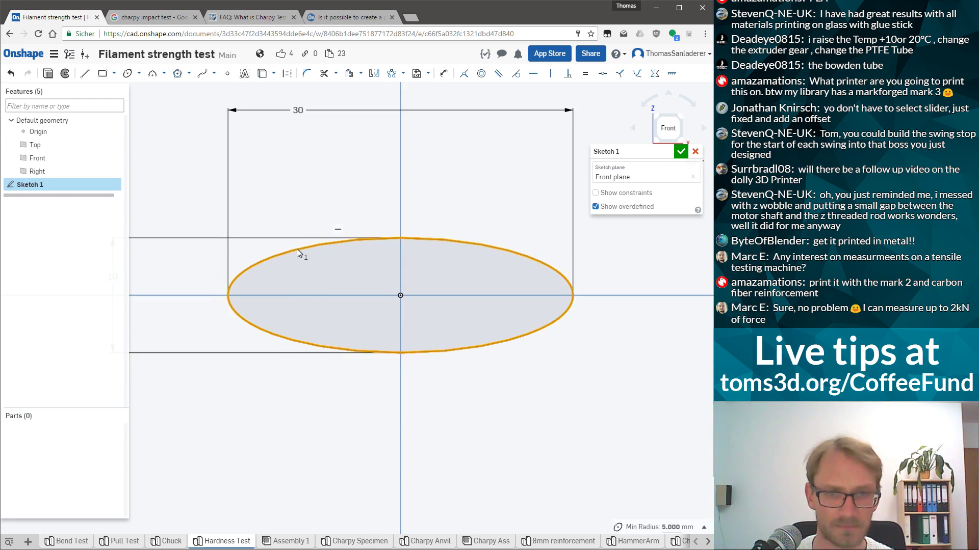
pyautogui.click(350, 75)
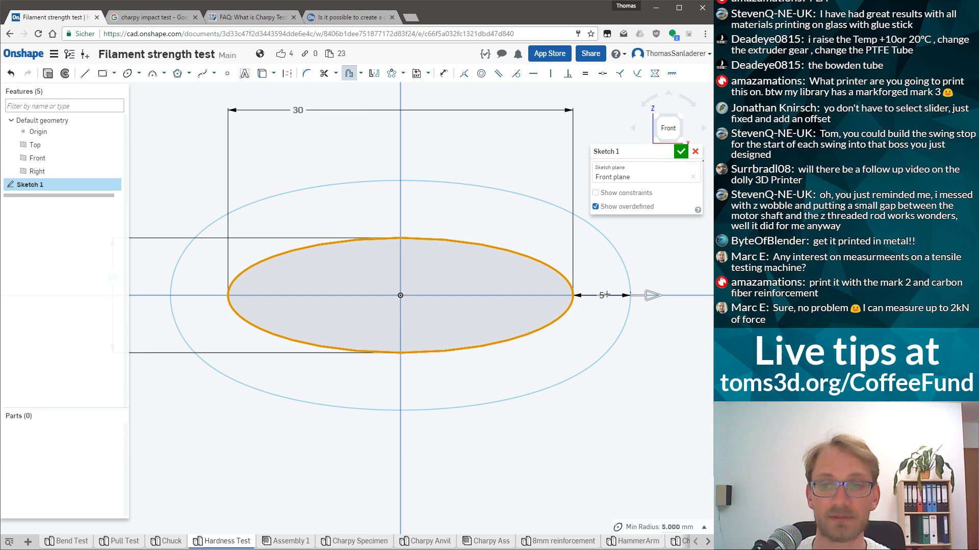
pyautogui.click(603, 296)
pyautogui.press('BackSpace')
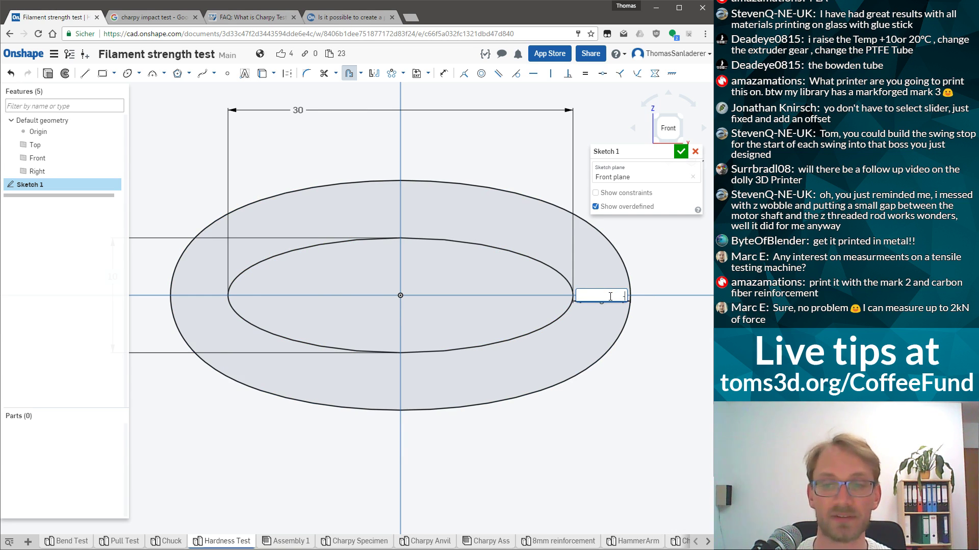
pyautogui.write('2')
pyautogui.press('Return')
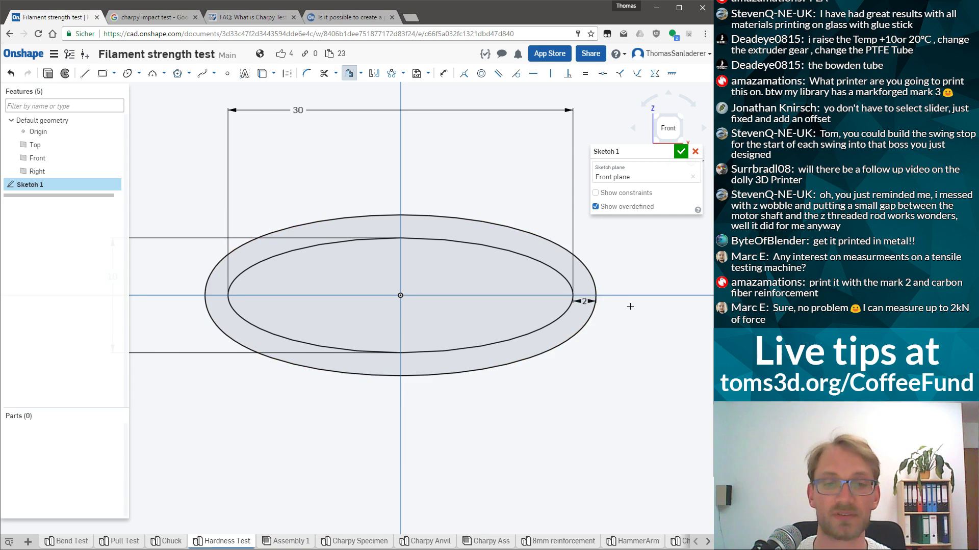
pyautogui.scroll(-1, 585, 305)
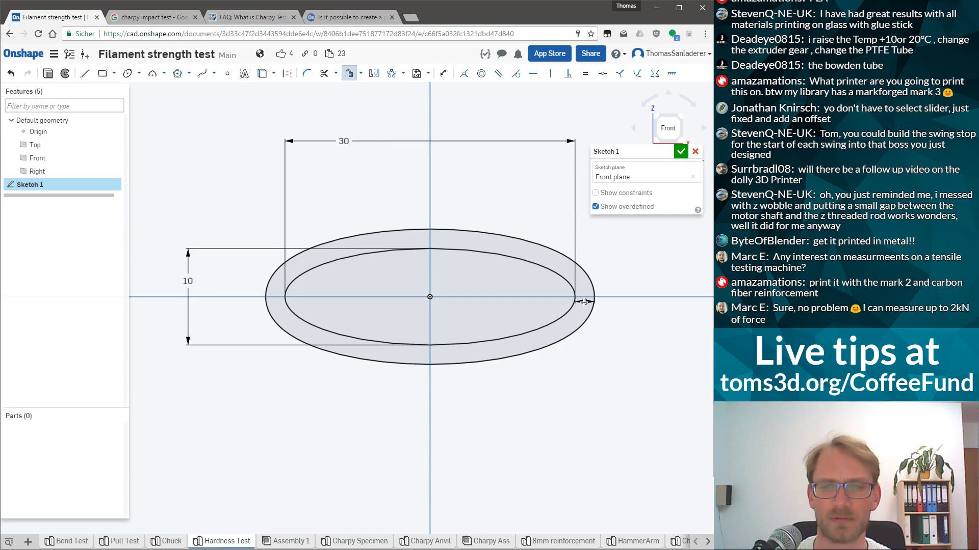
# Try to flip the offset curve to the inside of the ellipse by setting its distance to -1 mm
pyautogui.scroll(2, 584, 302)
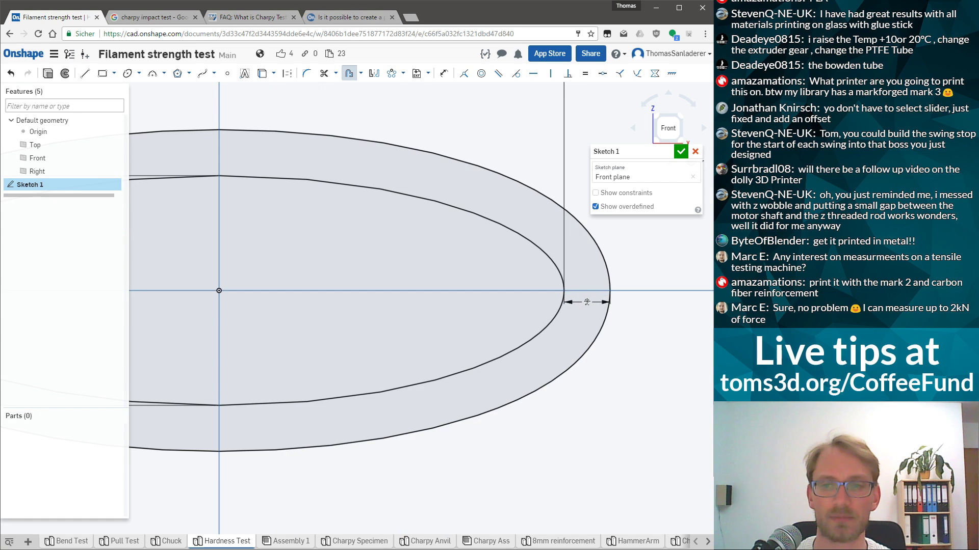
pyautogui.doubleClick(587, 302)
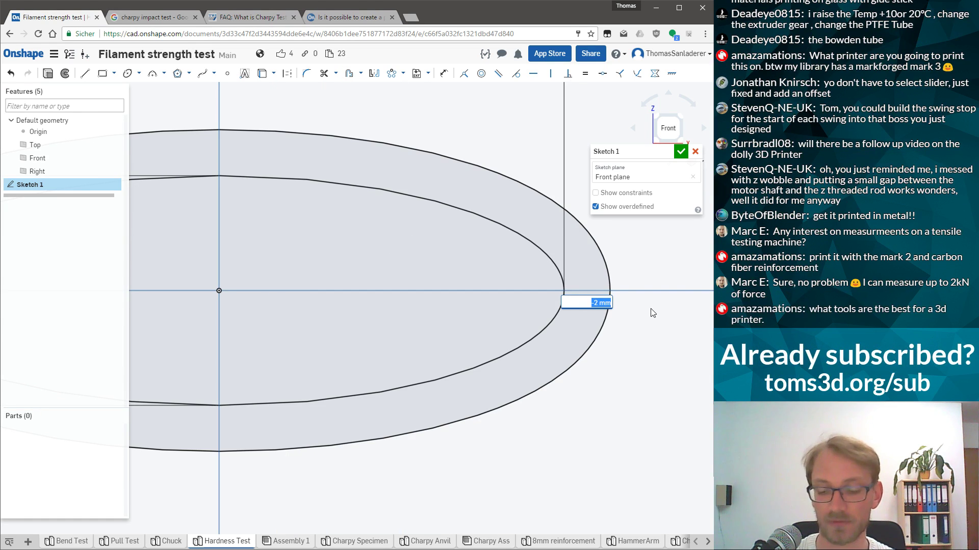
pyautogui.press('Return')
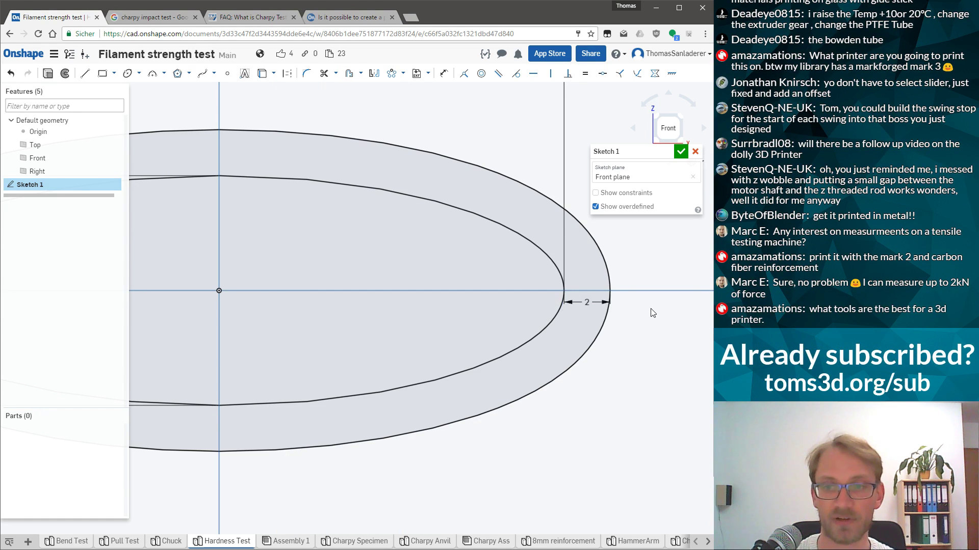
pyautogui.doubleClick(586, 302)
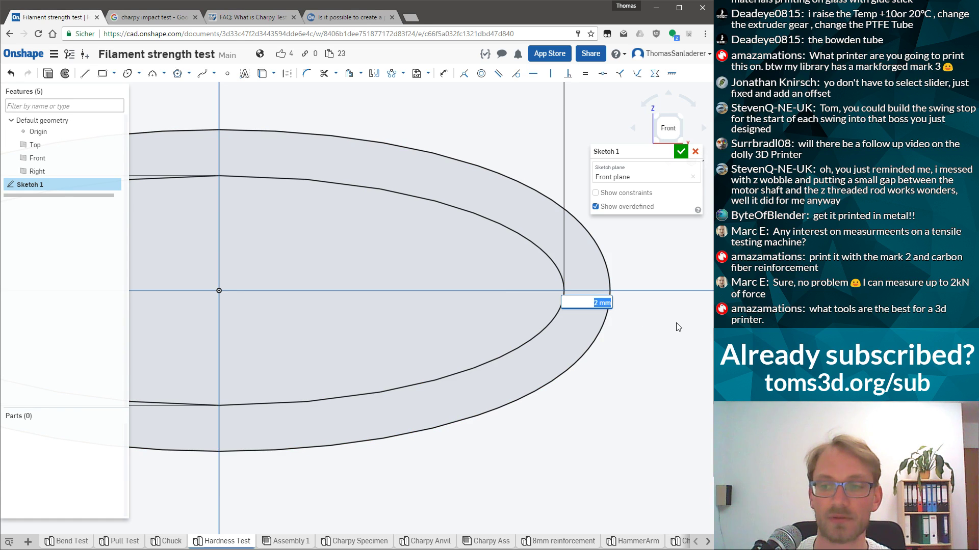
pyautogui.press('BackSpace')
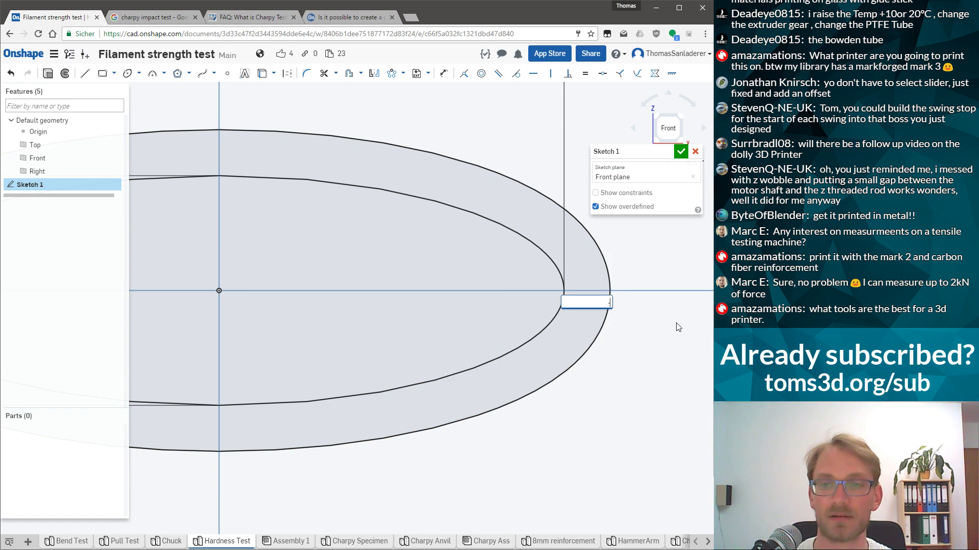
pyautogui.write('-1')
pyautogui.press('Return')
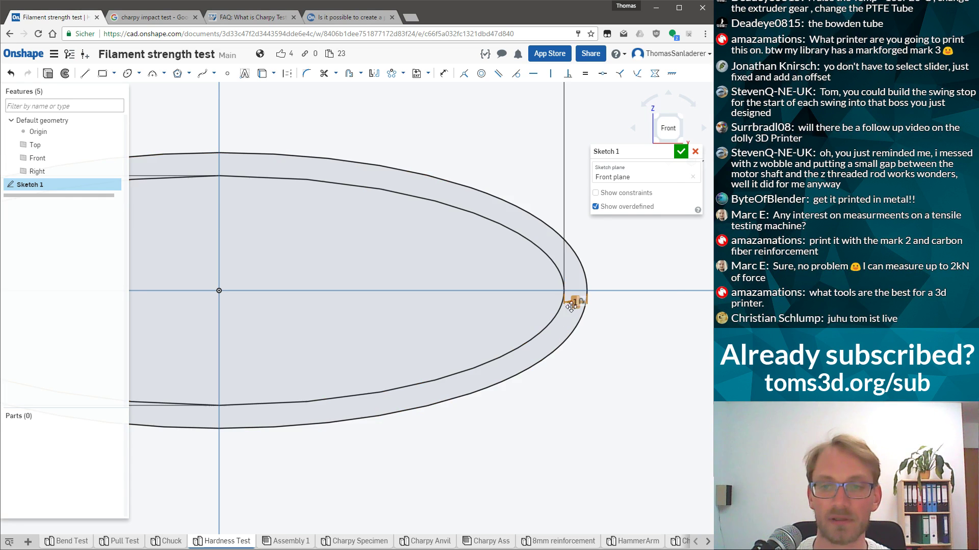
pyautogui.doubleClick(570, 303)
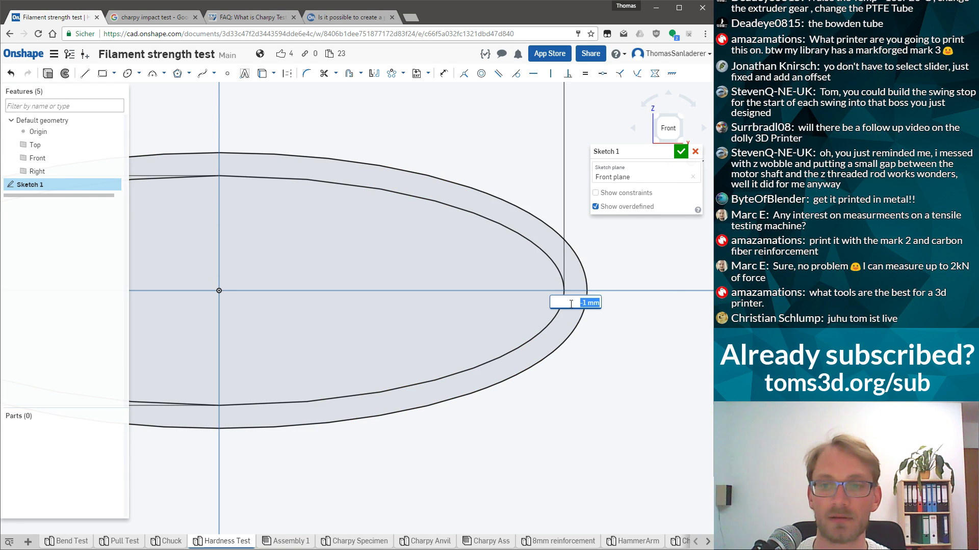
pyautogui.press('Return')
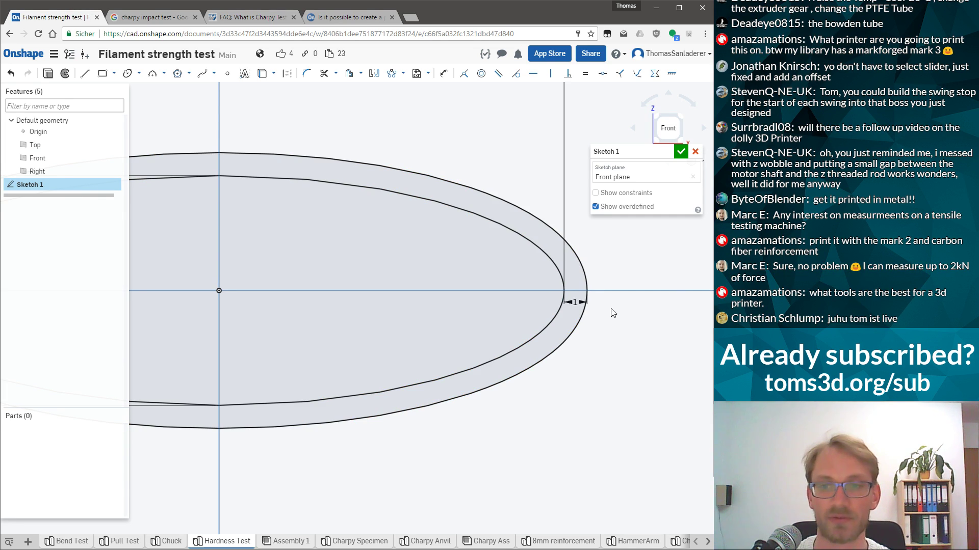
# Delete the outer offset curve around the 30 by 10 mm ellipse
pyautogui.press('f')
pyautogui.click(407, 358)
pyautogui.press('Delete')
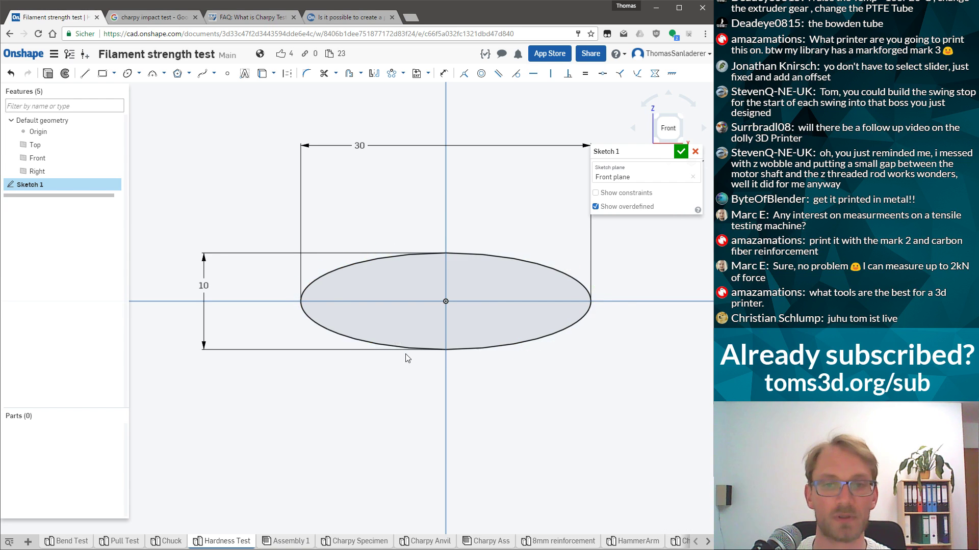
pyautogui.click(127, 73)
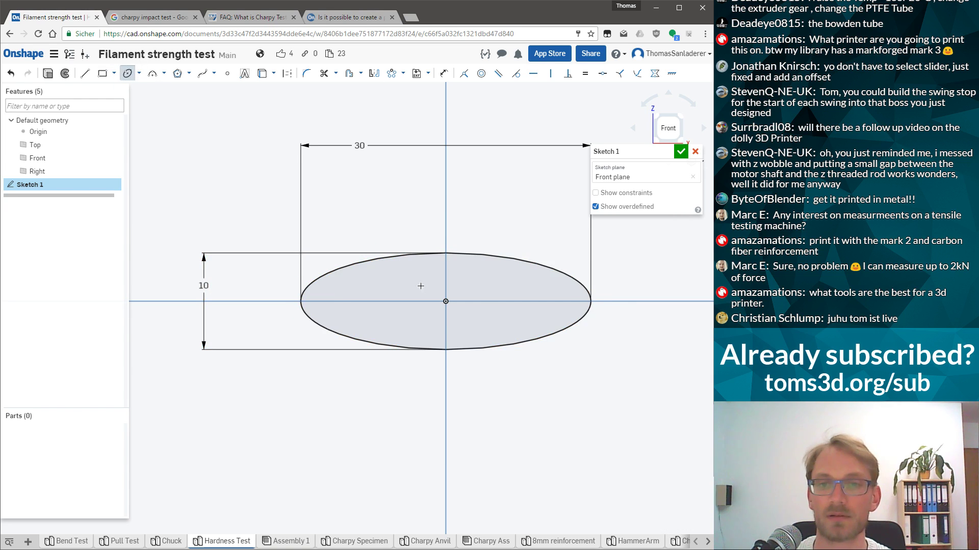
pyautogui.click(446, 301)
pyautogui.click(126, 73)
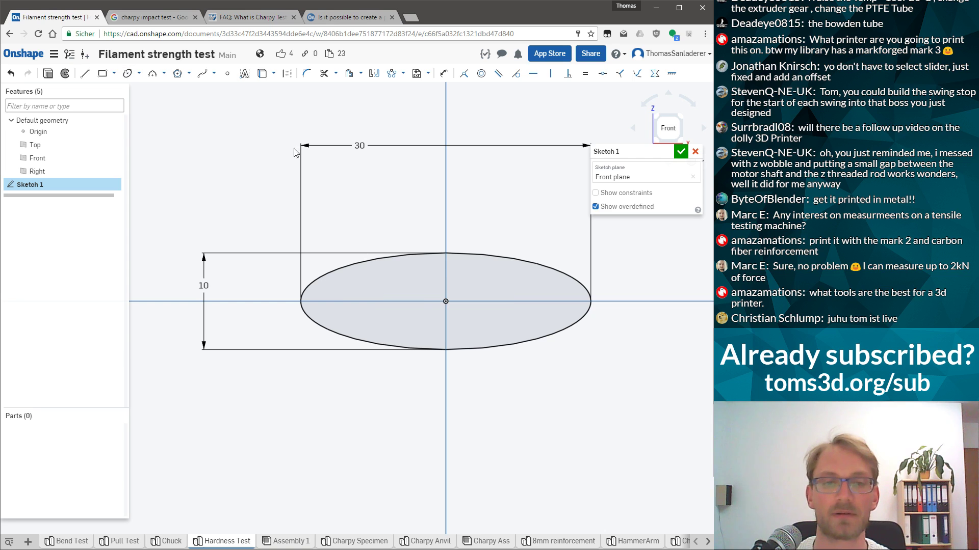
# Sketch a second ellipse centred on the origin with a horizontal axis of 36 mm
pyautogui.click(127, 73)
pyautogui.click(445, 302)
pyautogui.click(393, 303)
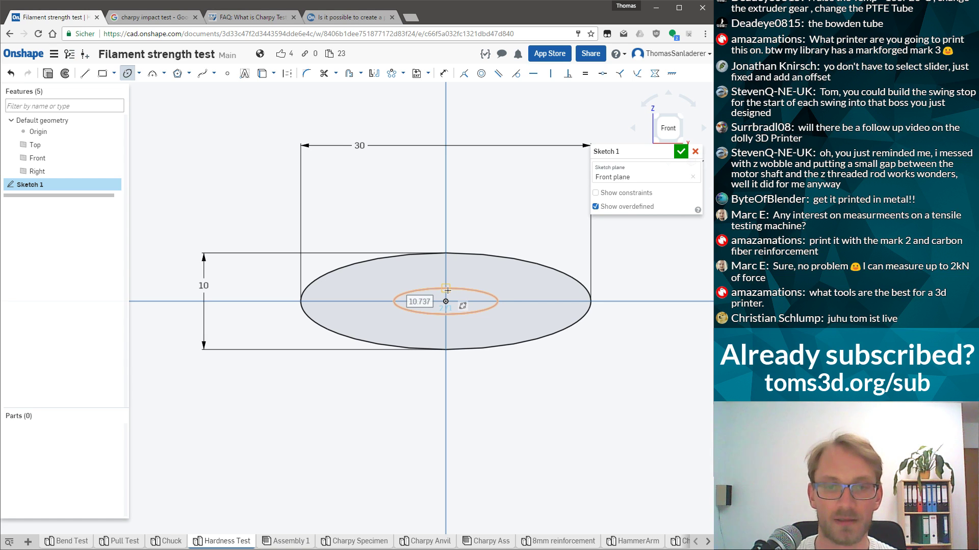
pyautogui.write('36')
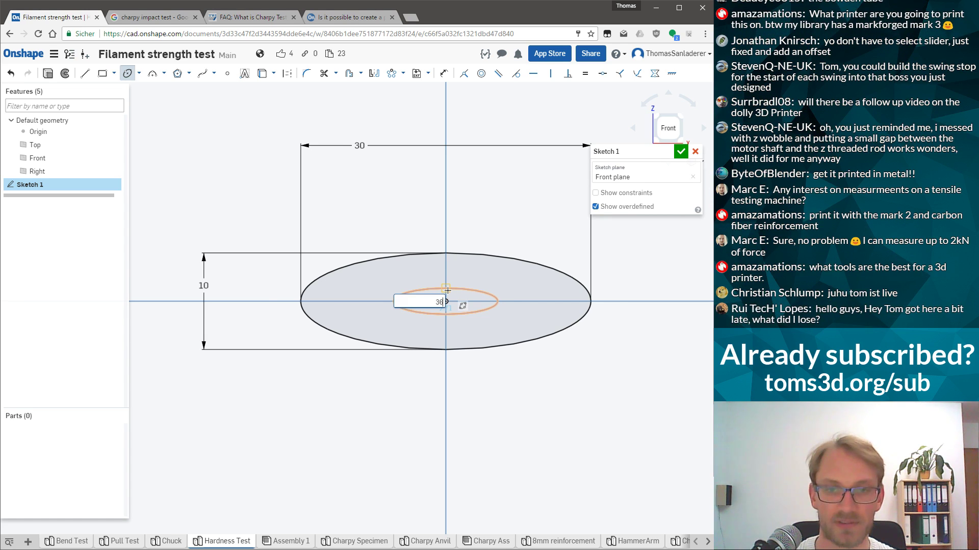
pyautogui.press('Return')
pyautogui.click(446, 297)
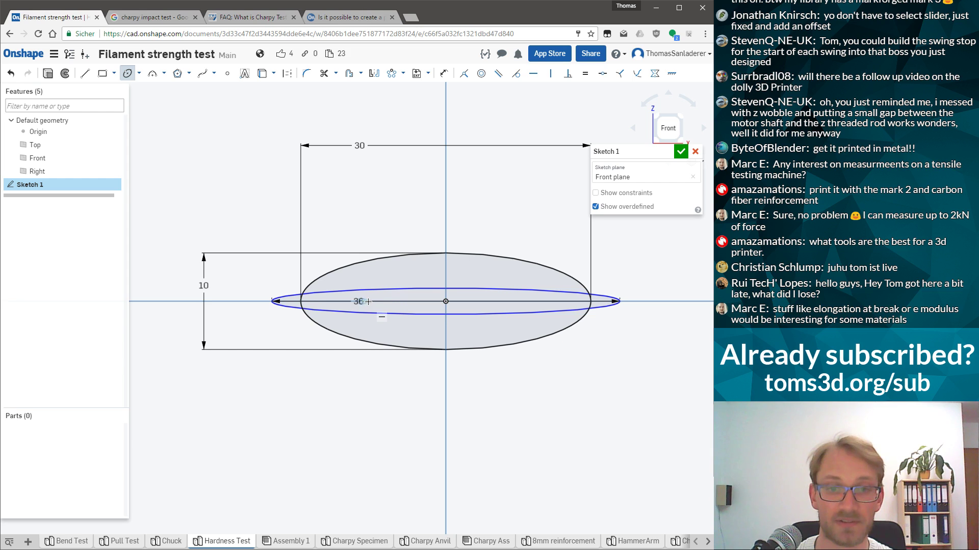
# Set the second ellipse's horizontal axis to 26 mm so it fits inside the first ellipse
pyautogui.press('Escape')
pyautogui.doubleClick(358, 301)
pyautogui.write('26')
pyautogui.press('Return')
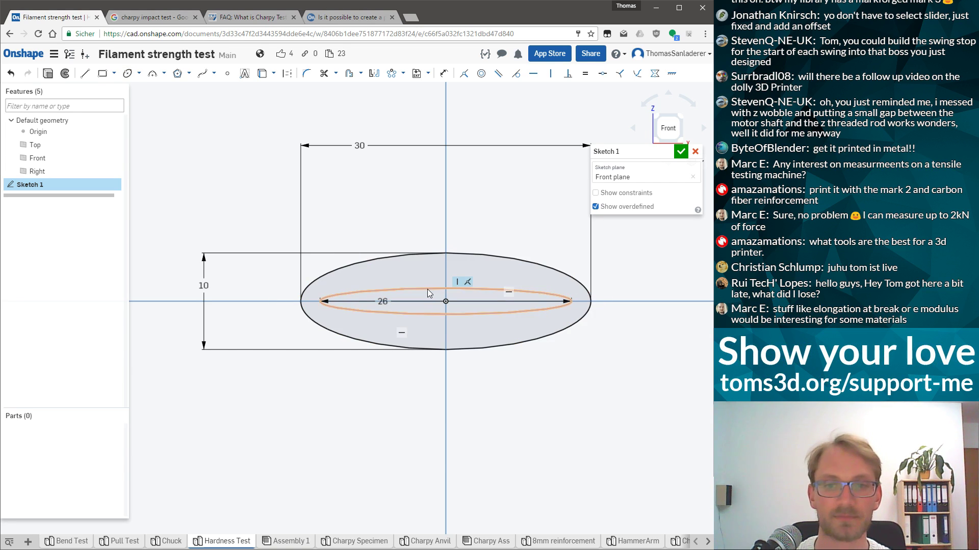
# Dimension the inner ellipse's vertical minor axis to 6 mm
pyautogui.press('d')
pyautogui.click(404, 313)
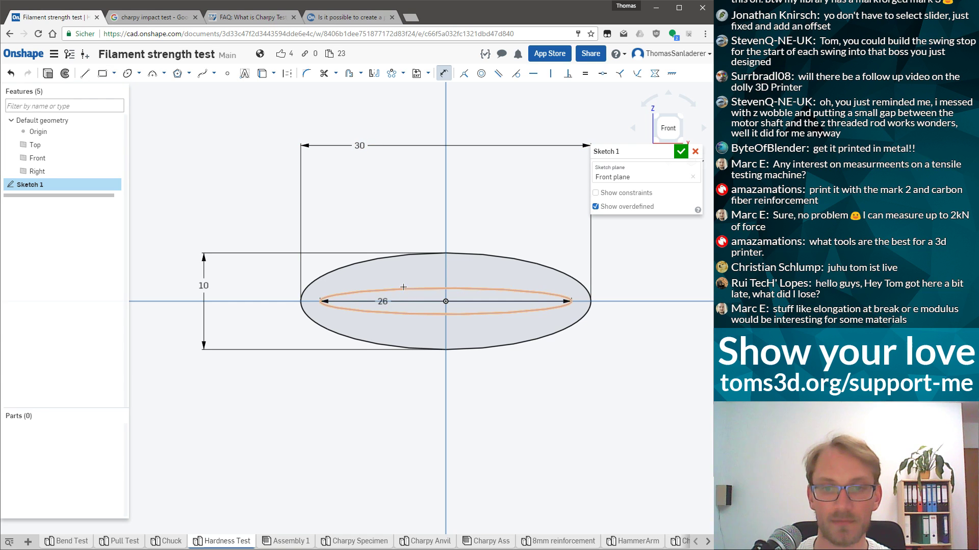
pyautogui.click(279, 284)
pyautogui.write('6')
pyautogui.press('Return')
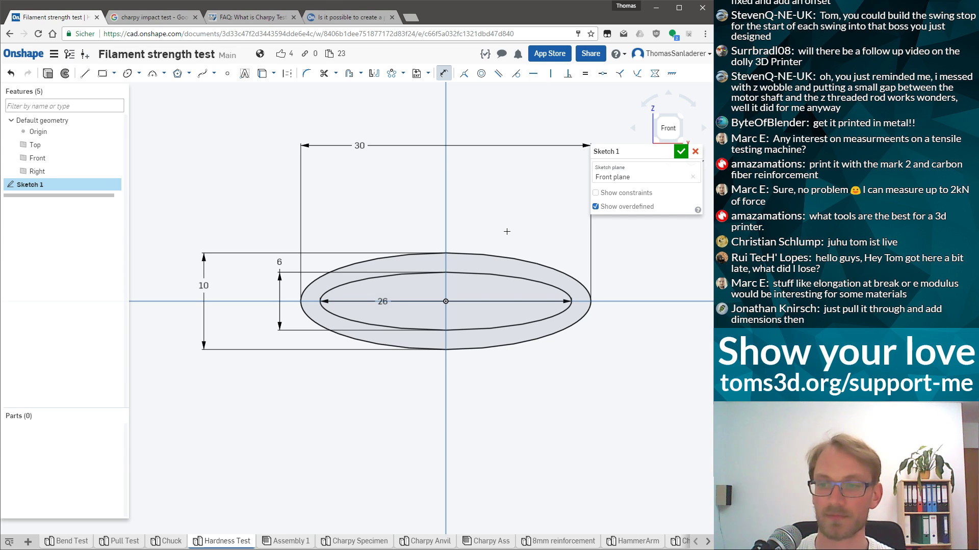
# Look at the Charpy Ass and Assembly 1 assemblies, then return to the Hardness Test part studio
pyautogui.scroll(-1, 567, 266)
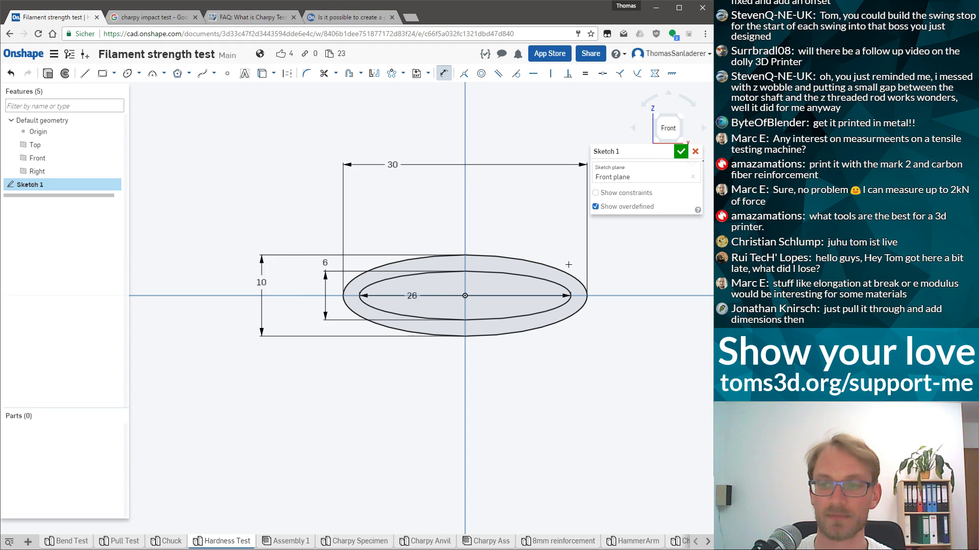
pyautogui.scroll(-1, 567, 265)
pyautogui.scroll(2, 558, 231)
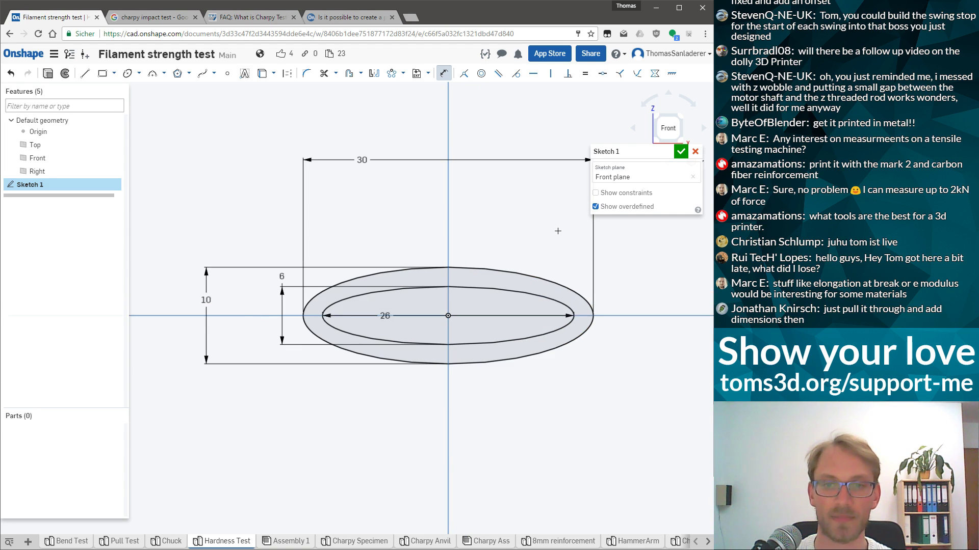
pyautogui.click(489, 542)
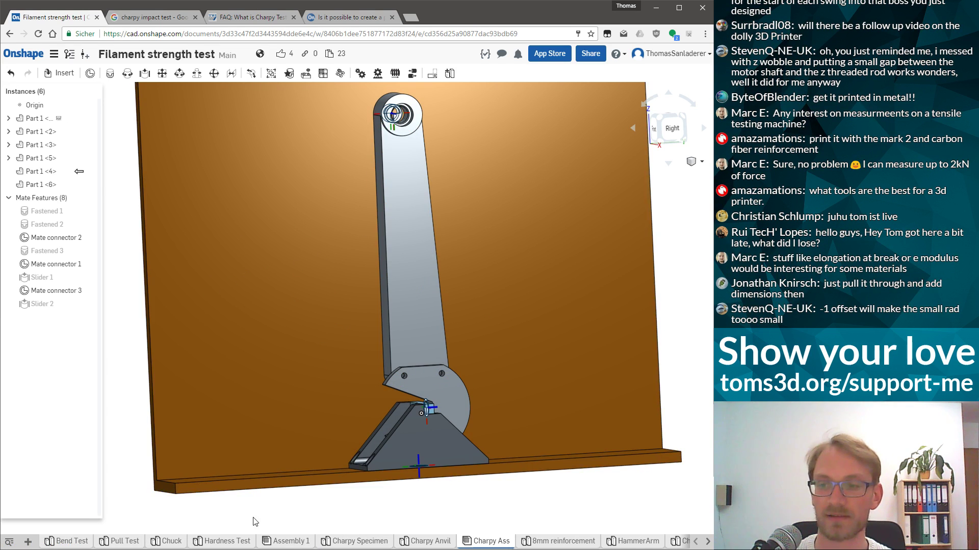
pyautogui.click(290, 542)
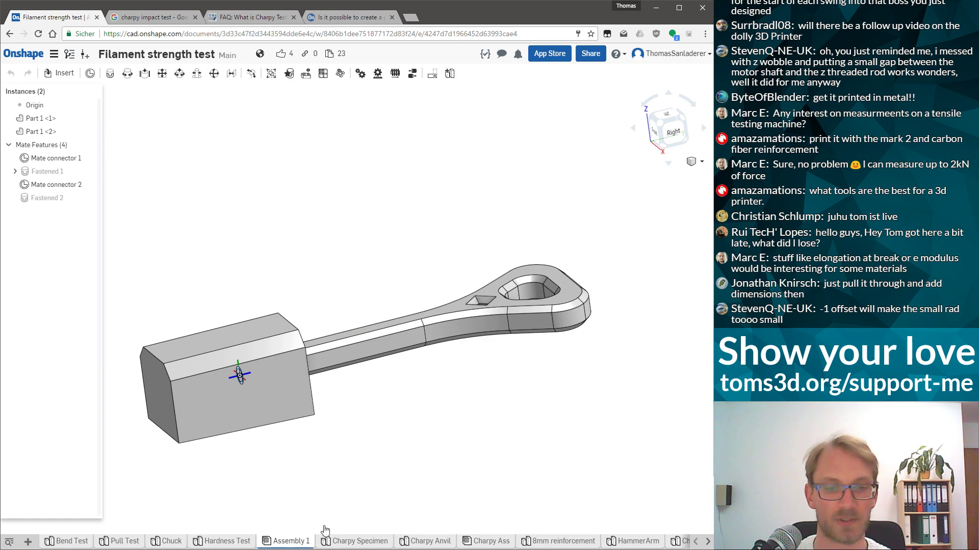
pyautogui.click(214, 542)
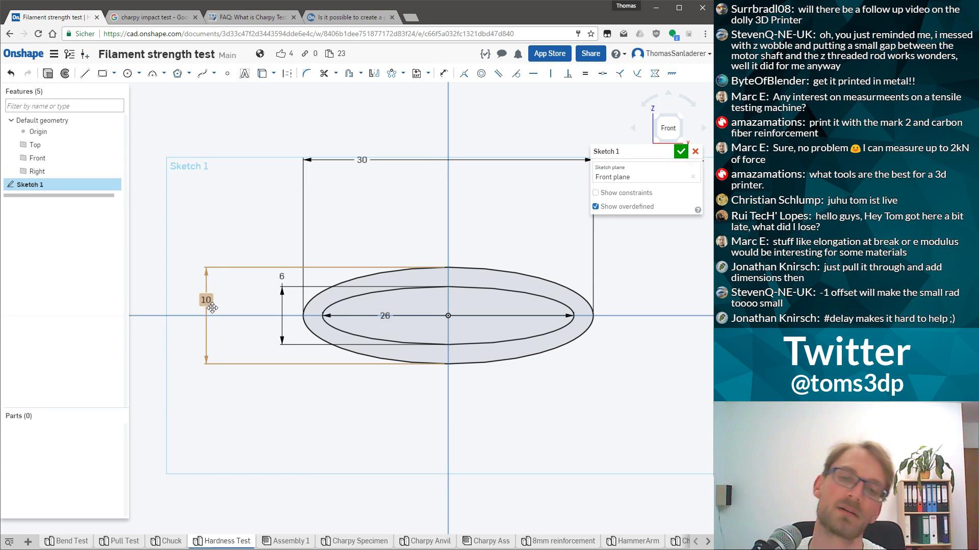
# Finish the sketch and extrude the region between the two ellipses as a new solid with a depth of 12 mm
pyautogui.scroll(-3, 448, 283)
pyautogui.click(681, 152)
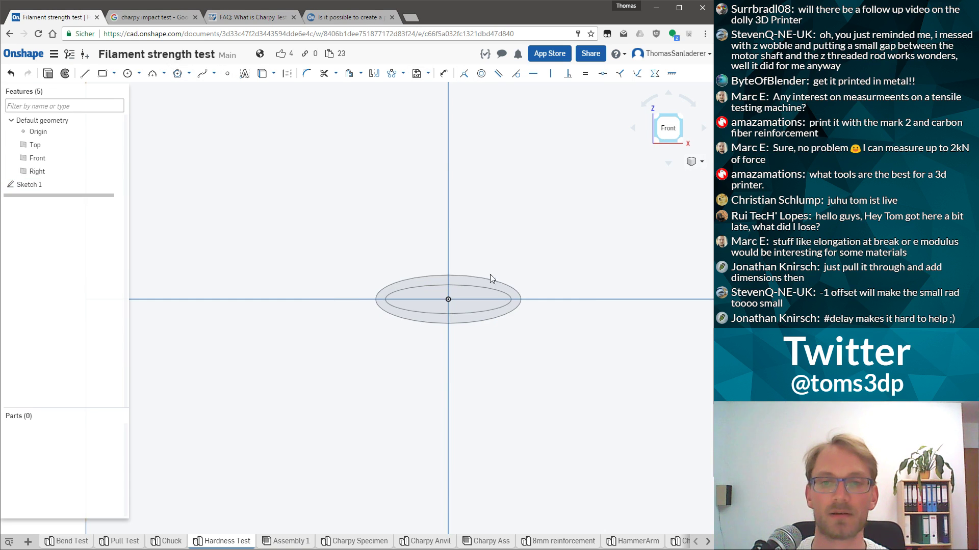
pyautogui.scroll(3, 471, 284)
pyautogui.click(405, 281)
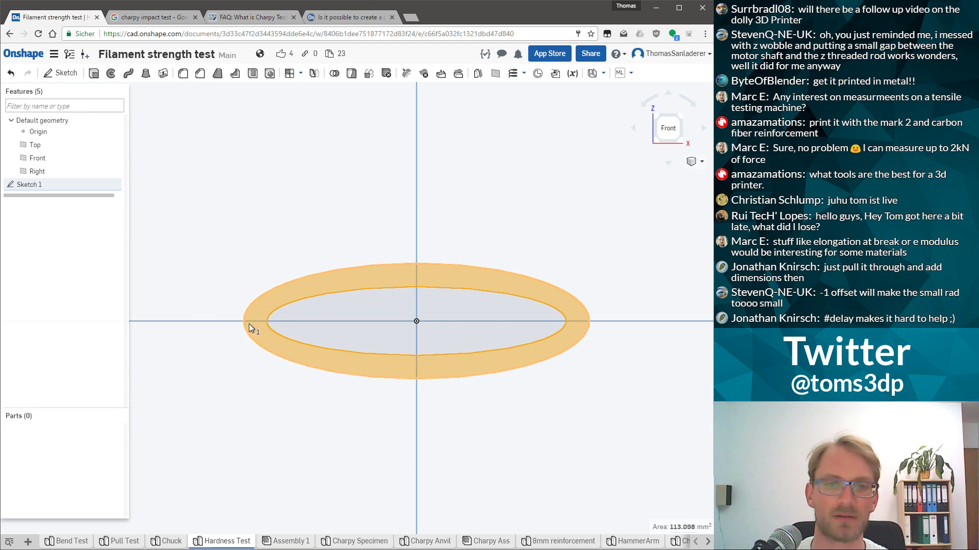
pyautogui.click(94, 74)
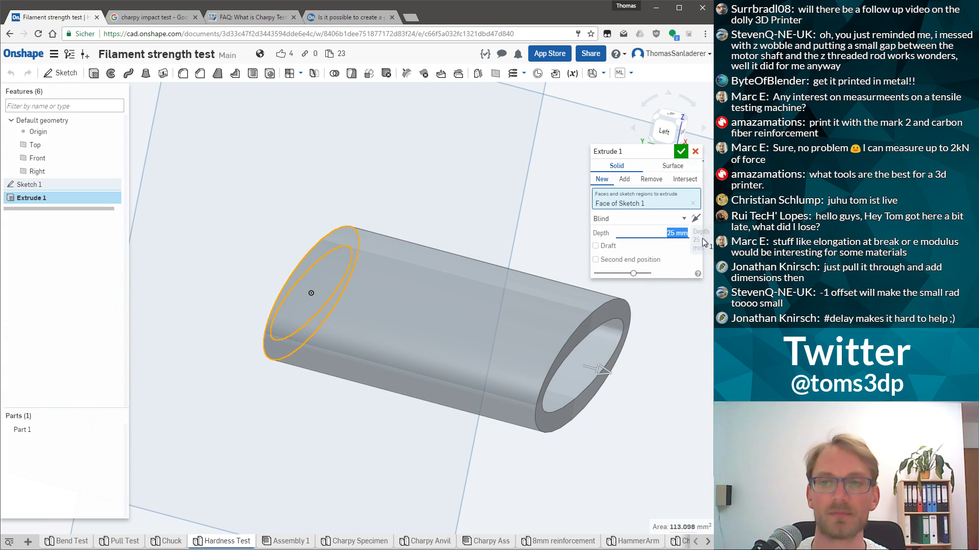
pyautogui.write('1')
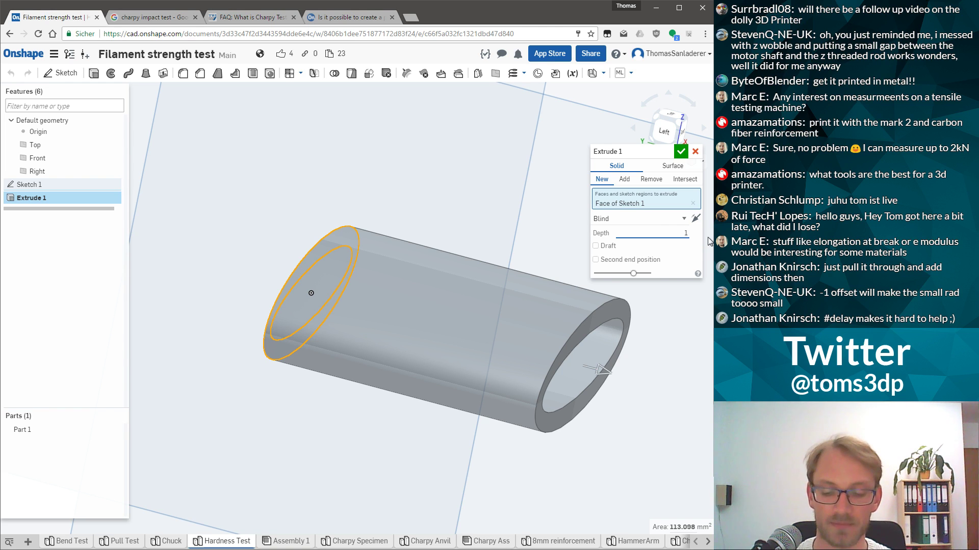
pyautogui.write('2')
pyautogui.press('Return')
# Make the elliptical ring's extrusion symmetric about the sketch plane and accept the feature
pyautogui.click(637, 218)
pyautogui.click(611, 236)
pyautogui.moveTo(452, 264); pyautogui.dragTo(387, 294, button='right')
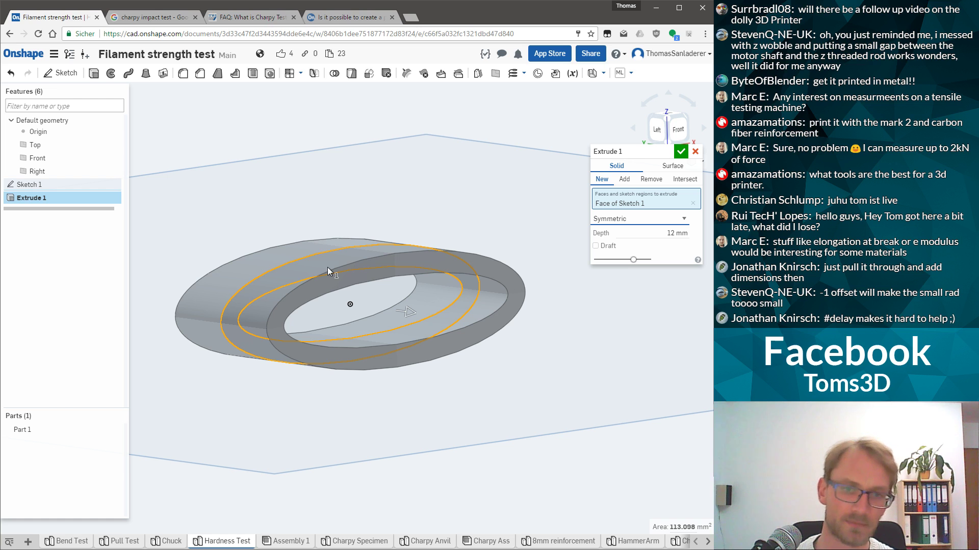
pyautogui.moveTo(286, 234); pyautogui.dragTo(330, 212, button='right')
pyautogui.scroll(3, 299, 222)
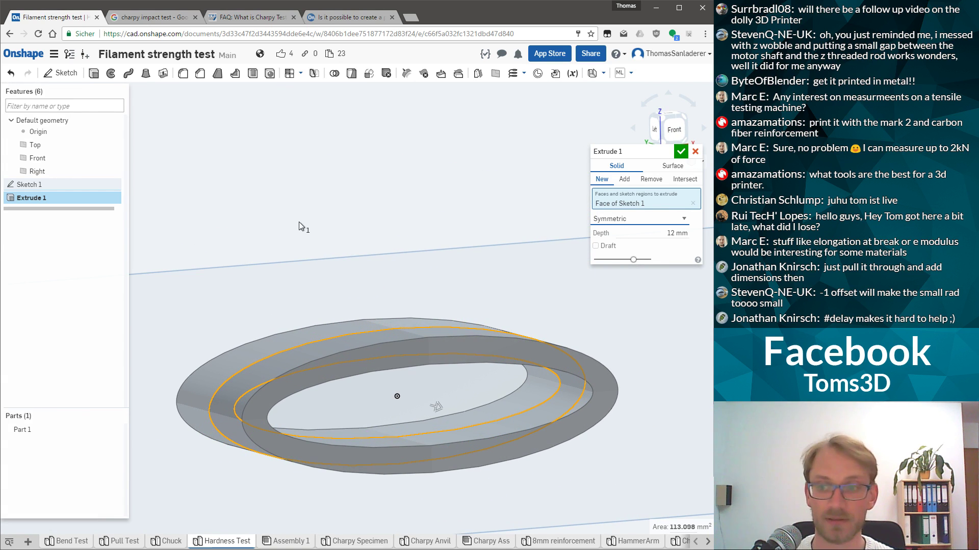
pyautogui.moveTo(446, 203); pyautogui.dragTo(422, 245, button='right')
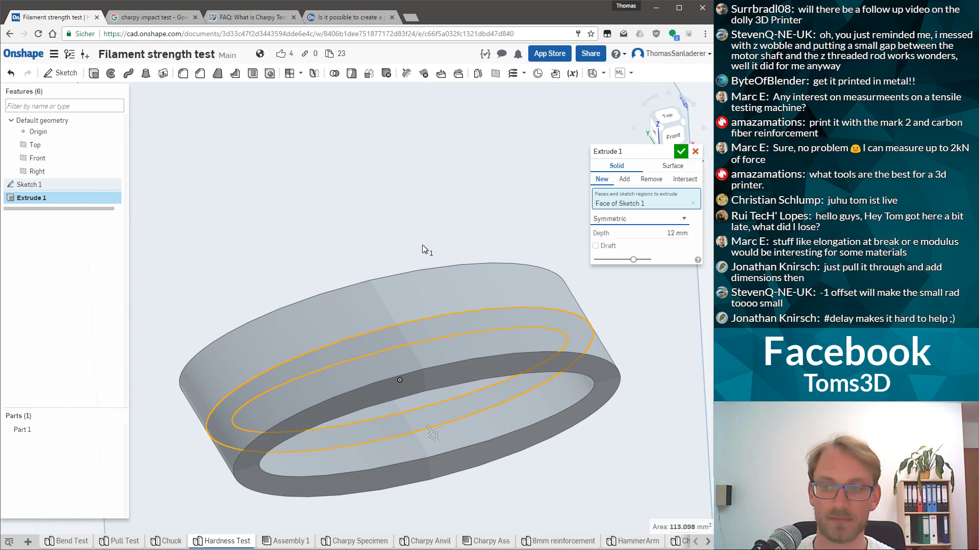
pyautogui.click(680, 152)
# Start a linear part pattern of the elliptical ring, using the Top plane as its direction
pyautogui.scroll(-3, 394, 277)
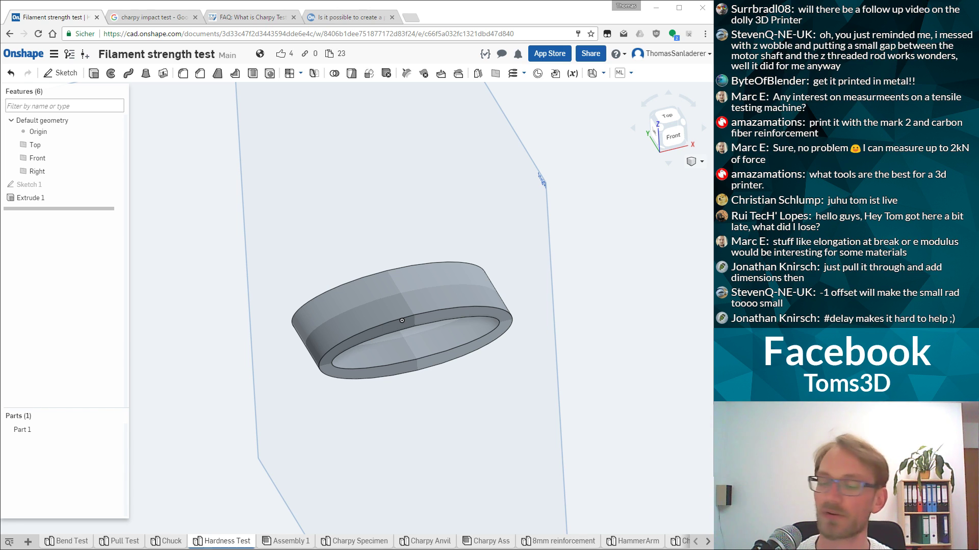
pyautogui.scroll(-3, 342, 246)
pyautogui.scroll(5, 340, 244)
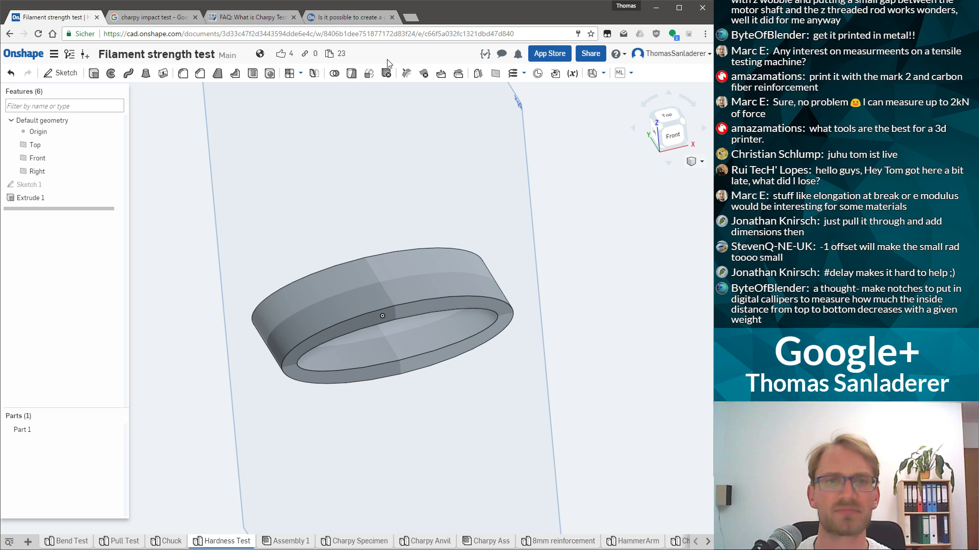
pyautogui.click(300, 73)
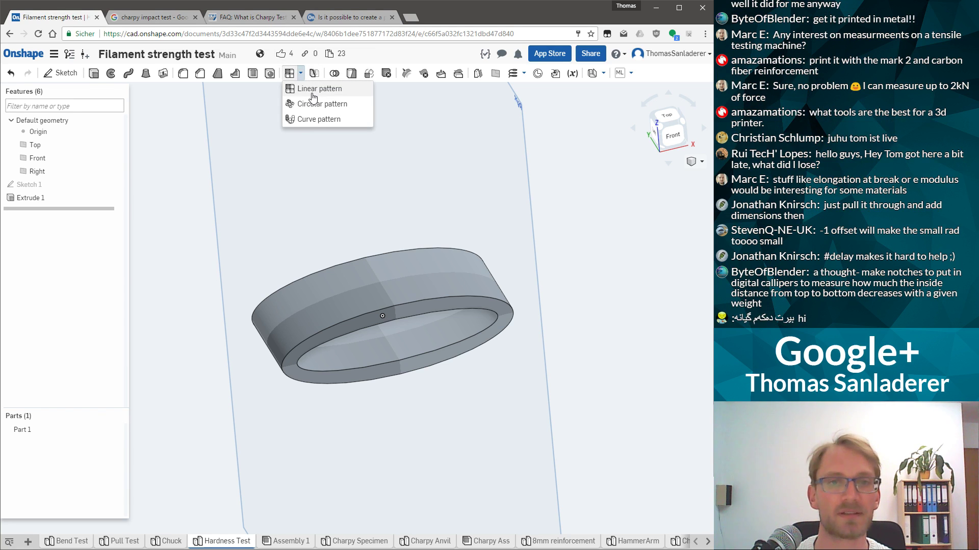
pyautogui.click(313, 92)
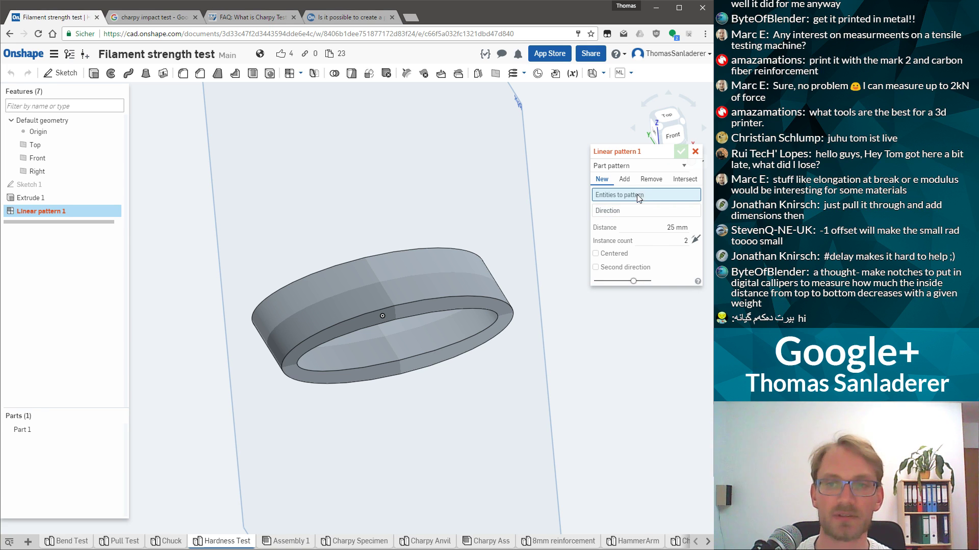
pyautogui.click(399, 261)
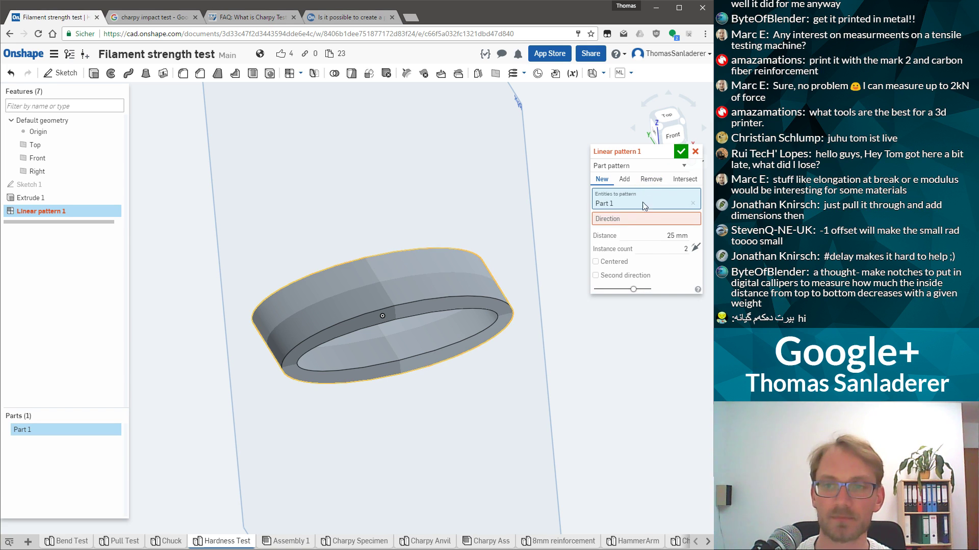
pyautogui.click(628, 220)
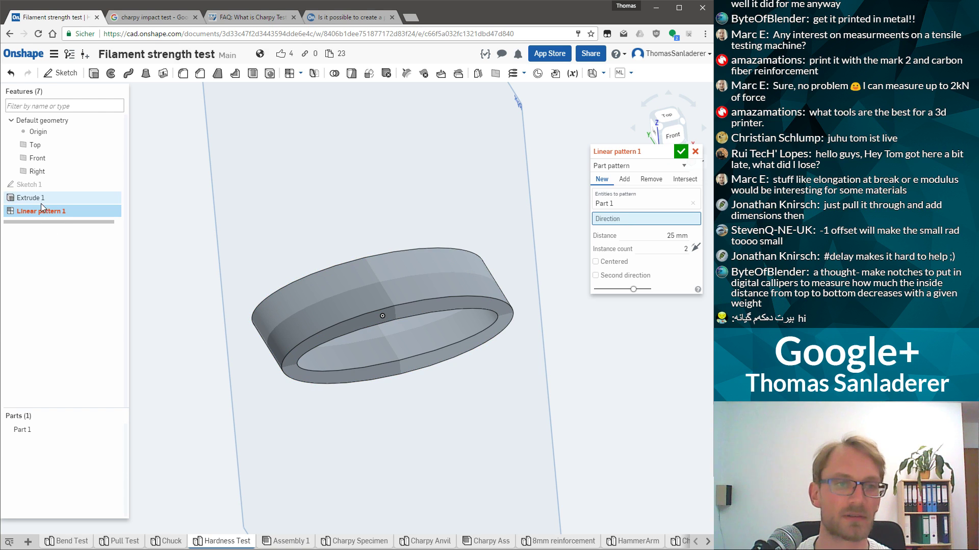
pyautogui.scroll(-5, 443, 253)
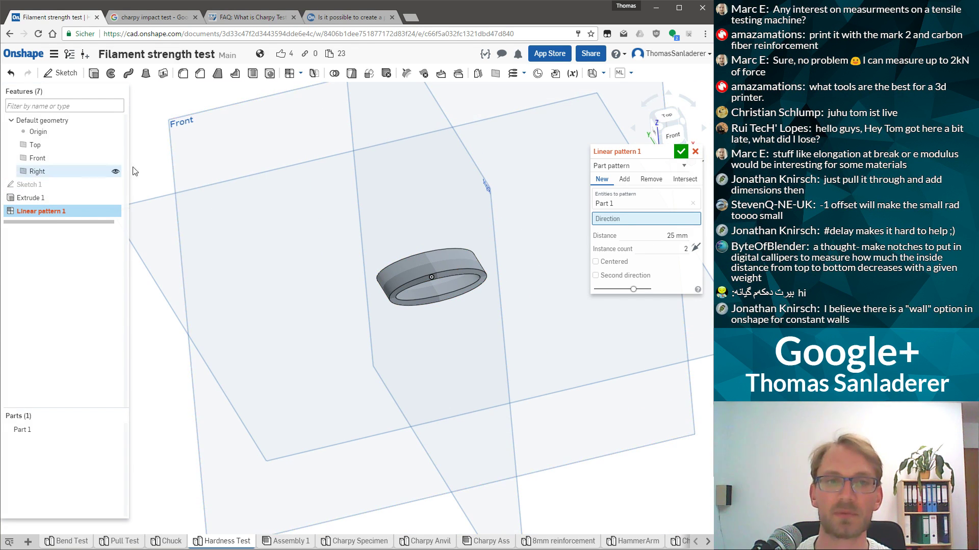
pyautogui.click(283, 433)
# Set the linear pattern's distance between the rings to 8 mm
pyautogui.moveTo(282, 420); pyautogui.dragTo(427, 241, button='right')
pyautogui.scroll(3, 427, 240)
pyautogui.click(678, 244)
pyautogui.hotkey('ctrl', 'a')
pyautogui.write('8')
pyautogui.press('Return')
# Switch the linear pattern to the Add operation and merge the copies with all parts
pyautogui.moveTo(561, 221); pyautogui.dragTo(535, 190, button='right')
pyautogui.click(623, 179)
pyautogui.moveTo(491, 225); pyautogui.dragTo(472, 246, button='right')
pyautogui.scroll(5, 479, 275)
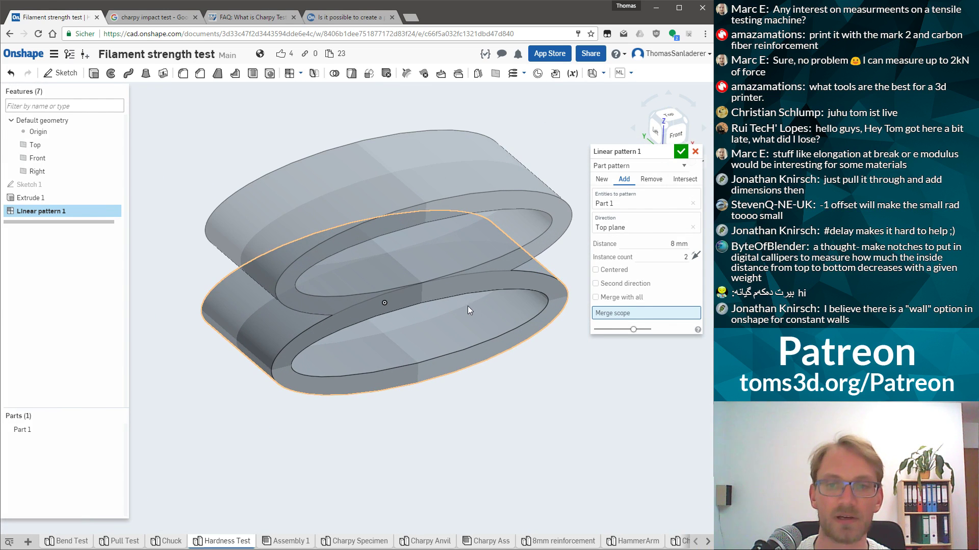
pyautogui.click(607, 297)
pyautogui.scroll(-5, 329, 283)
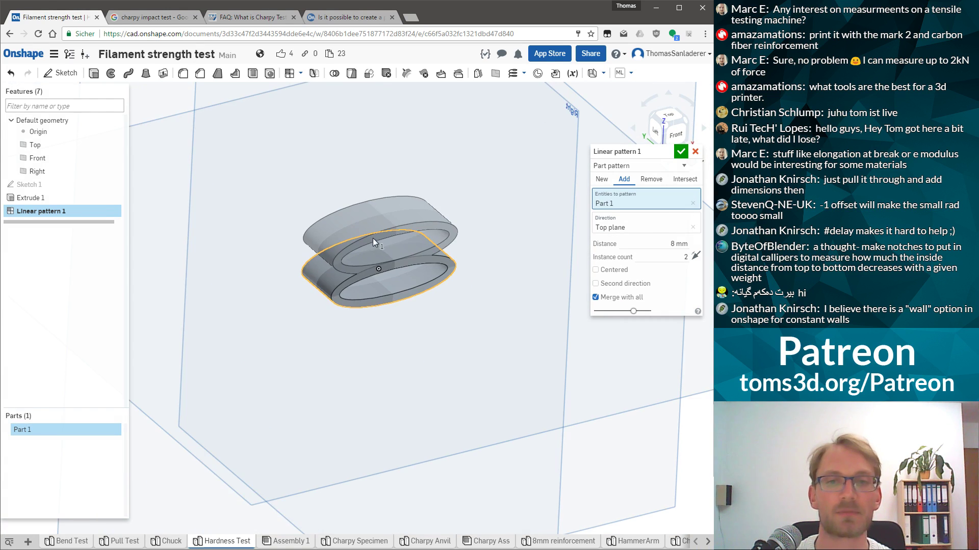
# Set the linear pattern's instance count to 10 and inspect the previewed stack of elliptical rings
pyautogui.moveTo(334, 274); pyautogui.dragTo(405, 406, button='right')
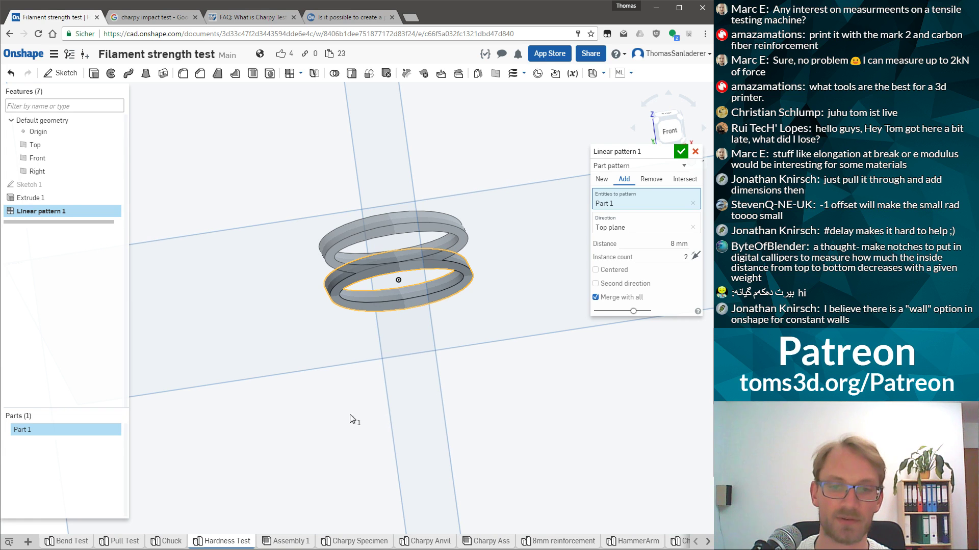
pyautogui.moveTo(314, 357); pyautogui.dragTo(426, 269, button='right')
pyautogui.scroll(5, 432, 278)
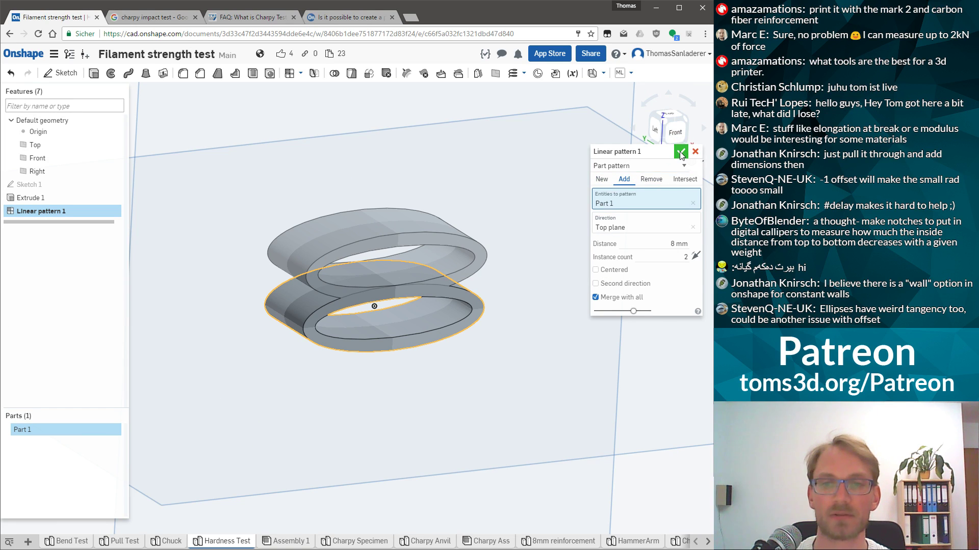
pyautogui.click(683, 257)
pyautogui.write('10')
pyautogui.doubleClick(682, 257)
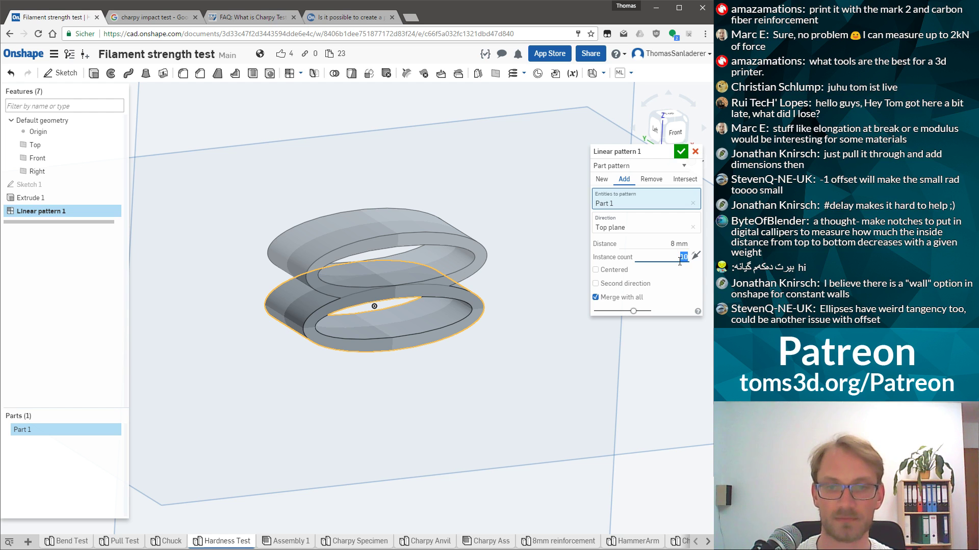
pyautogui.scroll(-8, 502, 314)
pyautogui.scroll(5, 356, 183)
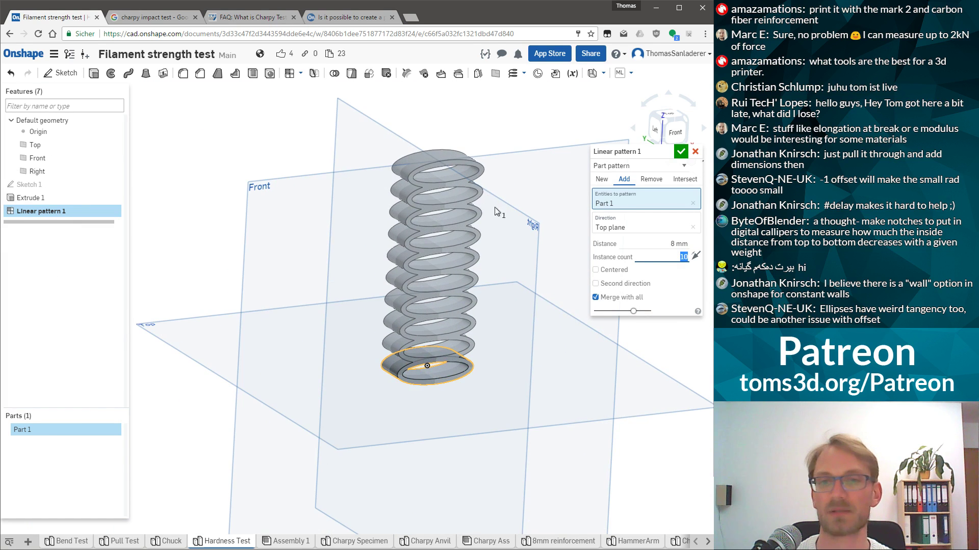
pyautogui.scroll(-2, 485, 267)
pyautogui.scroll(6, 484, 267)
pyautogui.scroll(2, 387, 243)
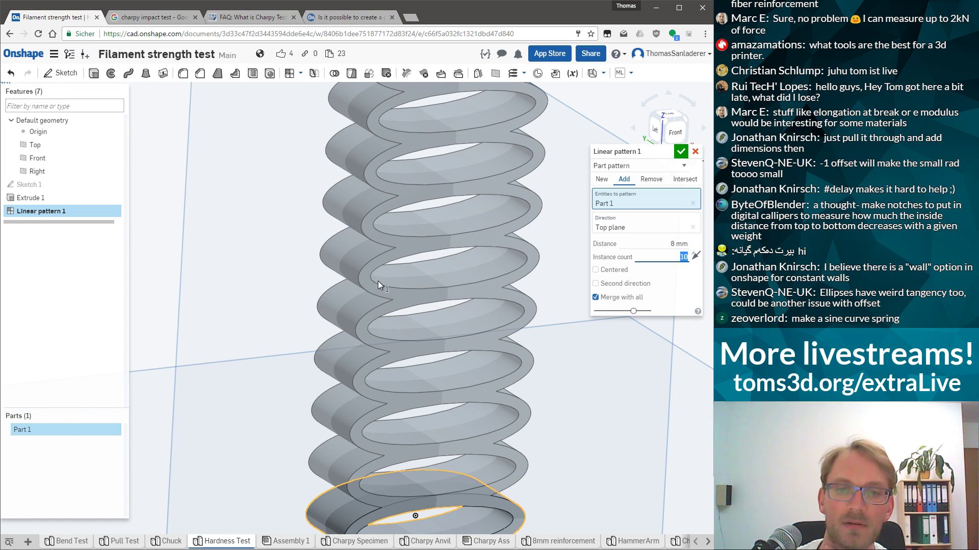
pyautogui.scroll(-5, 377, 281)
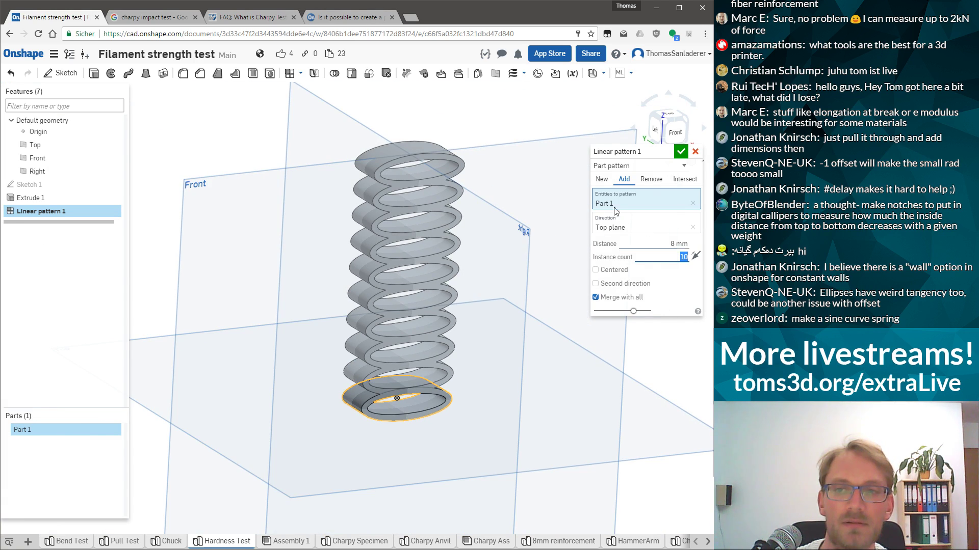
# Accept the linear pattern of the stacked elliptical rings
pyautogui.click(681, 152)
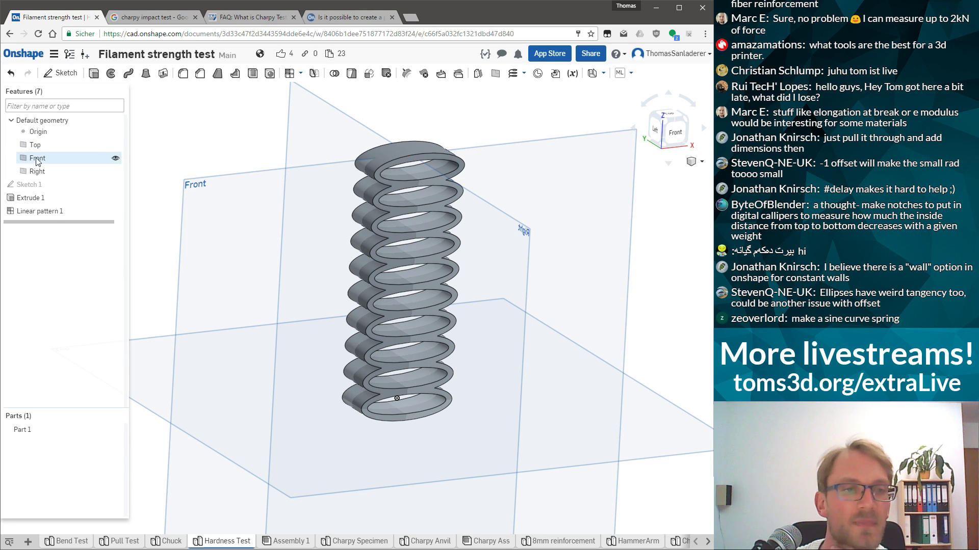
pyautogui.doubleClick(31, 197)
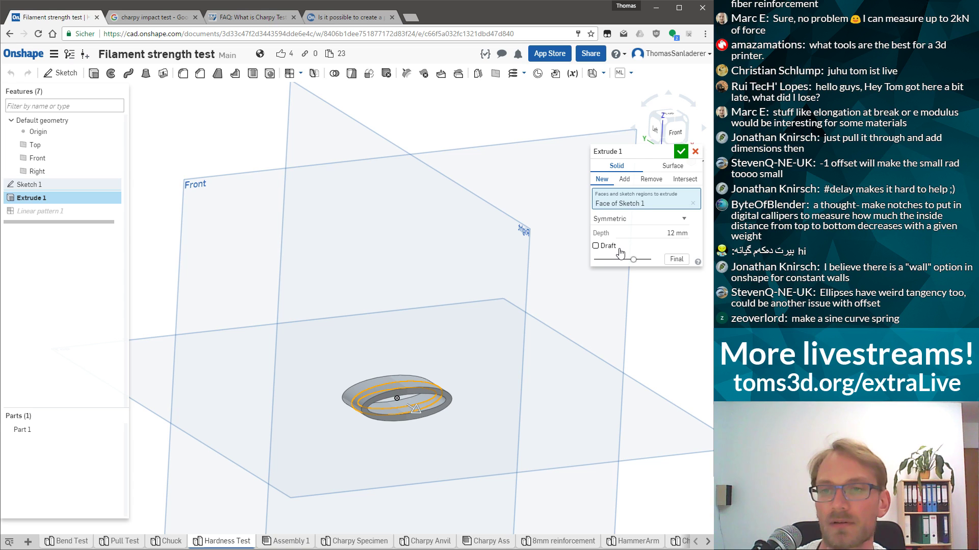
pyautogui.click(692, 204)
pyautogui.press('f')
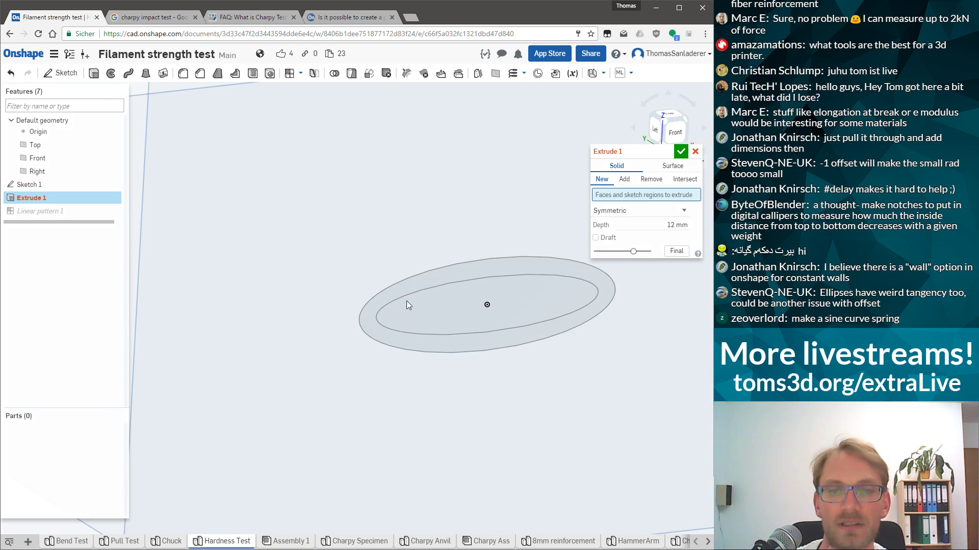
pyautogui.click(427, 273)
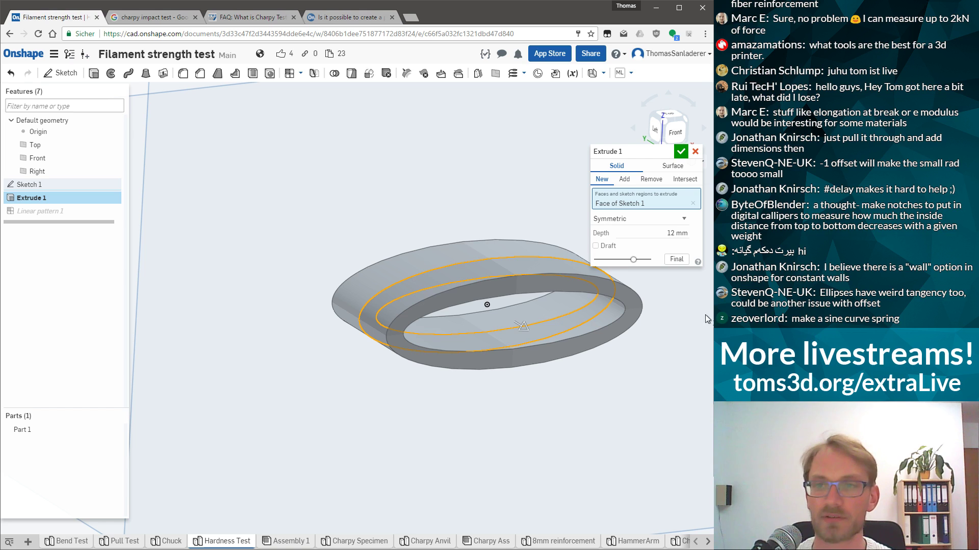
pyautogui.click(681, 166)
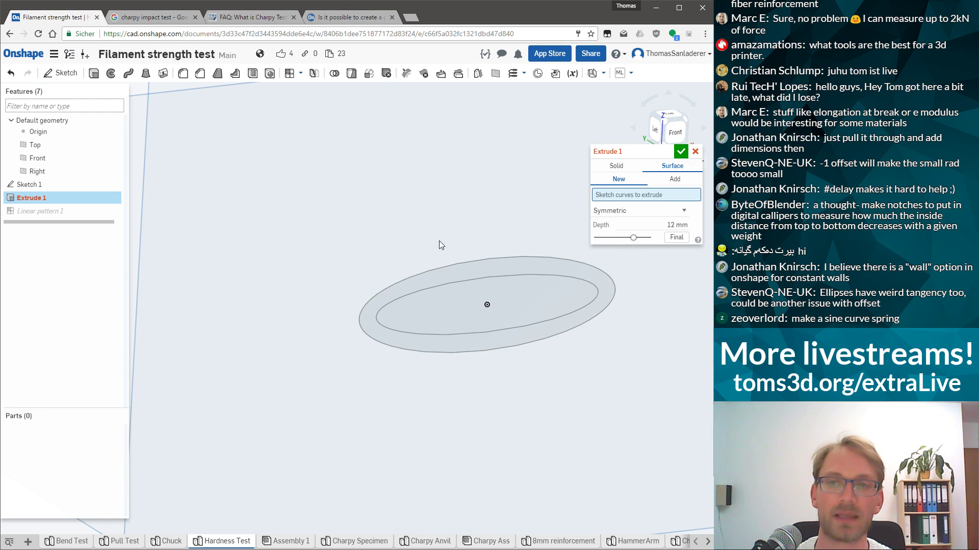
pyautogui.click(696, 152)
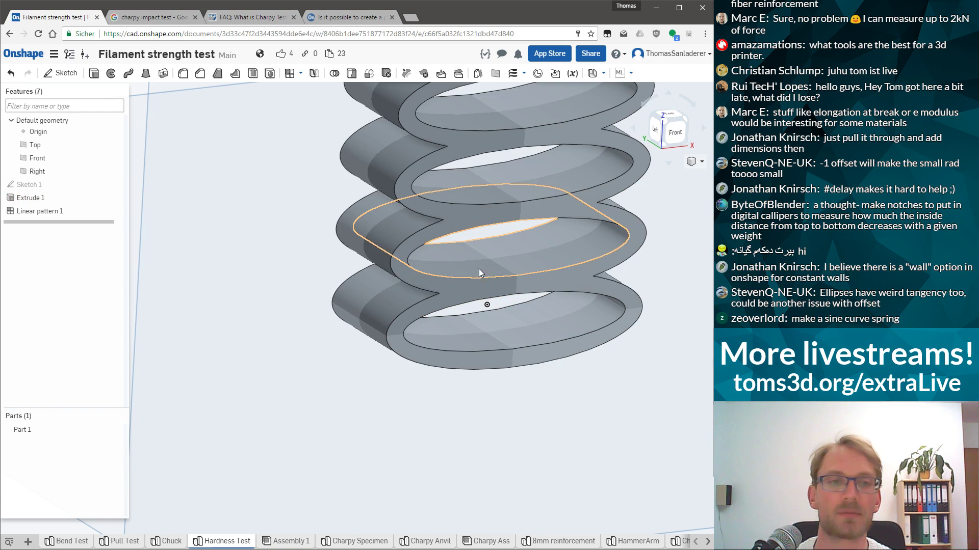
# Reopen the elliptical ring's sketch and set the inner ellipse's width to 20 mm
pyautogui.click(378, 302)
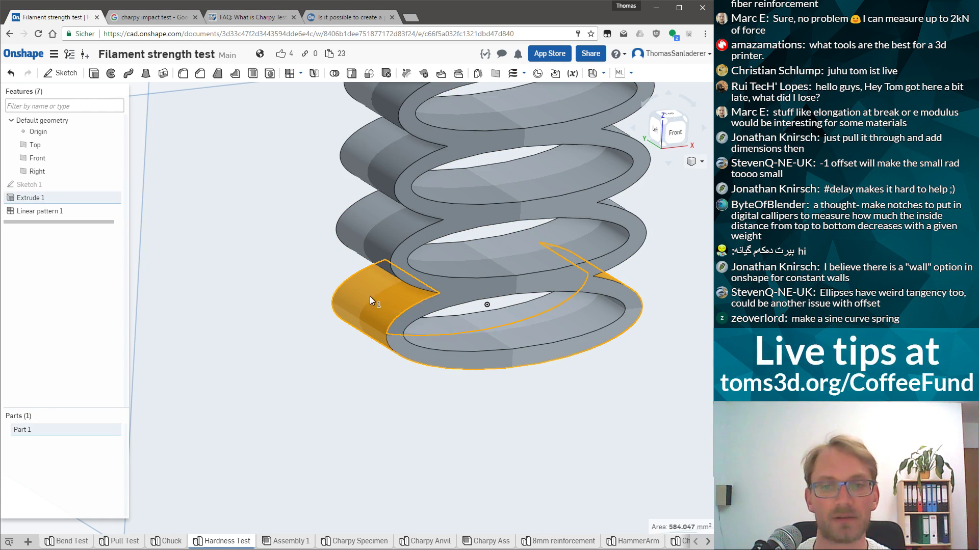
pyautogui.doubleClick(21, 185)
pyautogui.doubleClick(440, 164)
pyautogui.write('14')
pyautogui.doubleClick(431, 311)
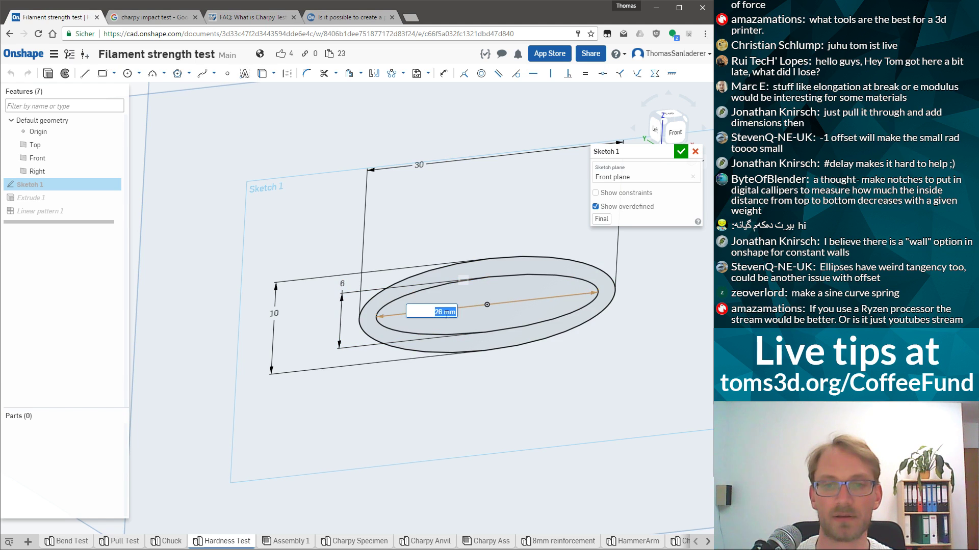
pyautogui.write('20')
pyautogui.press('Return')
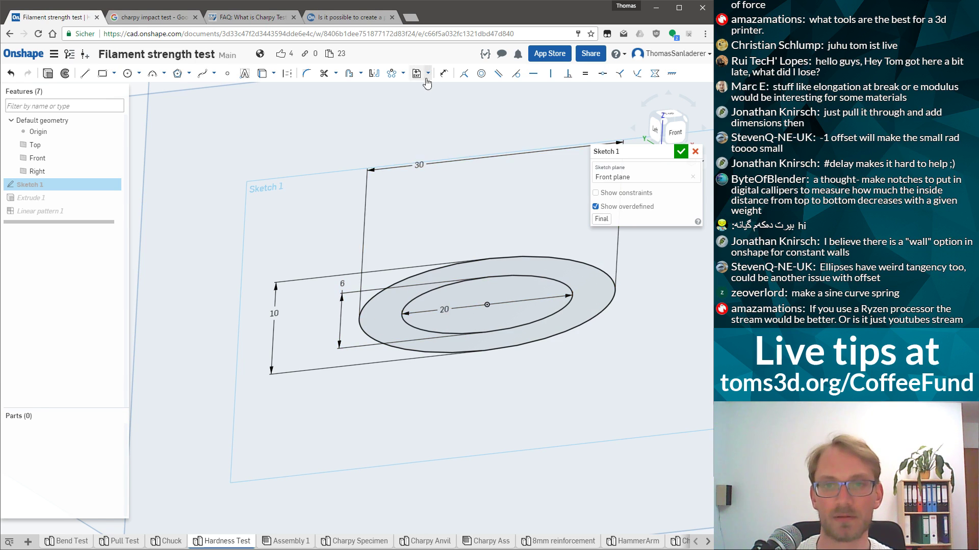
# Set the outer ellipse's width to 24 mm, finish the sketch and check the rebuilt ring stack
pyautogui.doubleClick(425, 162)
pyautogui.write('24')
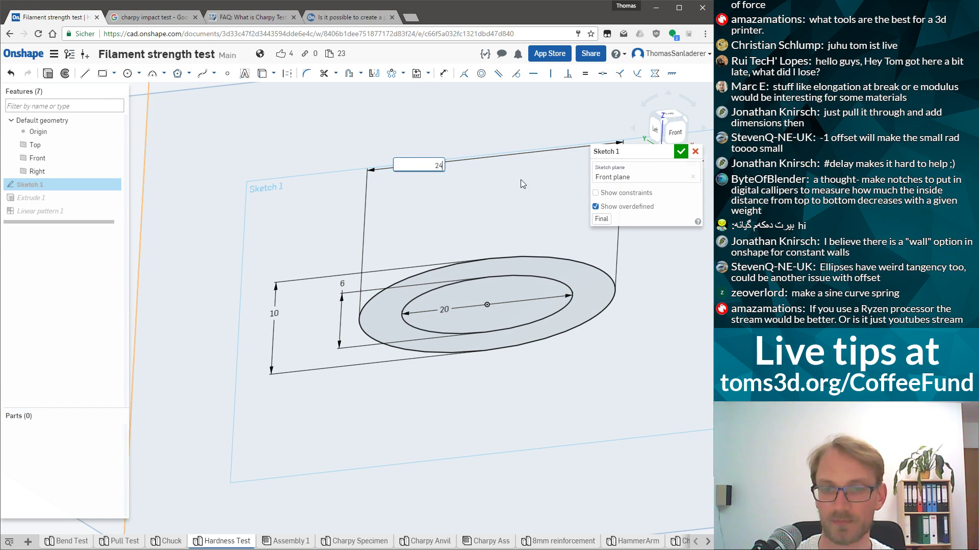
pyautogui.press('Return')
pyautogui.click(681, 152)
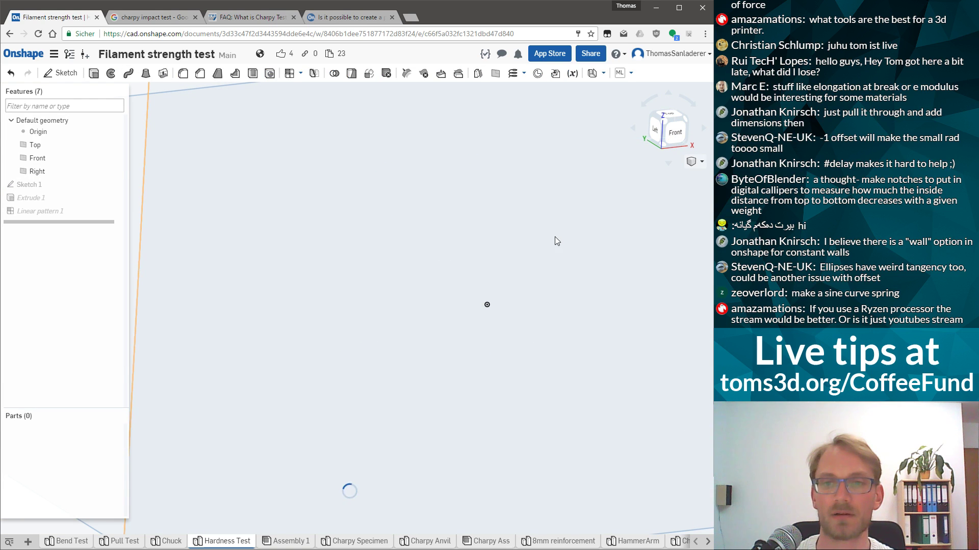
pyautogui.scroll(-6, 534, 252)
pyautogui.scroll(5, 520, 138)
pyautogui.scroll(-2, 518, 138)
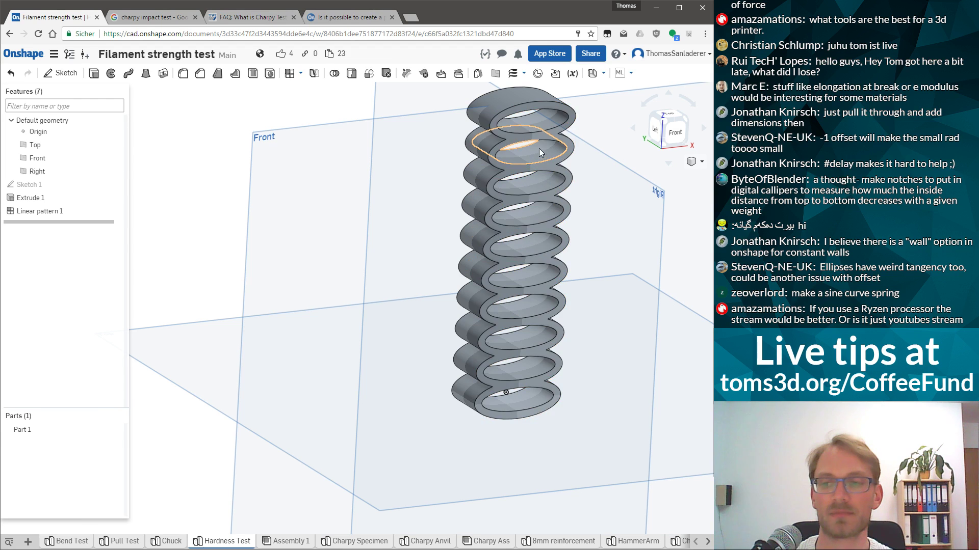
pyautogui.scroll(-2, 549, 193)
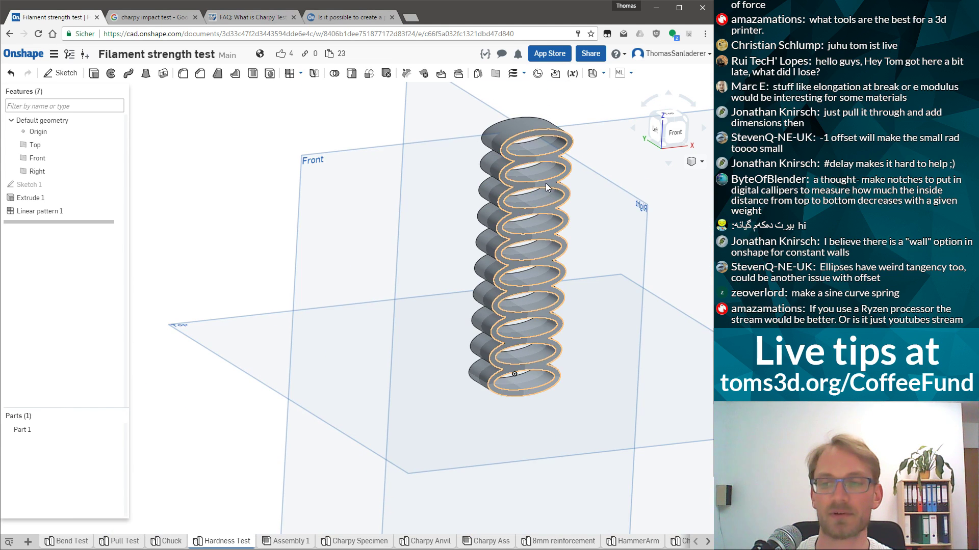
# Switch to Task Manager, examine the CPU performance details, and return to the Onshape part studio
pyautogui.hotkey('ctrl', 'shift', 'Escape')
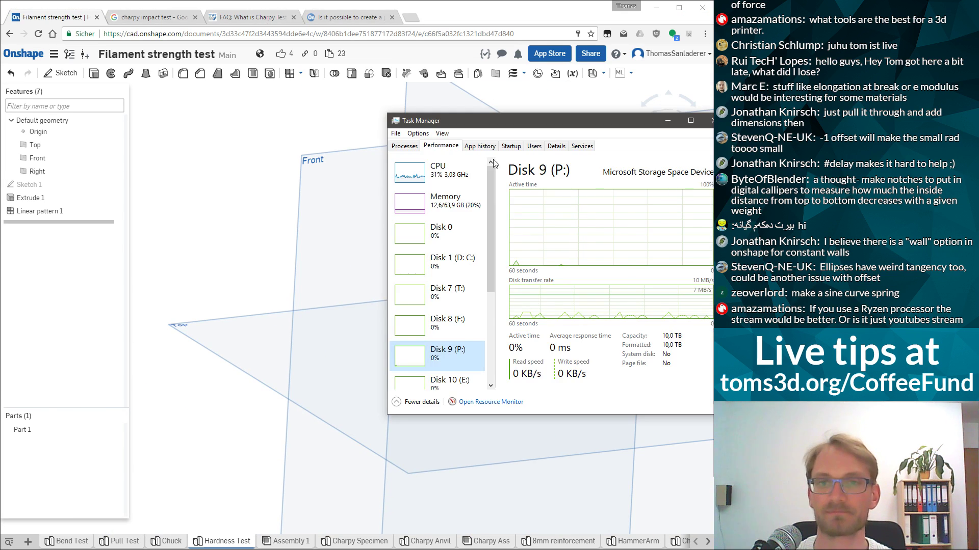
pyautogui.click(449, 173)
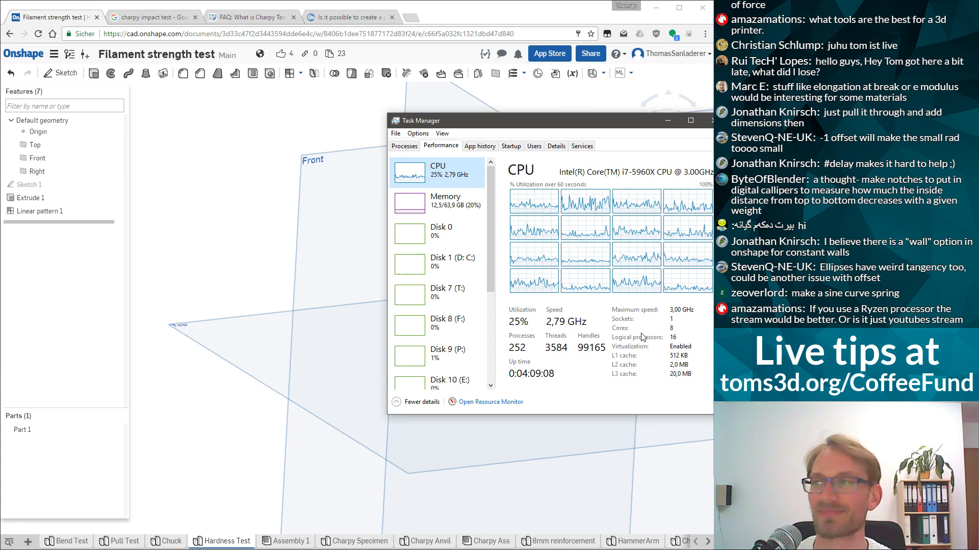
pyautogui.moveTo(510, 120); pyautogui.dragTo(458, 119)
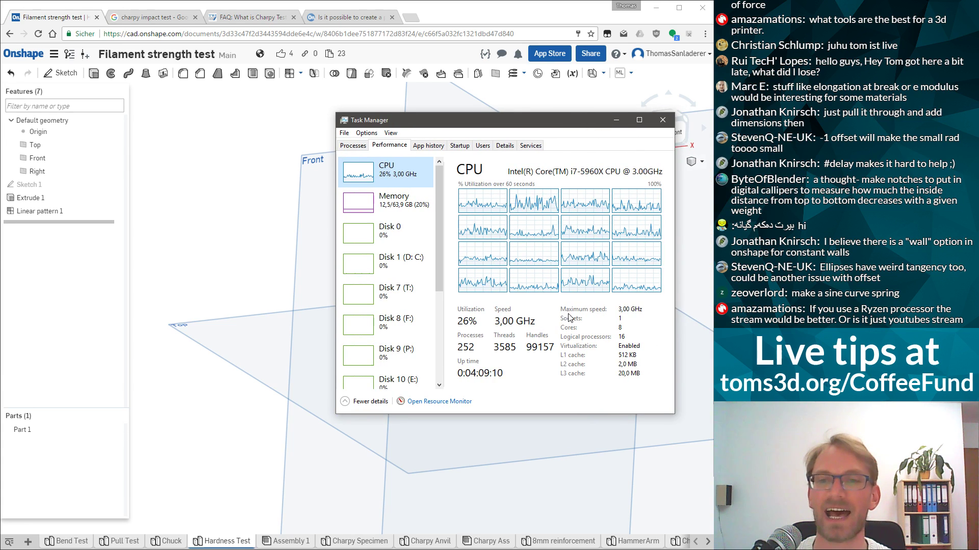
pyautogui.click(510, 24)
# Start a new sketch on the Front plane of the ring stack
pyautogui.moveTo(537, 157); pyautogui.dragTo(571, 407, button='right')
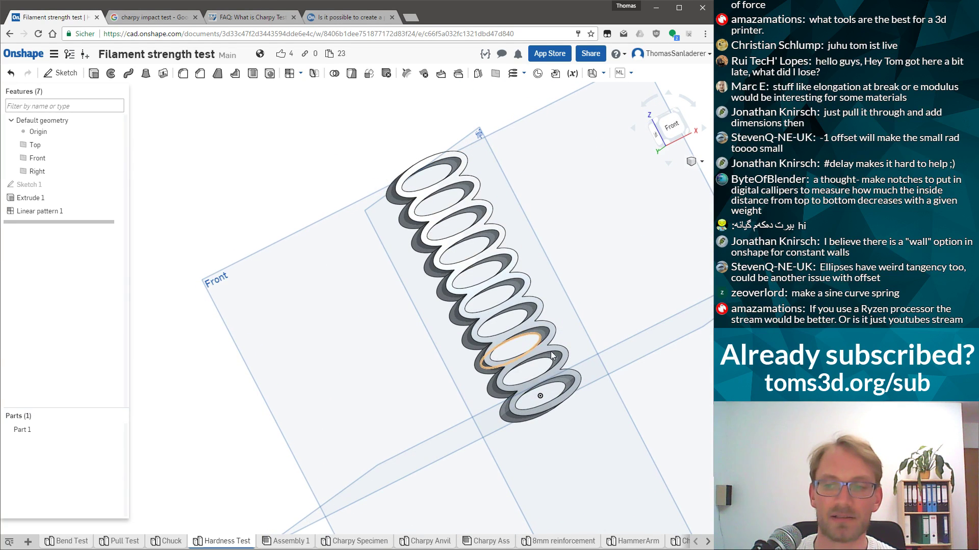
pyautogui.moveTo(583, 444); pyautogui.dragTo(583, 417, button='right')
pyautogui.scroll(4, 499, 412)
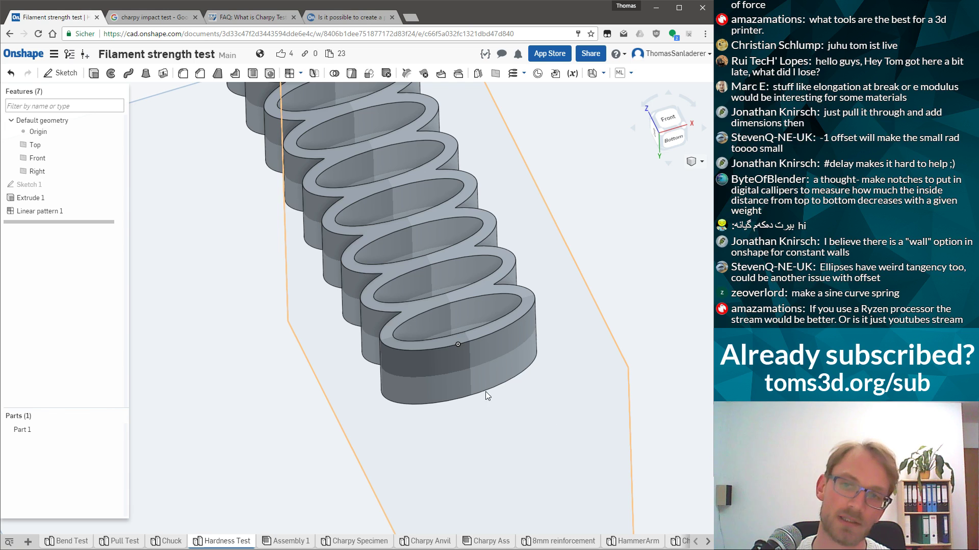
pyautogui.scroll(-4, 487, 392)
pyautogui.moveTo(449, 312); pyautogui.dragTo(452, 343, button='right')
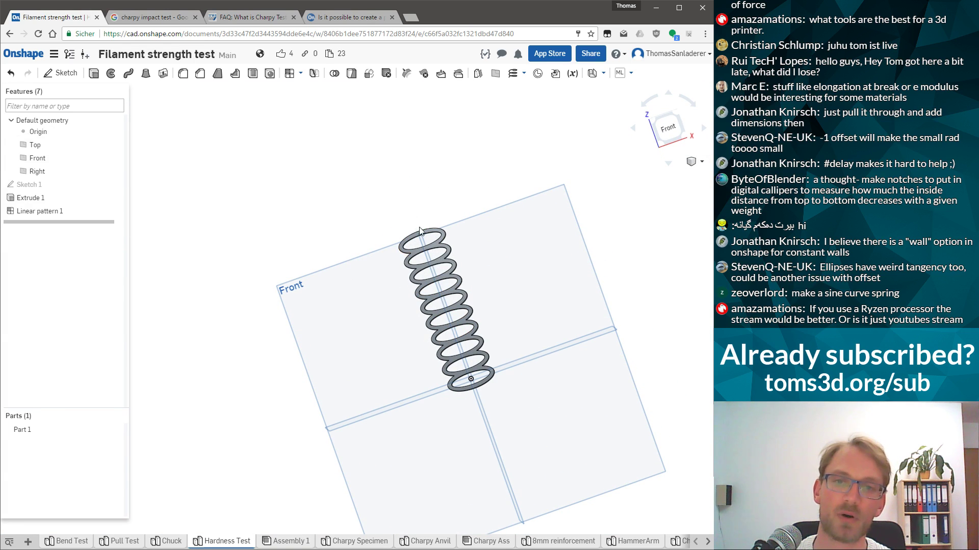
pyautogui.moveTo(453, 397); pyautogui.dragTo(3, 237, button='right')
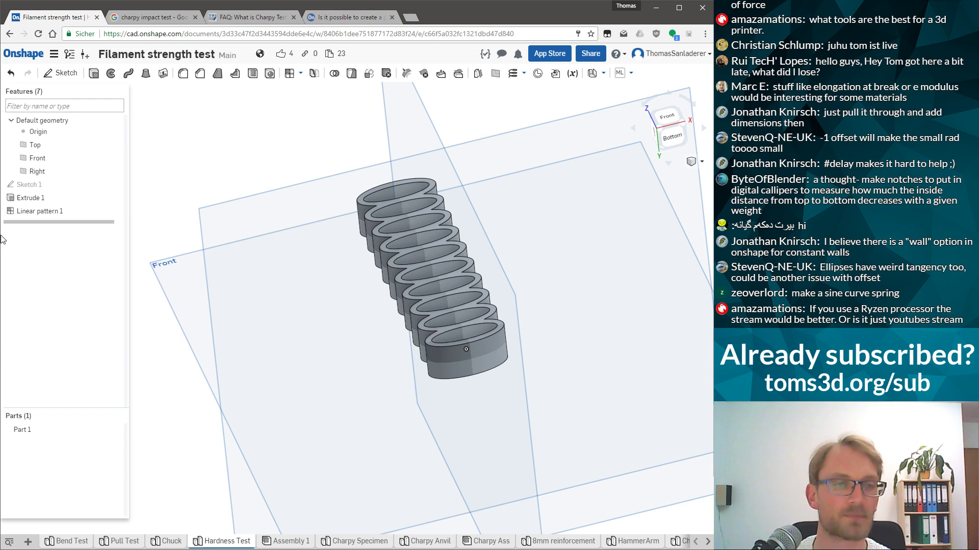
pyautogui.click(167, 283)
pyautogui.click(683, 116)
pyautogui.click(60, 72)
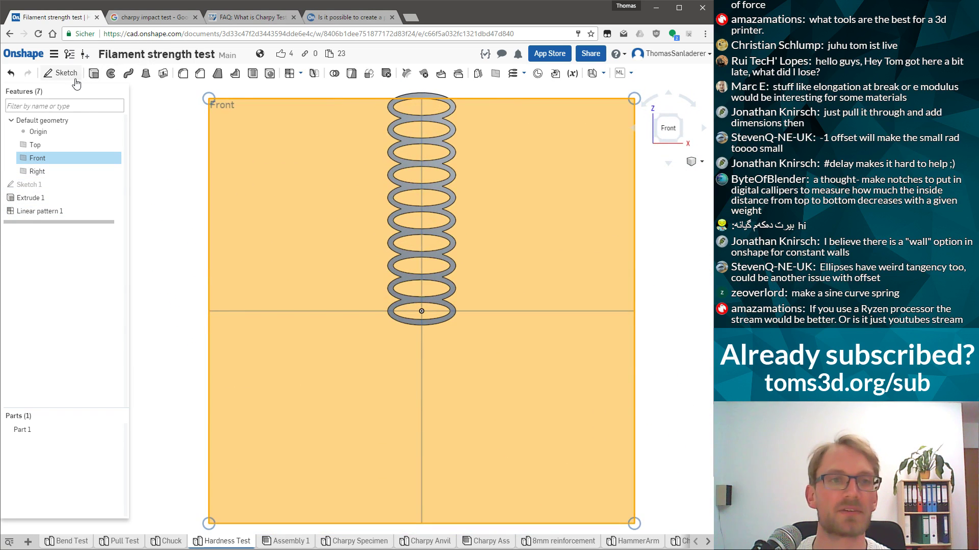
# Sketch a circle centred on the vertical axis below the origin, overlapping the lowest elliptical ring
pyautogui.scroll(2, 425, 338)
pyautogui.press('c')
pyautogui.click(424, 366)
pyautogui.click(441, 283)
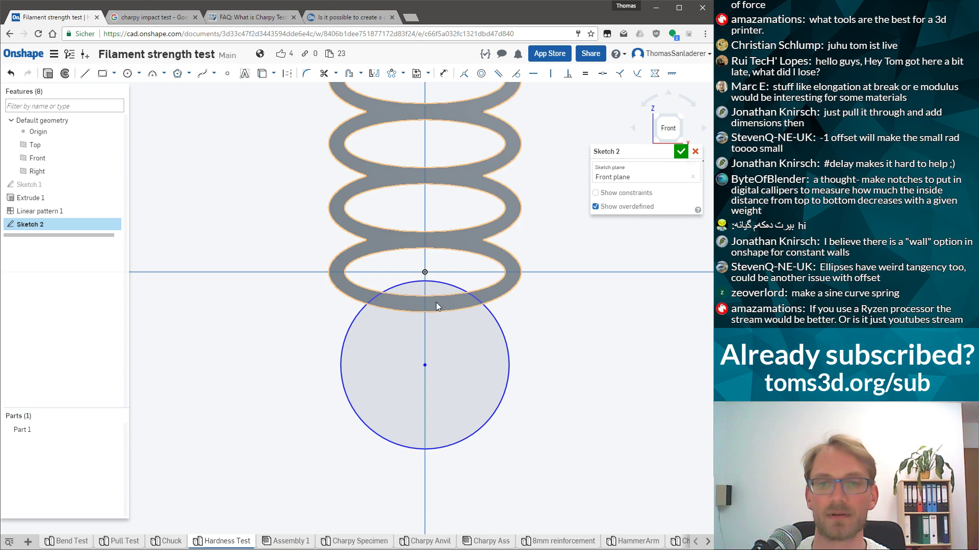
# Place a sketch point on the vertical axis and make it coincident with the lowest ring's inner edge
pyautogui.click(228, 73)
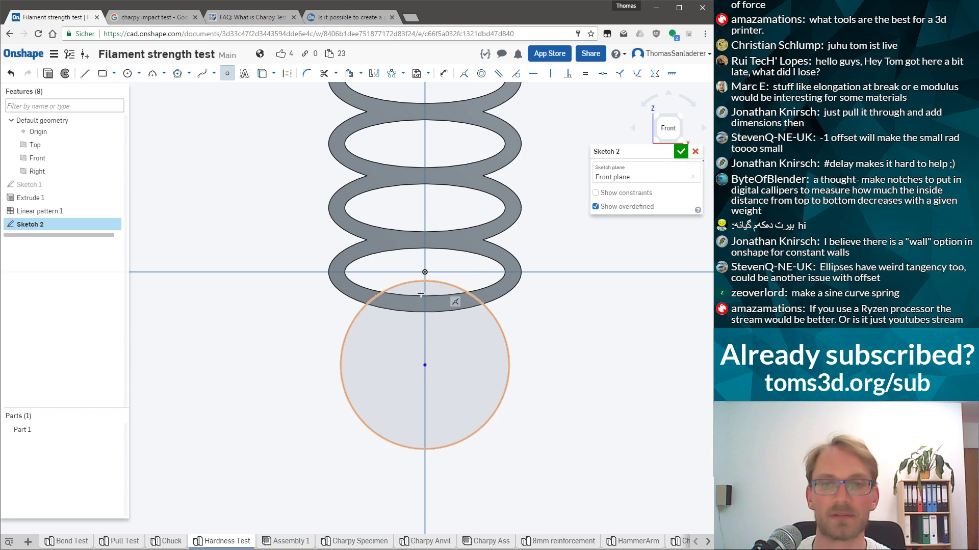
pyautogui.press('Escape')
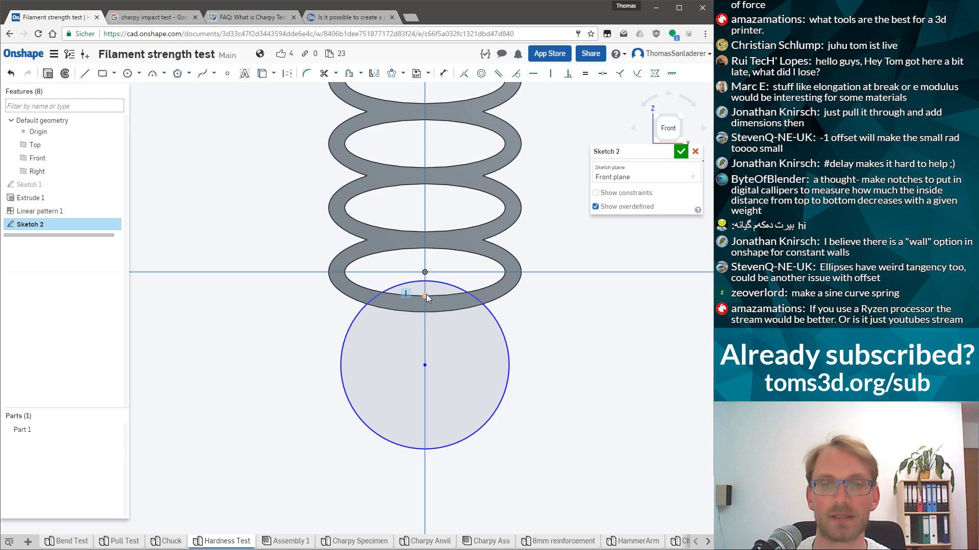
pyautogui.moveTo(426, 295); pyautogui.dragTo(427, 295)
pyautogui.click(435, 295)
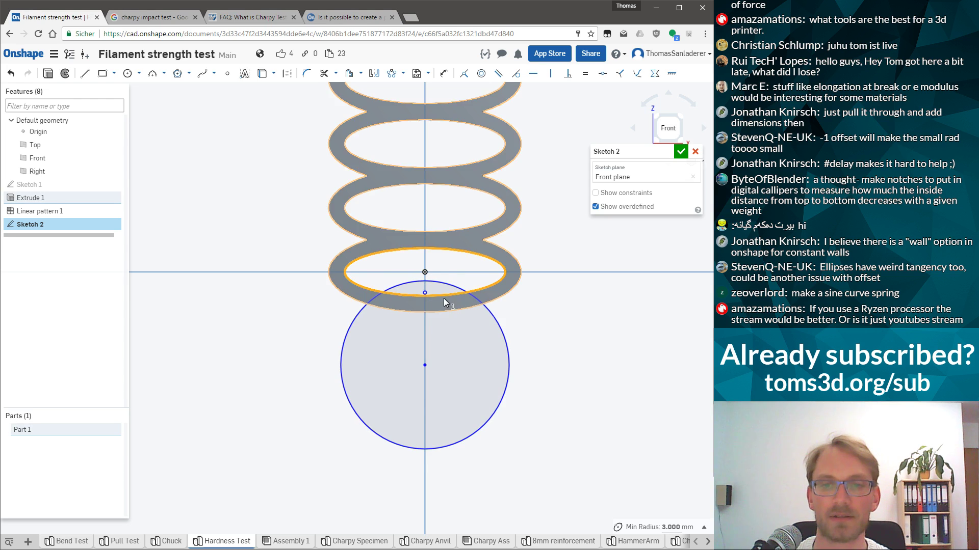
pyautogui.press('t')
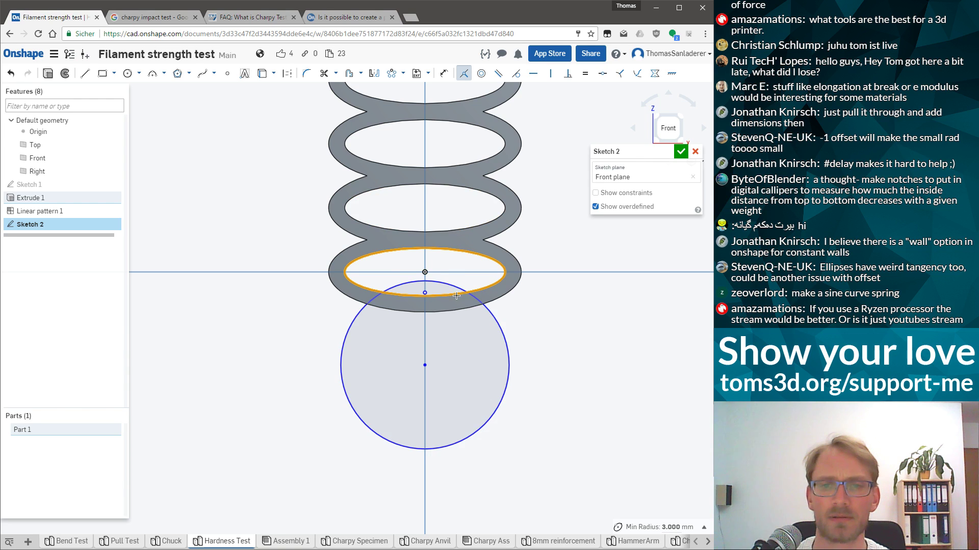
pyautogui.scroll(5, 436, 291)
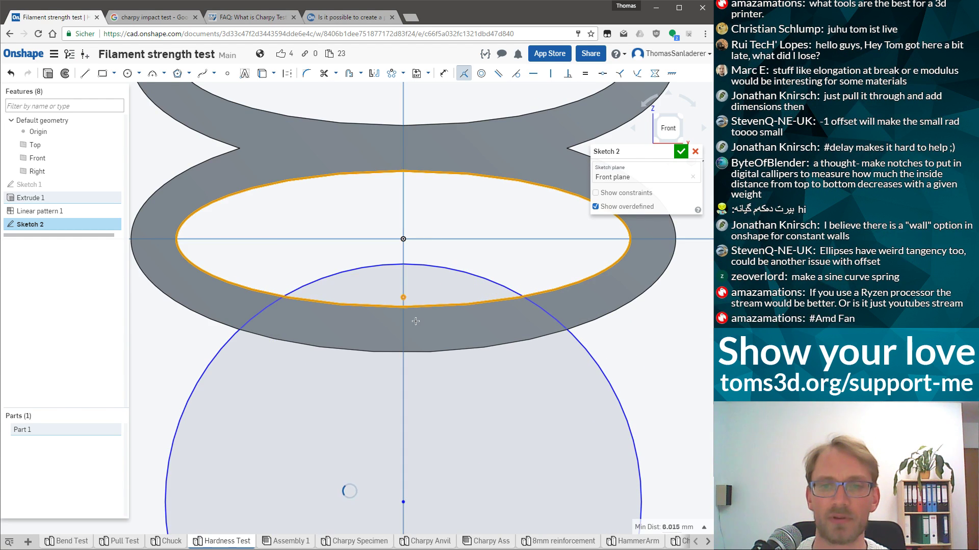
pyautogui.press('Escape')
# Make the circle coincident with the sketch point on the lowest ring's inner edge
pyautogui.click(433, 267)
pyautogui.click(404, 306)
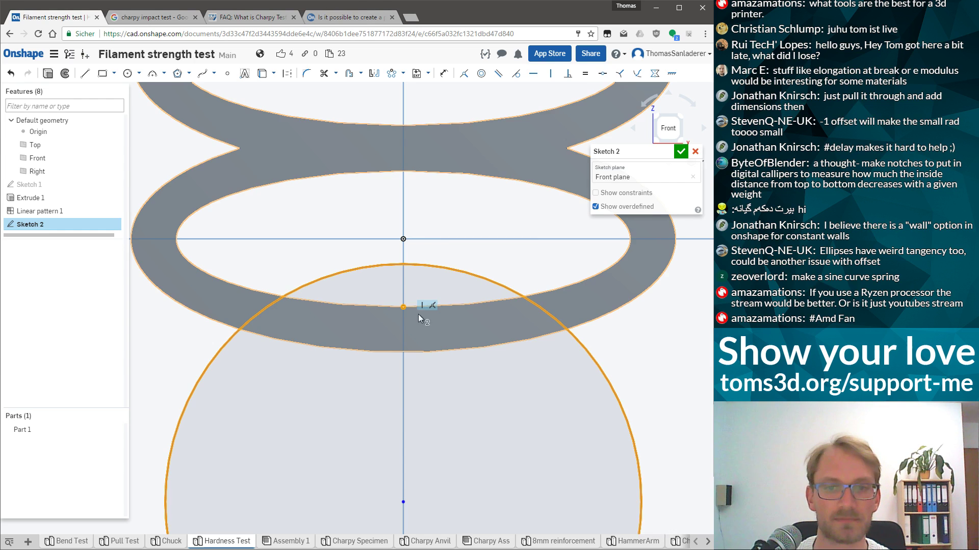
pyautogui.click(463, 74)
pyautogui.scroll(-5, 412, 313)
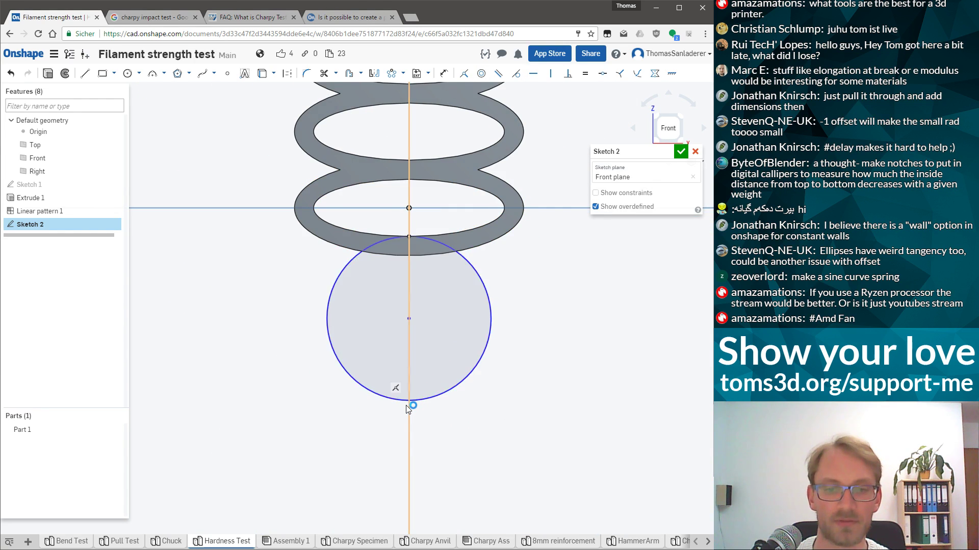
# Enlarge the circle to about 21 mm in diameter and offset it 5 mm inward
pyautogui.moveTo(395, 398); pyautogui.dragTo(376, 431)
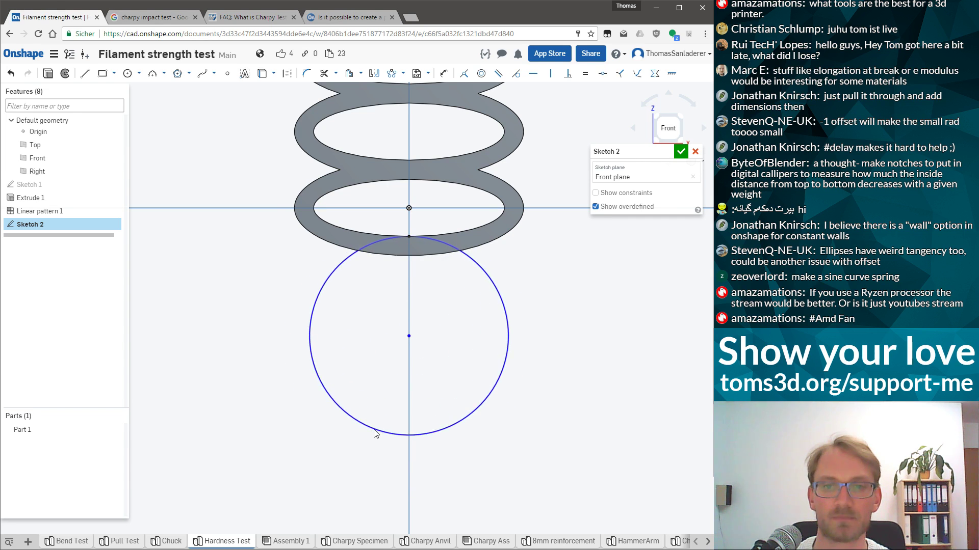
pyautogui.click(500, 298)
pyautogui.click(349, 73)
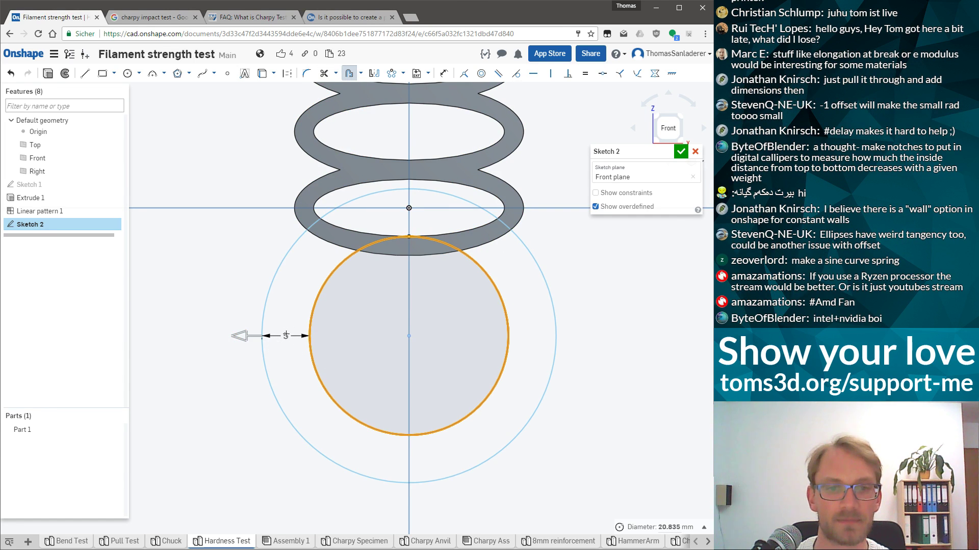
pyautogui.click(287, 335)
pyautogui.write('40')
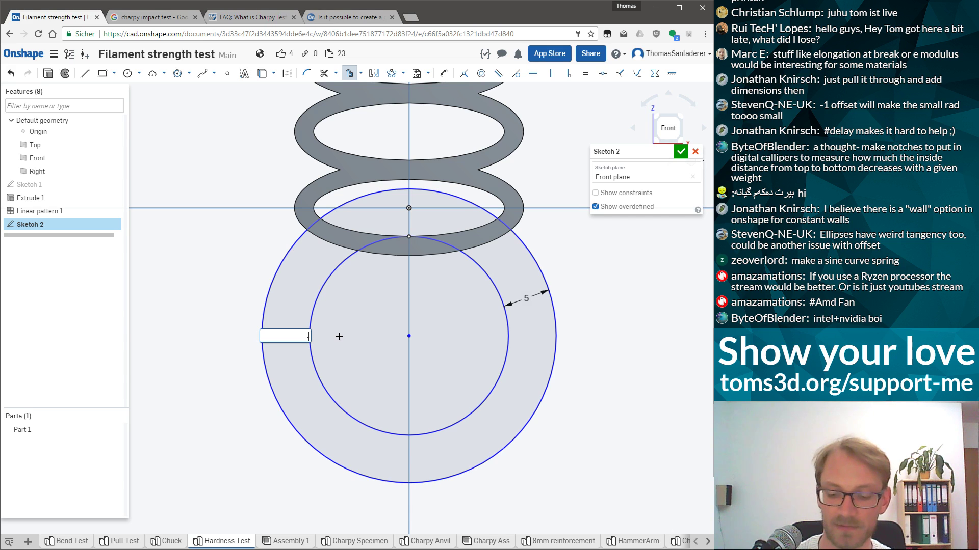
pyautogui.press('Return')
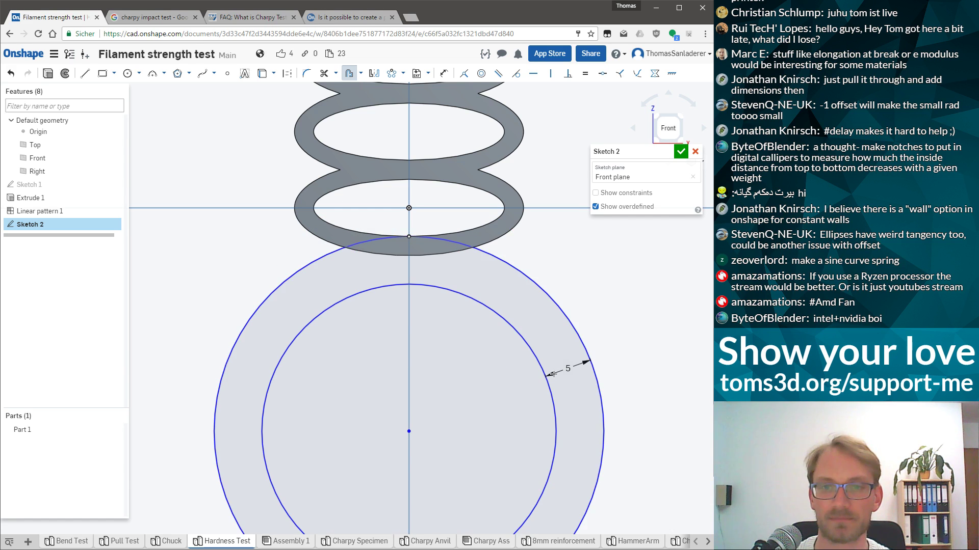
# Dimension the outer circle below the ring stack to a diameter of 20 mm
pyautogui.scroll(-5, 541, 370)
pyautogui.scroll(4, 501, 361)
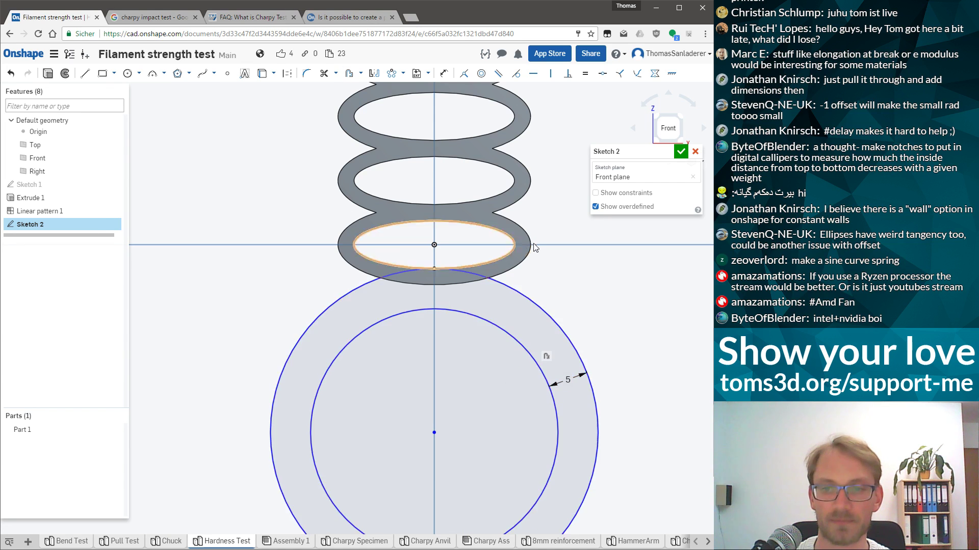
pyautogui.scroll(-3, 515, 286)
pyautogui.press('d')
pyautogui.click(549, 321)
pyautogui.click(614, 306)
pyautogui.write('20')
pyautogui.press('Return')
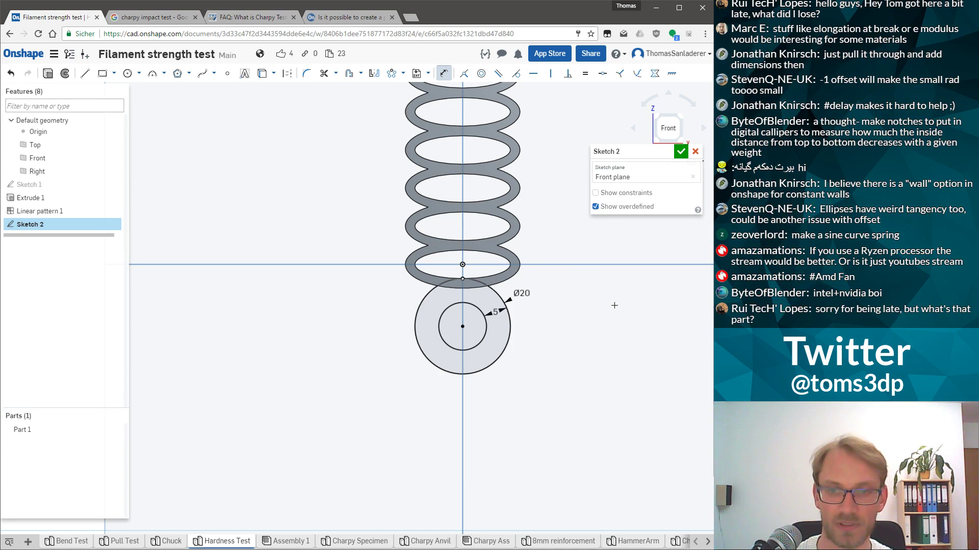
# Replace the outer circle's diameter dimension with a 10 mm diameter on the inner circle and finish the sketch
pyautogui.click(520, 293)
pyautogui.press('Delete')
pyautogui.scroll(3, 495, 326)
pyautogui.click(479, 317)
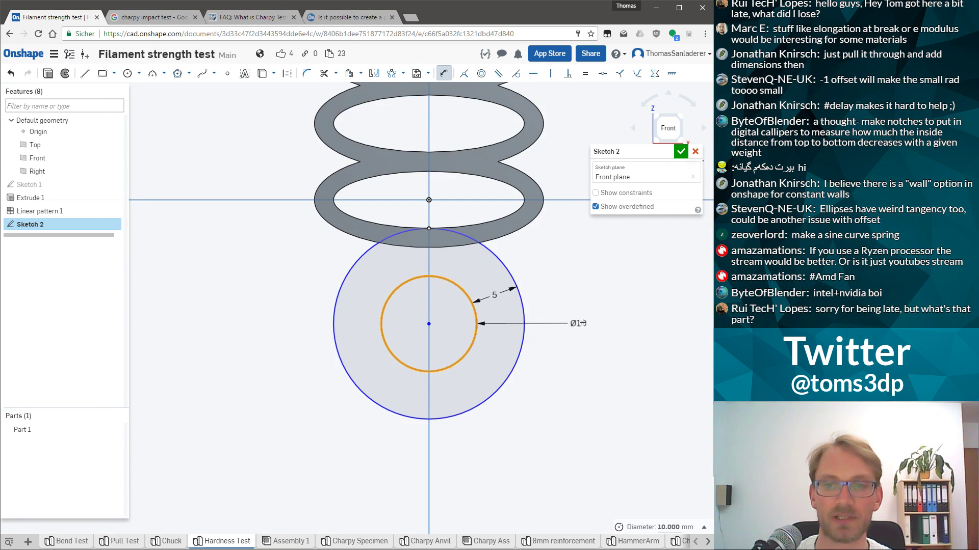
pyautogui.click(584, 324)
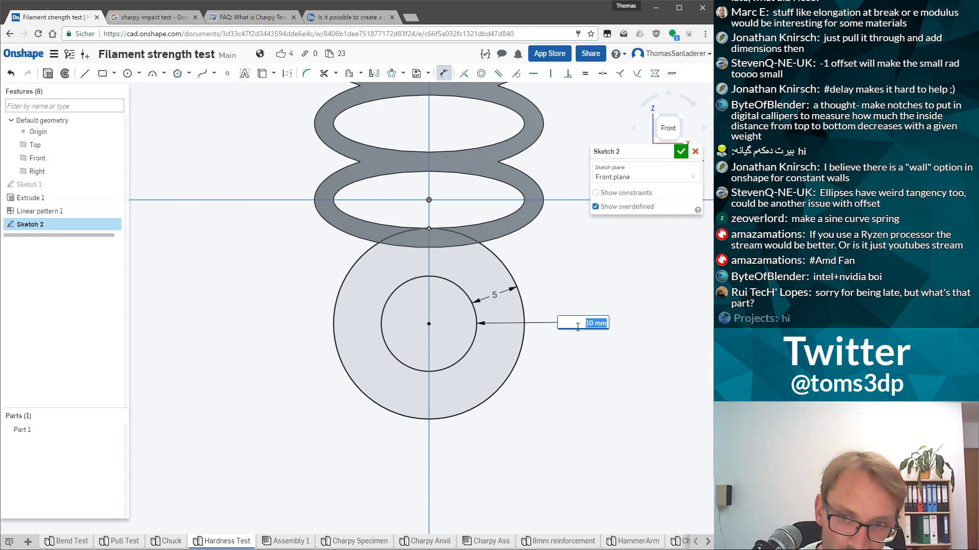
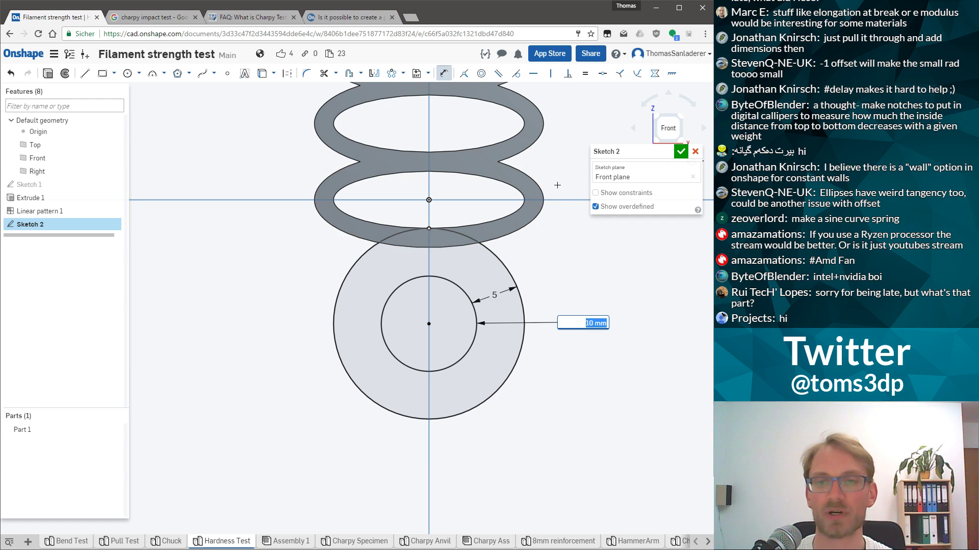
pyautogui.scroll(-5, 424, 277)
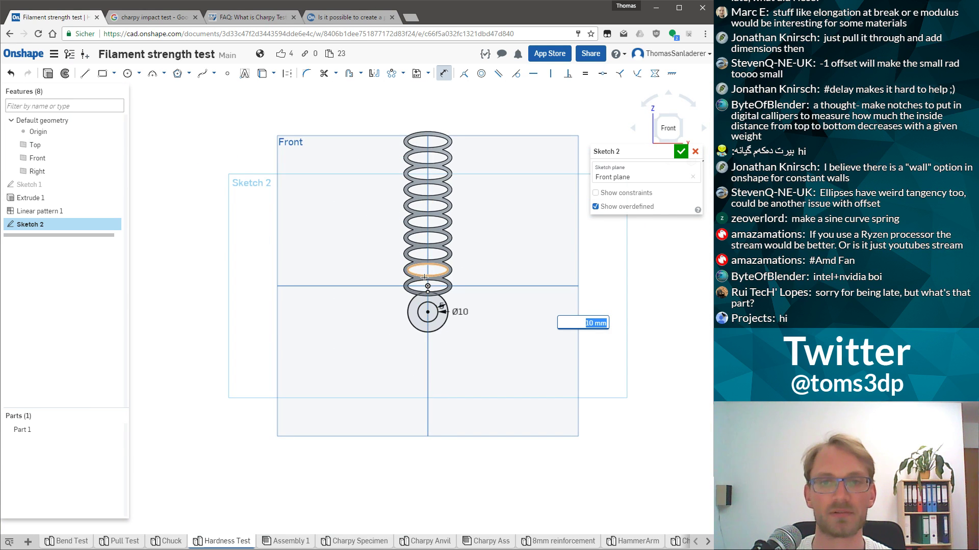
pyautogui.scroll(3, 442, 230)
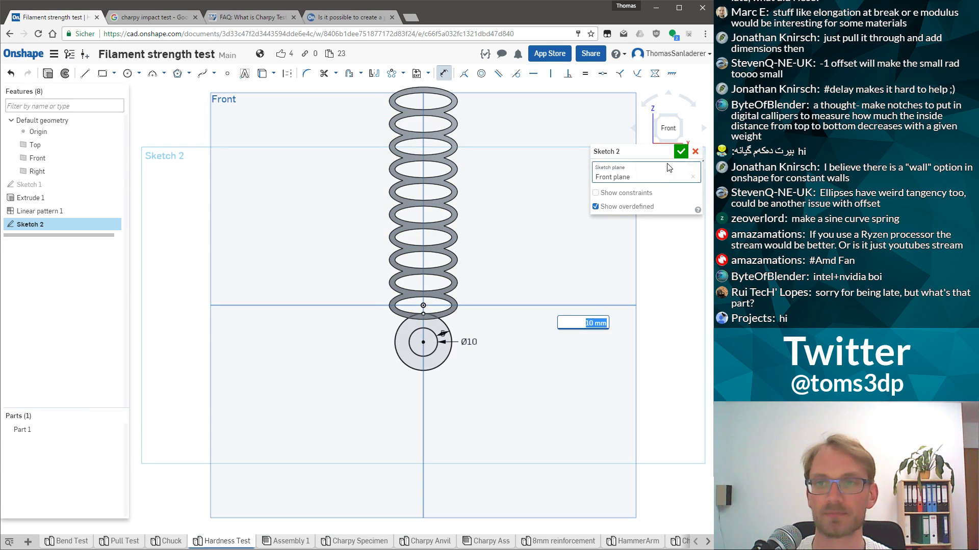
pyautogui.click(681, 151)
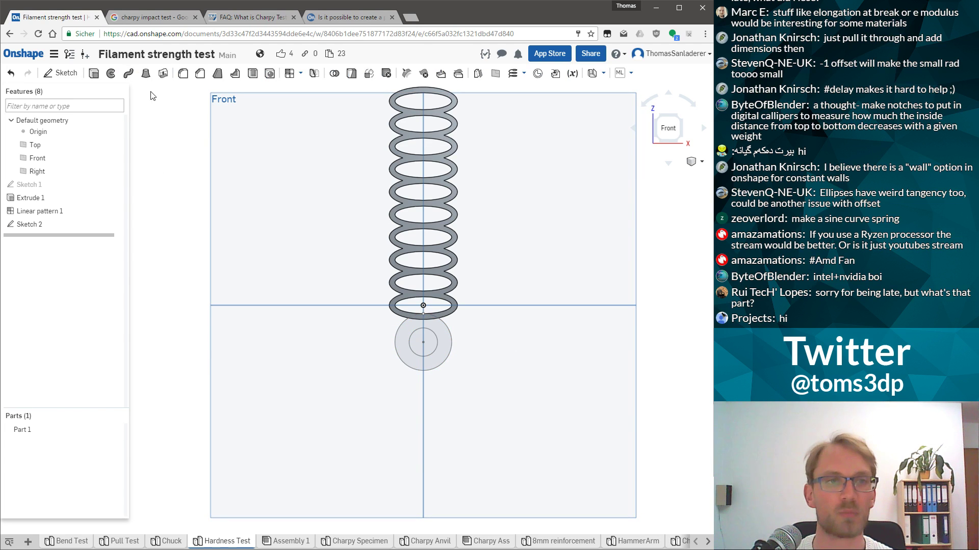
# Extrude the region between the two circles symmetrically to a depth of 12 mm, adding it to Part 1
pyautogui.click(94, 73)
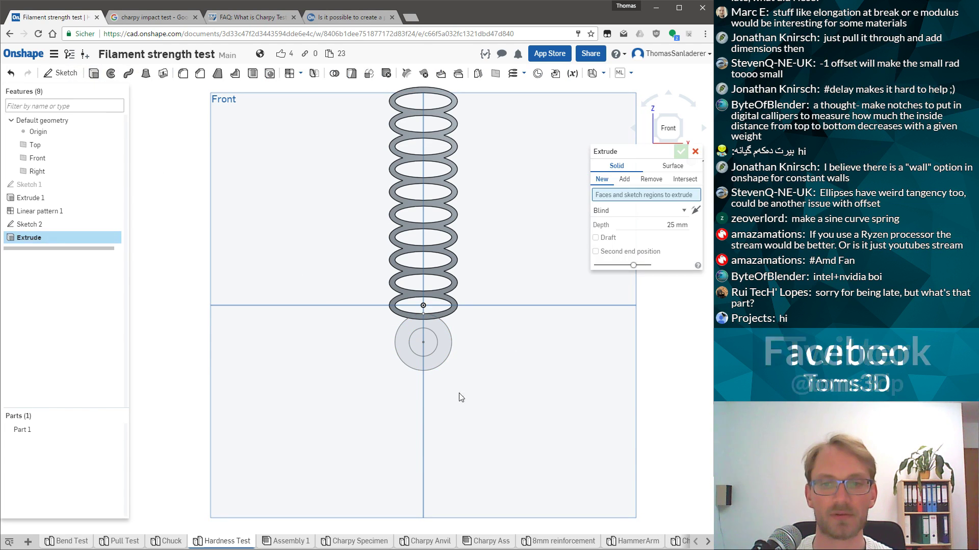
pyautogui.click(443, 334)
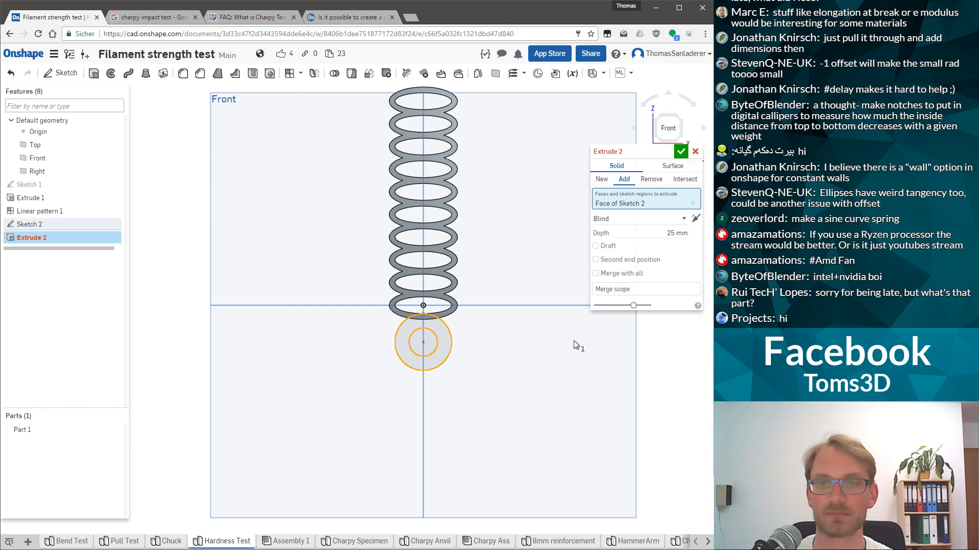
pyautogui.moveTo(584, 350); pyautogui.dragTo(362, 264, button='right')
pyautogui.scroll(3, 410, 295)
pyautogui.moveTo(410, 296); pyautogui.dragTo(519, 345, button='right')
pyautogui.click(637, 219)
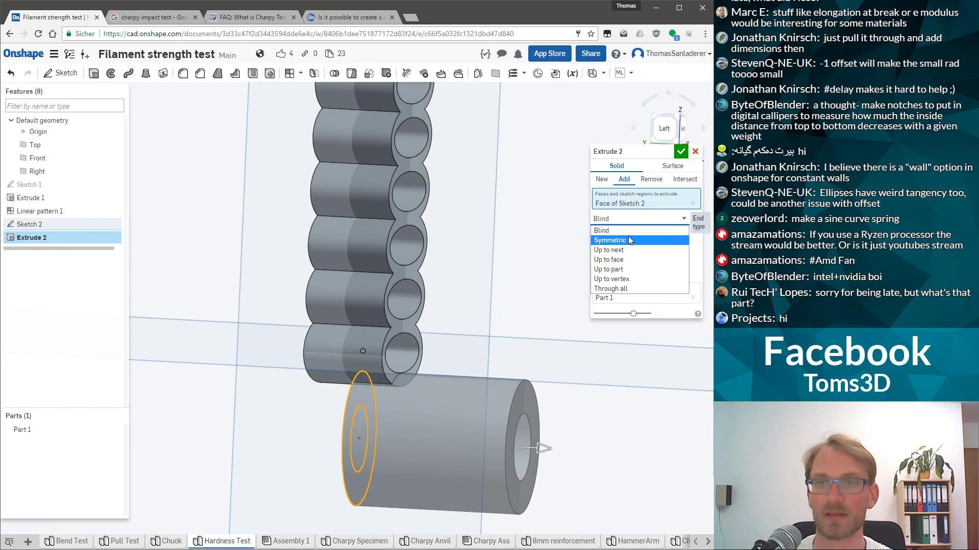
pyautogui.click(630, 240)
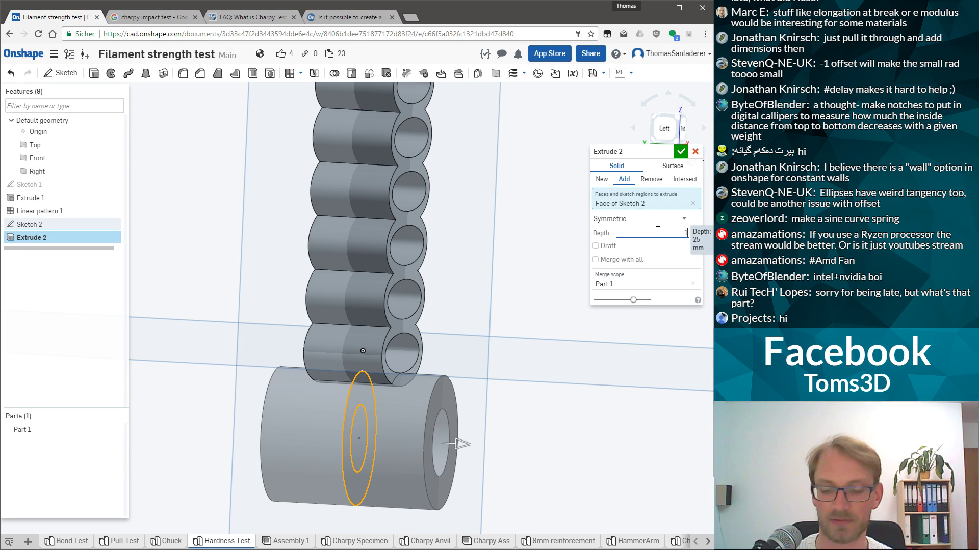
pyautogui.write('12')
pyautogui.press('Return')
pyautogui.moveTo(388, 286); pyautogui.dragTo(341, 305, button='right')
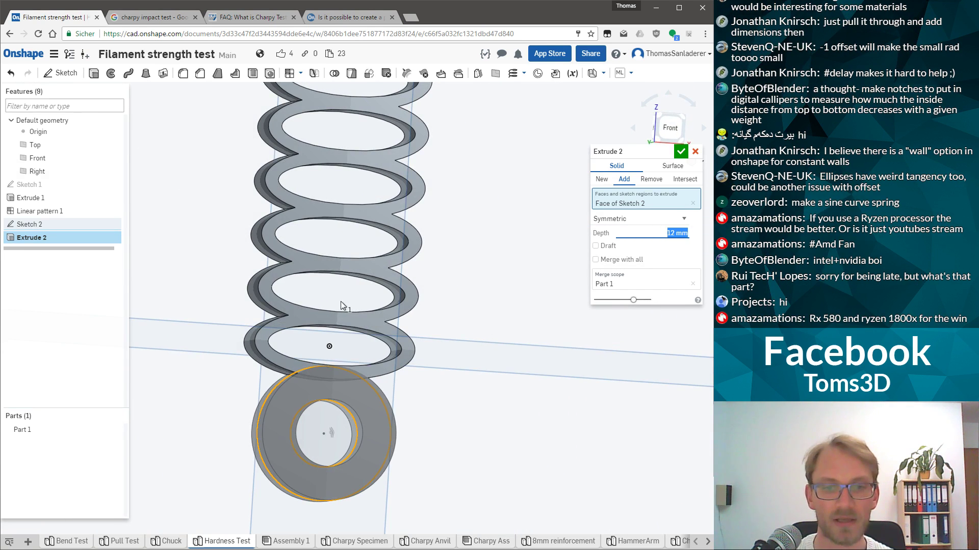
pyautogui.click(680, 152)
# Examine the ring stack and its circular end ring from several angles
pyautogui.scroll(-3, 306, 295)
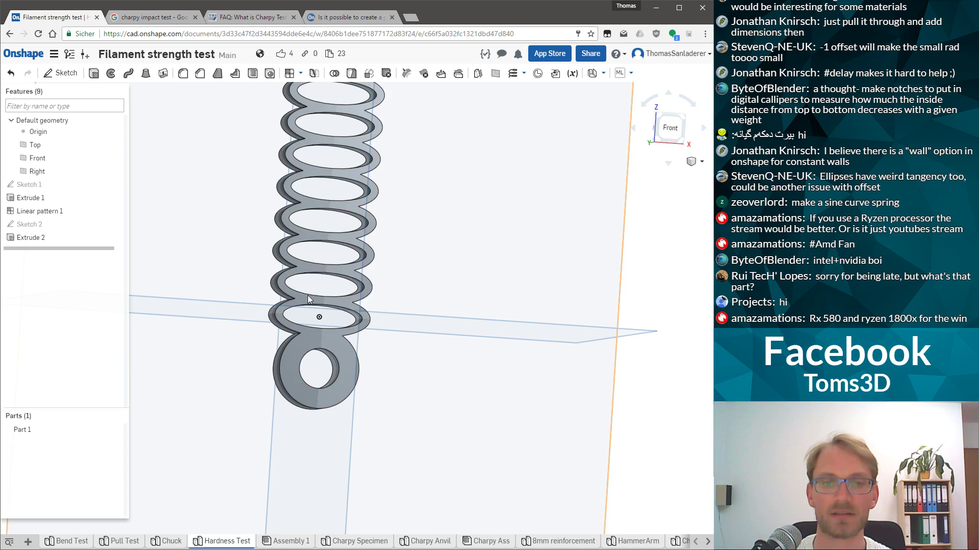
pyautogui.scroll(-4, 305, 295)
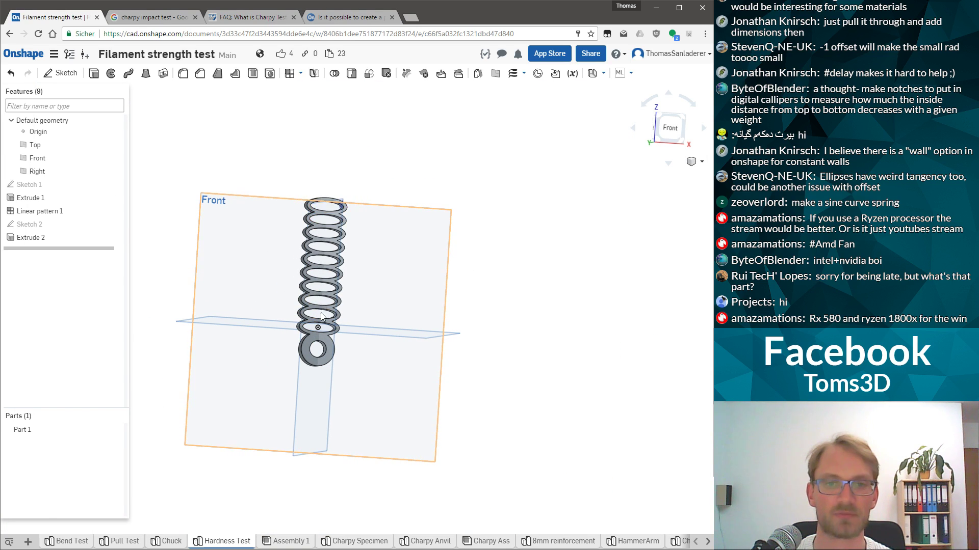
pyautogui.scroll(3, 338, 267)
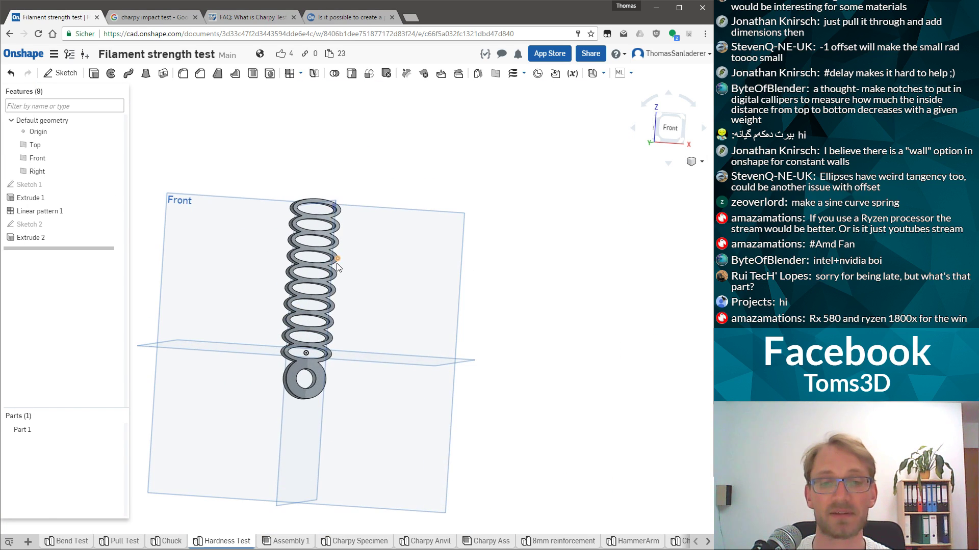
pyautogui.moveTo(285, 305)
pyautogui.mouseDown(button='right')
pyautogui.moveTo(339, 298)
pyautogui.moveTo(283, 294)
pyautogui.mouseUp(button='right')
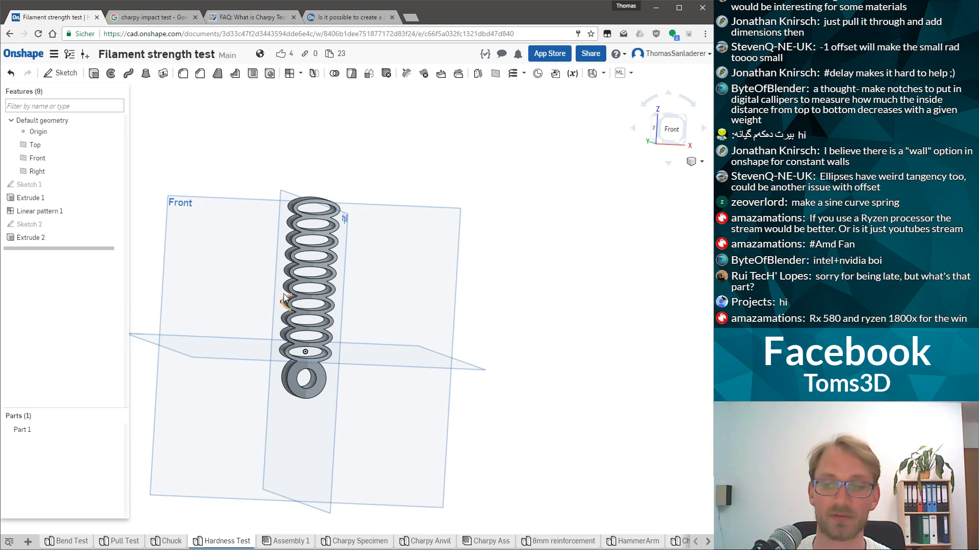
pyautogui.scroll(5, 236, 316)
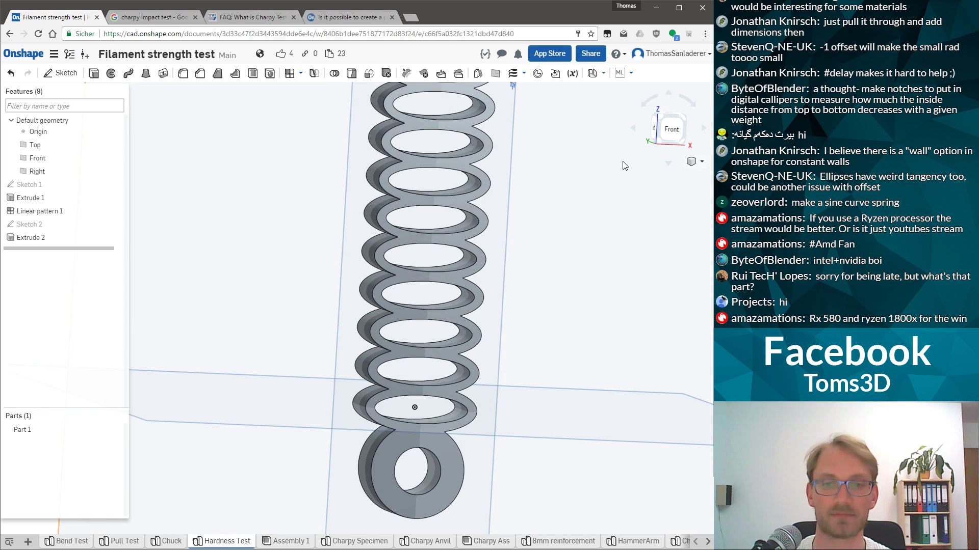
pyautogui.scroll(-1, 498, 405)
pyautogui.scroll(1, 524, 213)
pyautogui.moveTo(455, 250)
pyautogui.mouseDown(button='right')
pyautogui.moveTo(445, 277)
pyautogui.moveTo(467, 257)
pyautogui.mouseUp(button='right')
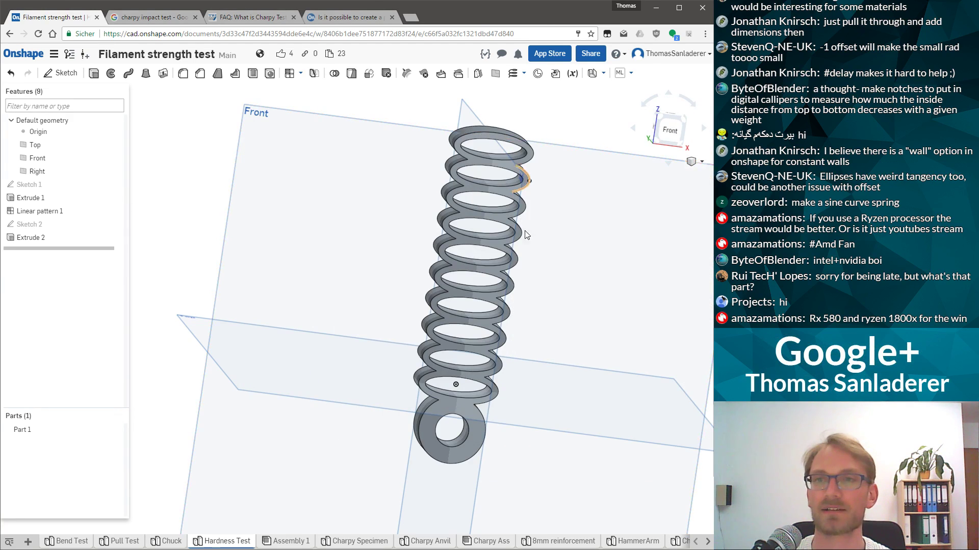
pyautogui.moveTo(477, 199); pyautogui.dragTo(453, 251, button='right')
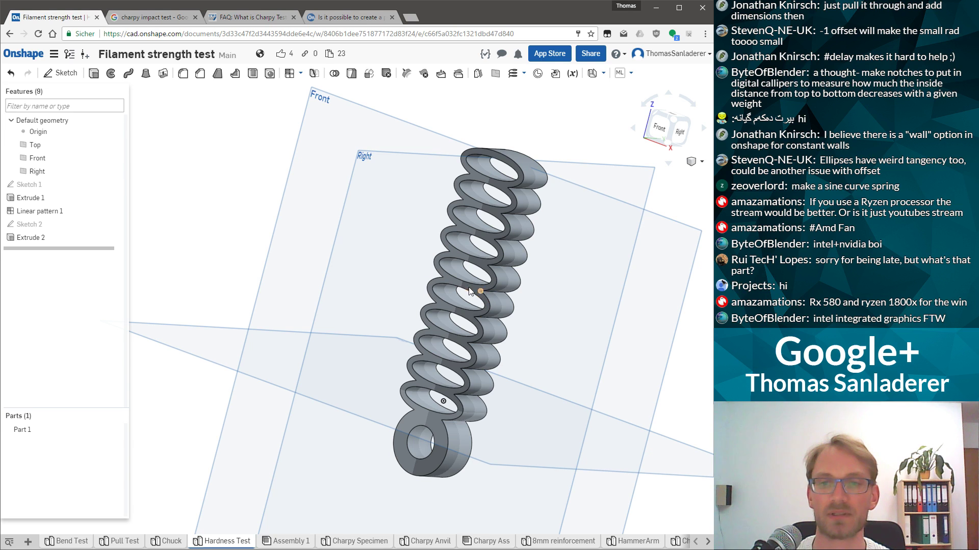
# Reopen the end ring's sketch and draw a horizontal line across the middle of the ring stack
pyautogui.click(459, 461)
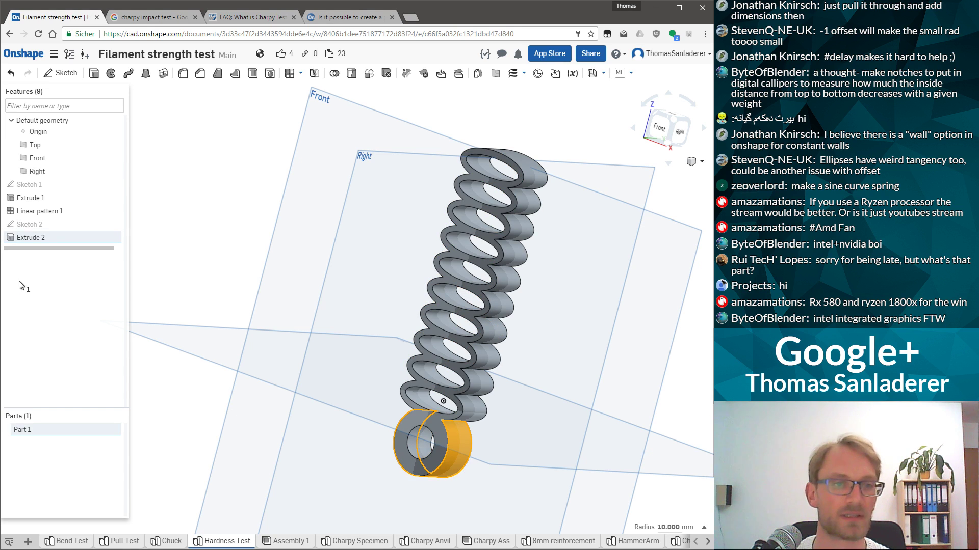
pyautogui.click(30, 225)
pyautogui.doubleClick(30, 225)
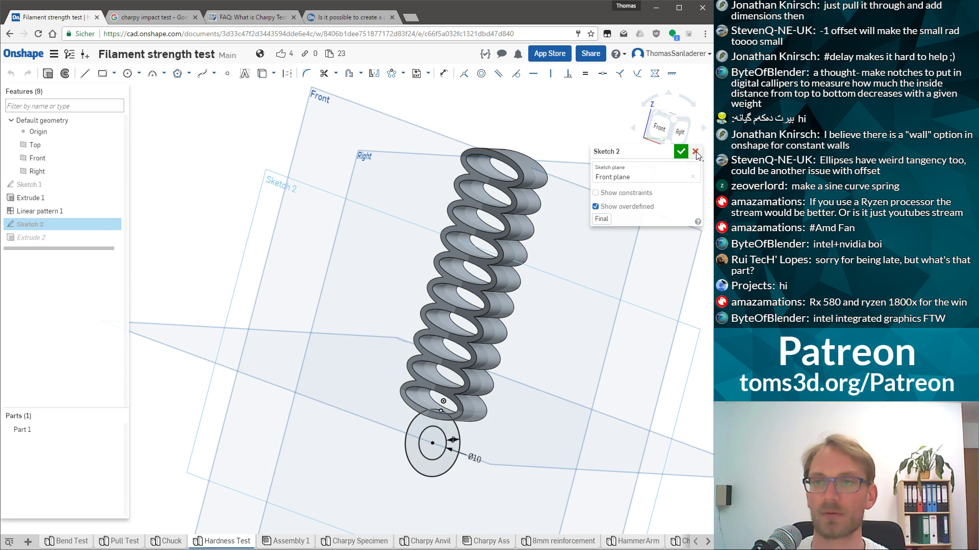
pyautogui.click(658, 128)
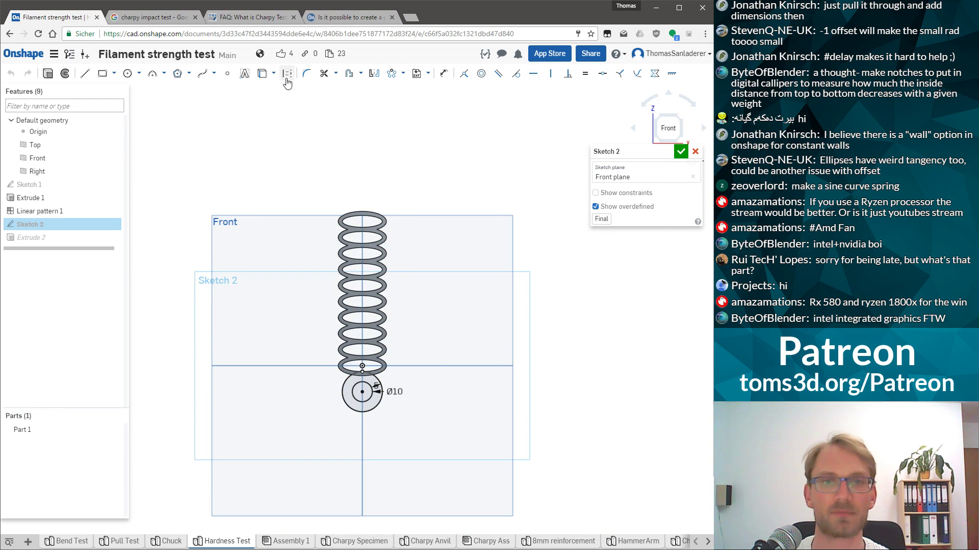
pyautogui.scroll(1, 393, 234)
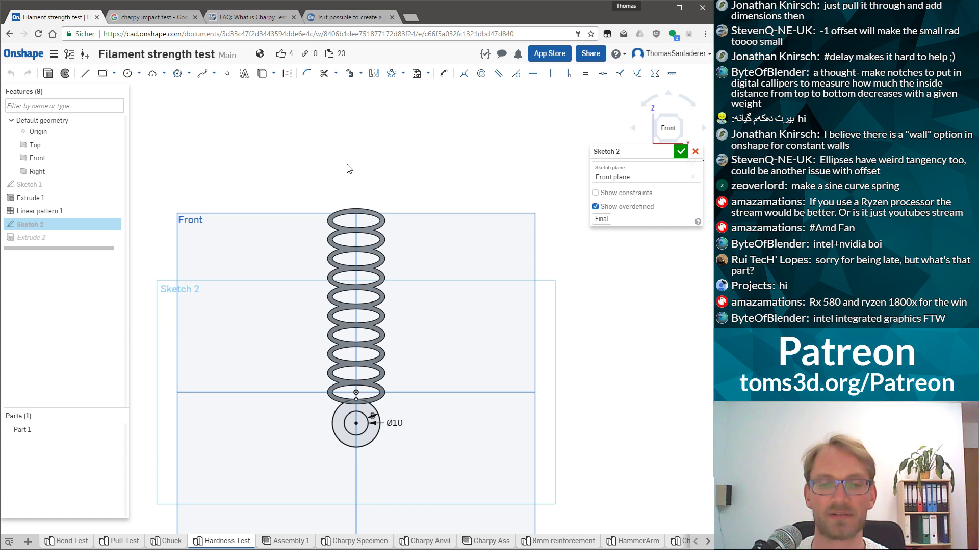
pyautogui.scroll(1, 345, 166)
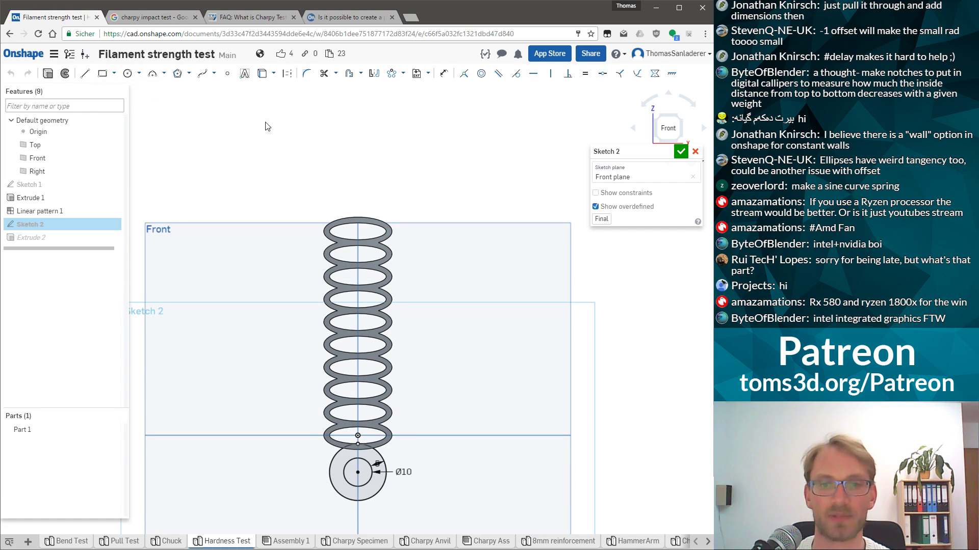
pyautogui.press('l')
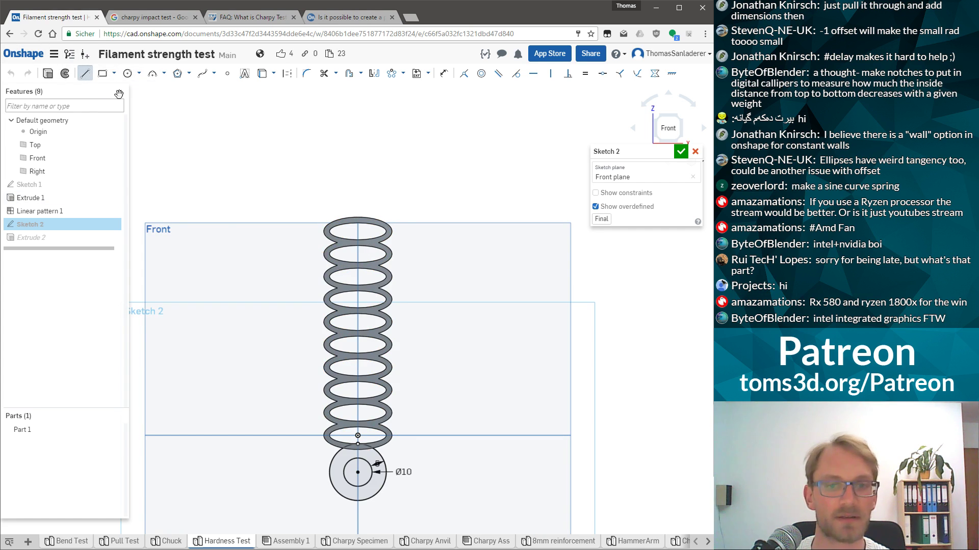
pyautogui.click(337, 336)
pyautogui.click(393, 336)
pyautogui.press('Escape')
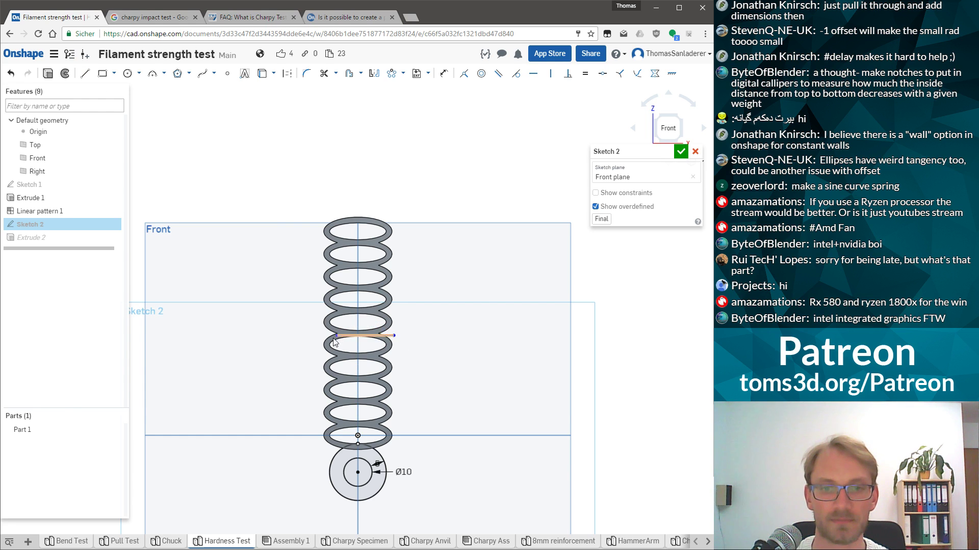
# Make both ends of the horizontal line coincident with the opposite notch corners between the two middle elliptical rings
pyautogui.scroll(1, 328, 340)
pyautogui.scroll(5, 328, 342)
pyautogui.click(341, 323)
pyautogui.click(340, 333)
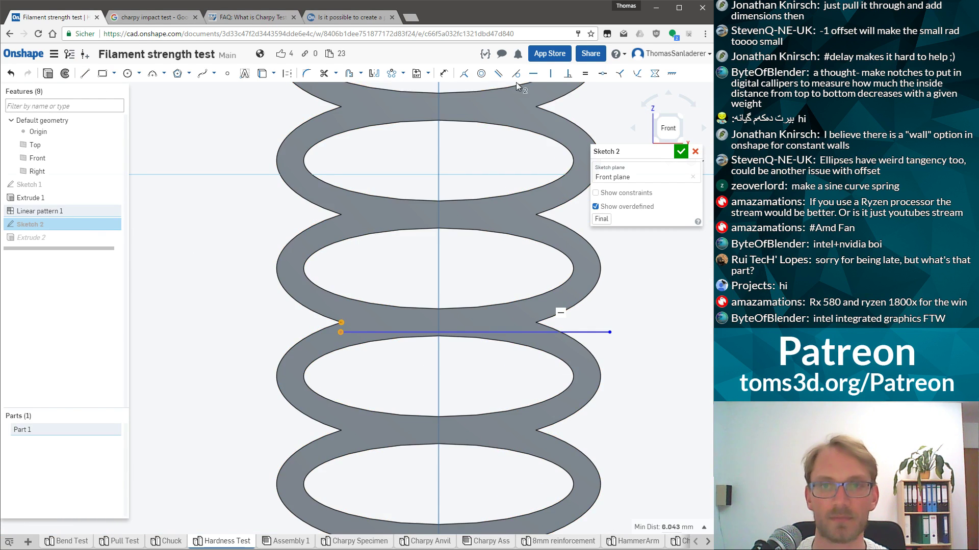
pyautogui.click(469, 77)
pyautogui.moveTo(611, 323); pyautogui.dragTo(534, 323)
pyautogui.click(535, 323)
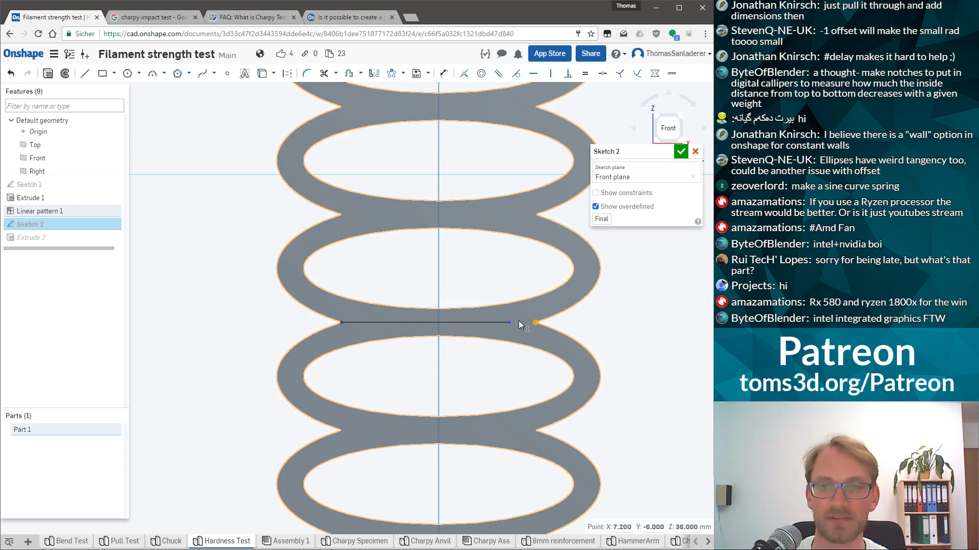
pyautogui.click(509, 322)
pyautogui.press('i')
# Convert the horizontal line between the middle rings to construction geometry
pyautogui.scroll(-5, 510, 306)
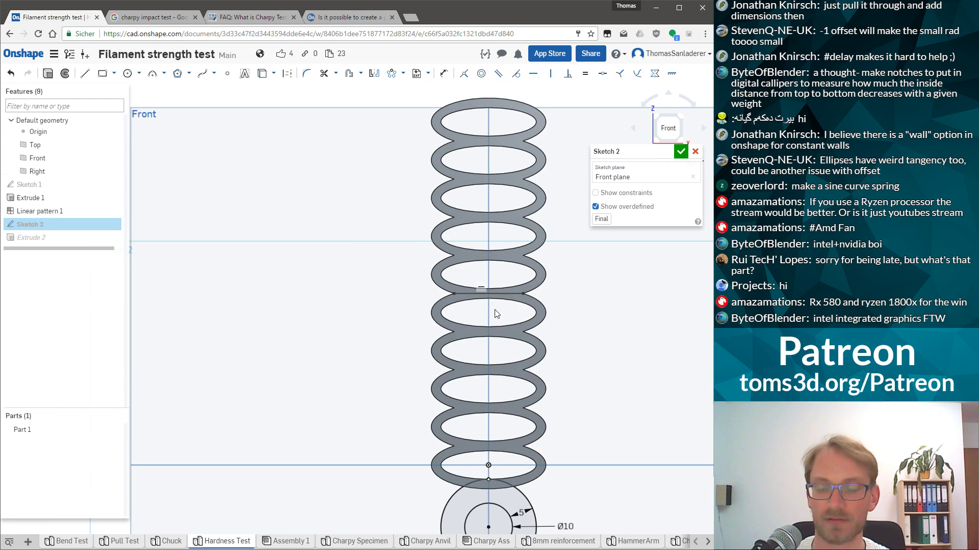
pyautogui.click(504, 294)
pyautogui.click(627, 343)
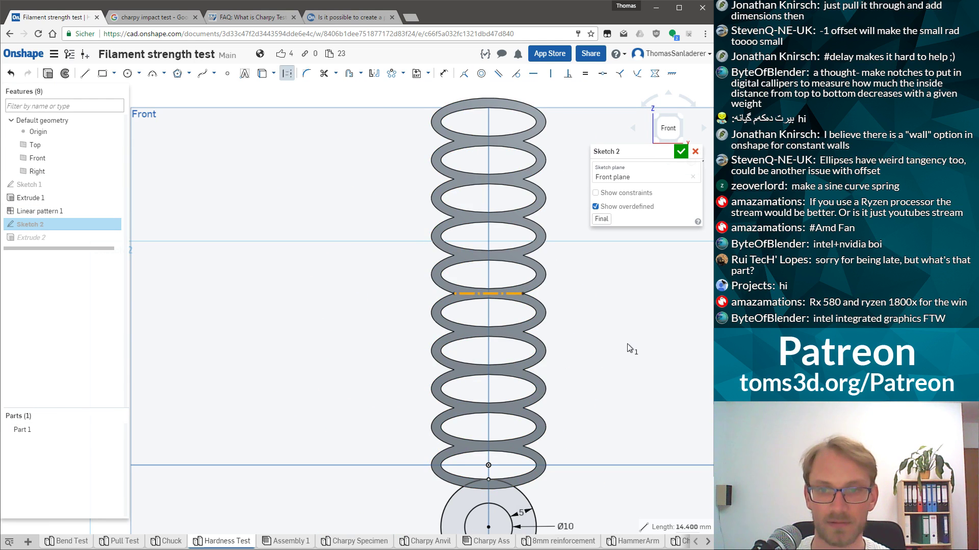
# Mirror the two end-ring circles and their attachment point about the construction line to the stack's upper end, and finish the sketch
pyautogui.scroll(-5, 627, 344)
pyautogui.moveTo(640, 471); pyautogui.dragTo(414, 205)
pyautogui.scroll(5, 575, 332)
pyautogui.scroll(-2, 587, 388)
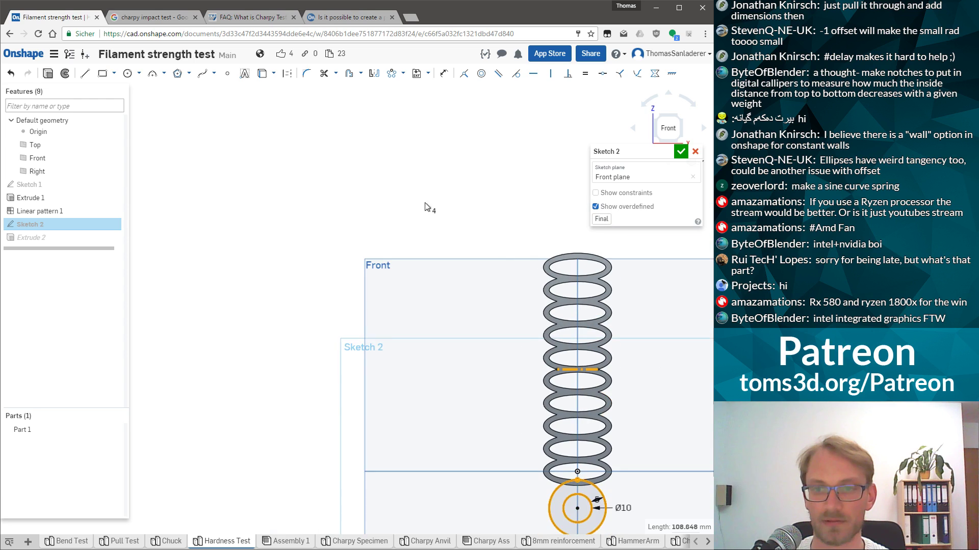
pyautogui.scroll(-1, 430, 206)
pyautogui.scroll(2, 615, 489)
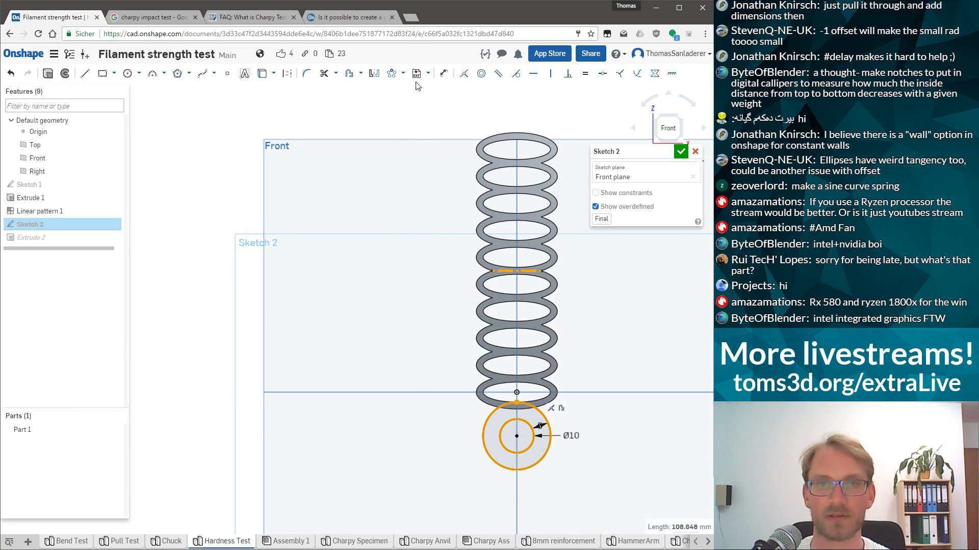
pyautogui.click(375, 77)
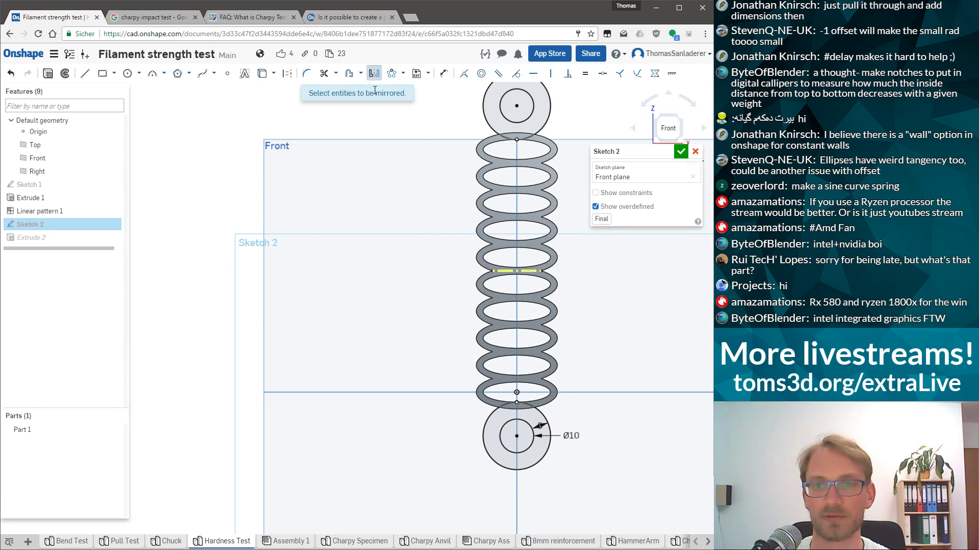
pyautogui.scroll(-2, 518, 230)
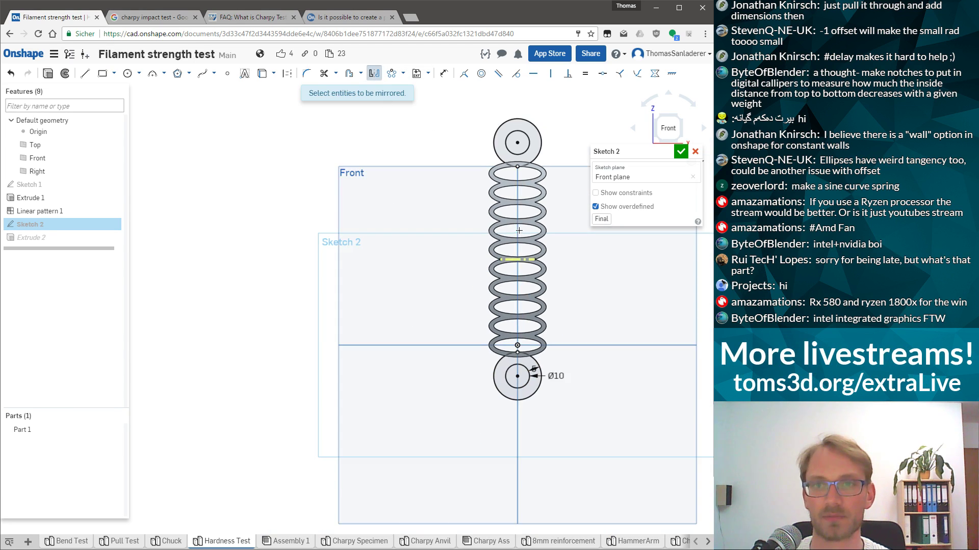
pyautogui.click(682, 153)
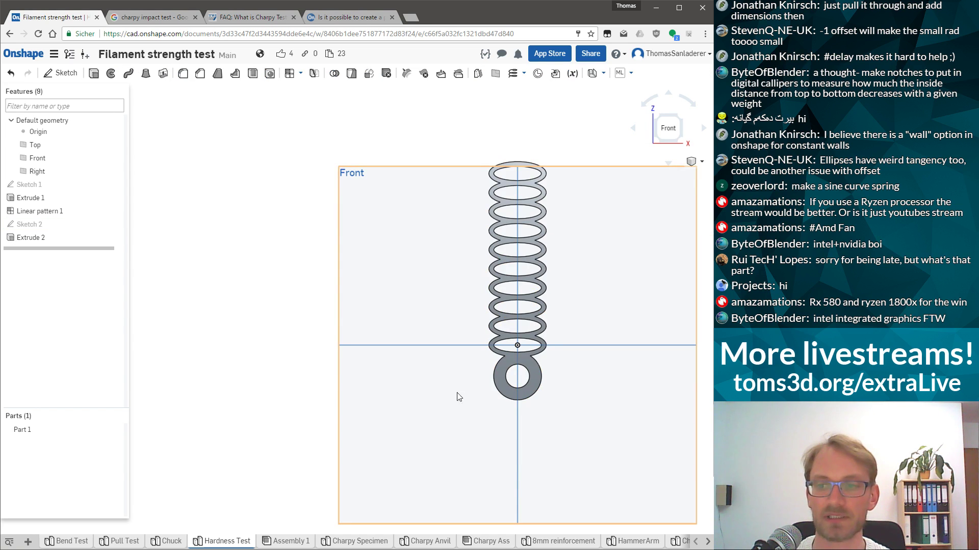
# Edit the end-ring extrusion to include the mirrored upper ring region, keeping the symmetric 12 mm depth
pyautogui.doubleClick(28, 237)
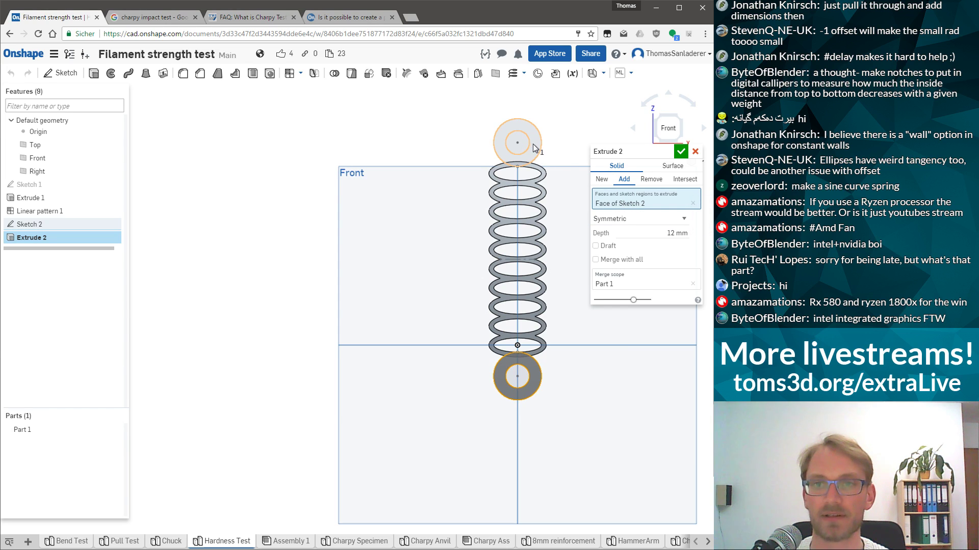
pyautogui.click(681, 151)
pyautogui.scroll(-3, 594, 260)
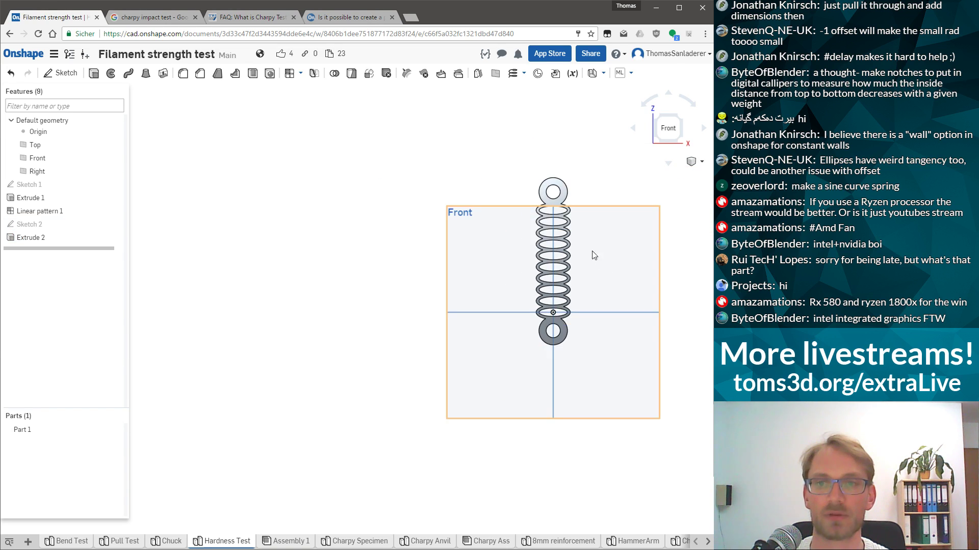
pyautogui.moveTo(595, 254); pyautogui.dragTo(589, 239, button='right')
pyautogui.scroll(4, 590, 238)
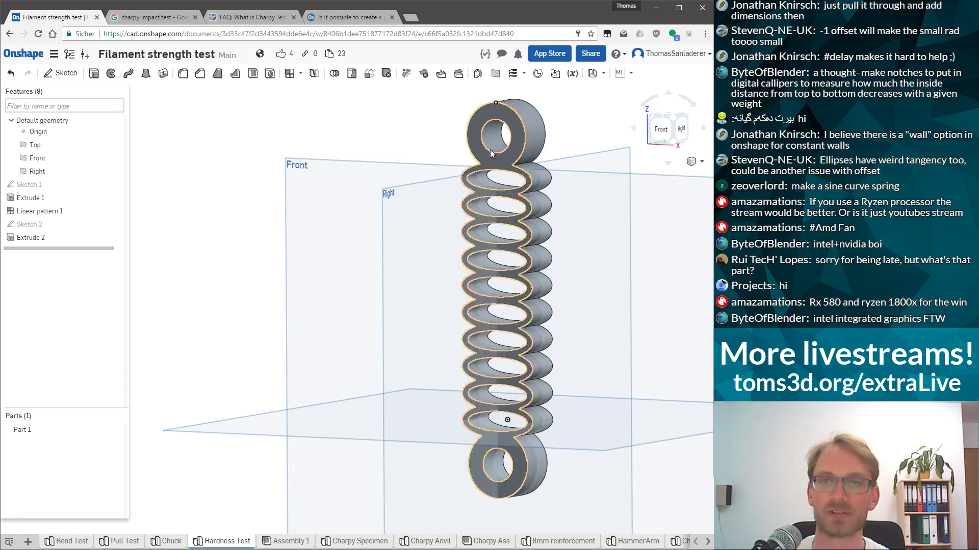
pyautogui.moveTo(524, 134); pyautogui.dragTo(359, 228, button='right')
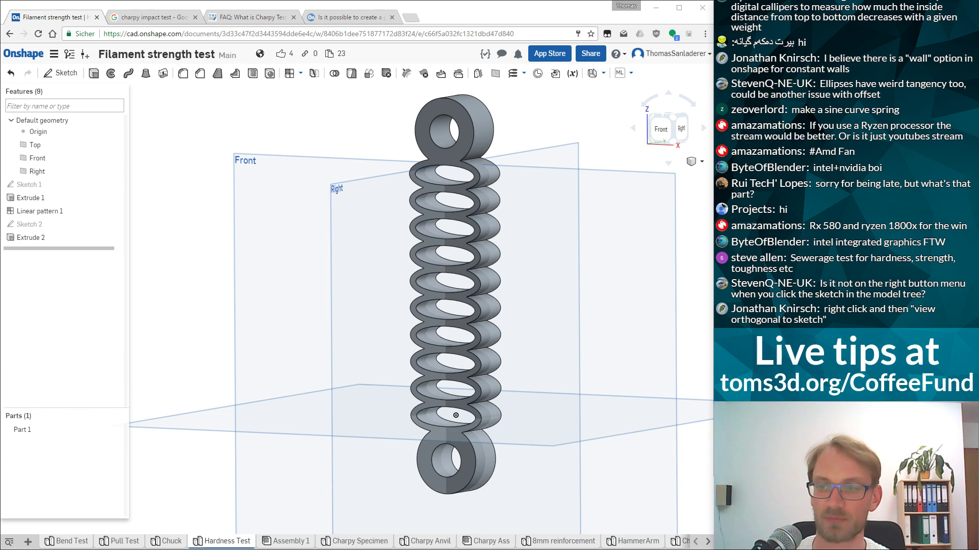
# Orient the view normal to the end-ring sketch and hide the default planes
pyautogui.rightClick(28, 227)
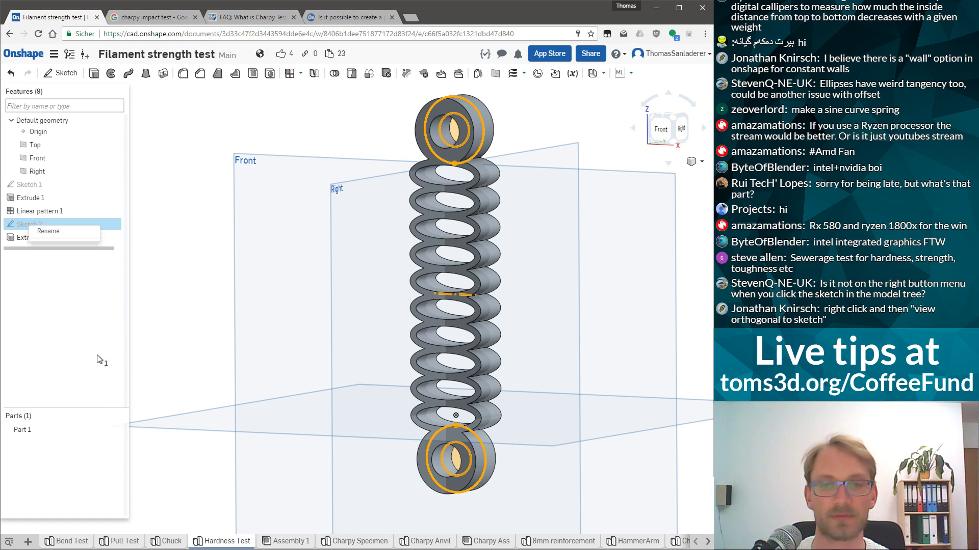
pyautogui.click(57, 353)
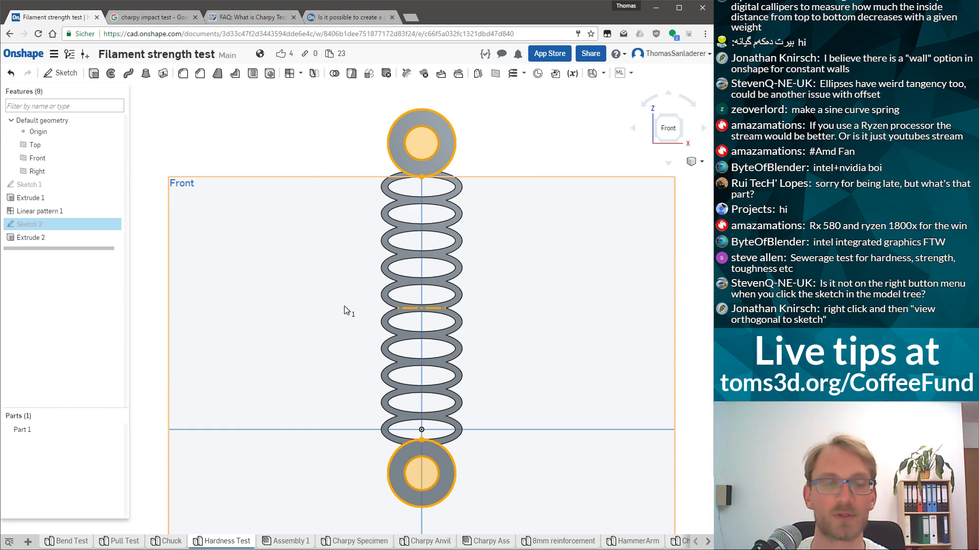
pyautogui.click(292, 134)
pyautogui.scroll(-3, 324, 120)
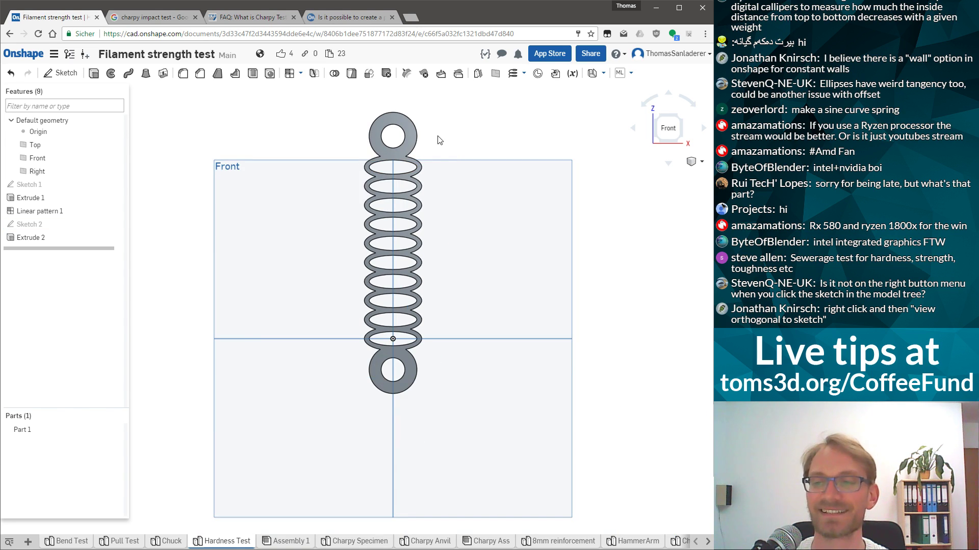
pyautogui.scroll(2, 365, 163)
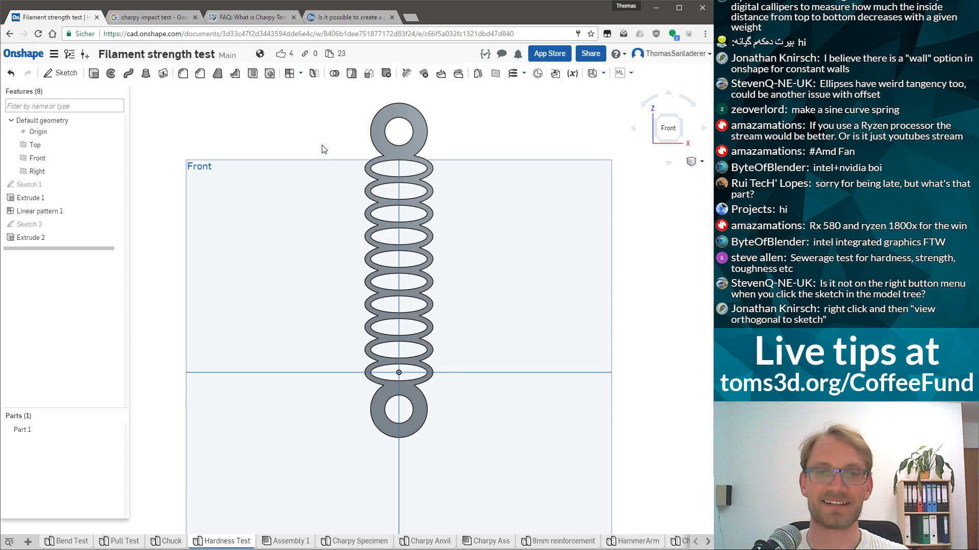
pyautogui.scroll(1, 324, 150)
pyautogui.rightClick(33, 227)
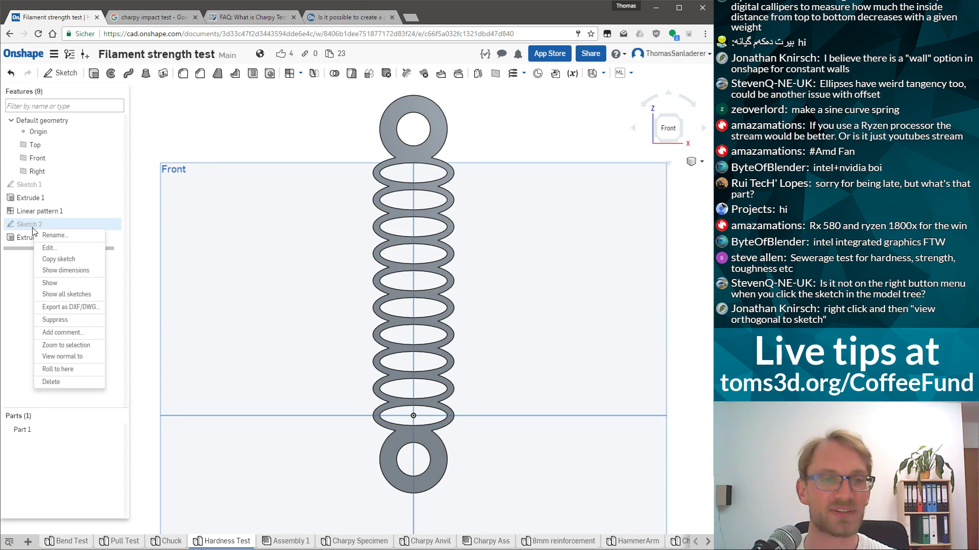
pyautogui.click(77, 361)
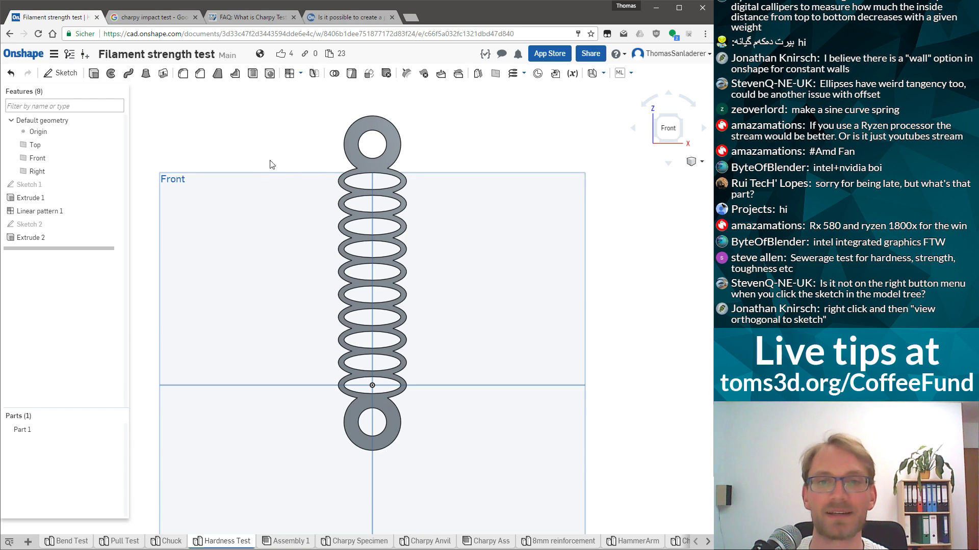
pyautogui.scroll(-1, 286, 161)
pyautogui.press('p')
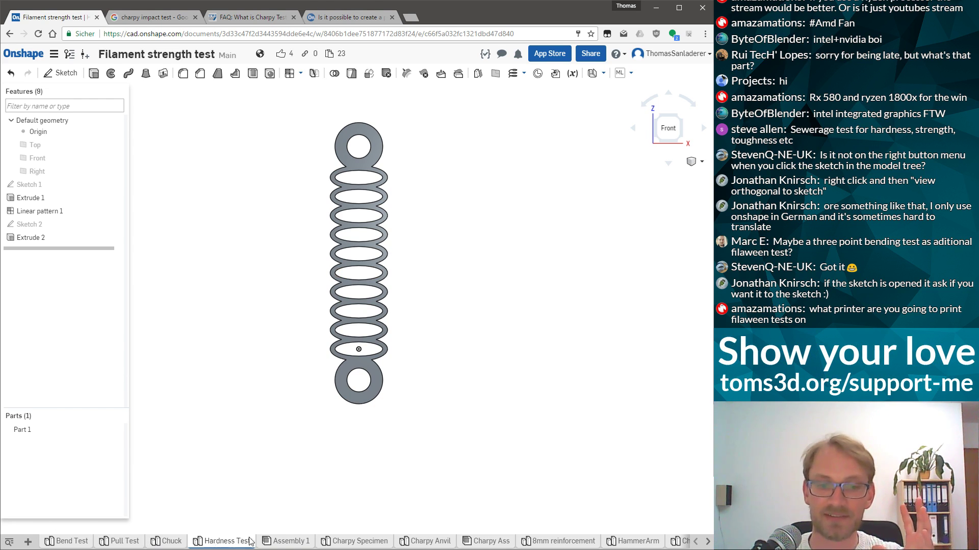
# Review the Assembly 1 and Charpy Ass assemblies, and return to the Hardness Test part studio
pyautogui.click(288, 545)
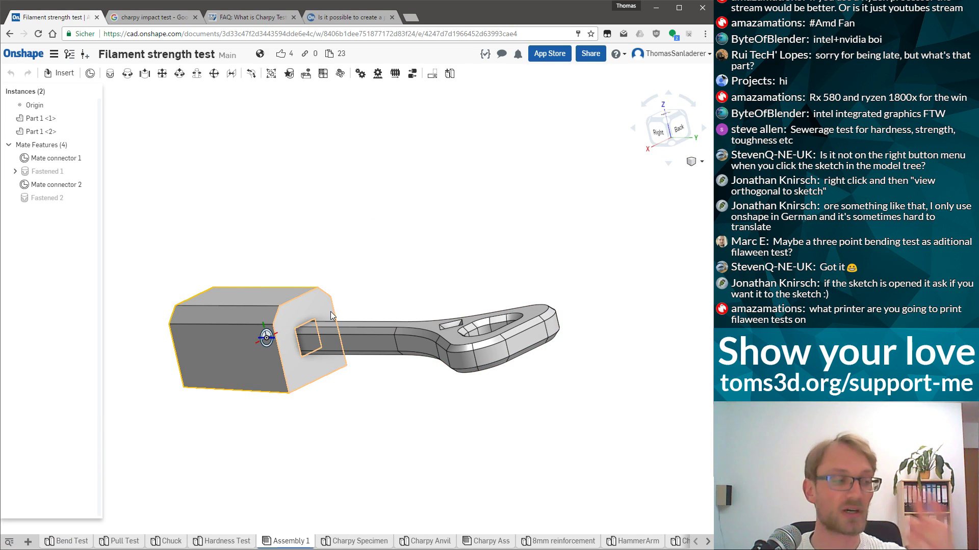
pyautogui.click(497, 542)
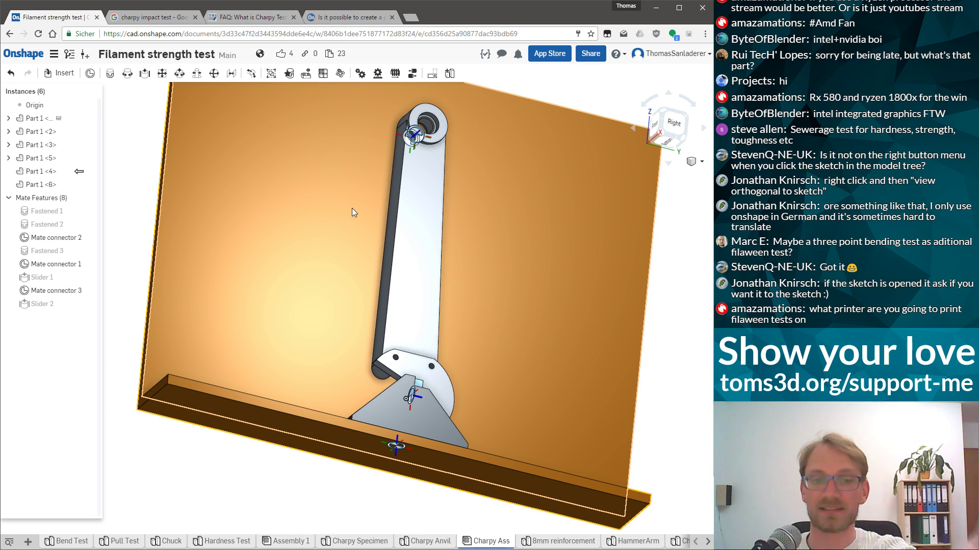
pyautogui.click(279, 543)
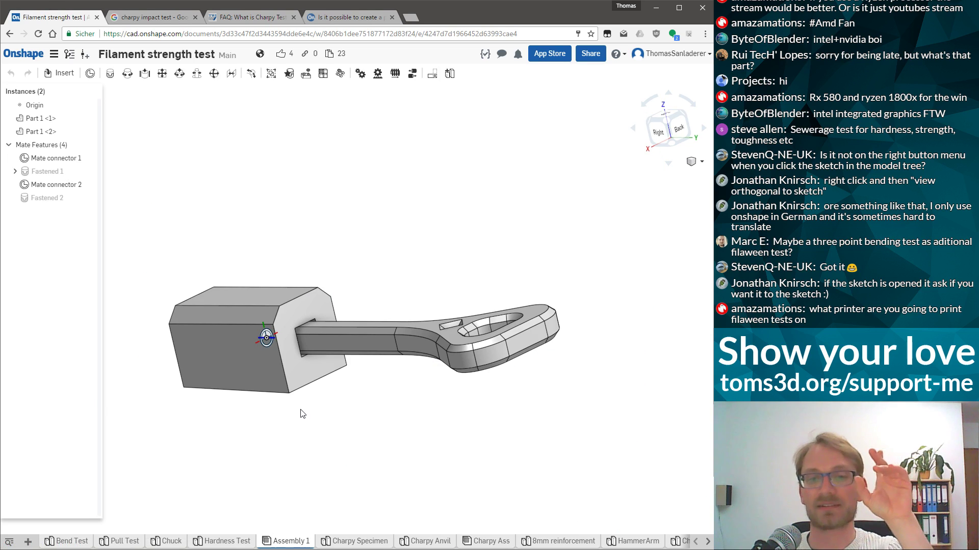
pyautogui.click(491, 541)
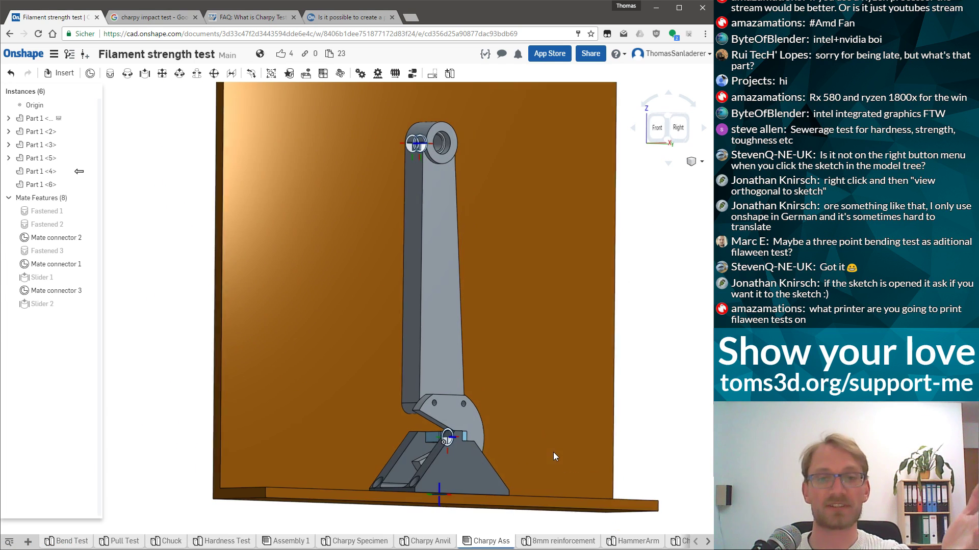
pyautogui.click(287, 541)
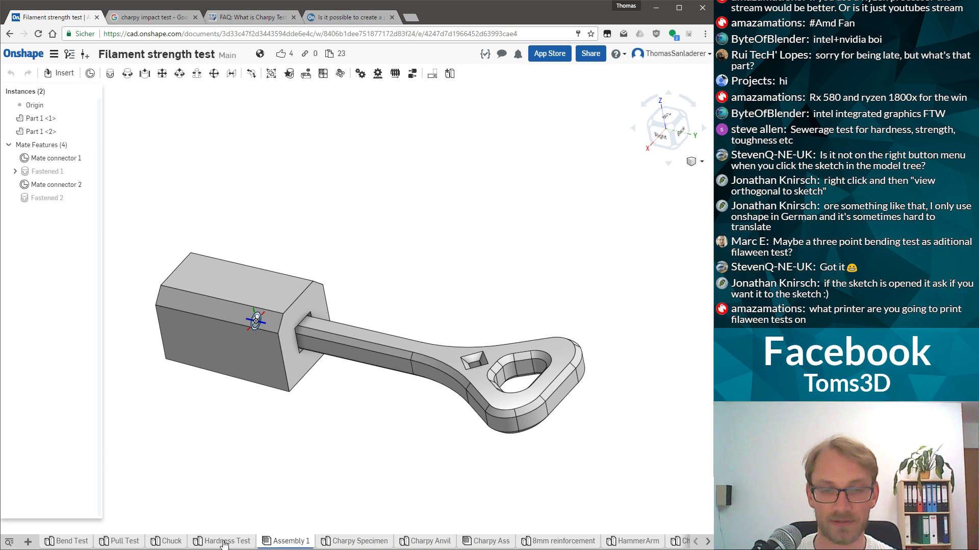
pyautogui.click(225, 543)
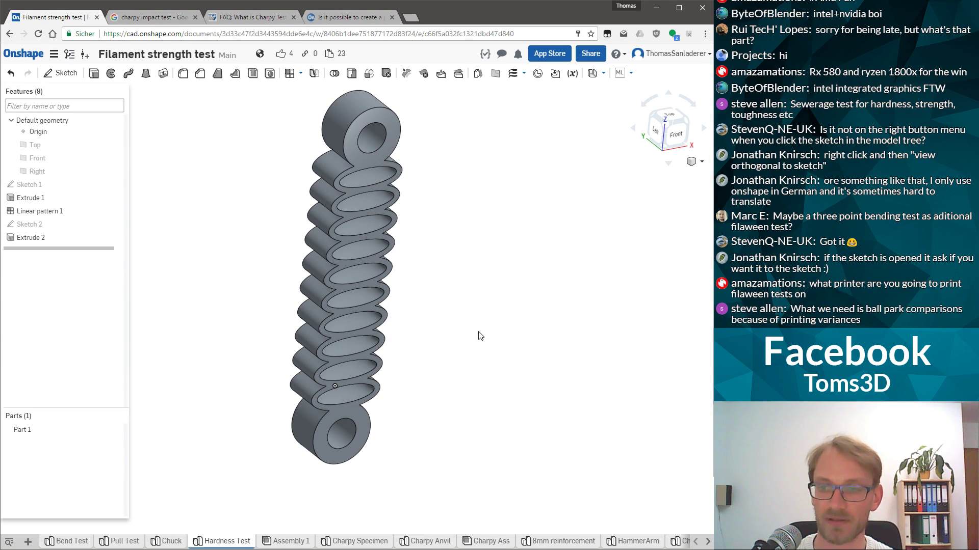
# Search the web for "sewerage test" in a new browser tab, skim the results, and return to the CAD document
pyautogui.hotkey('ctrl', 't')
pyautogui.write('sew')
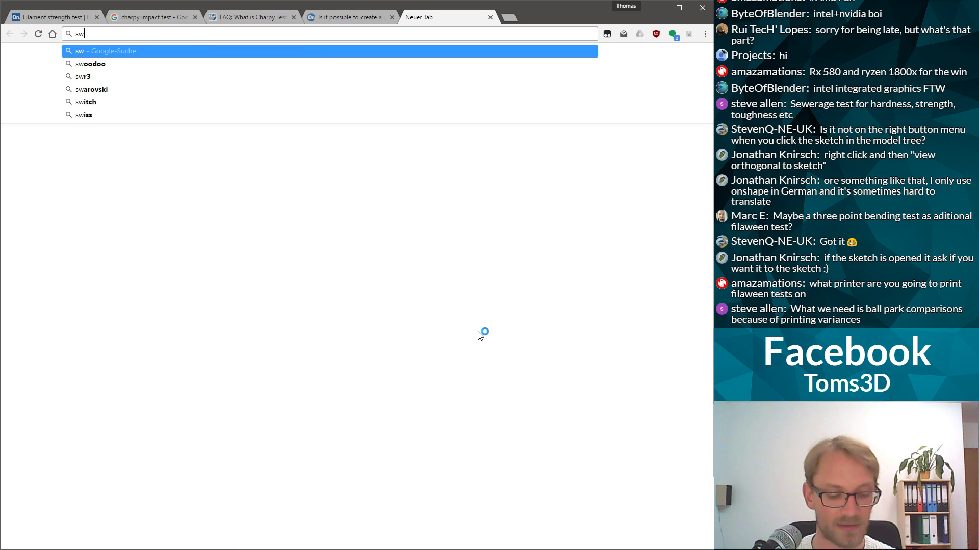
pyautogui.write('erage test')
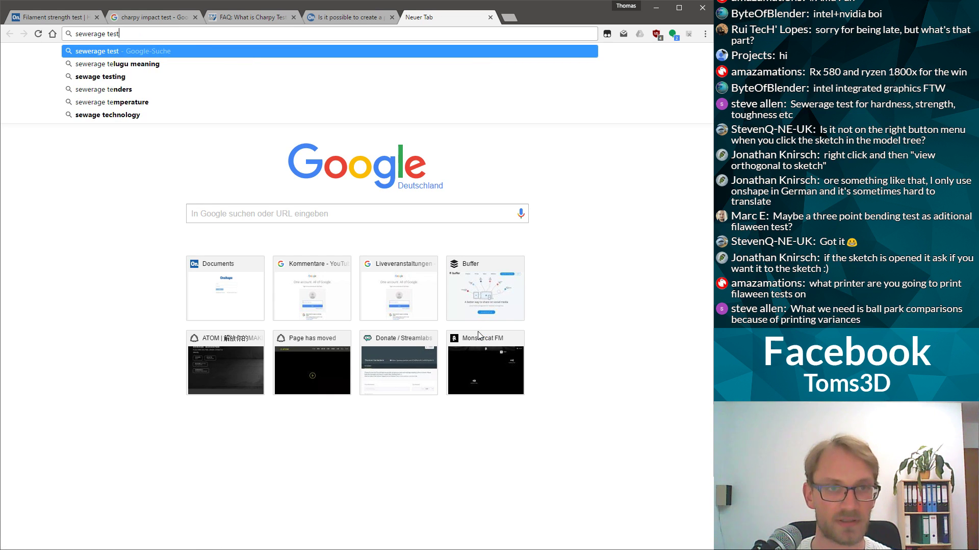
pyautogui.press('Return')
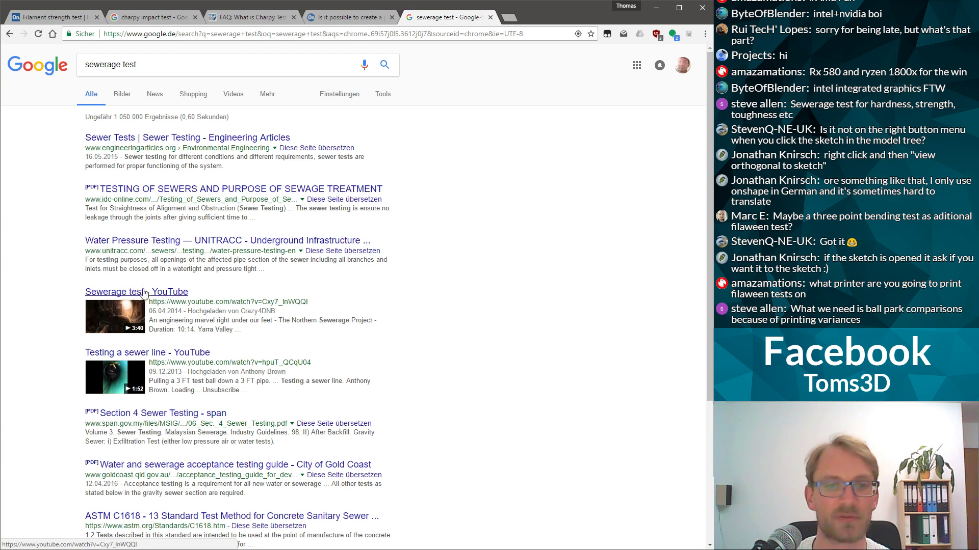
pyautogui.scroll(-4, 367, 331)
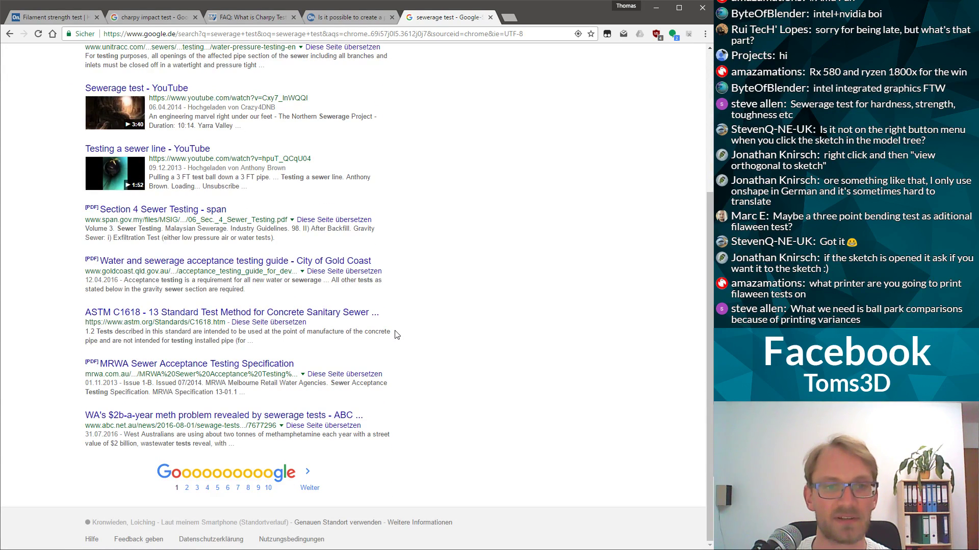
pyautogui.scroll(4, 397, 334)
pyautogui.hotkey('ctrl', 'w')
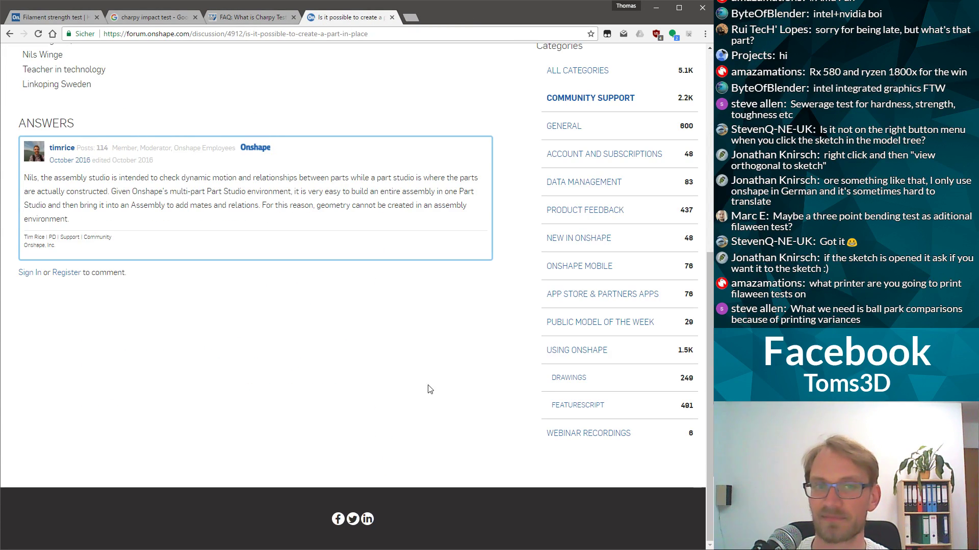
pyautogui.scroll(7, 334, 332)
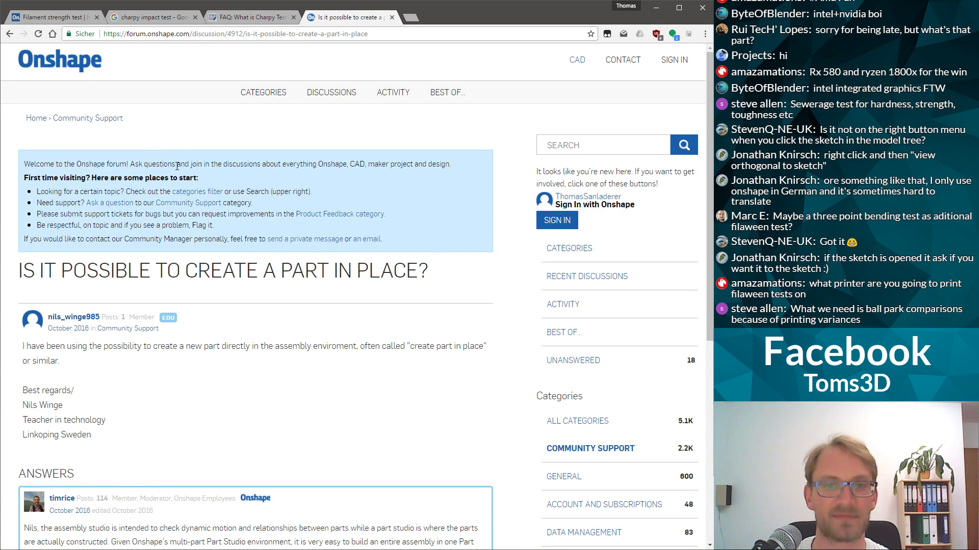
pyautogui.click(63, 20)
# Inspect the spring part with its two end rings from the front and from oblique angles
pyautogui.moveTo(371, 304); pyautogui.dragTo(417, 275, button='right')
pyautogui.hotkey('shift', '1')
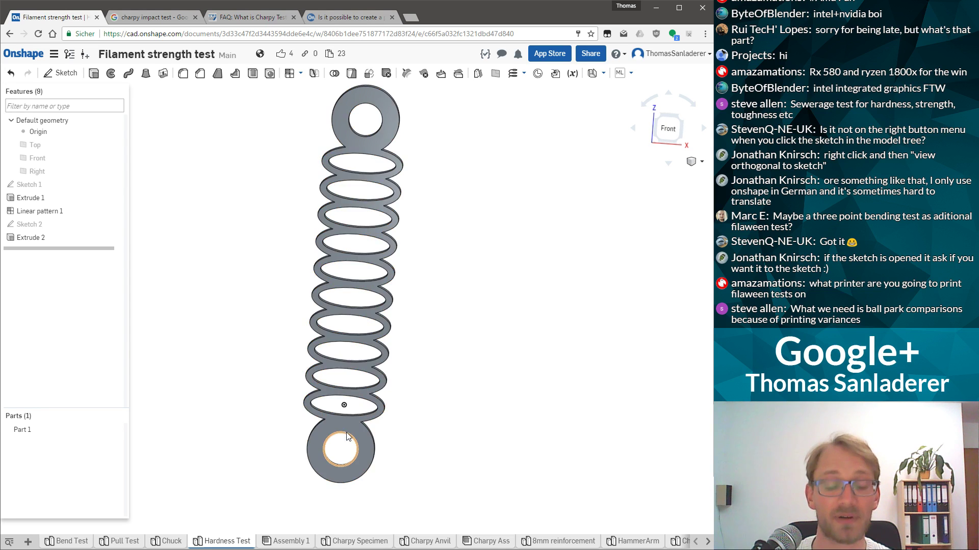
pyautogui.moveTo(273, 303)
pyautogui.mouseDown(button='right')
pyautogui.moveTo(315, 297)
pyautogui.moveTo(320, 316)
pyautogui.moveTo(279, 295)
pyautogui.mouseUp(button='right')
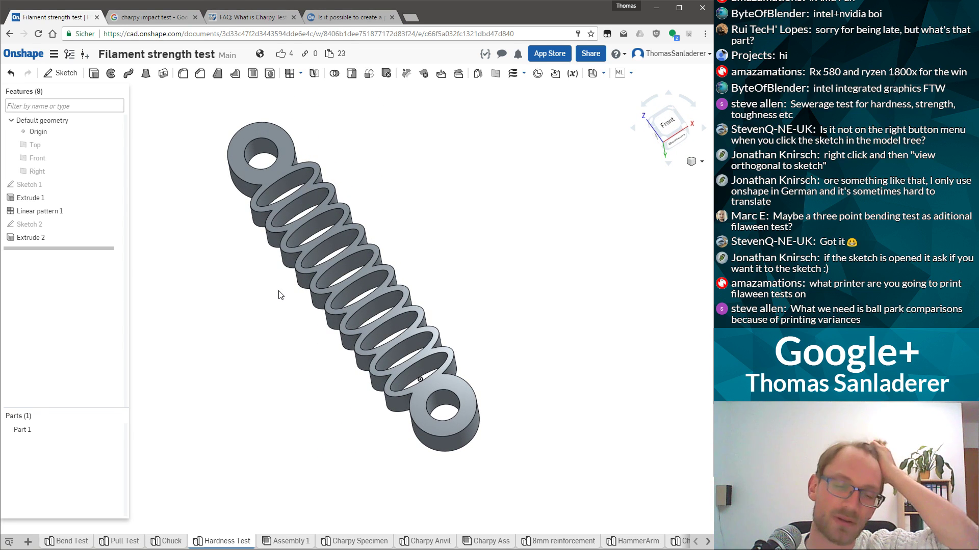
pyautogui.moveTo(279, 291); pyautogui.dragTo(275, 293, button='right')
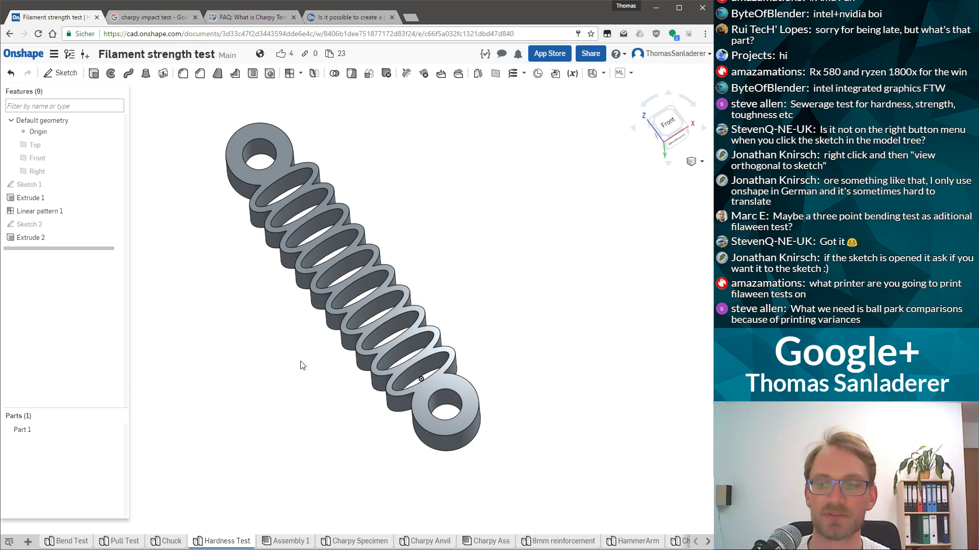
pyautogui.moveTo(330, 447); pyautogui.dragTo(322, 287, button='right')
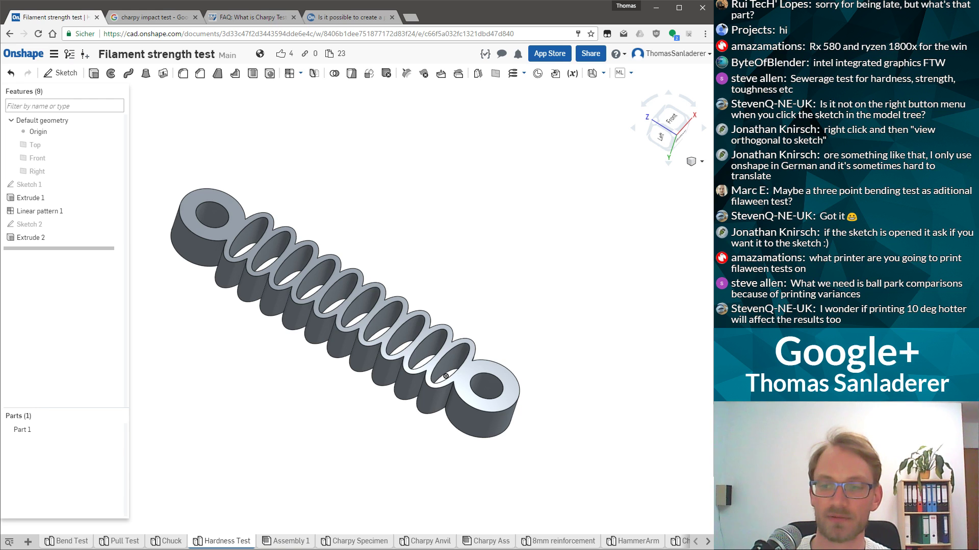
pyautogui.moveTo(275, 316); pyautogui.dragTo(316, 332, button='right')
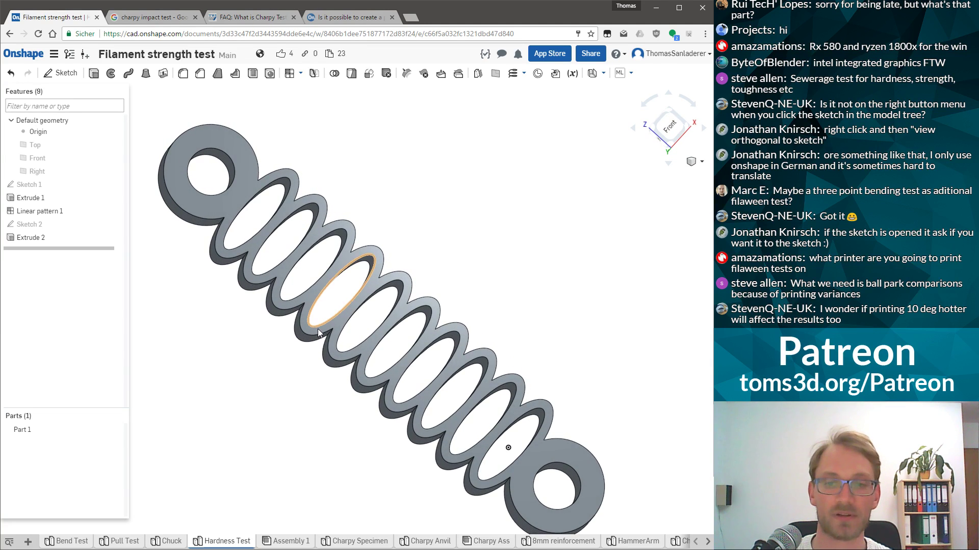
pyautogui.scroll(-4, 316, 332)
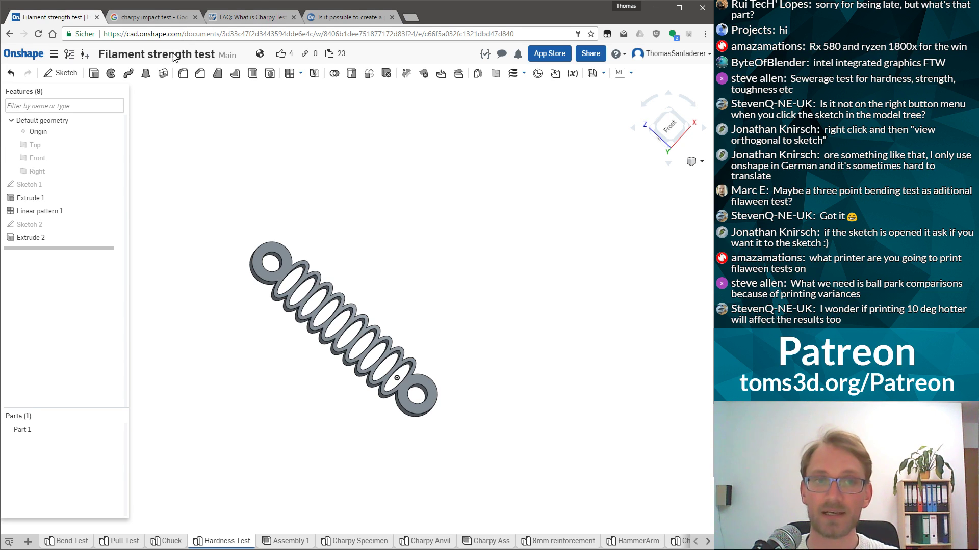
# Rename the document to "Filaween strength test"
pyautogui.rightClick(127, 53)
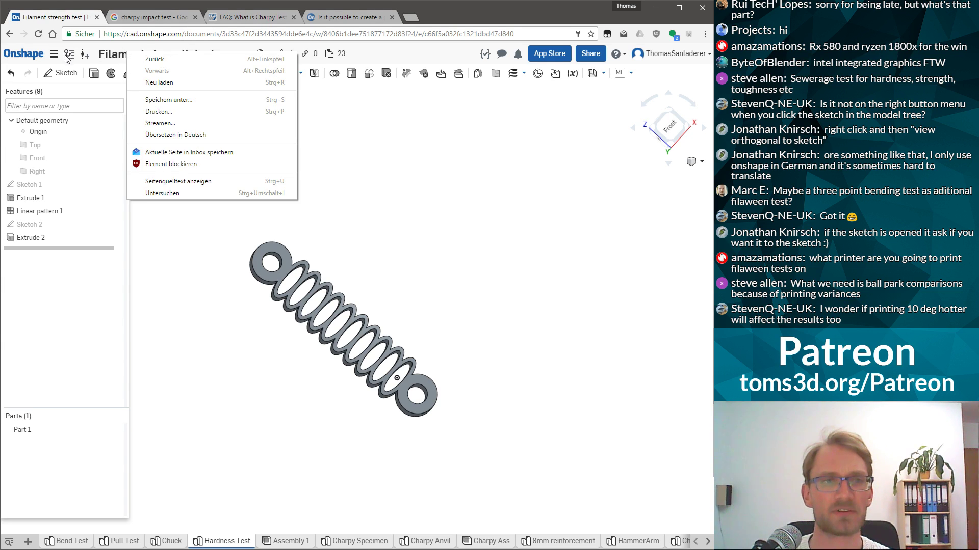
pyautogui.click(55, 54)
pyautogui.click(64, 76)
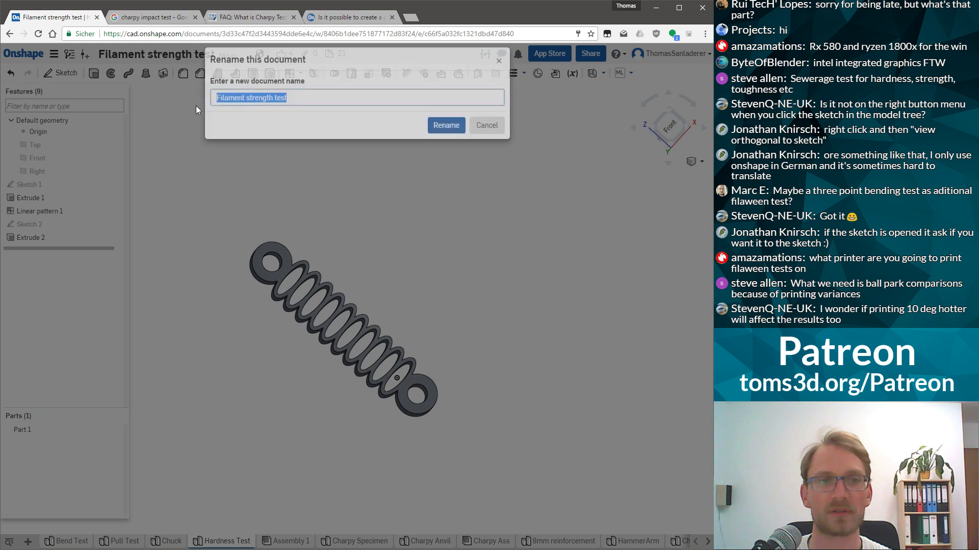
pyautogui.write('Filaween strength test')
pyautogui.press('Return')
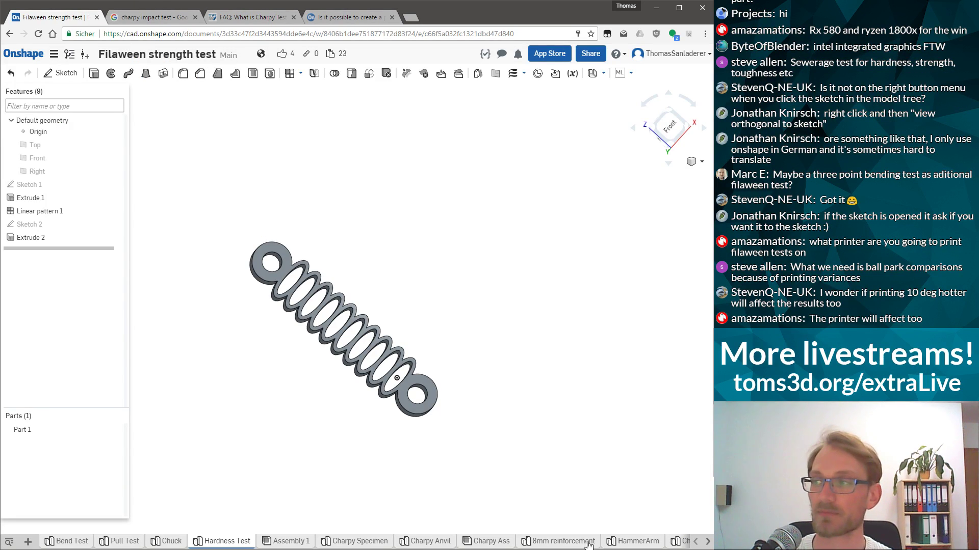
pyautogui.scroll(2, 282, 290)
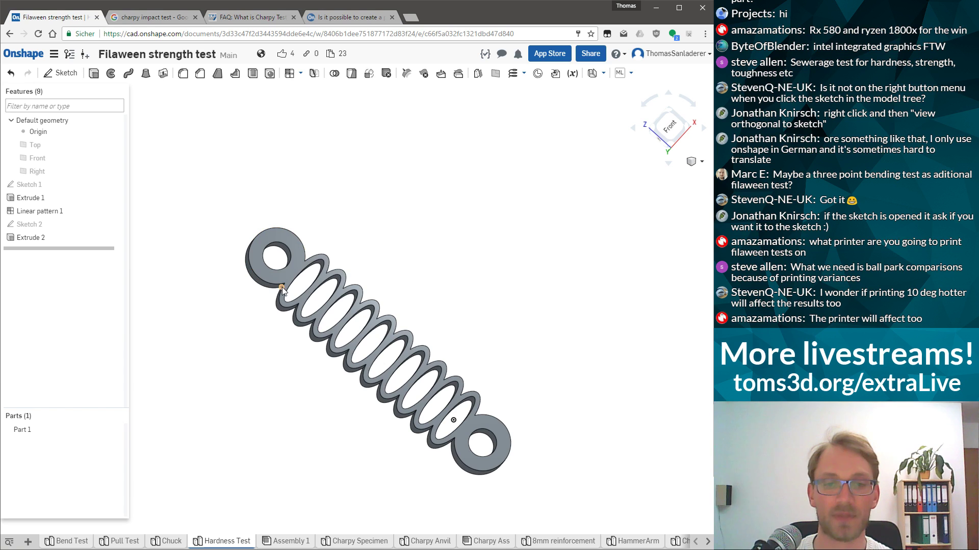
pyautogui.scroll(2, 339, 372)
pyautogui.scroll(-1, 435, 220)
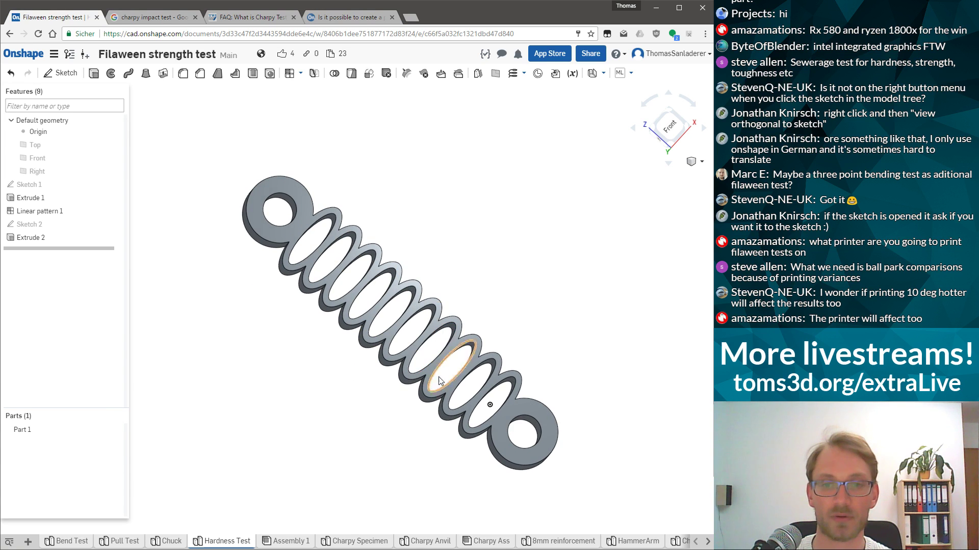
pyautogui.scroll(1, 437, 397)
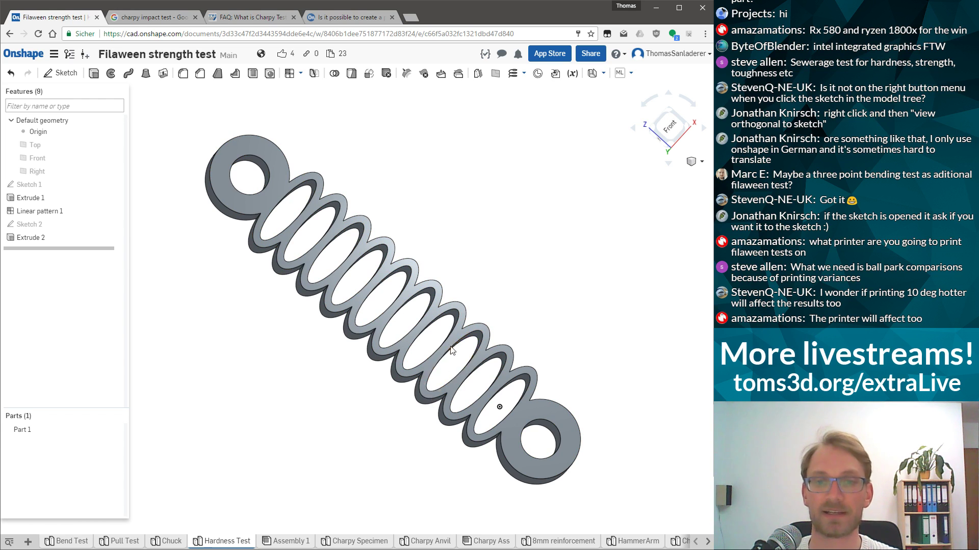
# Review the Hardness Test, 8mm reinforcement, Charpy Ass, Assembly 1 and Pull Test models from several angles
pyautogui.moveTo(498, 274); pyautogui.dragTo(471, 293, button='right')
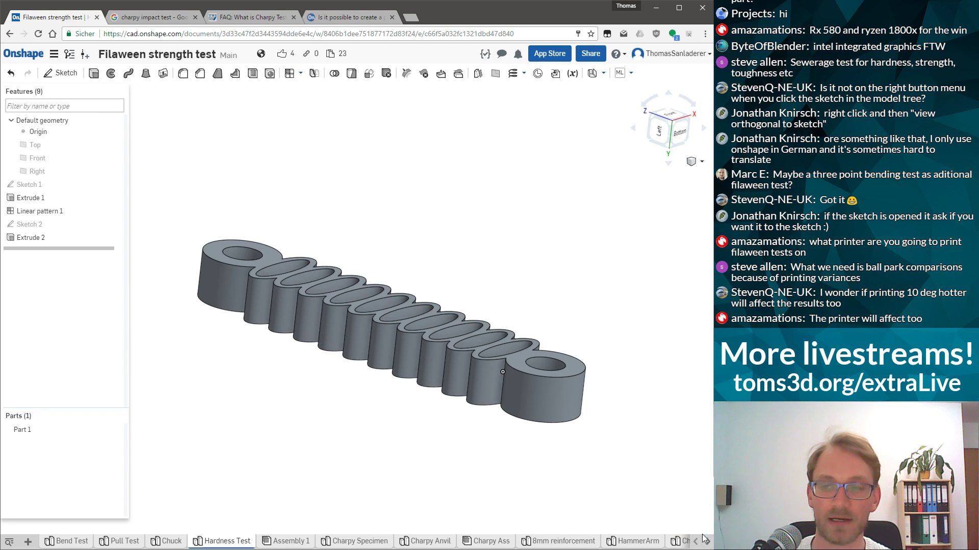
pyautogui.click(557, 541)
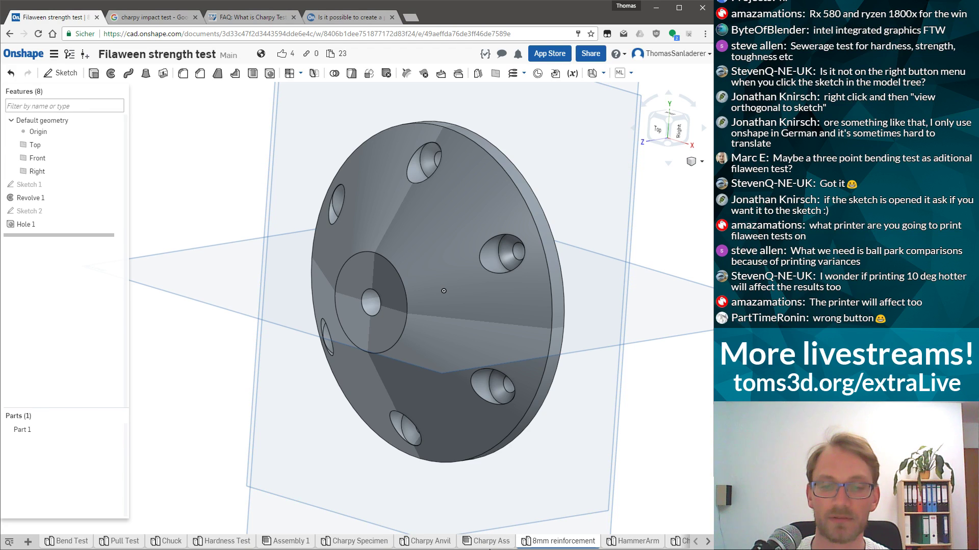
pyautogui.click(490, 542)
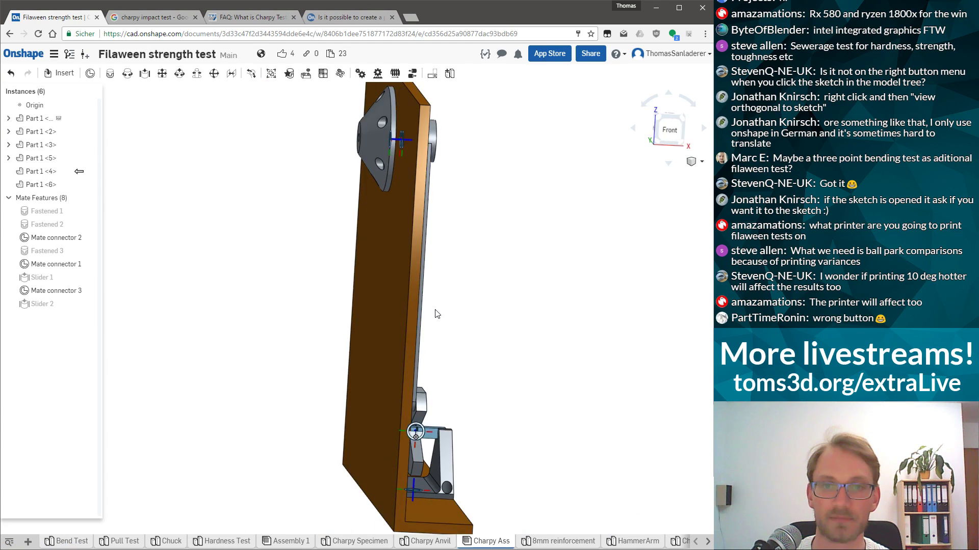
pyautogui.moveTo(436, 314); pyautogui.dragTo(470, 427, button='right')
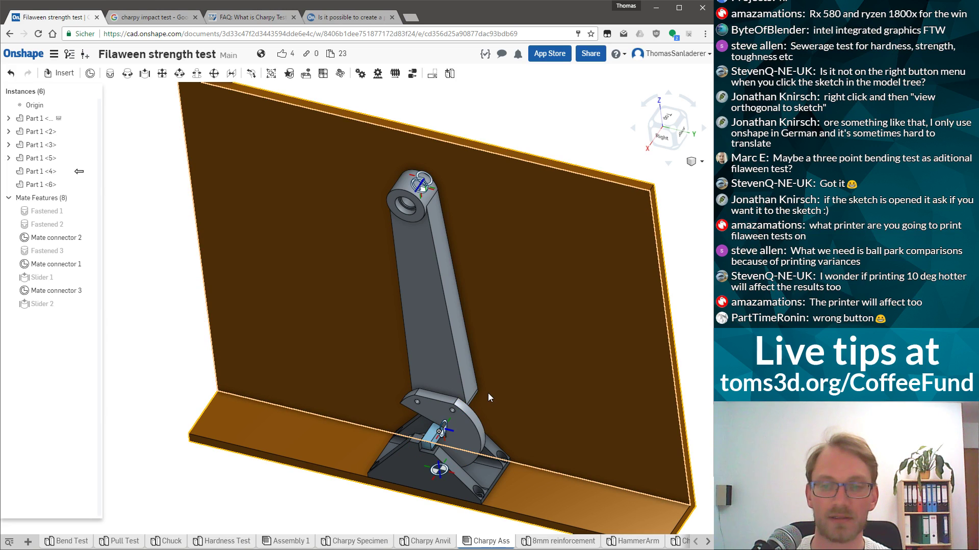
pyautogui.moveTo(537, 366); pyautogui.dragTo(534, 329, button='right')
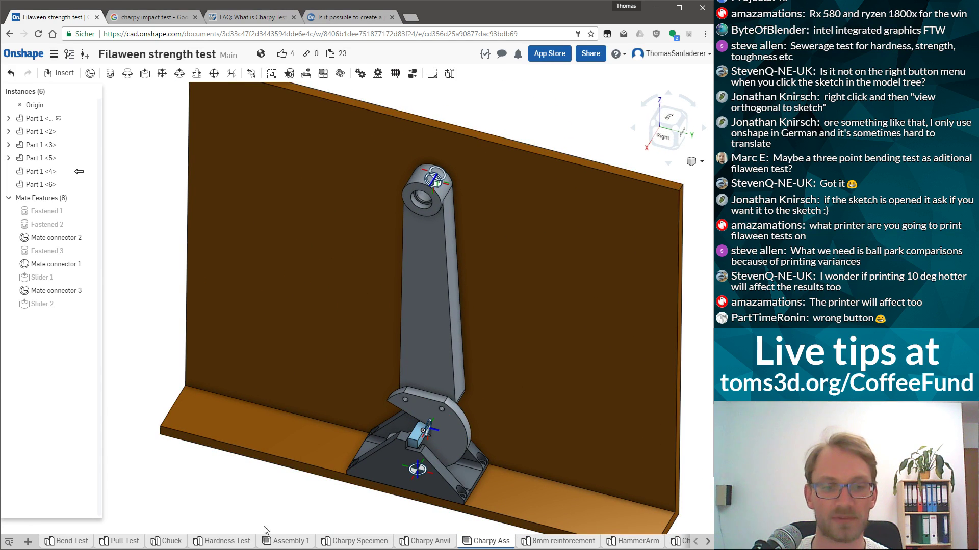
pyautogui.click(284, 541)
pyautogui.click(233, 541)
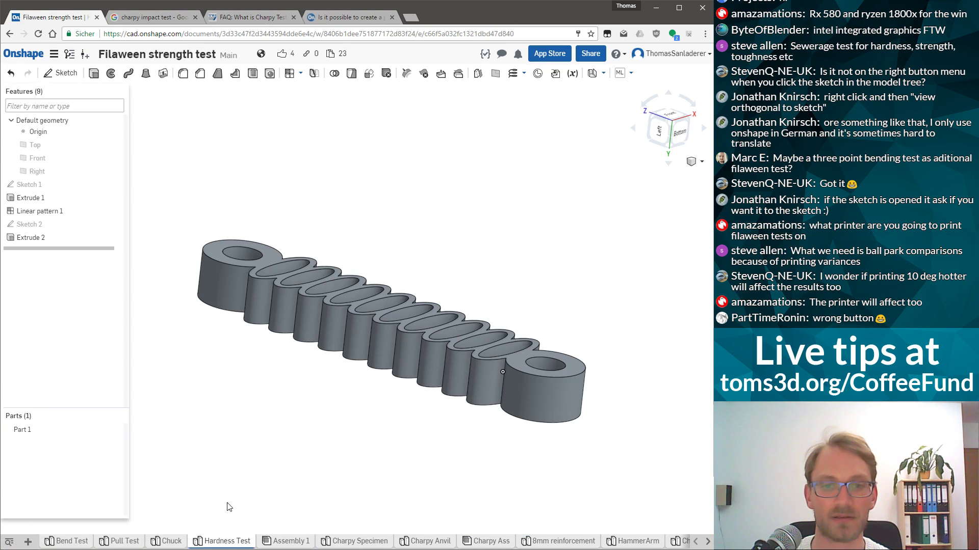
pyautogui.moveTo(316, 358); pyautogui.dragTo(314, 380, button='right')
pyautogui.click(290, 541)
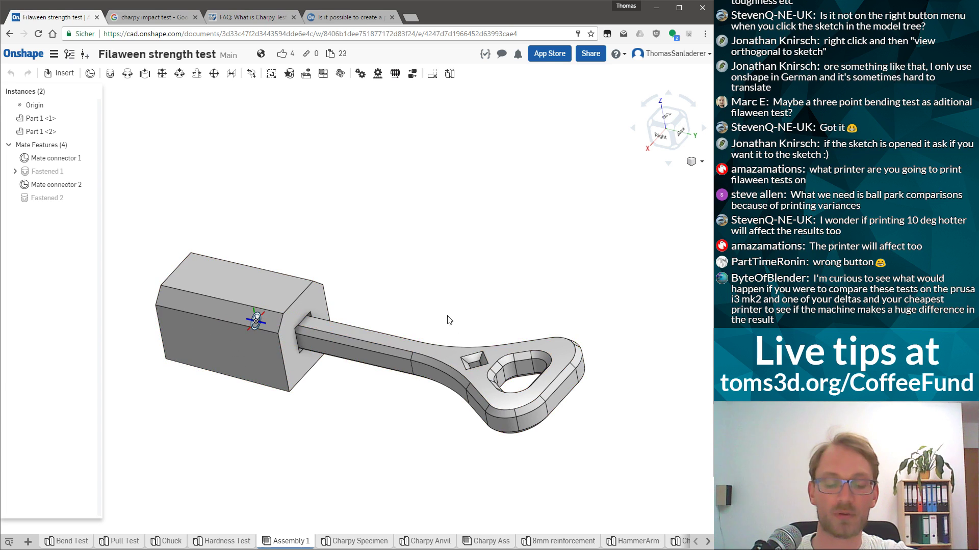
pyautogui.click(130, 543)
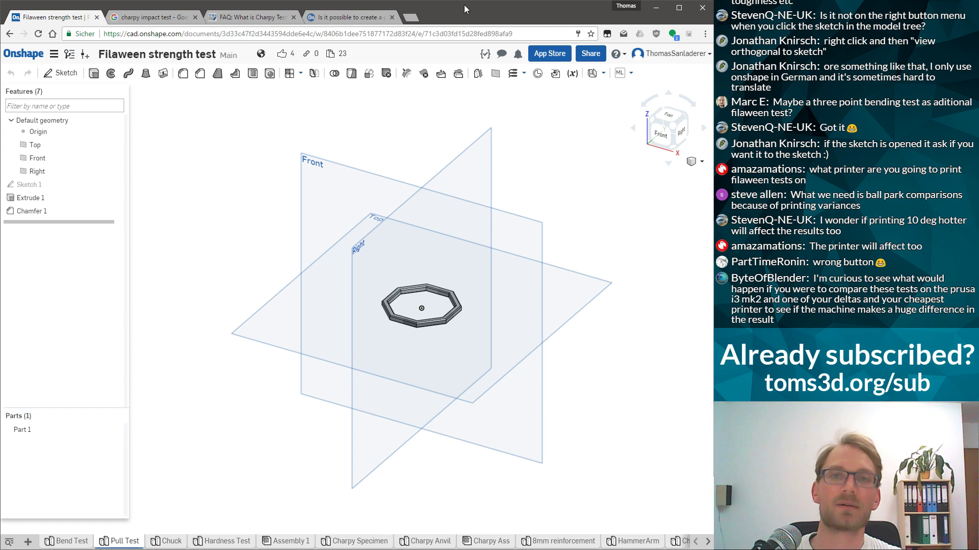
# Open the "Filaween: Wall of data" spreadsheet in a new browser tab and skim its bend and pull test columns
pyautogui.click(411, 17)
pyautogui.write('wall')
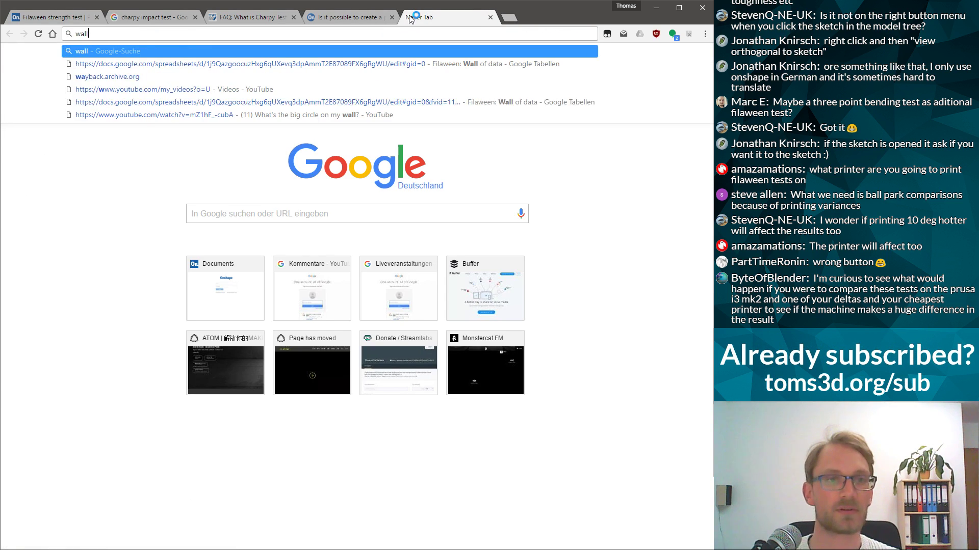
pyautogui.press('Down')
pyautogui.press('Return')
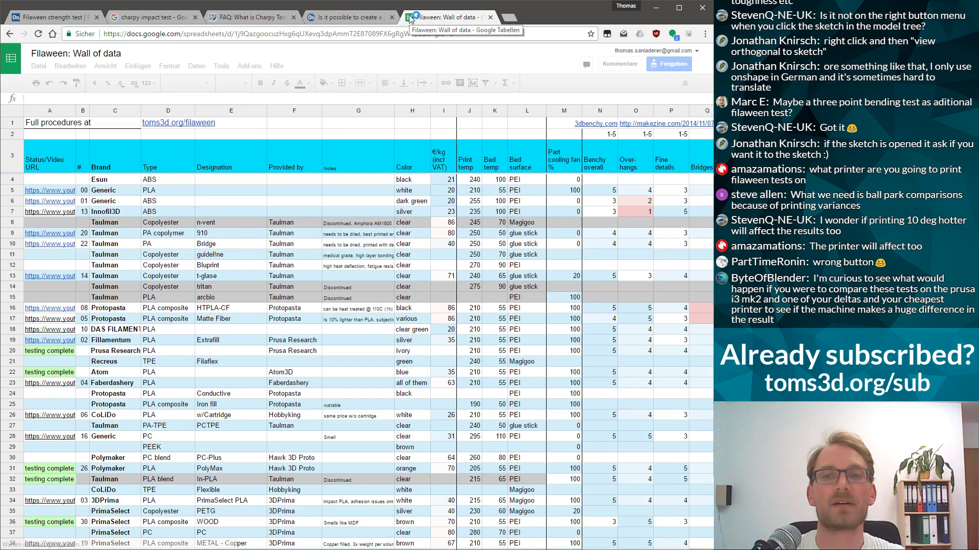
pyautogui.hscroll(15, 345, 300)
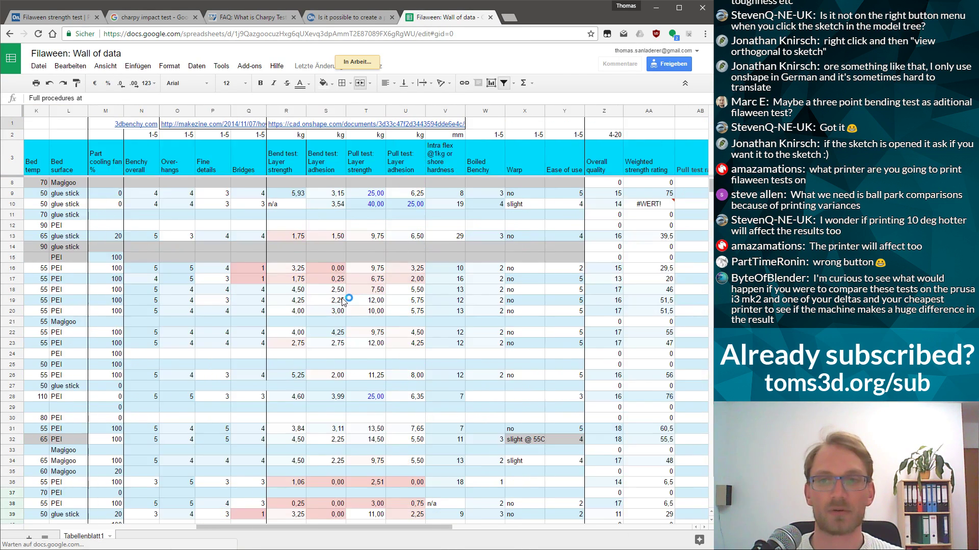
pyautogui.hscroll(-9, 346, 302)
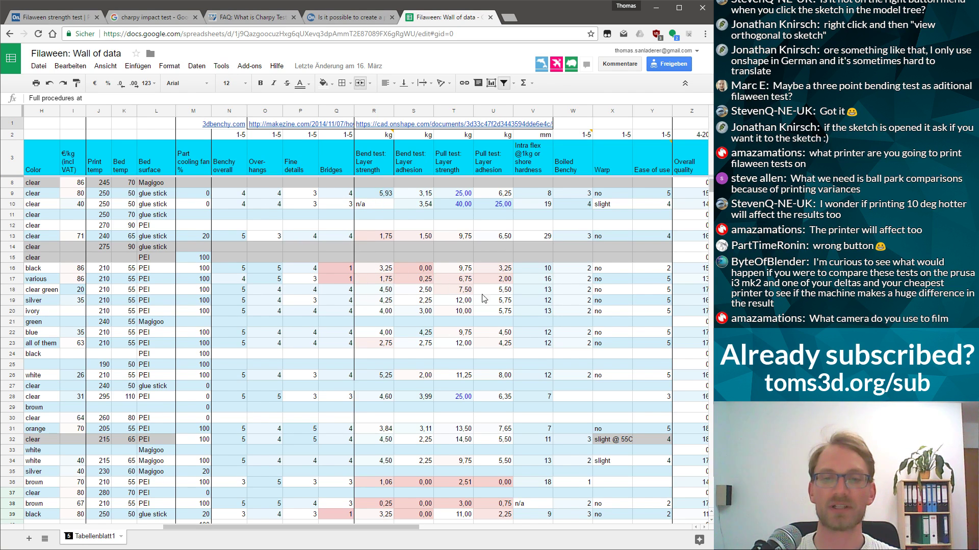
pyautogui.scroll(-6, 474, 351)
pyautogui.scroll(4, 474, 358)
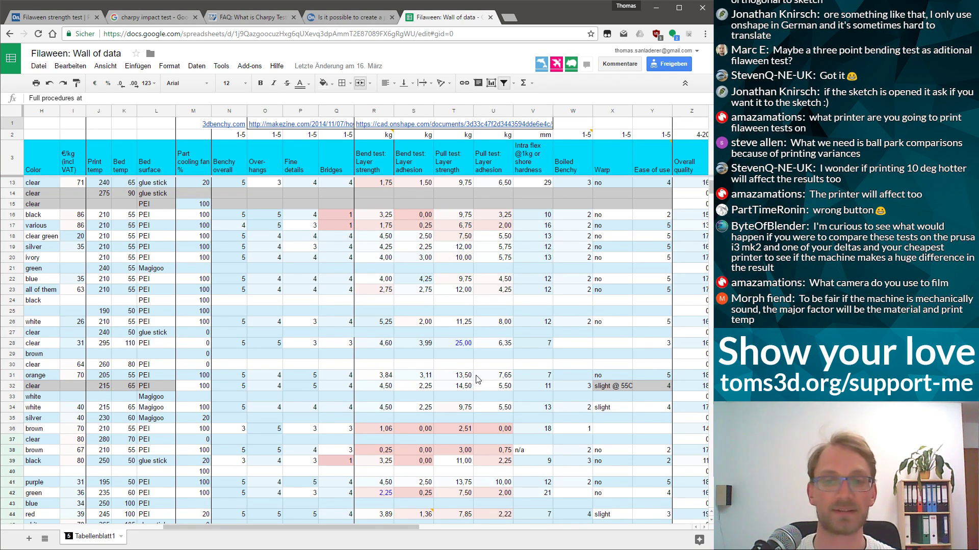
pyautogui.scroll(3, 499, 398)
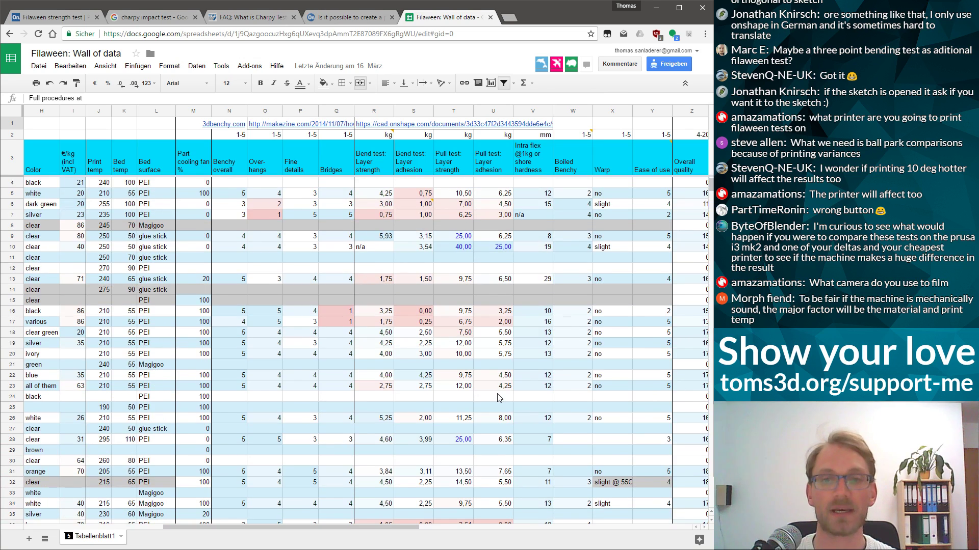
# Examine the pull test layer strength entries for rows 10 and 28 and match them to their filament brand and type
pyautogui.click(464, 247)
pyautogui.hscroll(-5, 497, 260)
pyautogui.click(163, 236)
pyautogui.click(209, 247)
pyautogui.hscroll(5, 305, 262)
pyautogui.hscroll(-2, 306, 262)
pyautogui.hscroll(2, 305, 262)
pyautogui.scroll(-4, 384, 299)
pyautogui.click(380, 314)
pyautogui.hscroll(-5, 380, 313)
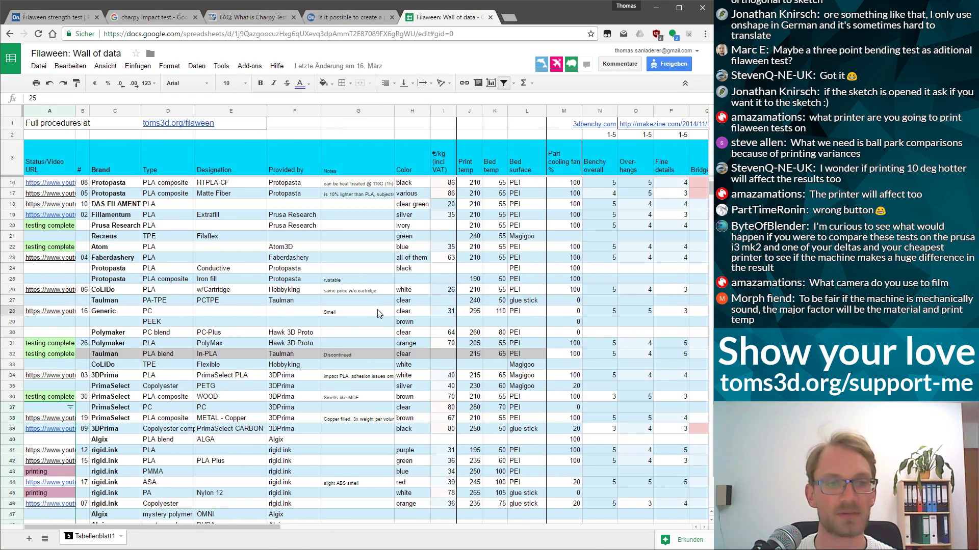
# Examine the pull test layer strength in row 46 with its filament, and the layer adhesion in row 10
pyautogui.hscroll(5, 513, 346)
pyautogui.scroll(-3, 393, 354)
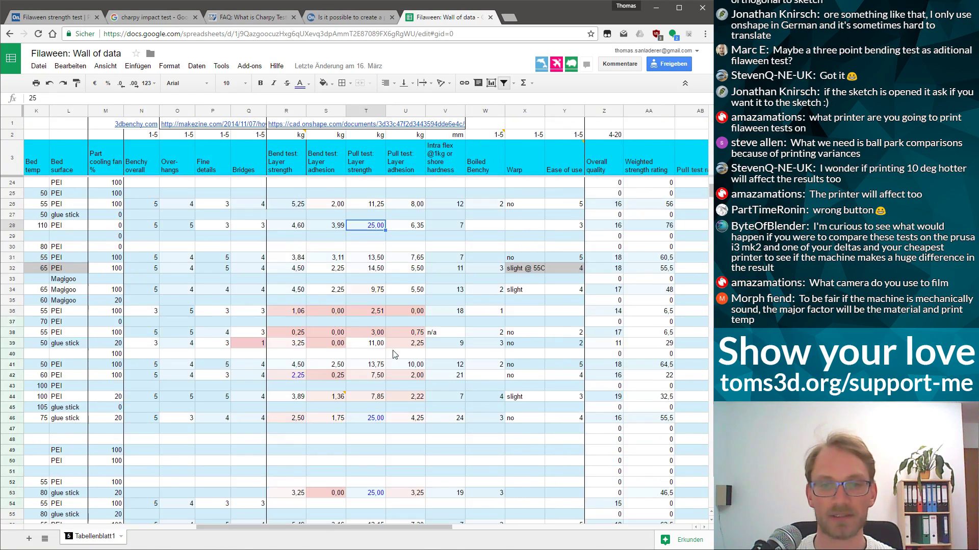
pyautogui.click(380, 417)
pyautogui.hscroll(-5, 378, 424)
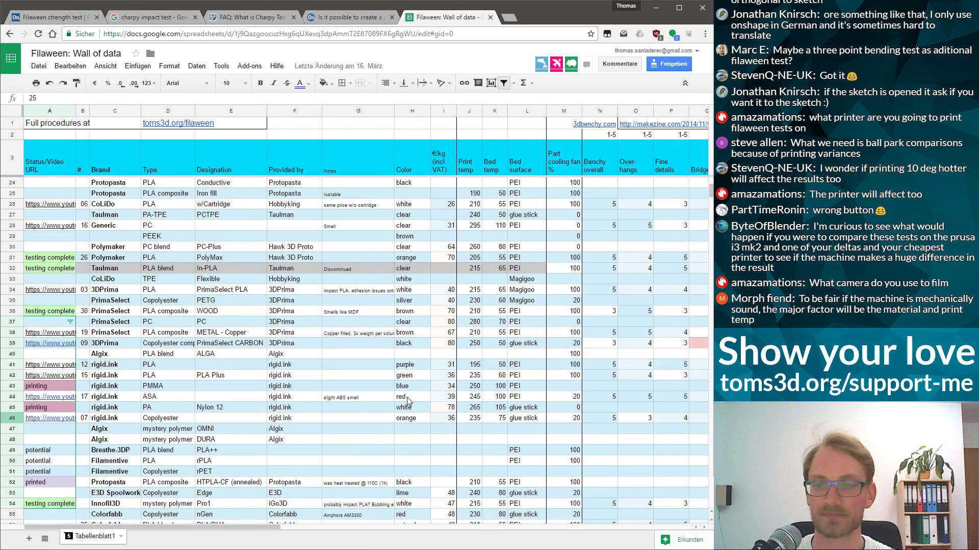
pyautogui.hscroll(5, 482, 441)
pyautogui.scroll(5, 464, 425)
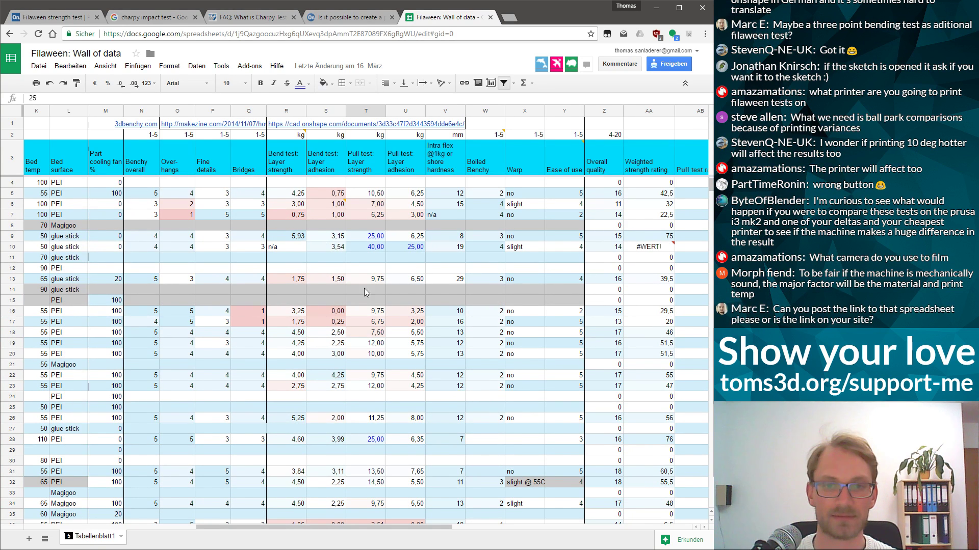
pyautogui.click(392, 250)
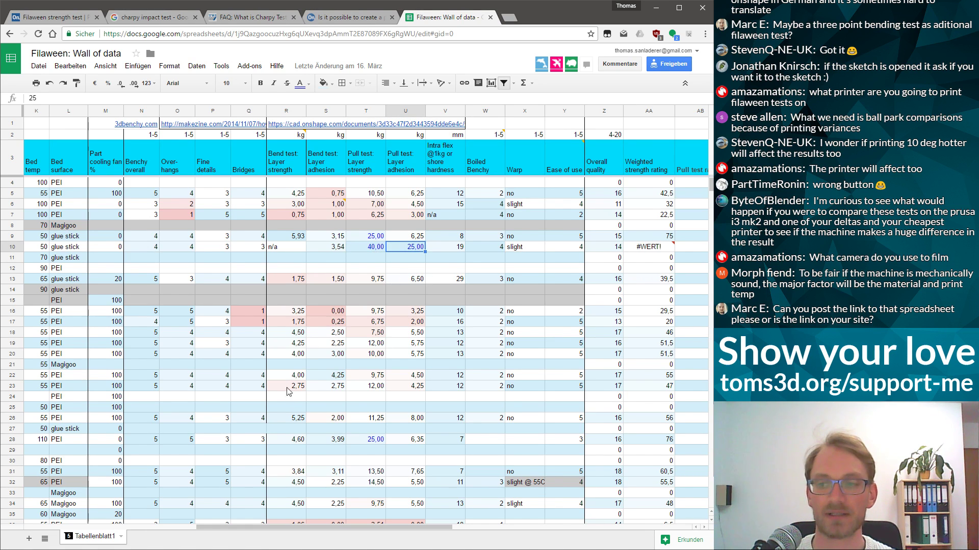
# Copy the spreadsheet's web address and switch to the livestream chat to share the link
pyautogui.hscroll(-5, 450, 330)
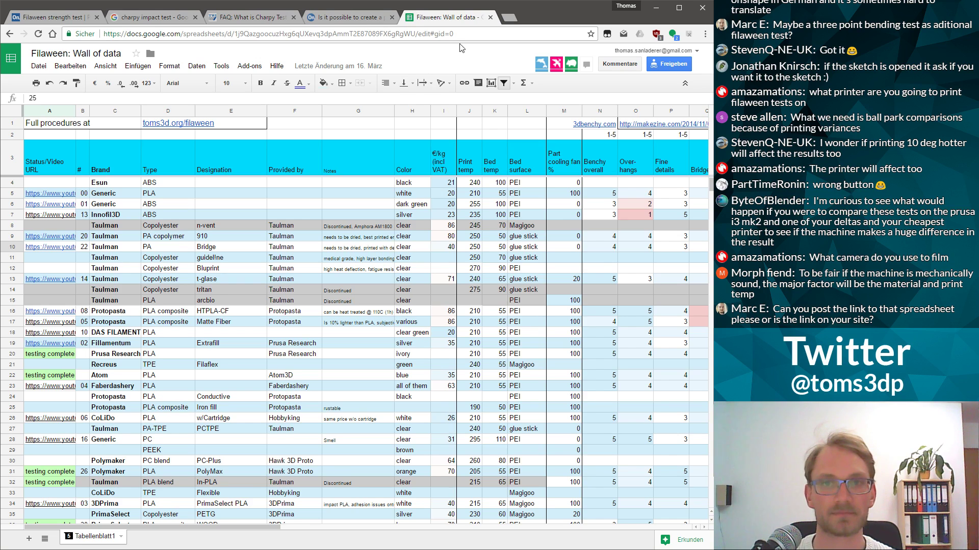
pyautogui.hotkey('ctrl', 'l')
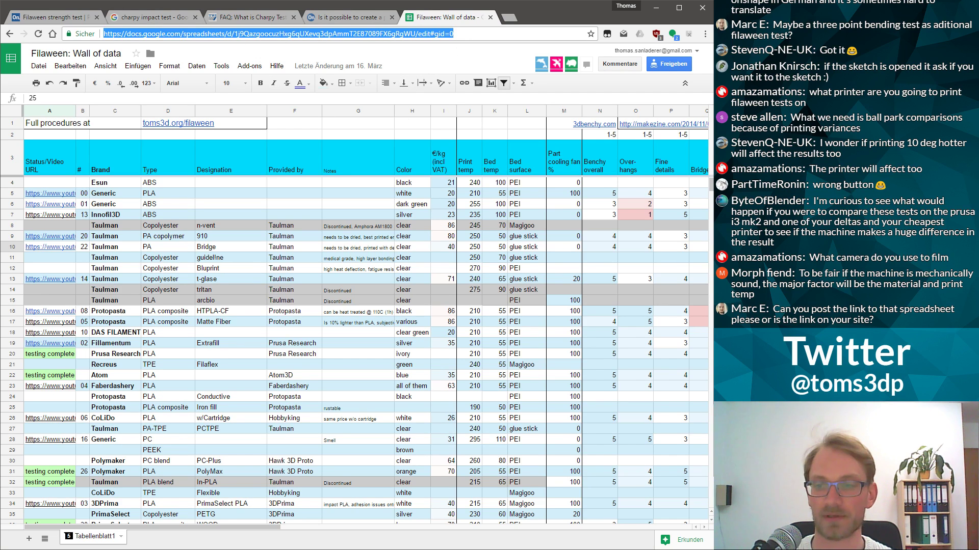
pyautogui.hotkey('alt', 'Tab')
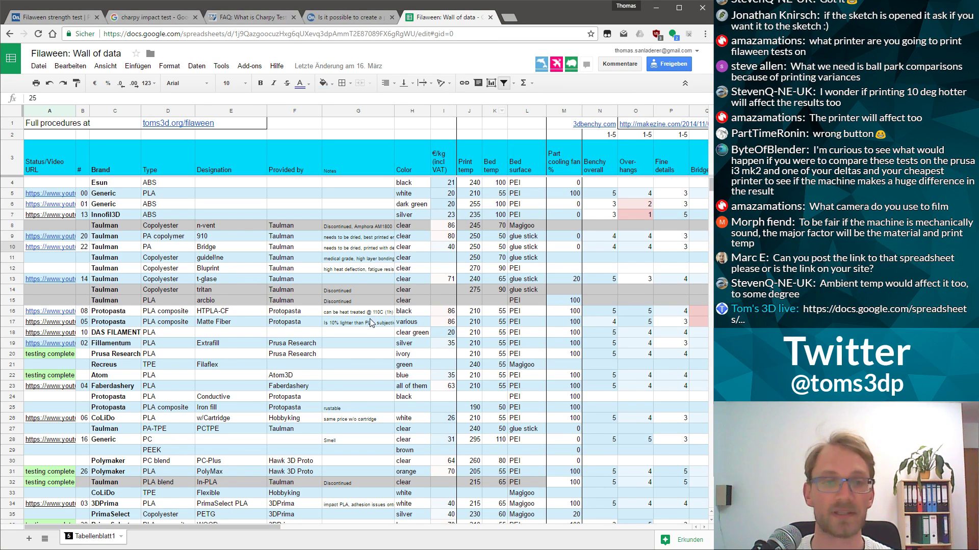
# Compare the filament brands and types with their bend, pull and hardness test results across the whole spreadsheet
pyautogui.scroll(-5, 416, 284)
pyautogui.scroll(5, 422, 284)
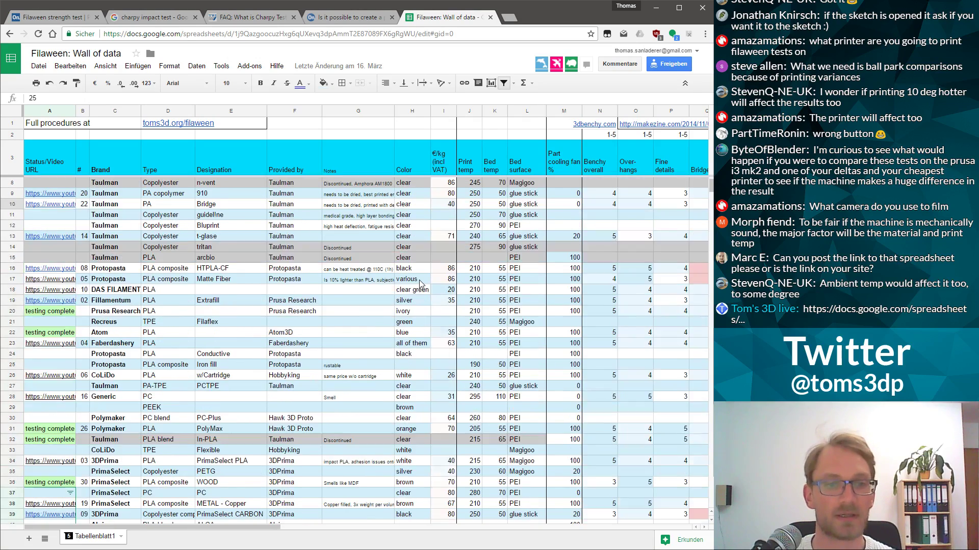
pyautogui.hscroll(5, 412, 284)
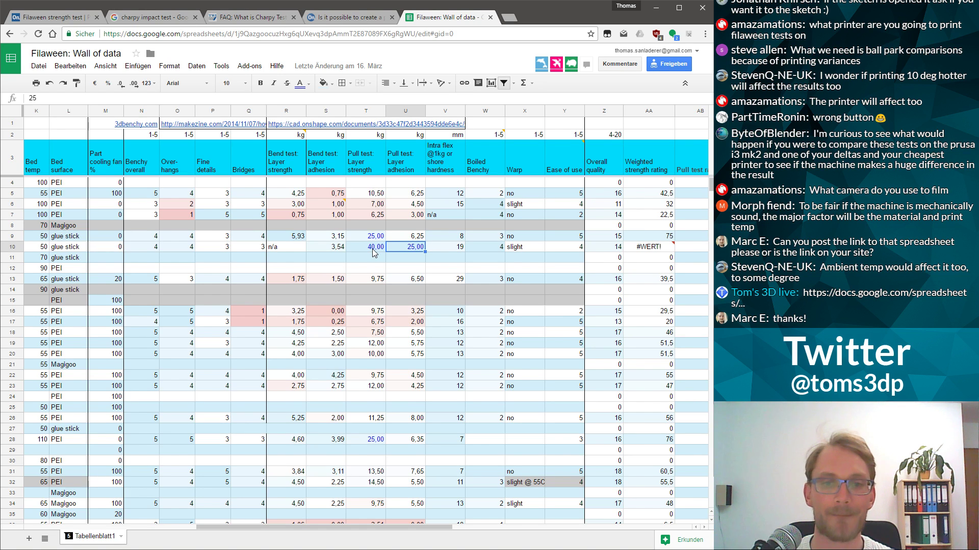
pyautogui.scroll(-6, 373, 254)
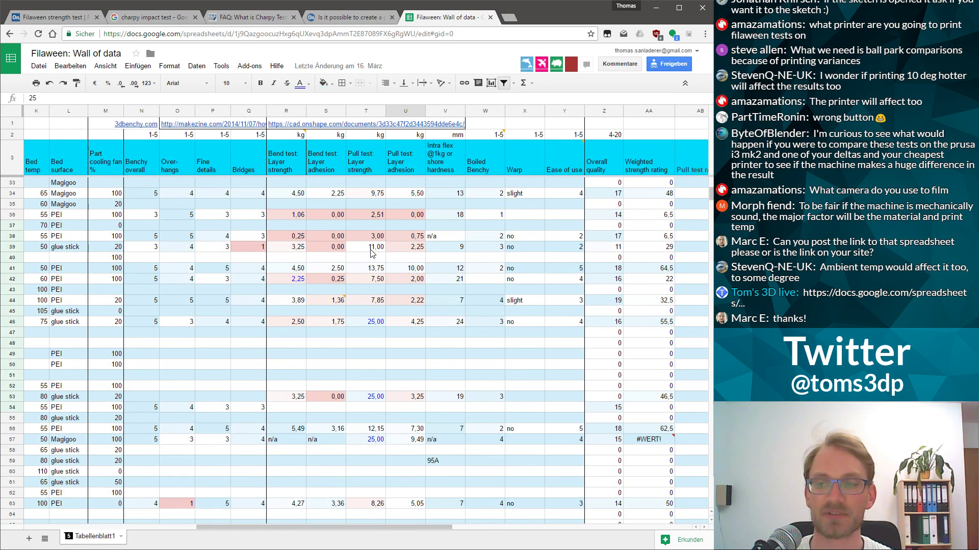
pyautogui.hscroll(-10, 322, 288)
pyautogui.scroll(8, 322, 288)
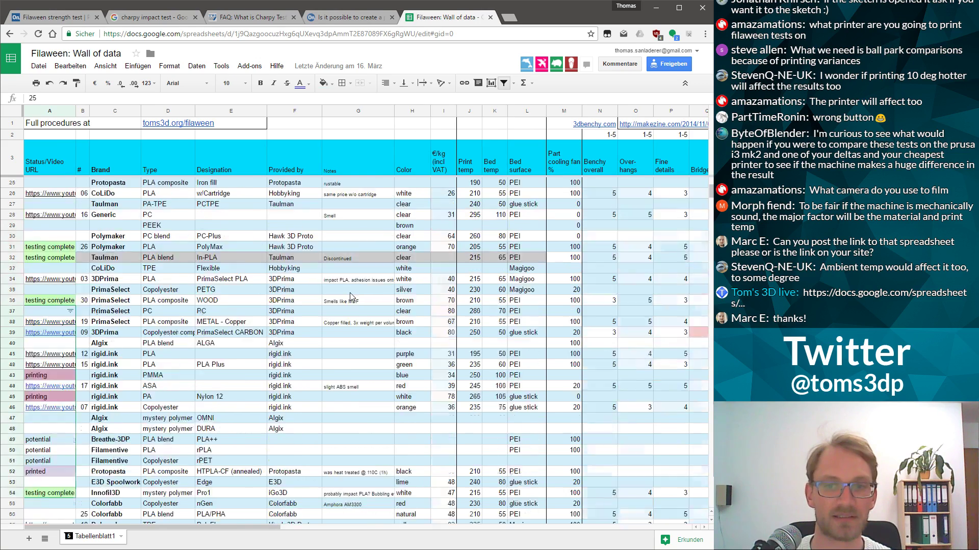
pyautogui.scroll(2, 349, 297)
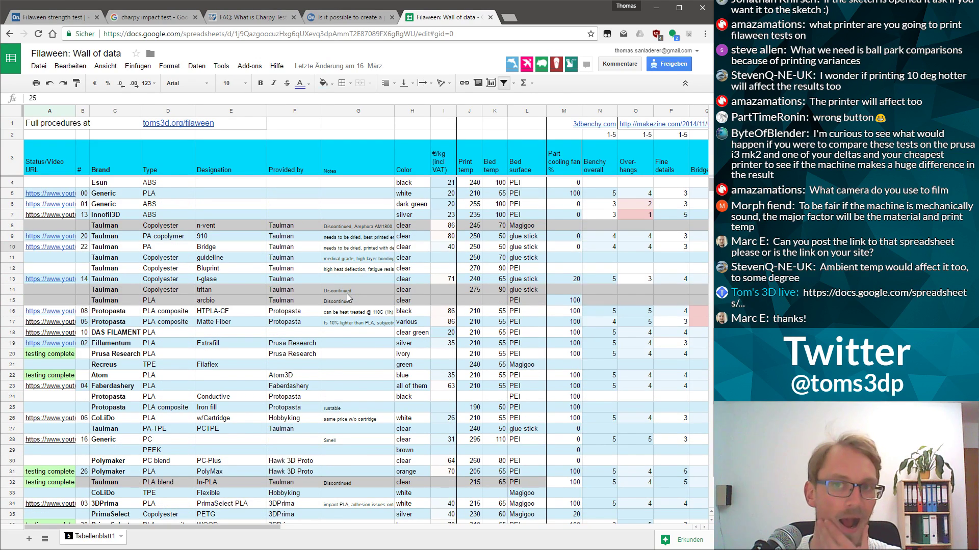
pyautogui.hscroll(10, 341, 343)
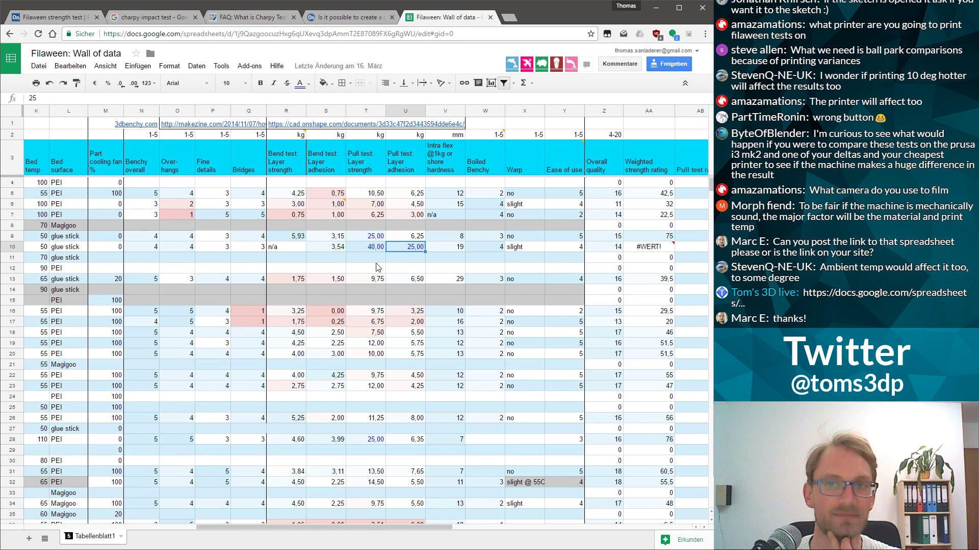
pyautogui.hscroll(-10, 406, 335)
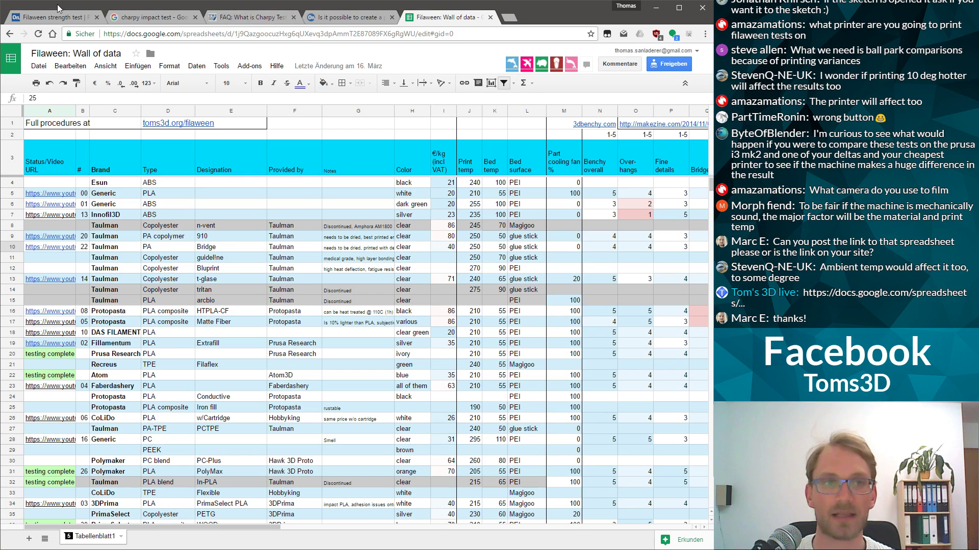
# Return to the Filaween strength test CAD document and compare the Hardness Test, Assembly 1, Chuck and Pull Test models
pyautogui.click(50, 19)
pyautogui.click(206, 543)
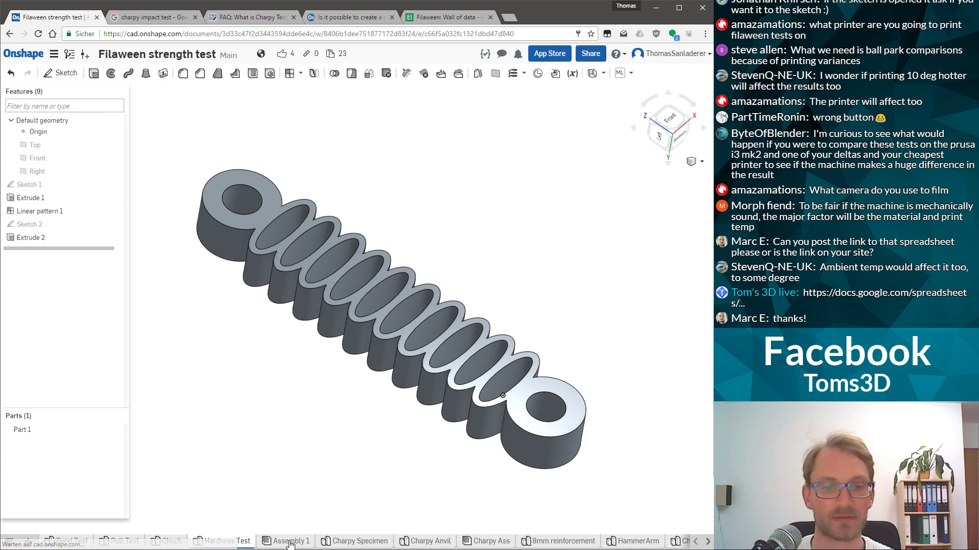
pyautogui.click(285, 542)
pyautogui.moveTo(359, 372); pyautogui.dragTo(513, 273, button='right')
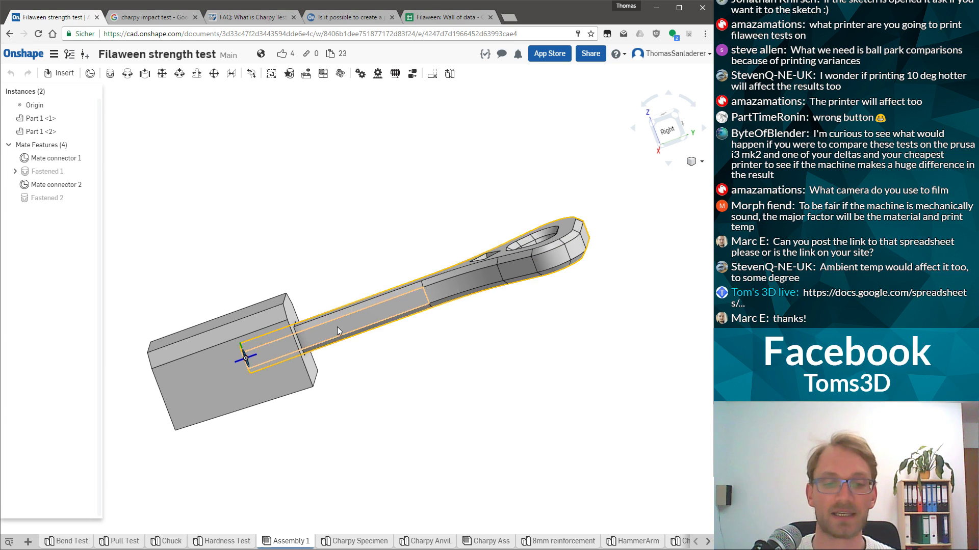
pyautogui.click(126, 546)
pyautogui.moveTo(372, 290); pyautogui.dragTo(390, 318, button='right')
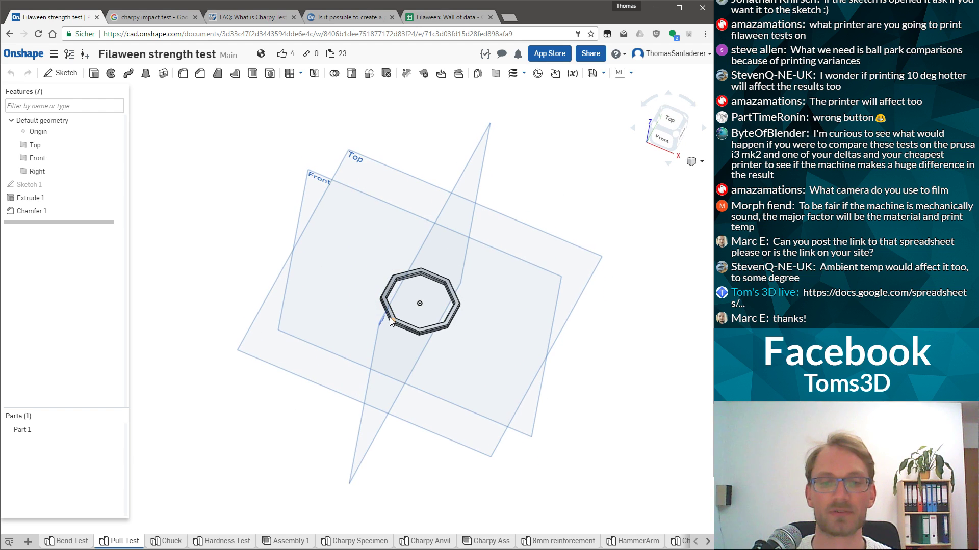
pyautogui.click(220, 547)
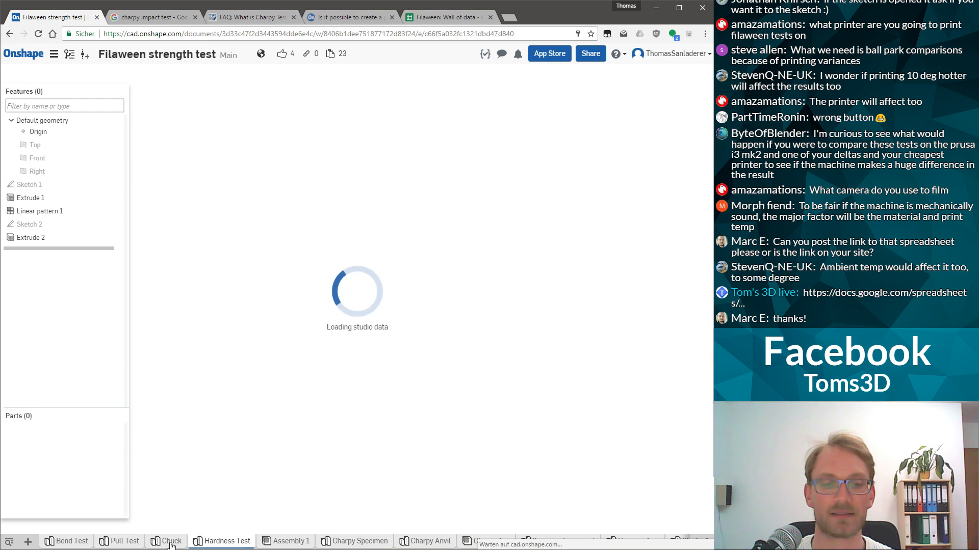
pyautogui.click(284, 543)
pyautogui.moveTo(428, 331); pyautogui.dragTo(315, 414, button='right')
pyautogui.click(178, 542)
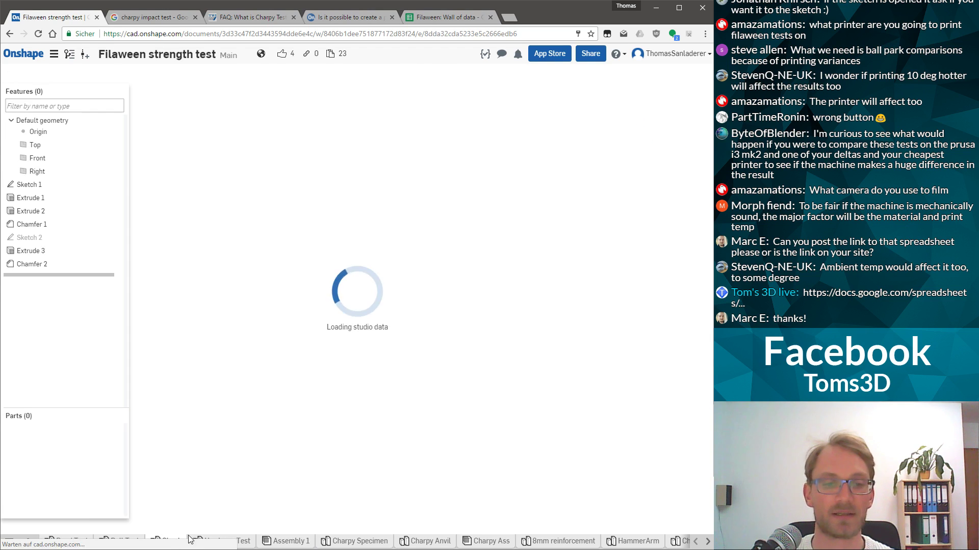
pyautogui.click(221, 543)
pyautogui.click(120, 541)
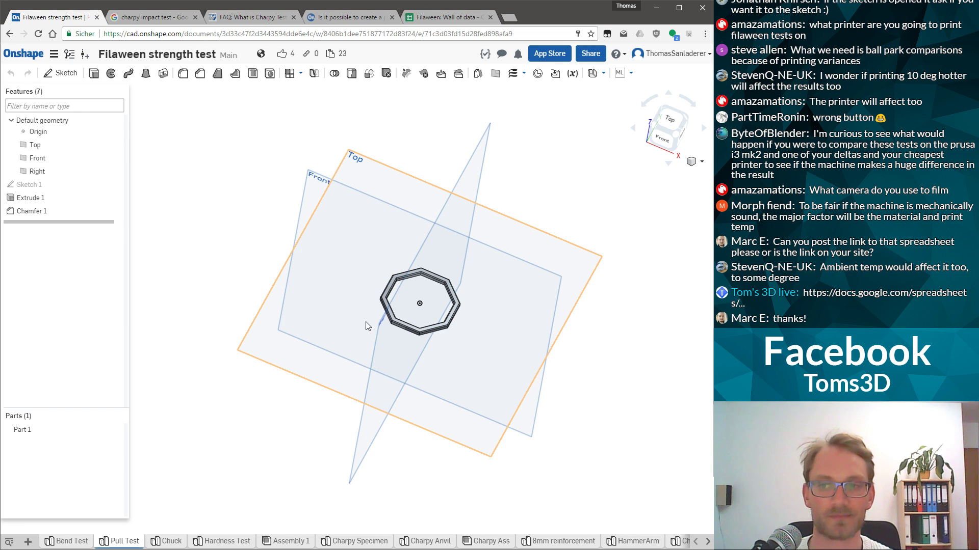
# Examine the Assembly 1 model and return to the spring-like Hardness Test part
pyautogui.click(293, 542)
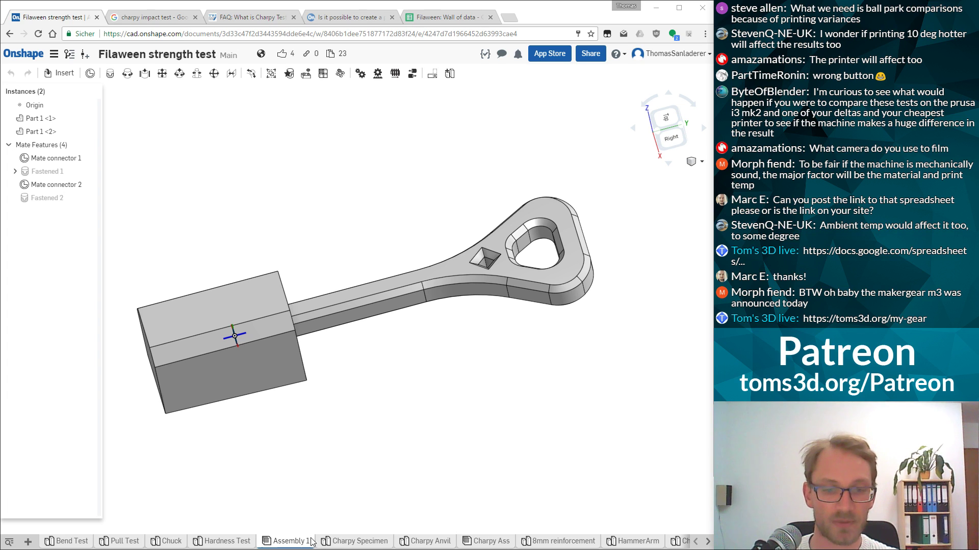
pyautogui.click(223, 542)
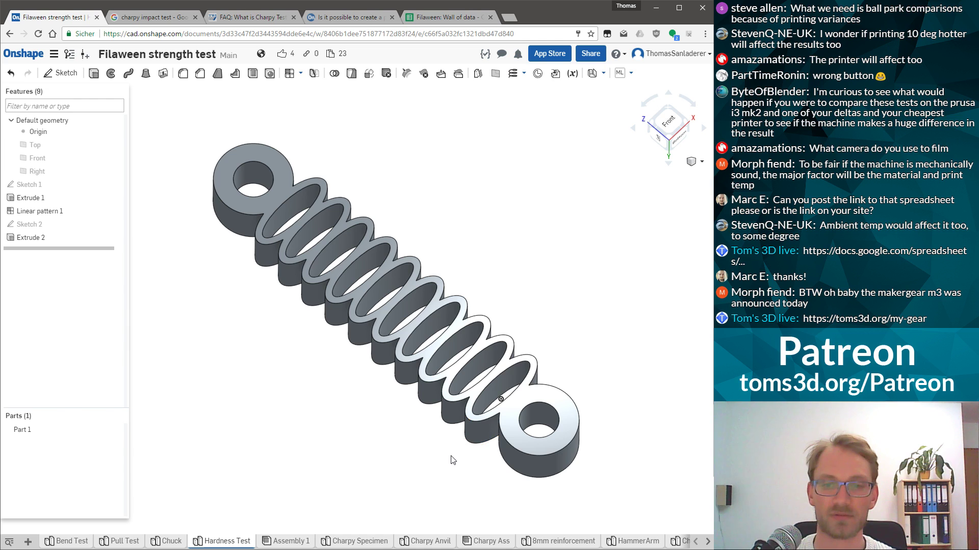
pyautogui.moveTo(489, 408)
pyautogui.mouseDown(button='right')
pyautogui.moveTo(505, 363)
pyautogui.moveTo(505, 383)
pyautogui.moveTo(479, 424)
pyautogui.mouseUp(button='right')
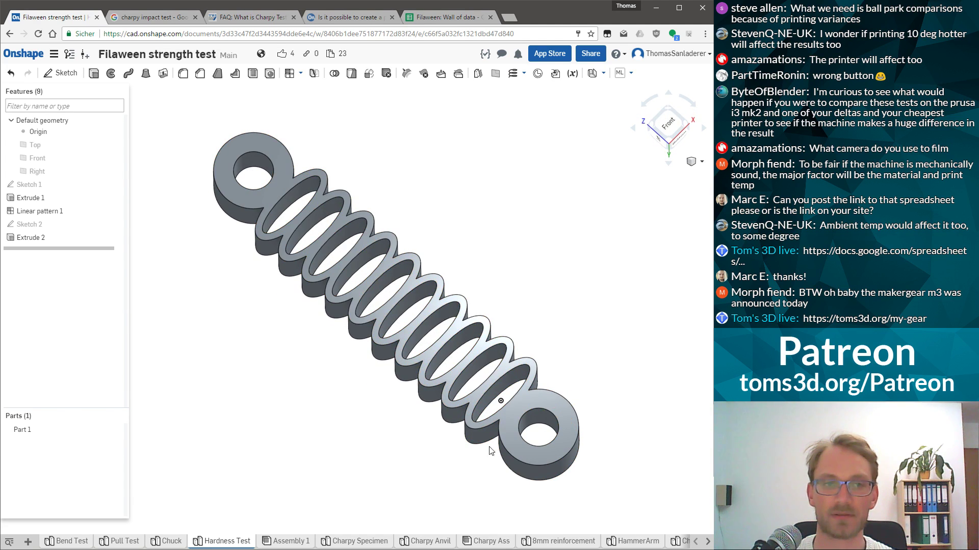
# Start a new sketch on the Front plane of the Hardness Test part and view it straight on
pyautogui.click(34, 158)
pyautogui.scroll(-3, 540, 311)
pyautogui.moveTo(549, 332); pyautogui.dragTo(499, 326, button='right')
pyautogui.scroll(5, 512, 332)
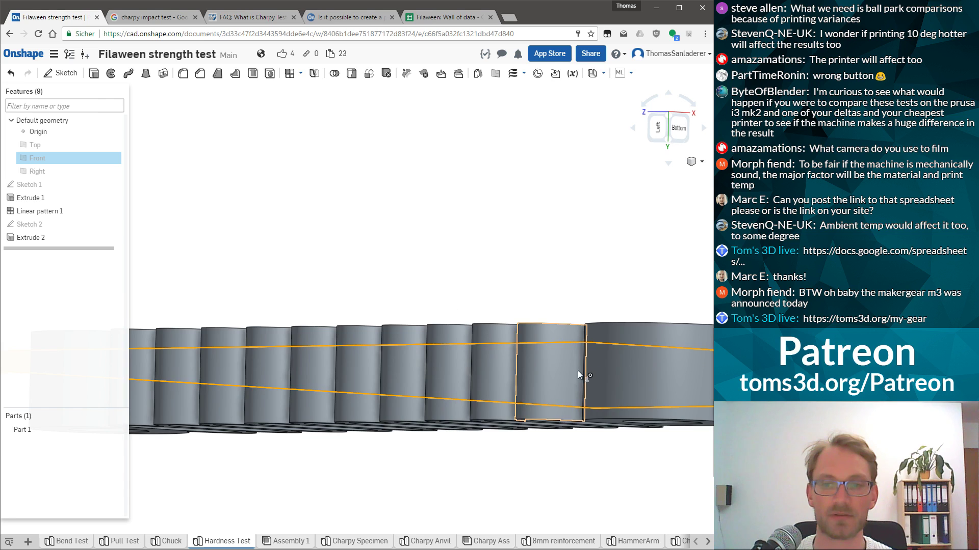
pyautogui.scroll(-3, 578, 371)
pyautogui.moveTo(582, 373); pyautogui.dragTo(583, 389, button='right')
pyautogui.scroll(5, 583, 388)
pyautogui.click(624, 414)
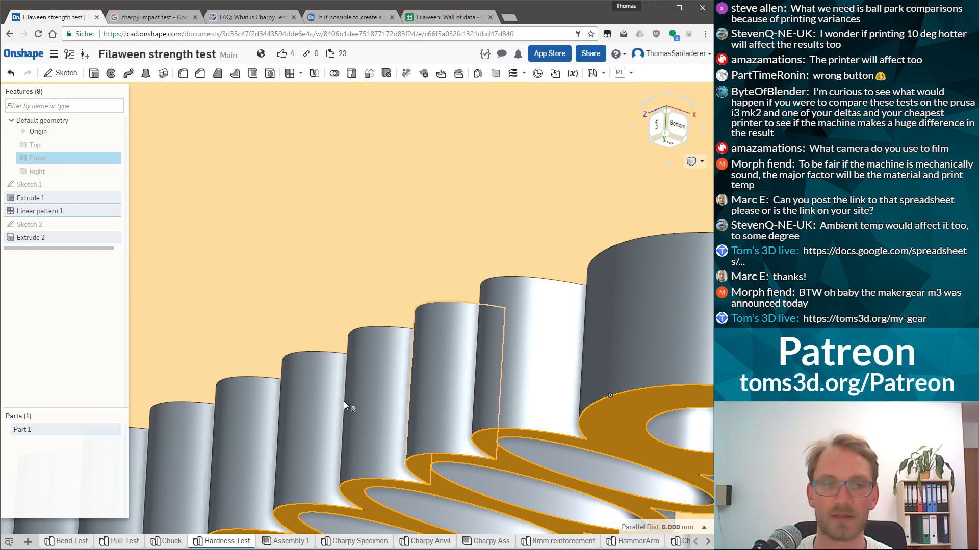
pyautogui.click(60, 73)
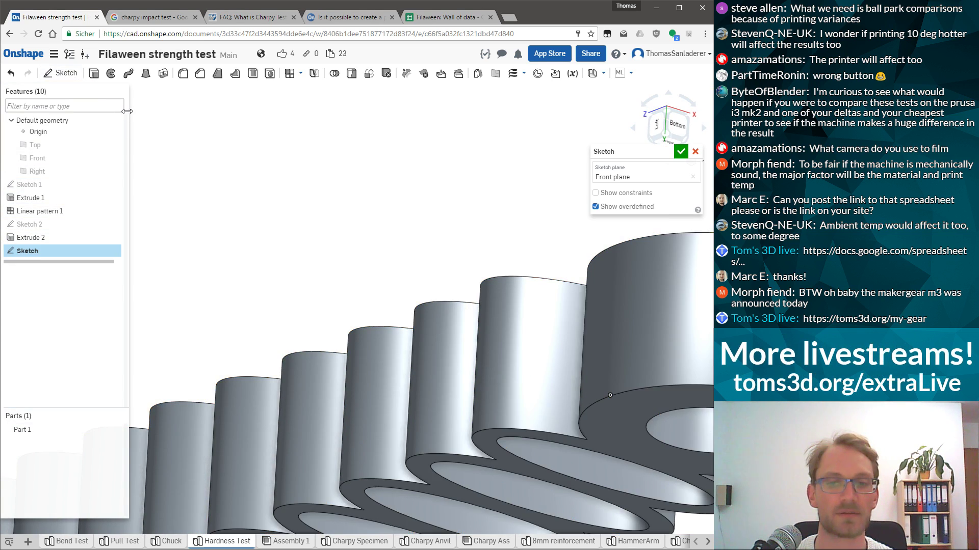
pyautogui.press('n')
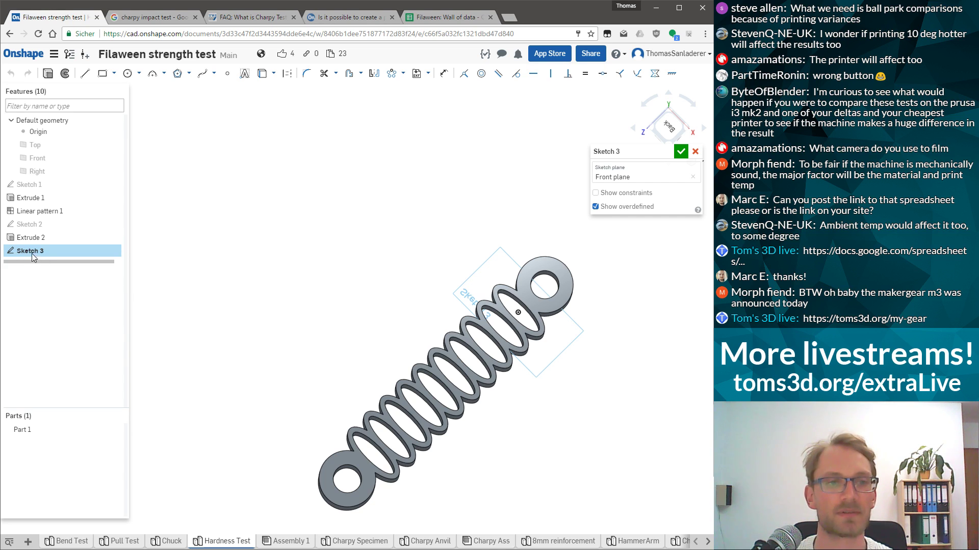
# Sketch a three-sided inscribed polygon with sides about 5.4 mm long, centred at the outer edge of the lowest oval ring
pyautogui.rightClick(31, 226)
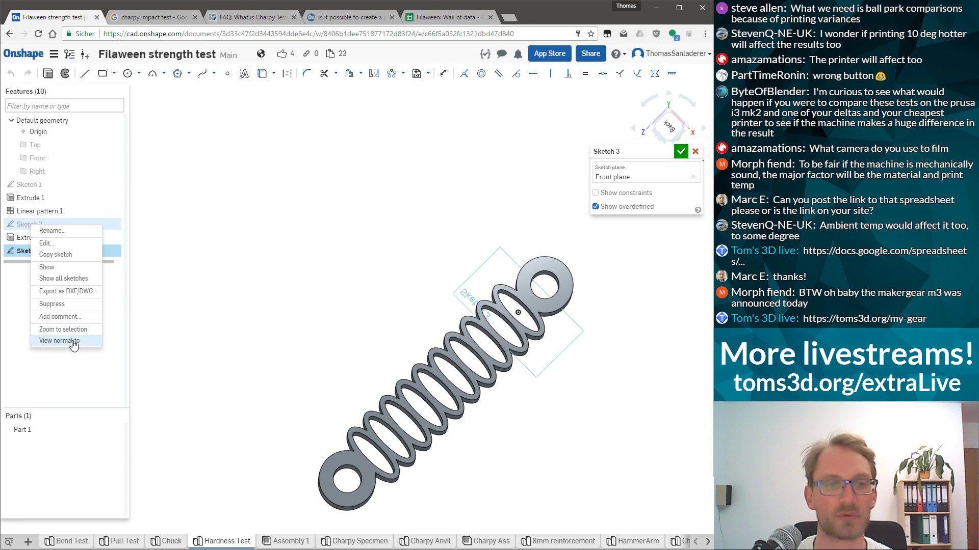
pyautogui.click(22, 252)
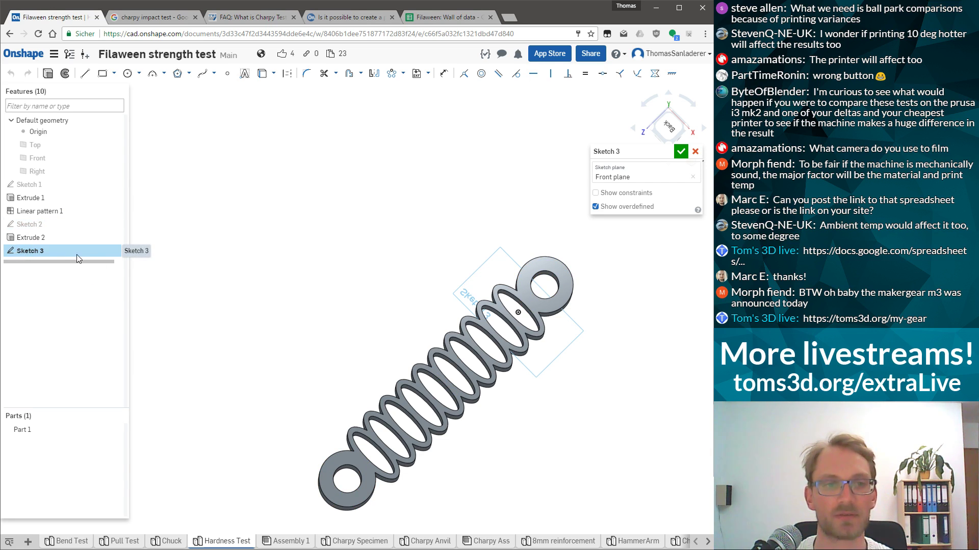
pyautogui.click(663, 139)
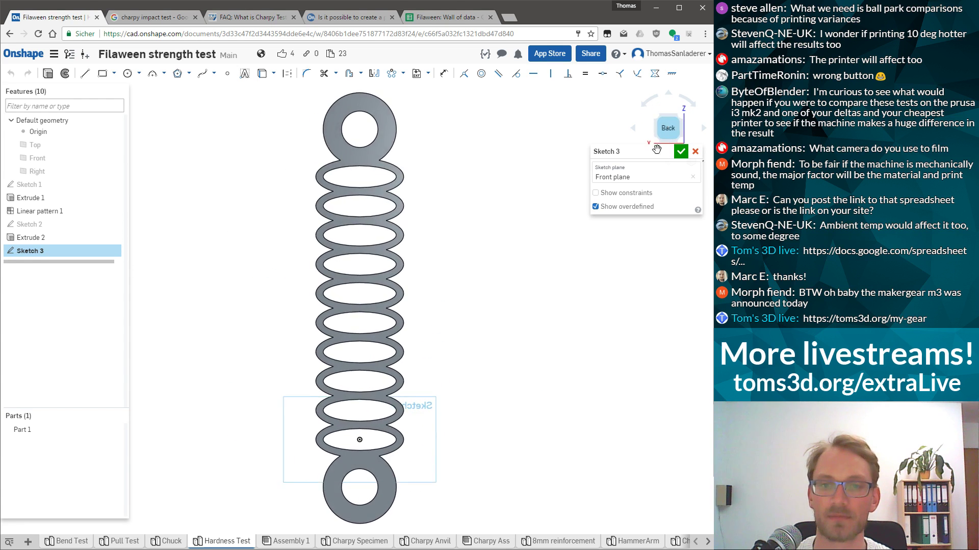
pyautogui.scroll(-3, 377, 439)
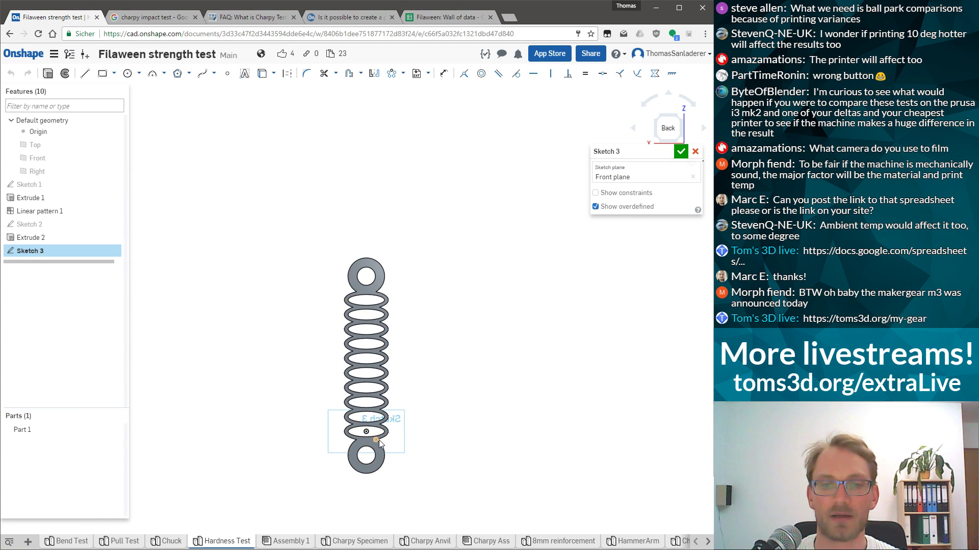
pyautogui.scroll(10, 377, 439)
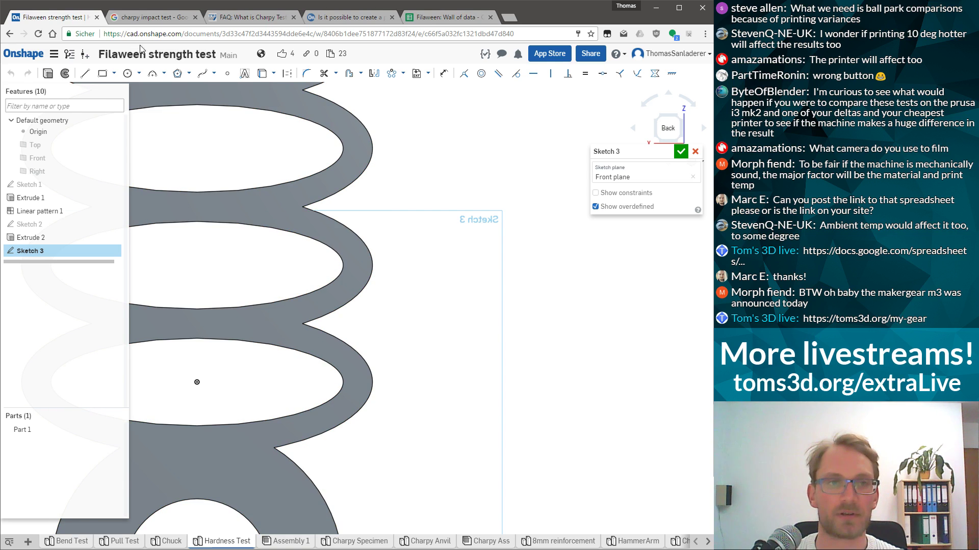
pyautogui.click(189, 73)
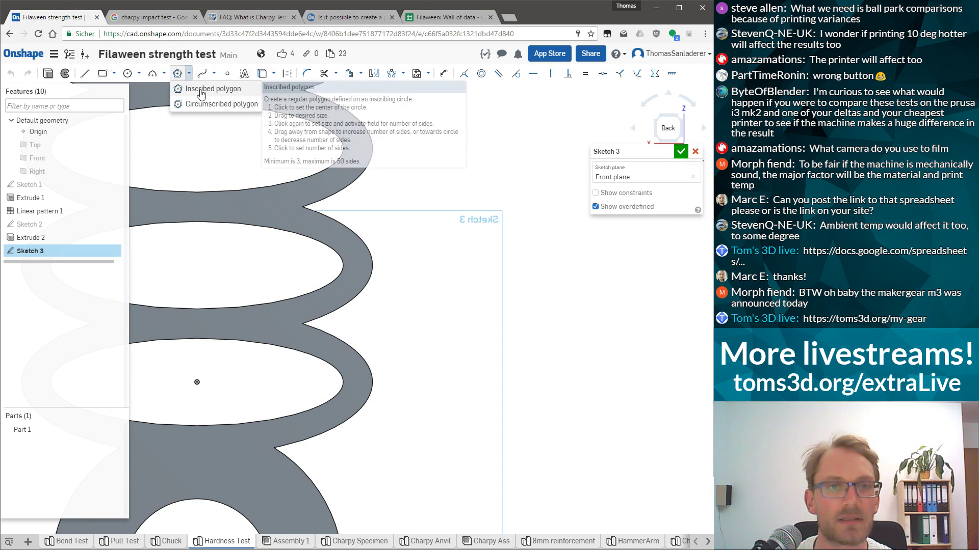
pyautogui.click(209, 89)
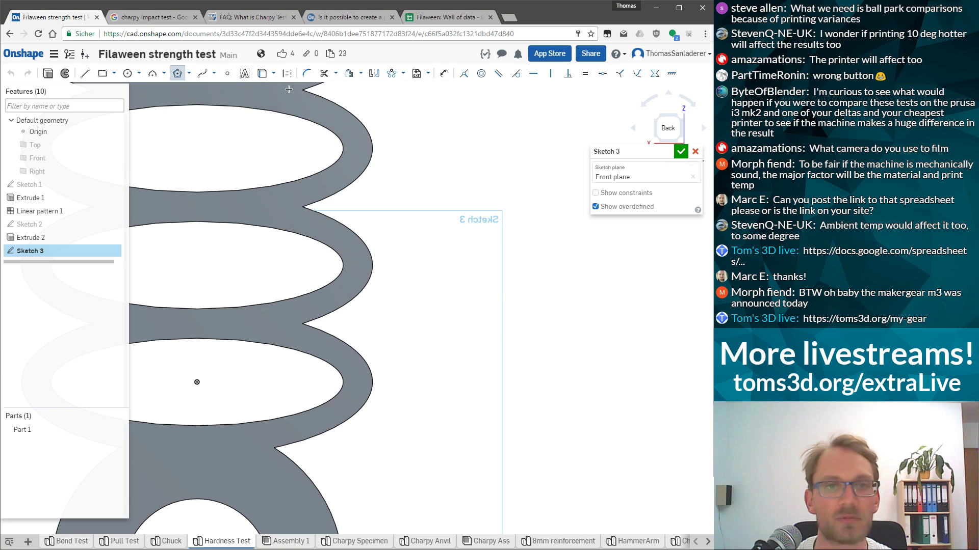
pyautogui.click(376, 383)
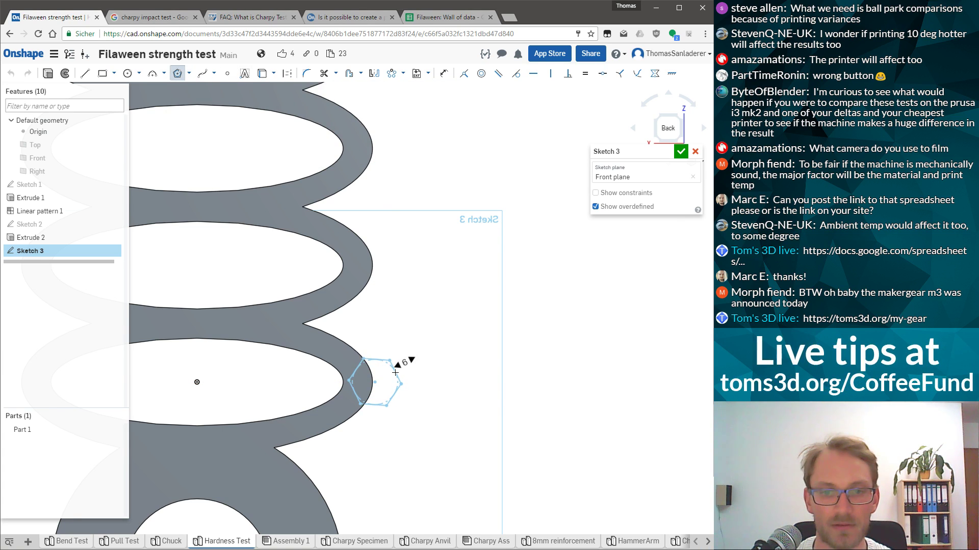
pyautogui.scroll(2, 398, 365)
pyautogui.write('15')
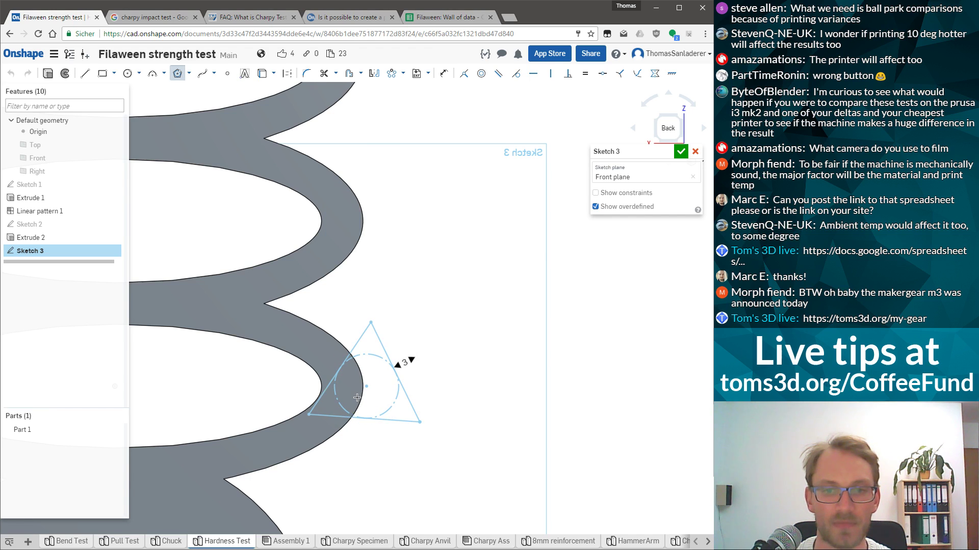
pyautogui.click(357, 397)
pyautogui.press('Escape')
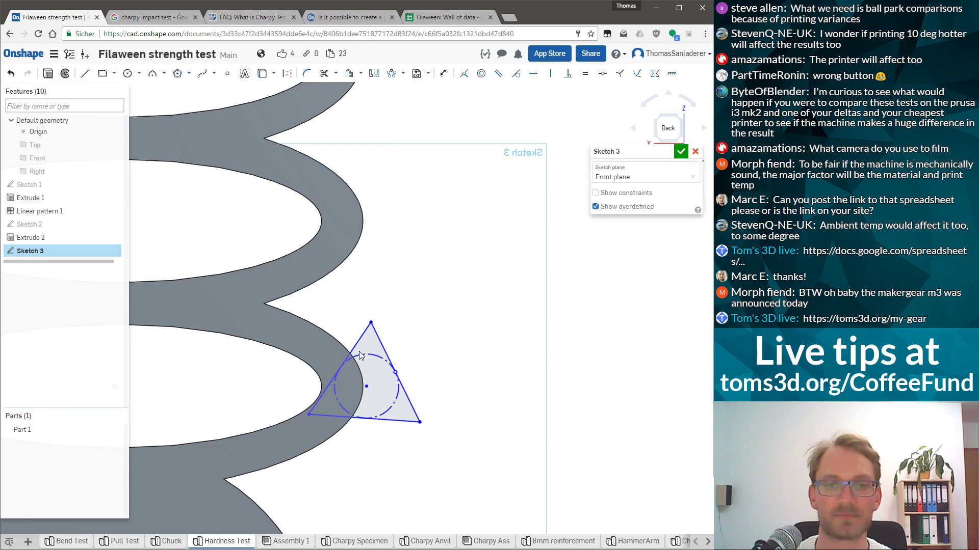
# Constrain the triangle's inner side vertical and make its inner corners coincident with the lowest ring's outer edge
pyautogui.click(359, 347)
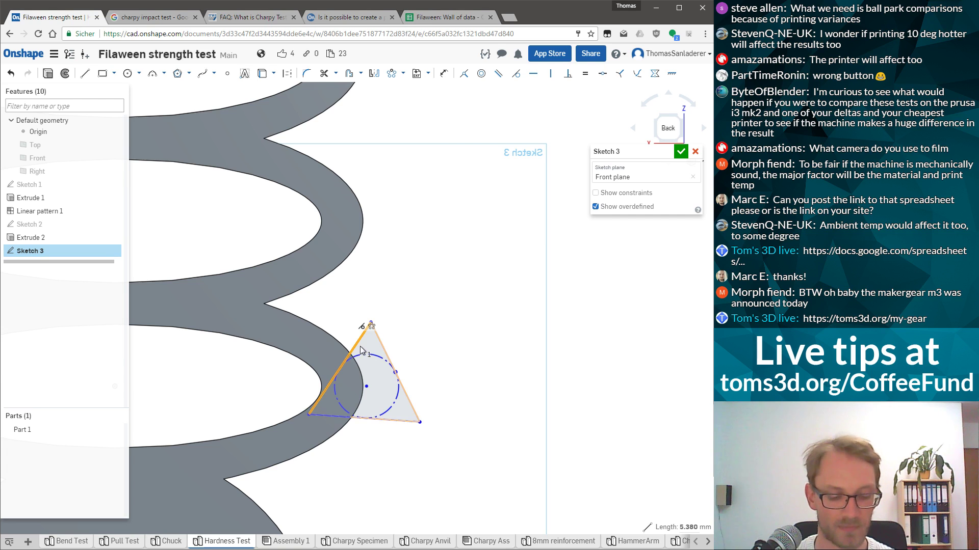
pyautogui.click(550, 73)
pyautogui.scroll(2, 350, 397)
pyautogui.scroll(-2, 327, 396)
pyautogui.moveTo(316, 387)
pyautogui.mouseDown()
pyautogui.moveTo(364, 391)
pyautogui.moveTo(350, 387)
pyautogui.mouseUp()
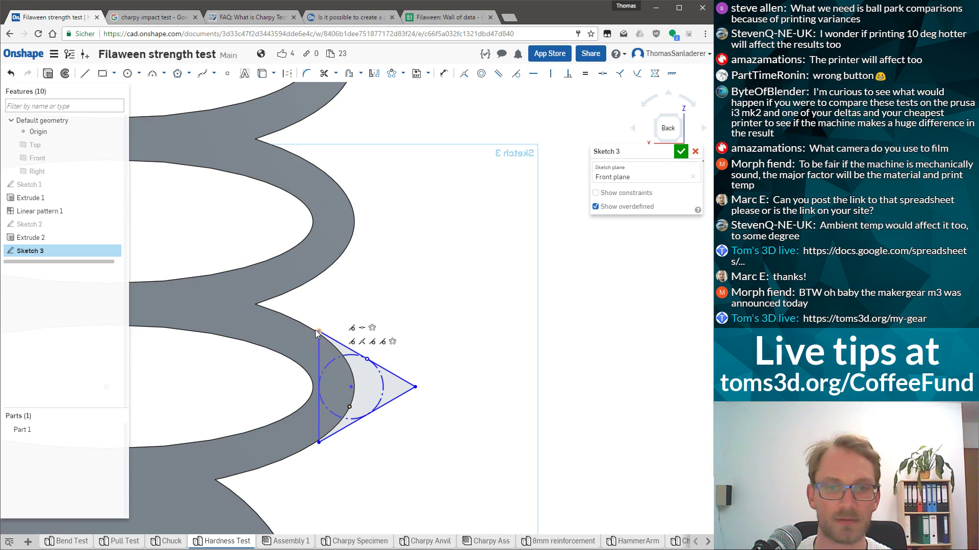
pyautogui.click(463, 74)
pyautogui.moveTo(398, 394)
pyautogui.mouseDown()
pyautogui.moveTo(374, 392)
pyautogui.moveTo(423, 393)
pyautogui.moveTo(404, 393)
pyautogui.mouseUp()
# Dimension the triangle's vertical side to 4 mm
pyautogui.press('d')
pyautogui.click(335, 388)
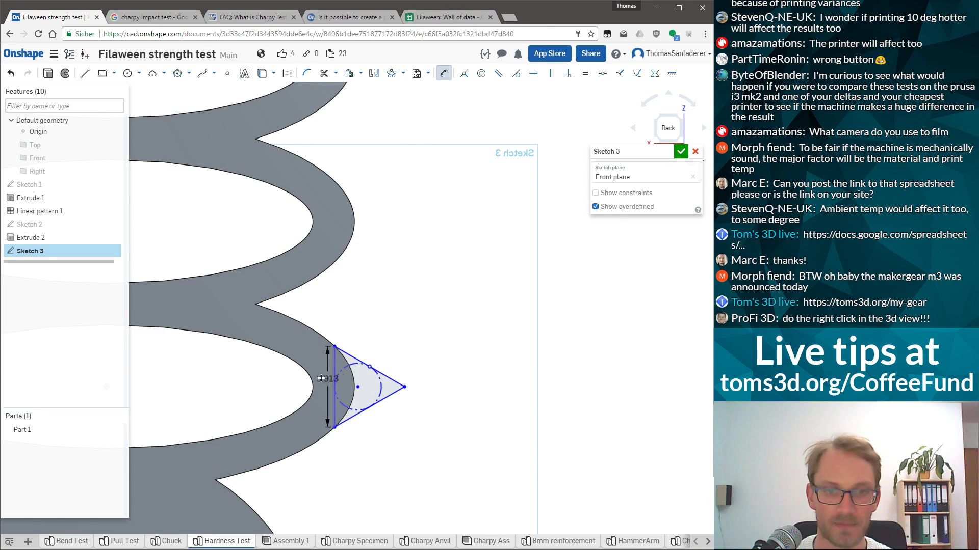
pyautogui.click(298, 387)
pyautogui.write('4')
pyautogui.press('Return')
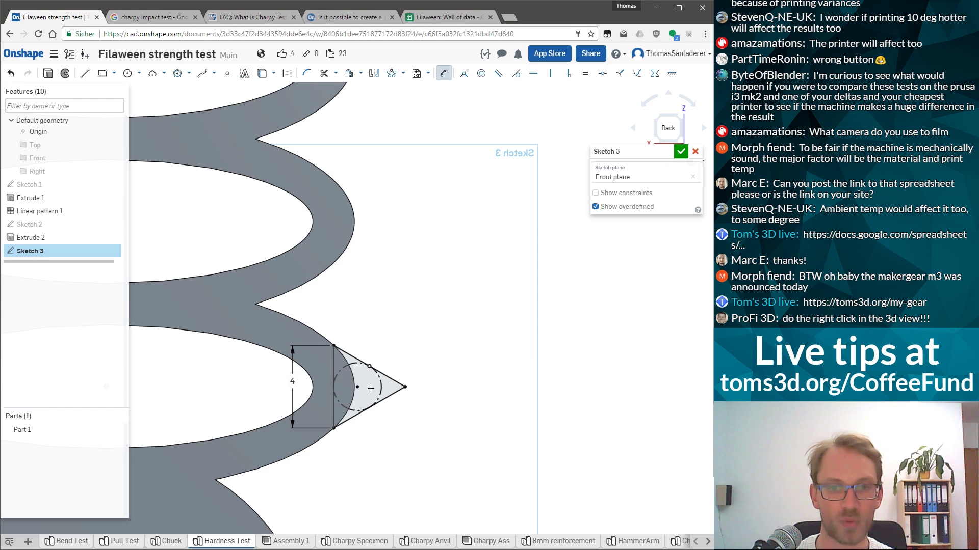
pyautogui.scroll(-2, 377, 415)
pyautogui.scroll(1, 392, 372)
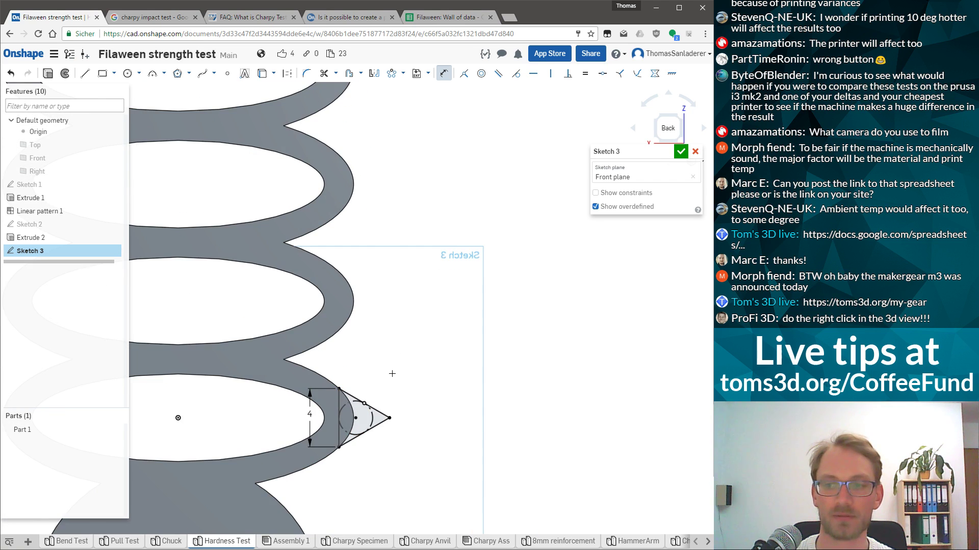
pyautogui.scroll(-3, 343, 382)
pyautogui.moveTo(465, 367); pyautogui.dragTo(443, 356, button='right')
pyautogui.rightClick(521, 262)
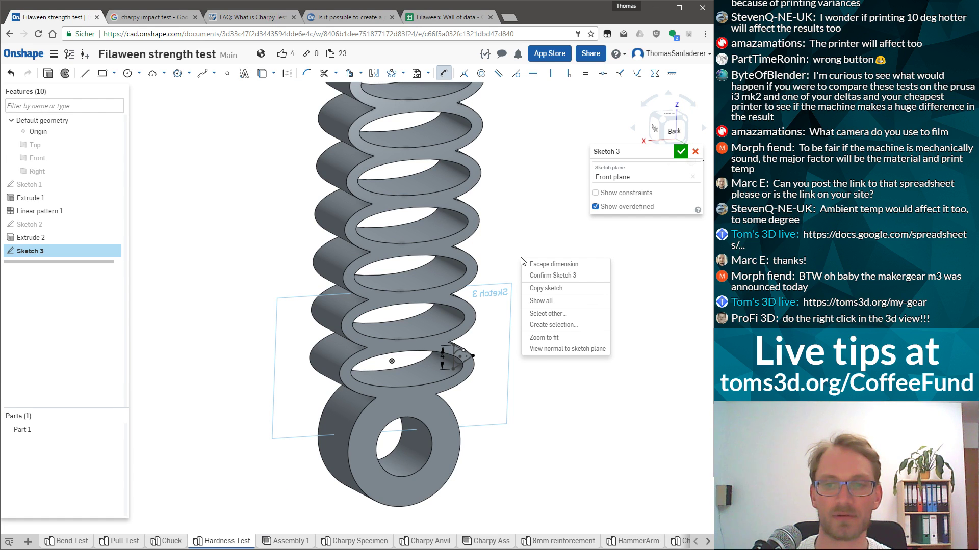
pyautogui.click(551, 349)
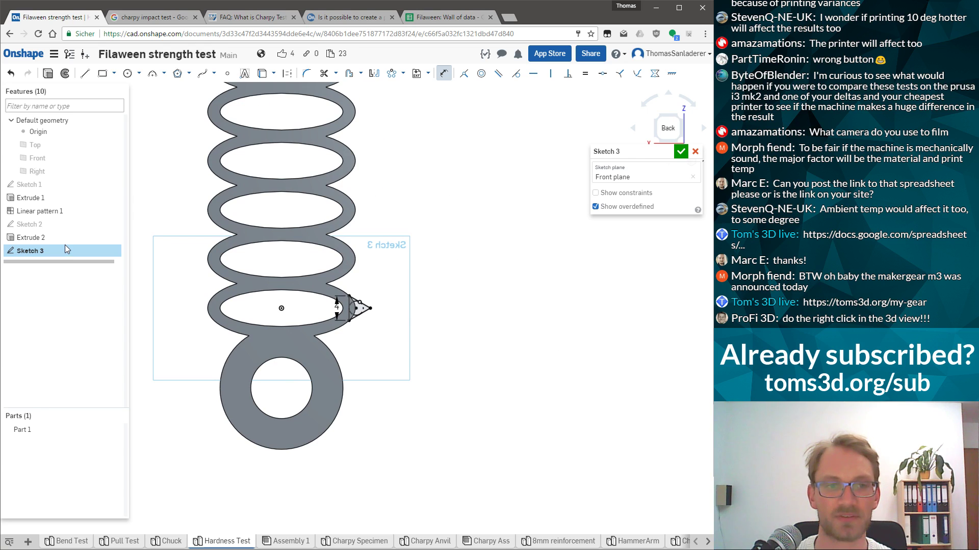
pyautogui.scroll(5, 290, 278)
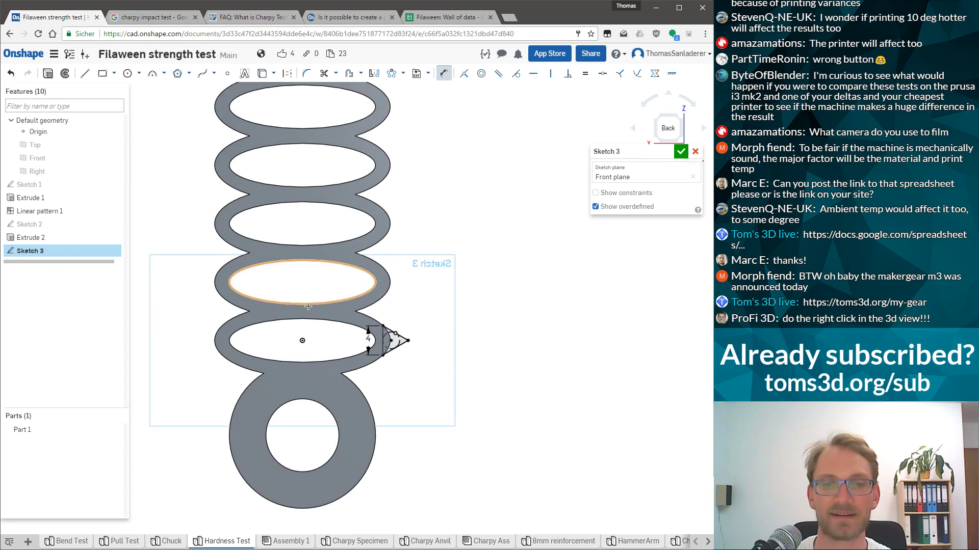
pyautogui.click(47, 73)
pyautogui.moveTo(376, 245)
pyautogui.mouseDown(button='right')
pyautogui.moveTo(361, 259)
pyautogui.moveTo(497, 310)
pyautogui.moveTo(467, 307)
pyautogui.mouseUp(button='right')
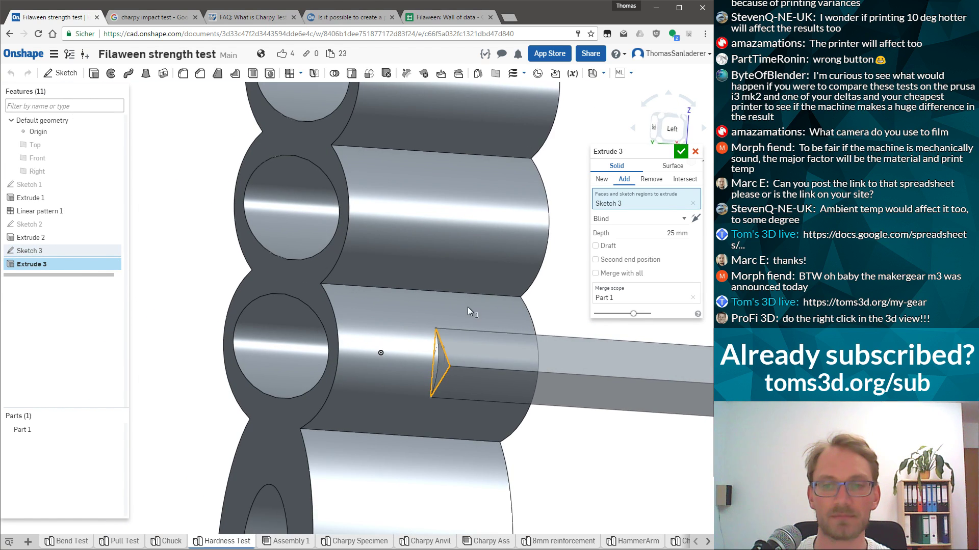
pyautogui.click(695, 220)
pyautogui.moveTo(504, 305); pyautogui.dragTo(460, 304, button='right')
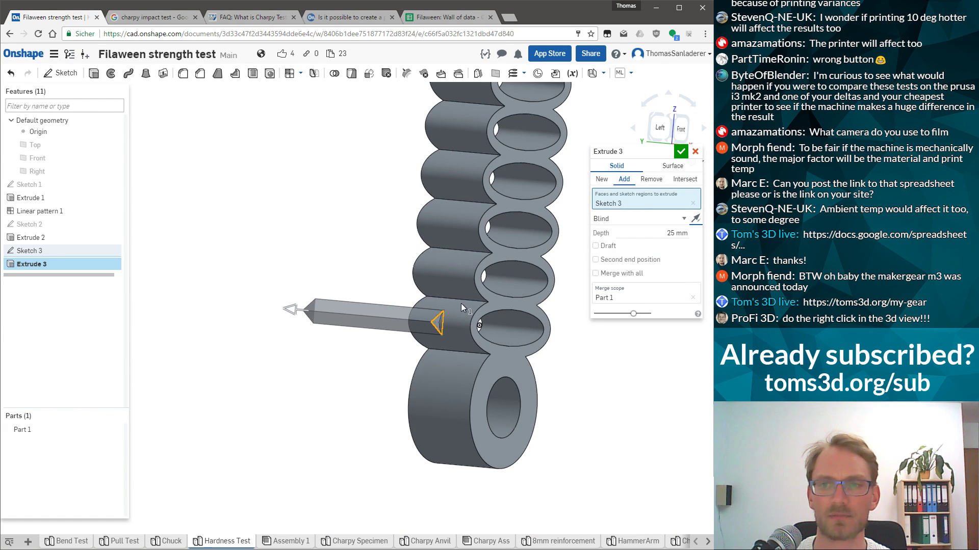
pyautogui.click(695, 152)
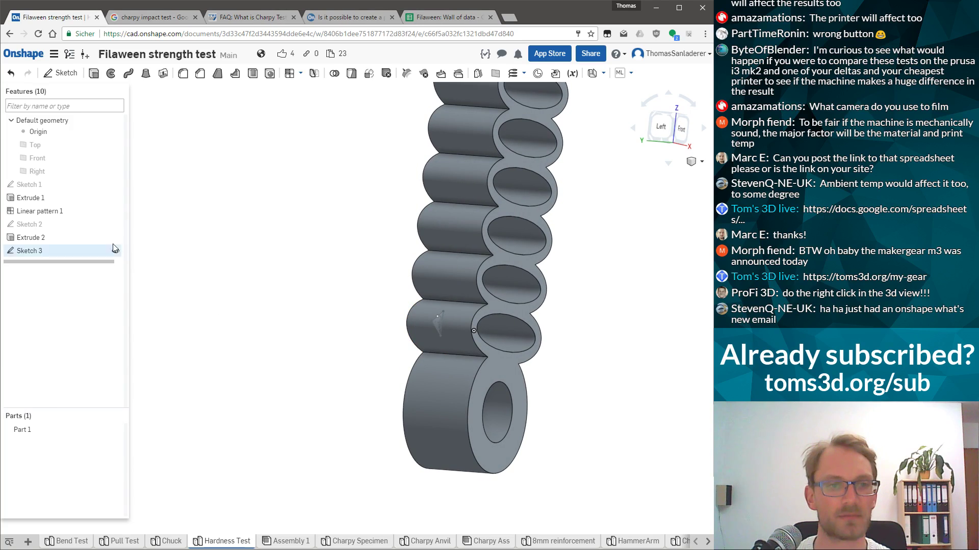
# Move the triangle sketch, Sketch 3, onto the spring's back face from Extrude 1 and finish the sketch
pyautogui.rightClick(28, 252)
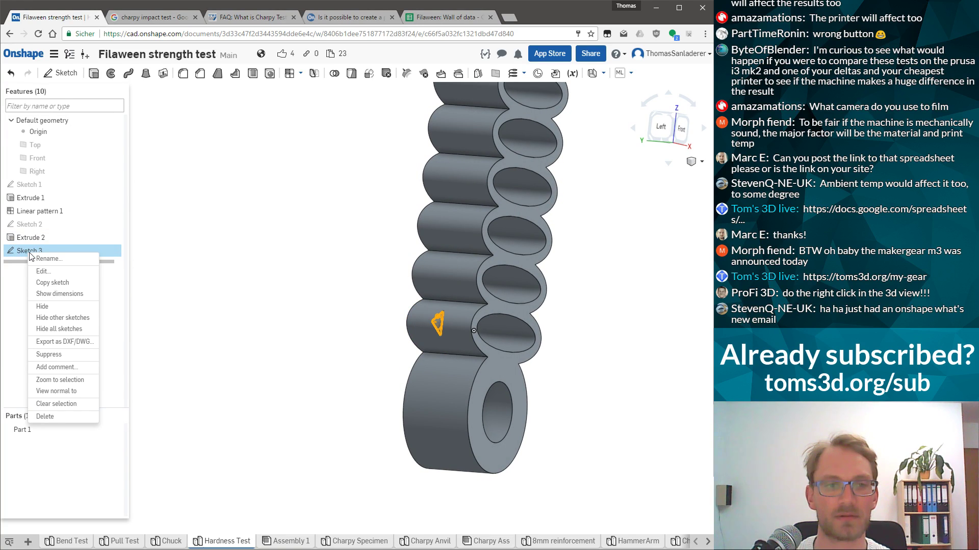
pyautogui.click(52, 283)
pyautogui.rightClick(33, 257)
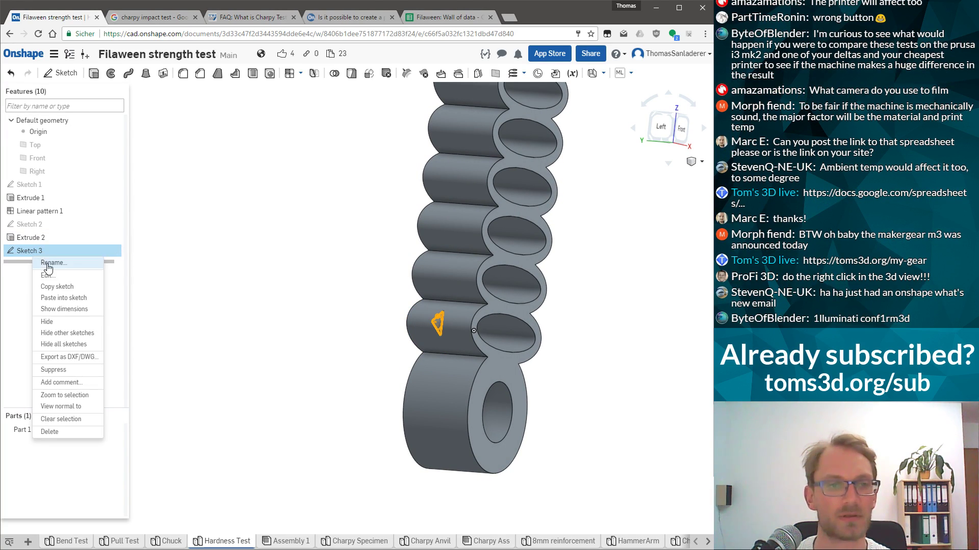
pyautogui.click(48, 275)
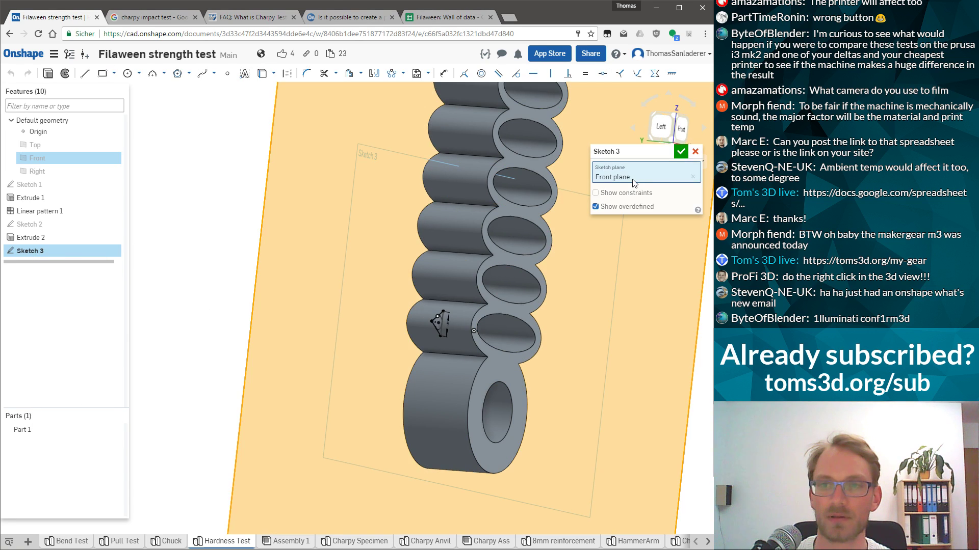
pyautogui.click(693, 178)
pyautogui.scroll(-4, 418, 255)
pyautogui.moveTo(393, 216)
pyautogui.mouseDown(button='right')
pyautogui.moveTo(407, 180)
pyautogui.moveTo(442, 187)
pyautogui.mouseUp(button='right')
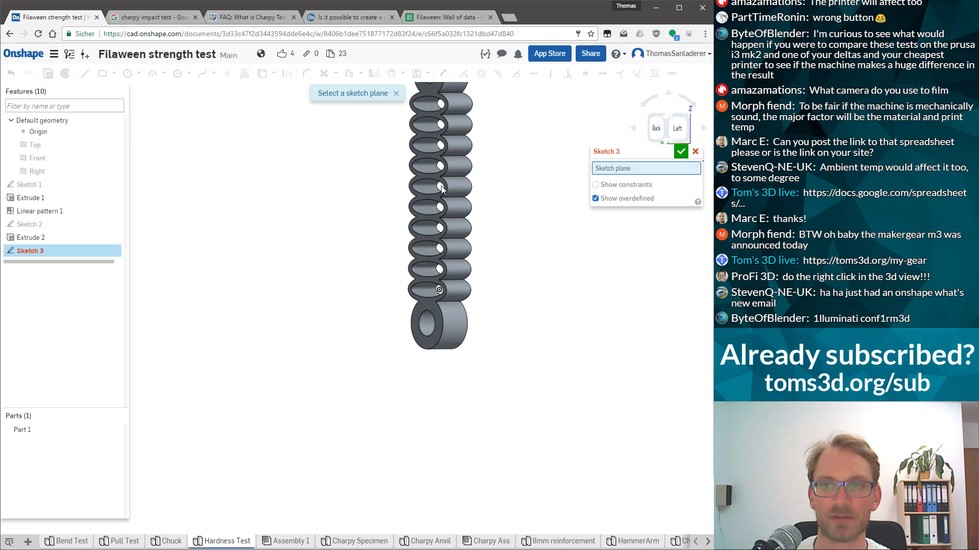
pyautogui.scroll(5, 441, 186)
pyautogui.click(384, 364)
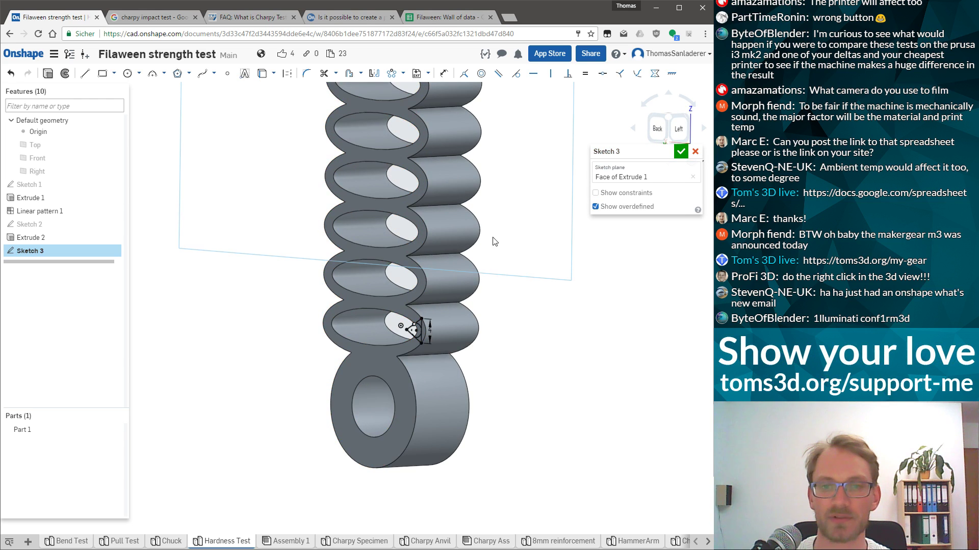
pyautogui.press('n')
pyautogui.scroll(5, 448, 323)
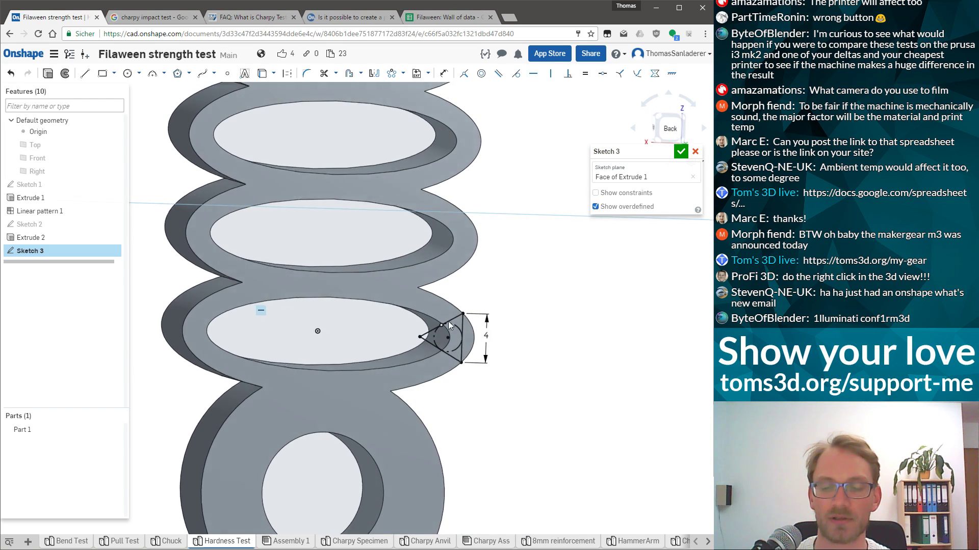
pyautogui.press('Return')
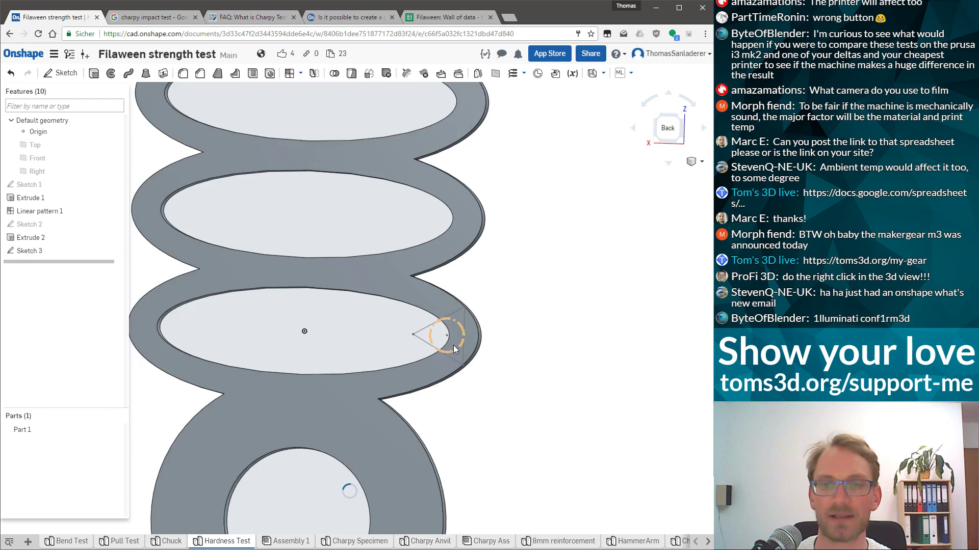
# Reopen Sketch 3, delete the triangle's 4 mm dimension, and flip the triangle so its tip points outward from the lowest ring
pyautogui.doubleClick(30, 251)
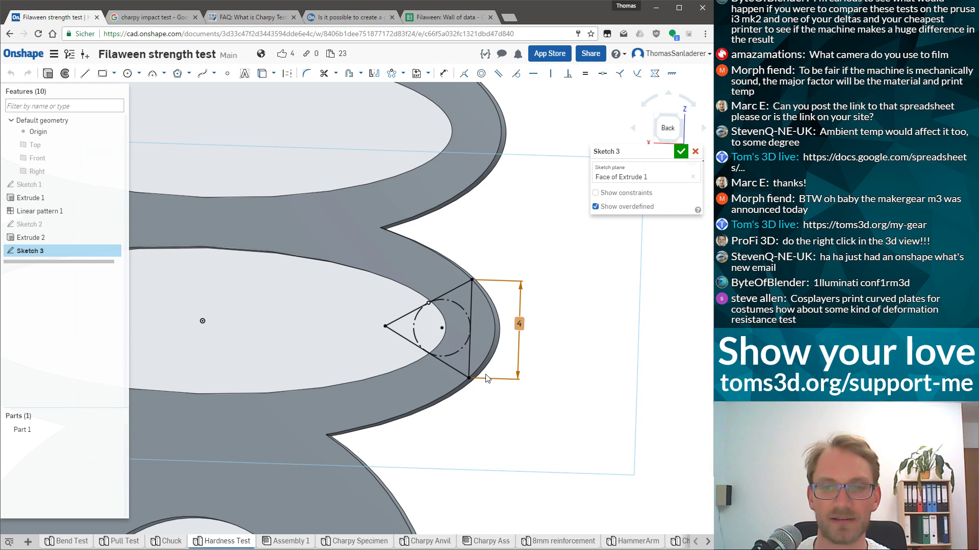
pyautogui.click(516, 321)
pyautogui.press('Delete')
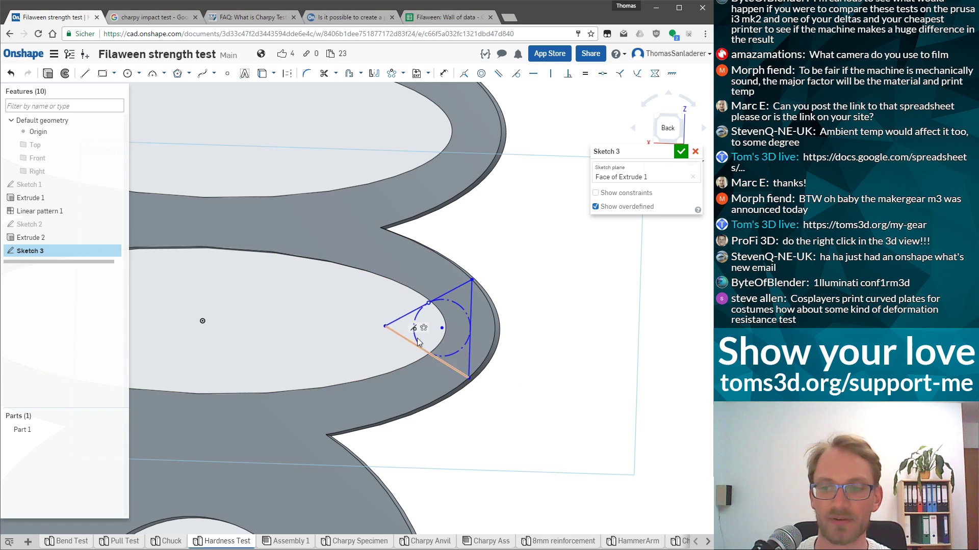
pyautogui.scroll(-2, 378, 316)
pyautogui.scroll(5, 377, 315)
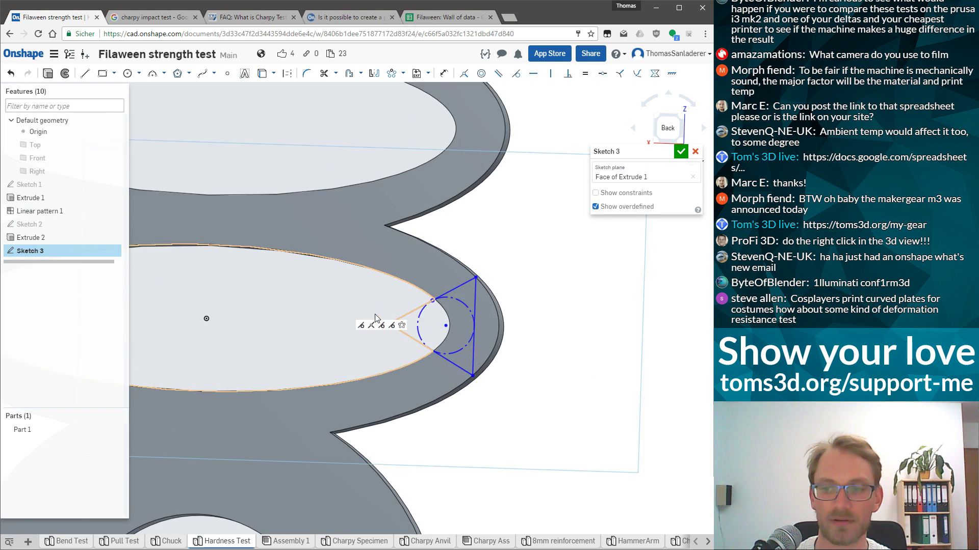
pyautogui.moveTo(398, 329)
pyautogui.mouseDown()
pyautogui.moveTo(535, 315)
pyautogui.moveTo(448, 326)
pyautogui.moveTo(699, 338)
pyautogui.moveTo(684, 337)
pyautogui.mouseUp()
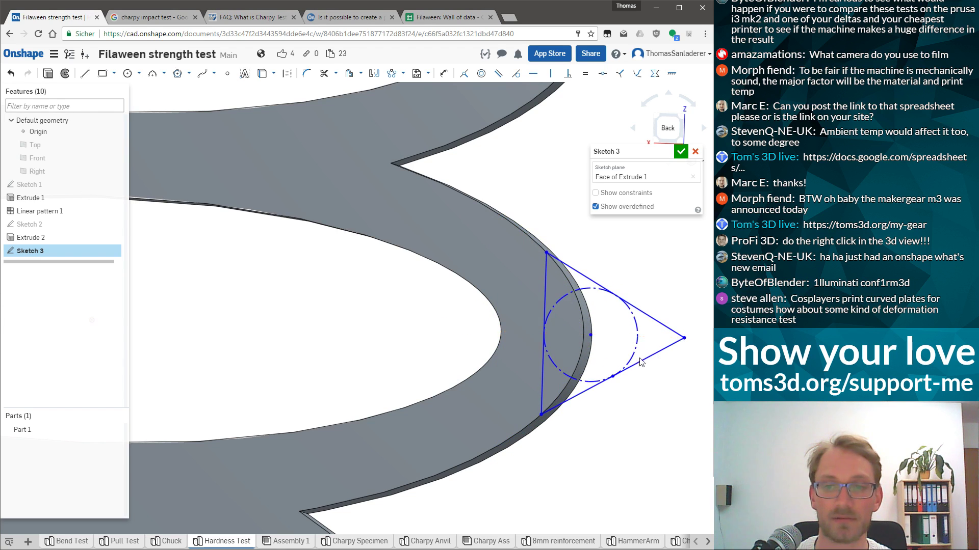
# Dimension the flipped triangle's inner side, opposite its outward tip, to 4 mm
pyautogui.press('d')
pyautogui.click(544, 298)
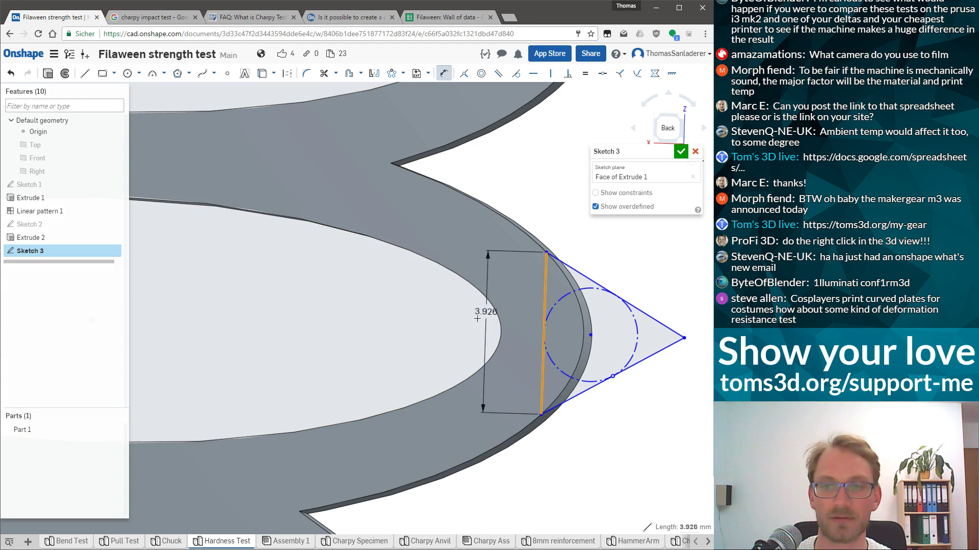
pyautogui.click(467, 338)
pyautogui.write('4')
pyautogui.press('Return')
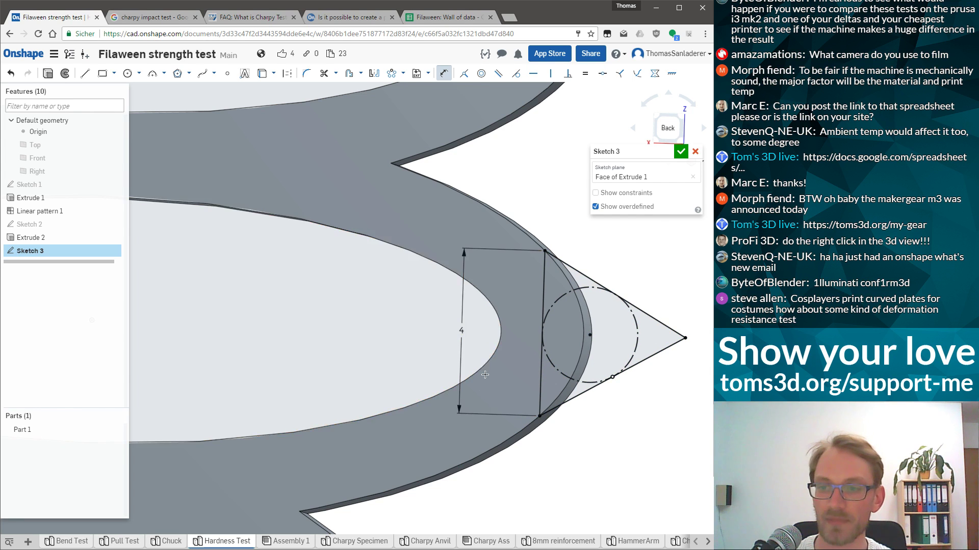
pyautogui.scroll(-3, 467, 338)
pyautogui.scroll(3, 574, 322)
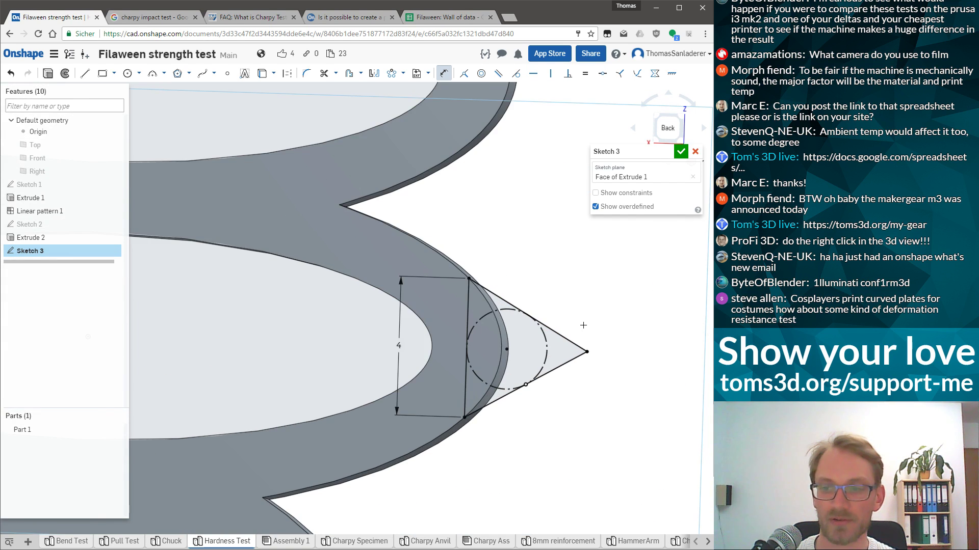
# Extrude the Sketch 3 triangle 2 mm with the direction reversed so it runs along the ring's width, adding it to Part 1
pyautogui.moveTo(559, 315); pyautogui.dragTo(562, 326, button='right')
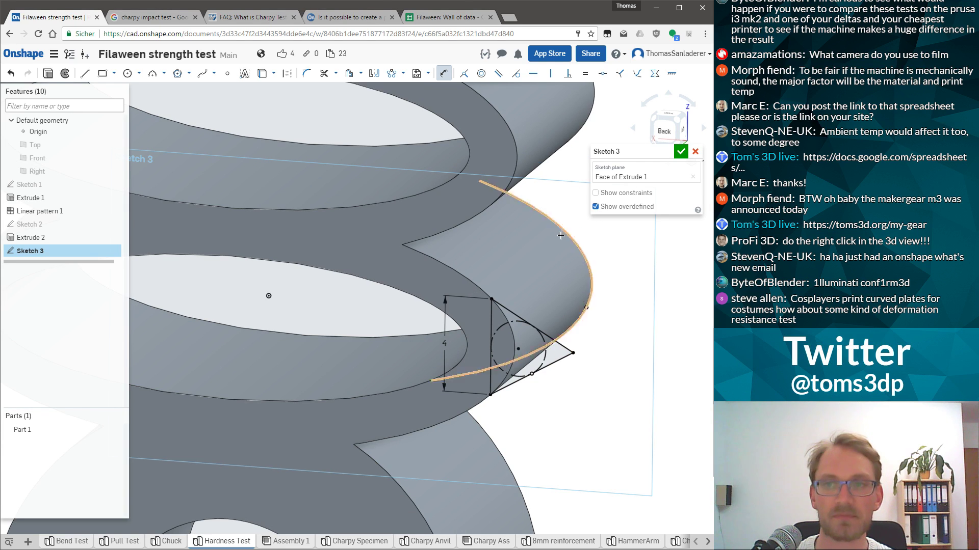
pyautogui.click(48, 73)
pyautogui.click(671, 233)
pyautogui.click(696, 218)
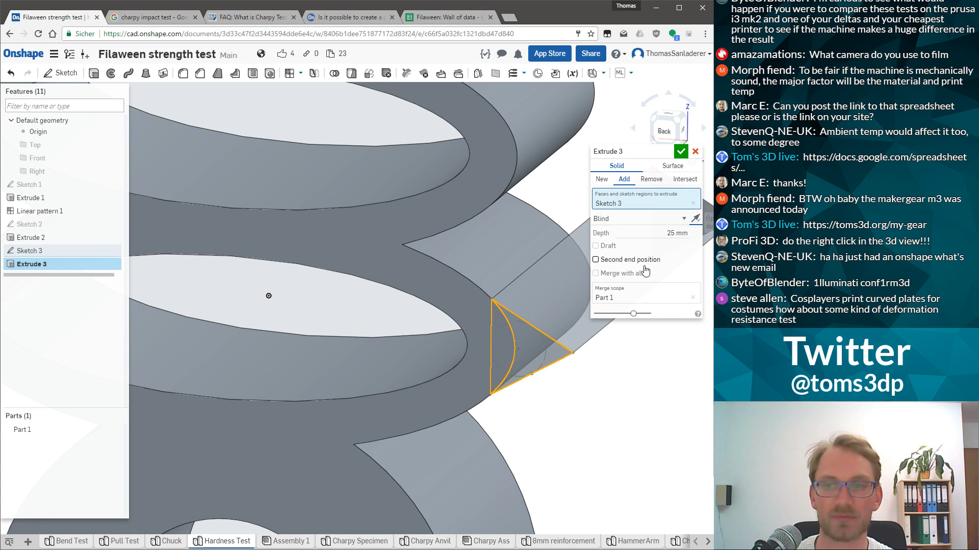
pyautogui.click(675, 233)
pyautogui.write('2')
pyautogui.click(681, 151)
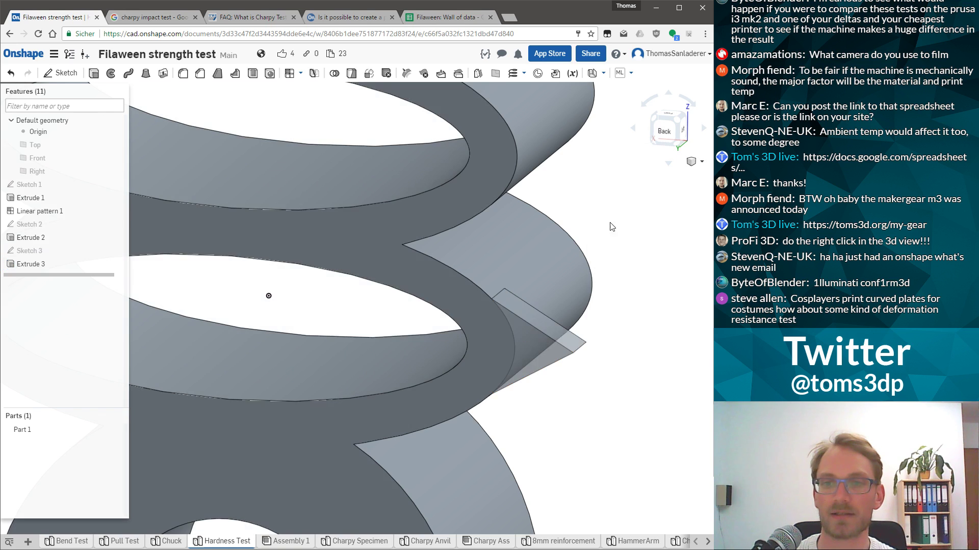
# Examine the whole spring part and the pointer on its lowest ring from several angles
pyautogui.scroll(-10, 635, 199)
pyautogui.moveTo(489, 286); pyautogui.dragTo(530, 301, button='right')
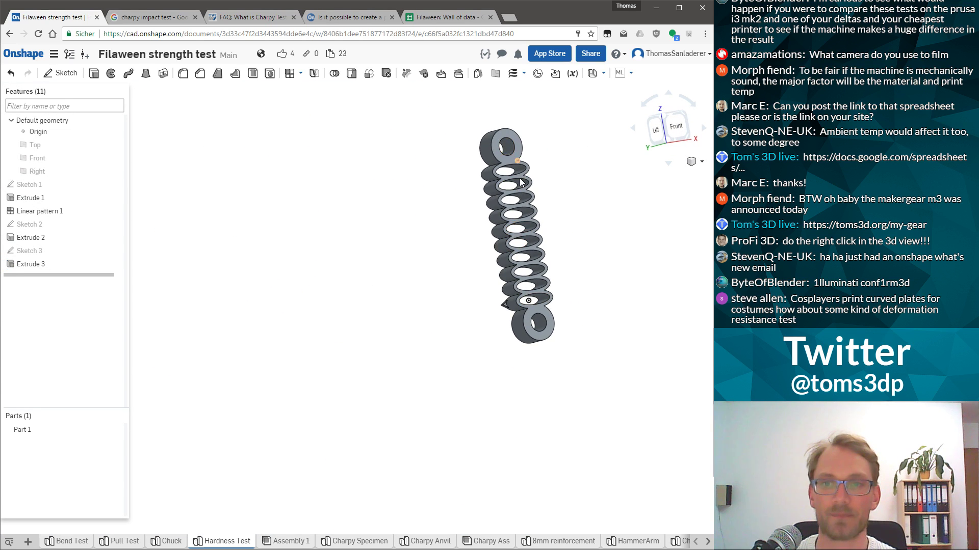
pyautogui.scroll(5, 581, 203)
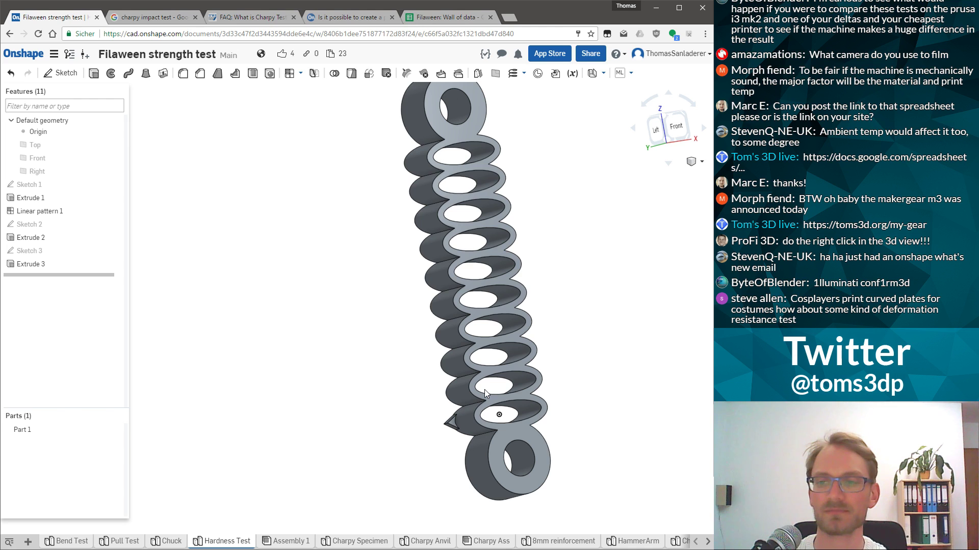
pyautogui.moveTo(466, 384); pyautogui.dragTo(560, 396, button='right')
pyautogui.scroll(-3, 568, 326)
pyautogui.scroll(6, 546, 469)
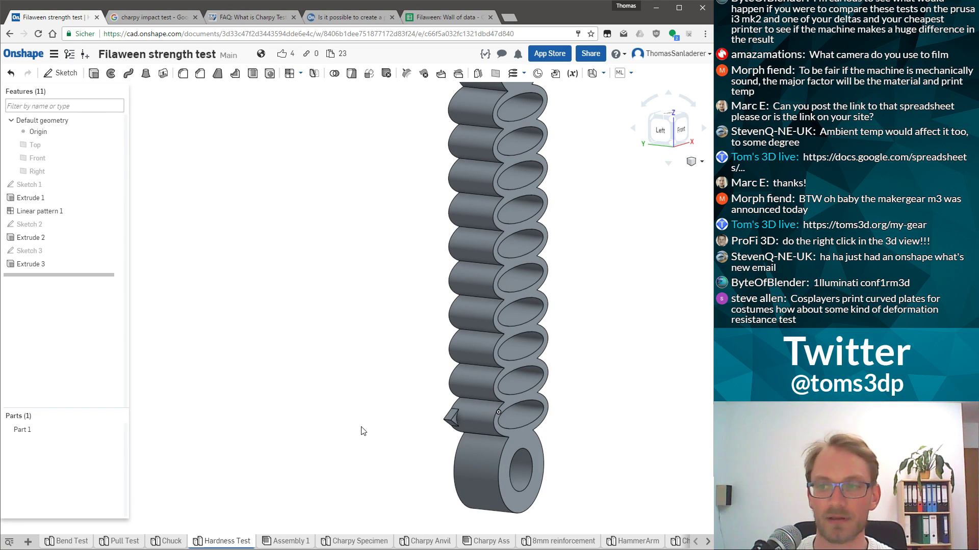
pyautogui.scroll(-3, 362, 431)
pyautogui.moveTo(360, 411); pyautogui.dragTo(434, 443, button='right')
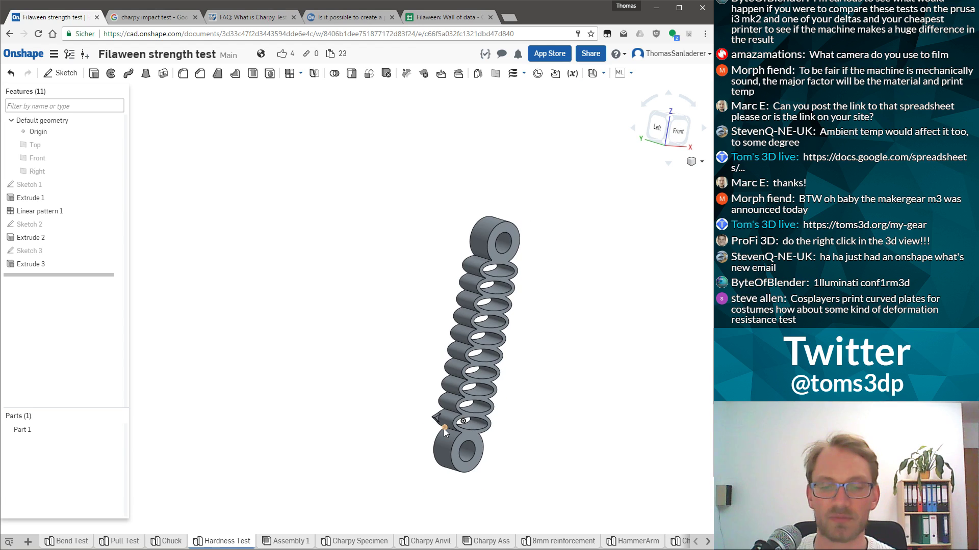
pyautogui.moveTo(467, 379)
pyautogui.mouseDown(button='right')
pyautogui.moveTo(443, 377)
pyautogui.moveTo(456, 368)
pyautogui.mouseUp(button='right')
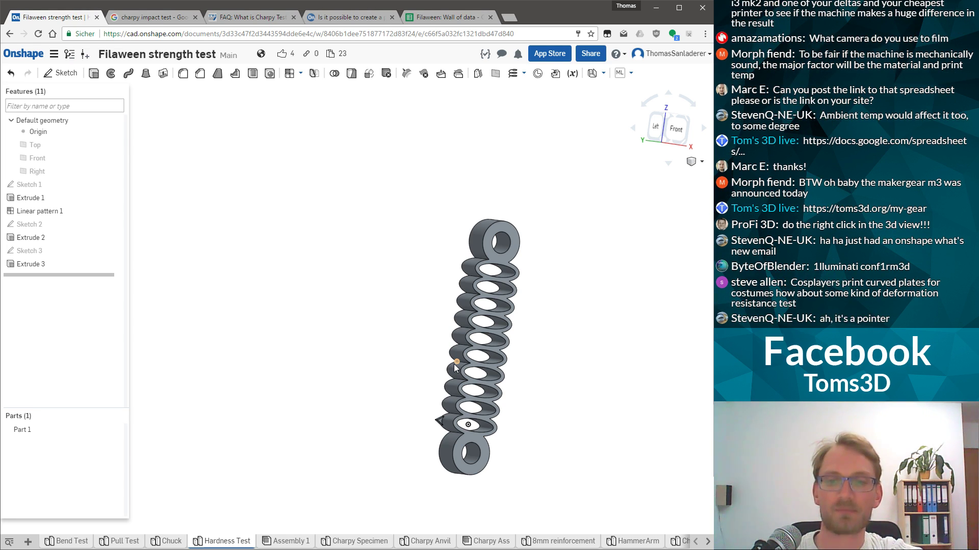
pyautogui.moveTo(438, 293)
pyautogui.mouseDown(button='right')
pyautogui.moveTo(396, 284)
pyautogui.moveTo(420, 297)
pyautogui.mouseUp(button='right')
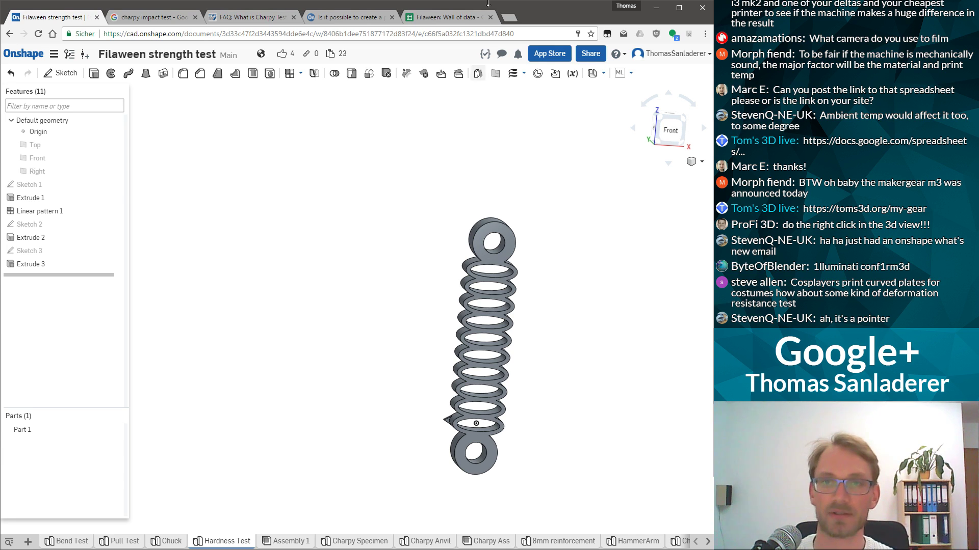
pyautogui.moveTo(445, 201); pyautogui.dragTo(450, 257, button='right')
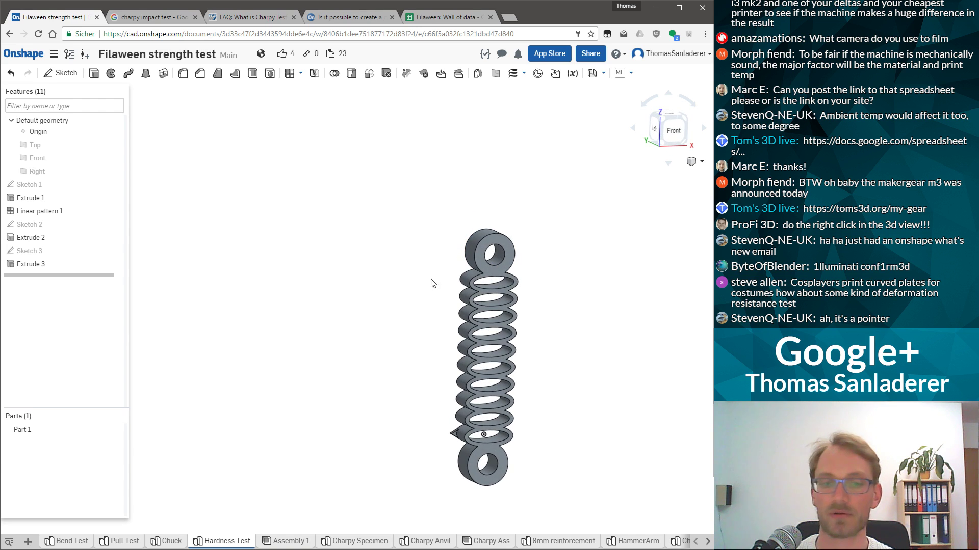
# Open the Charpy Ass assembly and inspect the pendulum rig against its back board
pyautogui.click(487, 541)
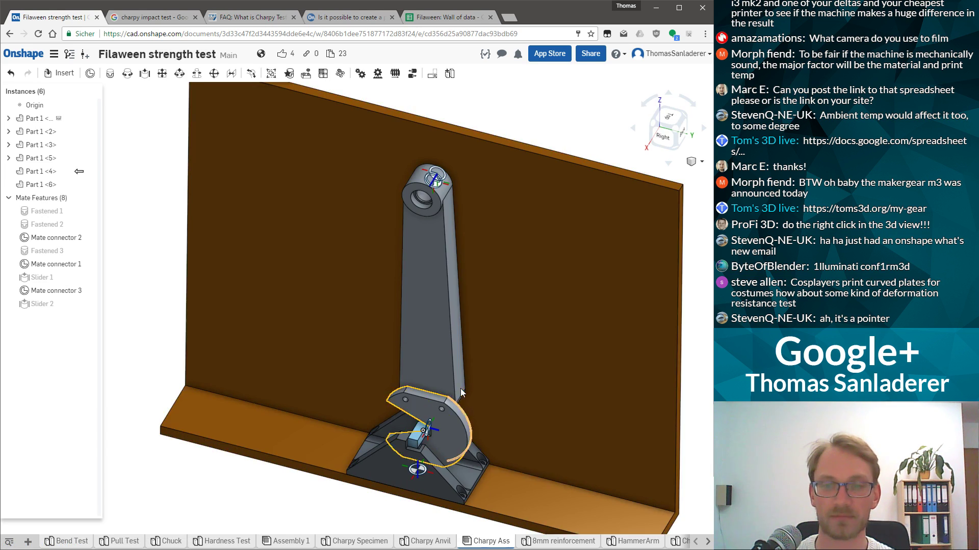
pyautogui.moveTo(460, 387); pyautogui.dragTo(485, 368, button='right')
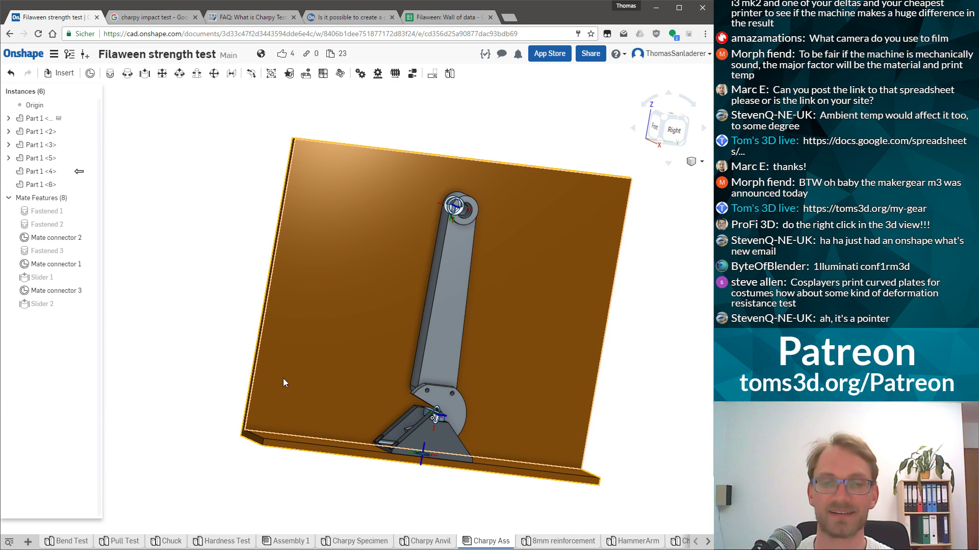